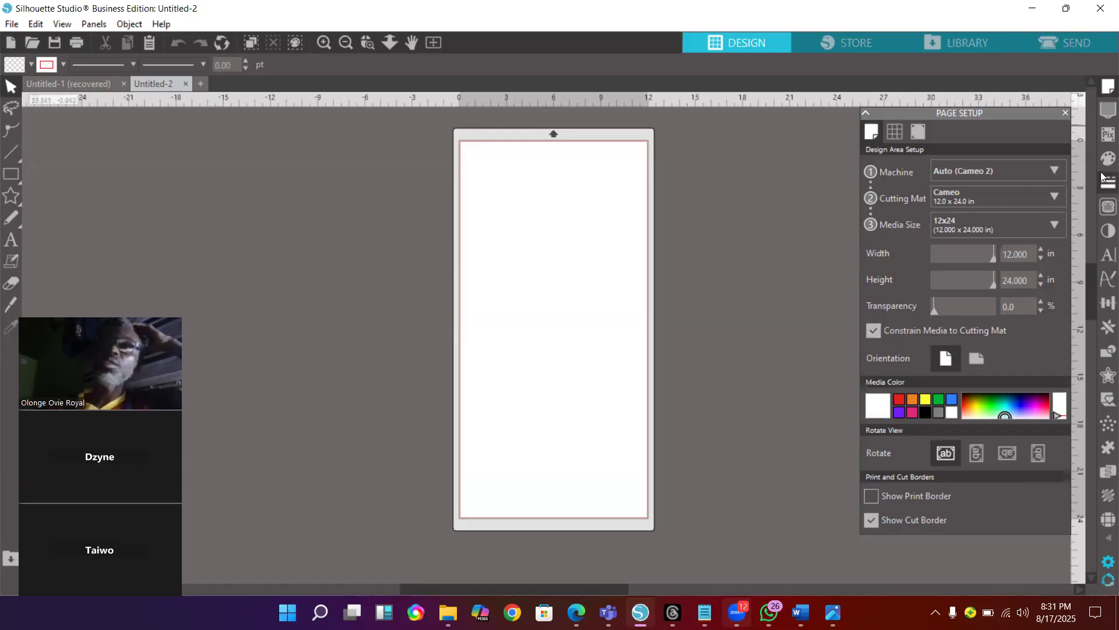
{"action": "left_click", "coordinate": [1032, 8]}
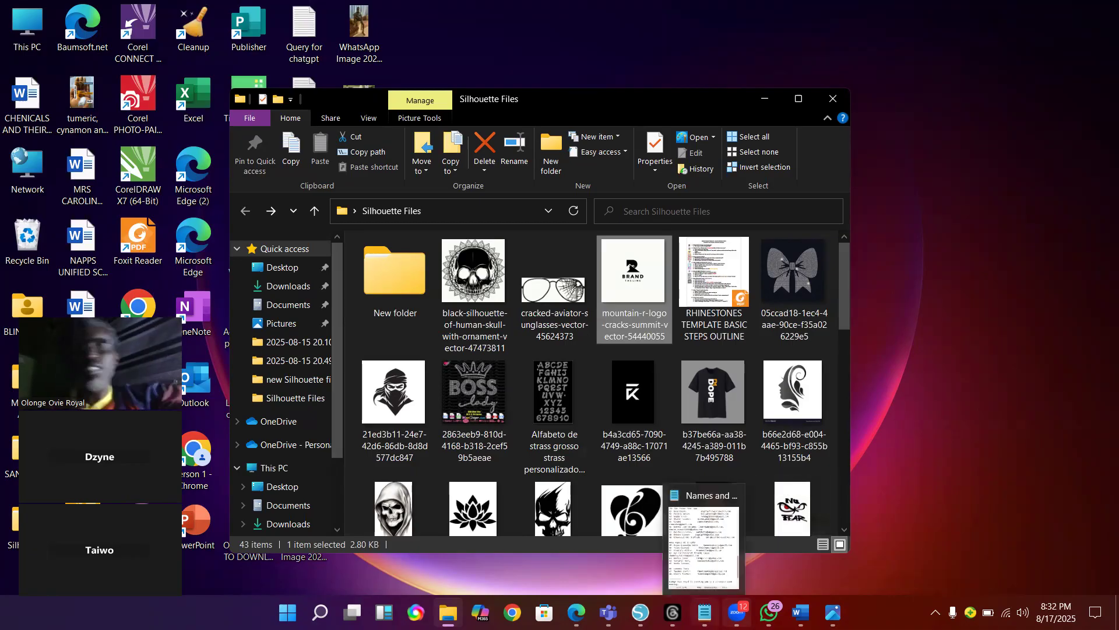
{"action": "mouse_move", "coordinate": [640, 612]}
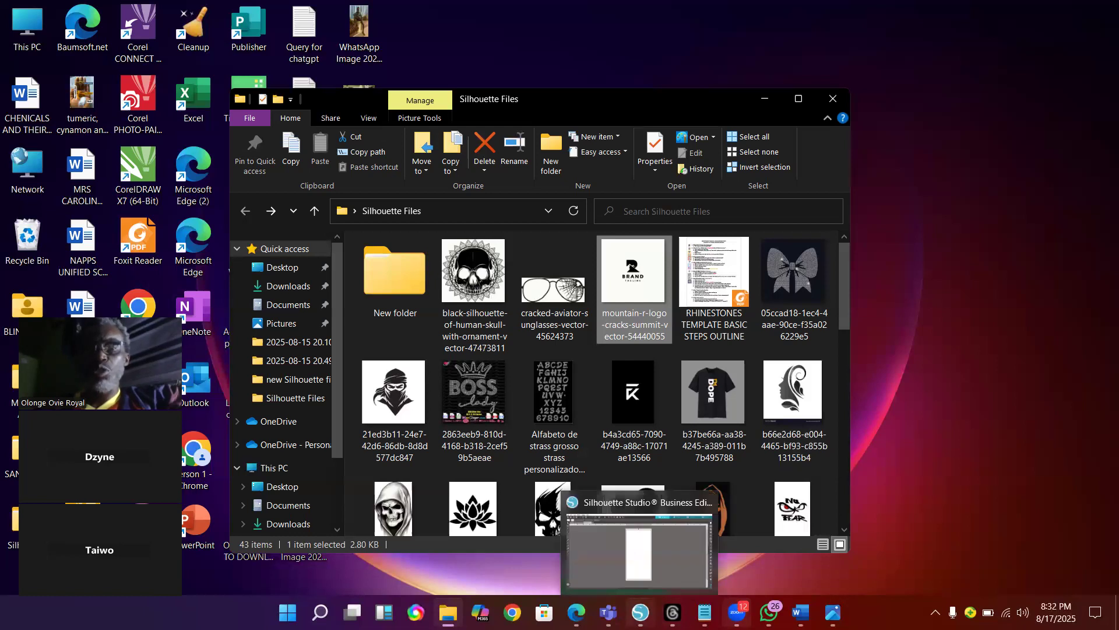
{"action": "left_click", "coordinate": [640, 551]}
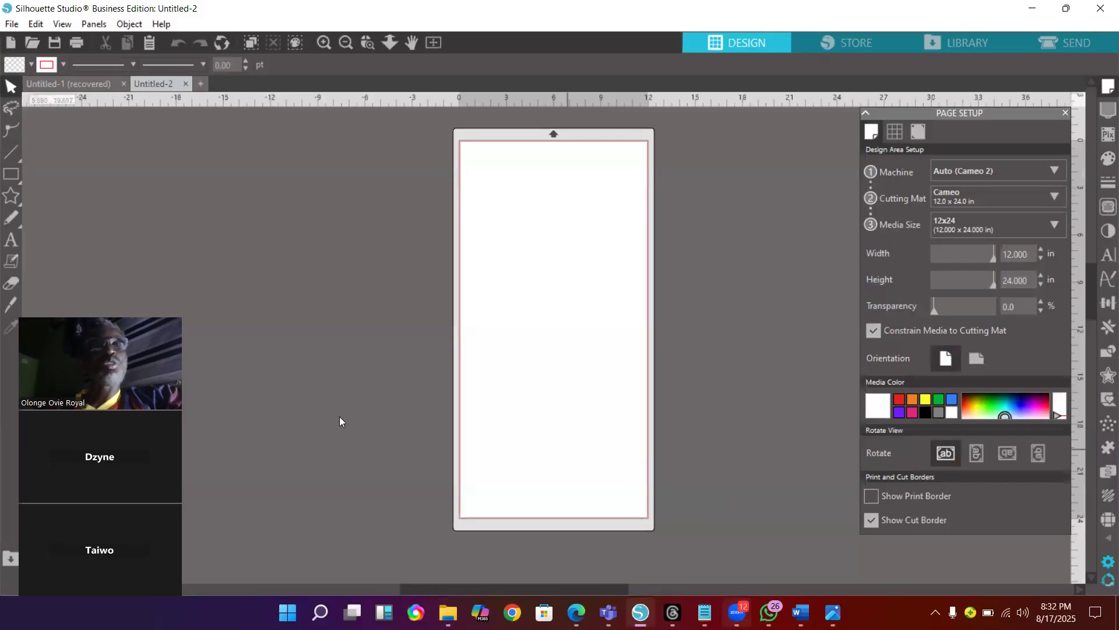
{"action": "left_click", "coordinate": [11, 25]}
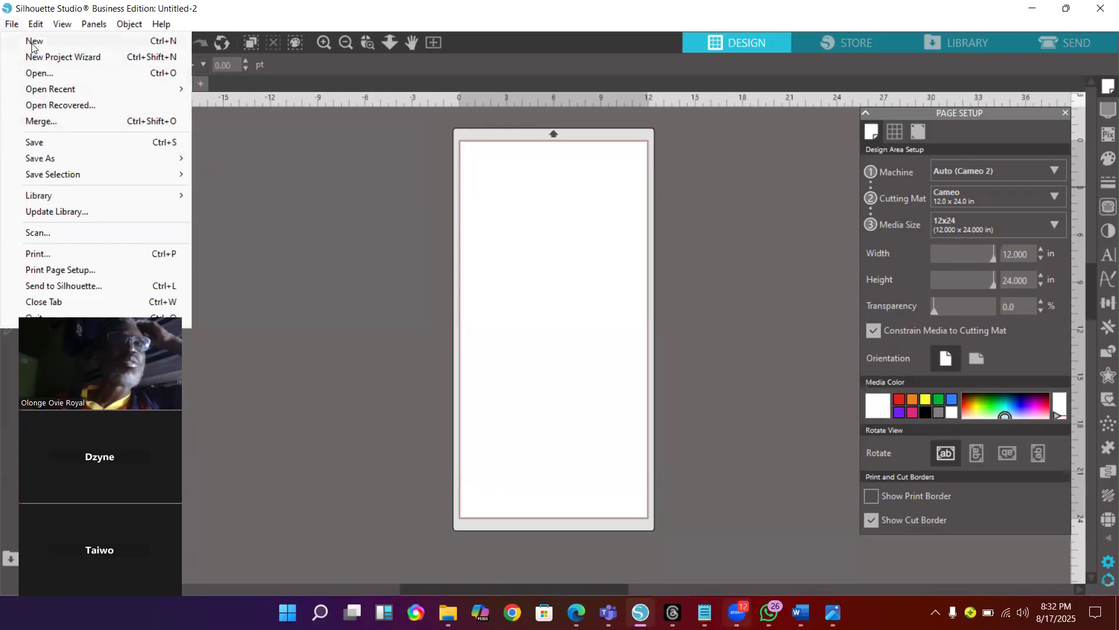
{"action": "left_click", "coordinate": [42, 122]}
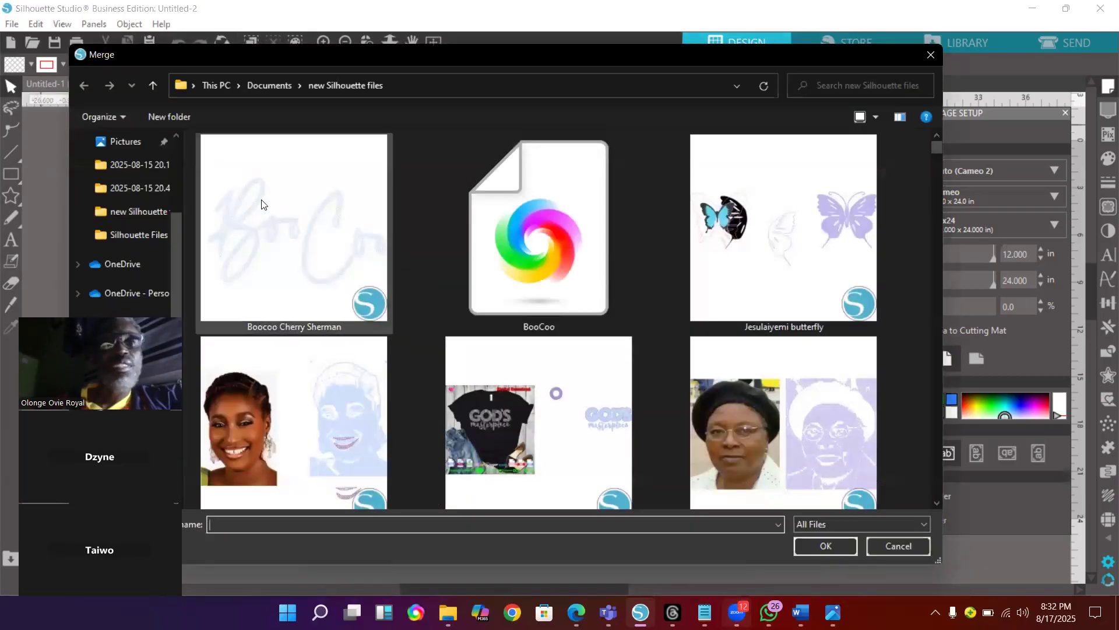
{"action": "left_click_drag", "start_coordinate": [178, 239], "coordinate": [195, 176]}
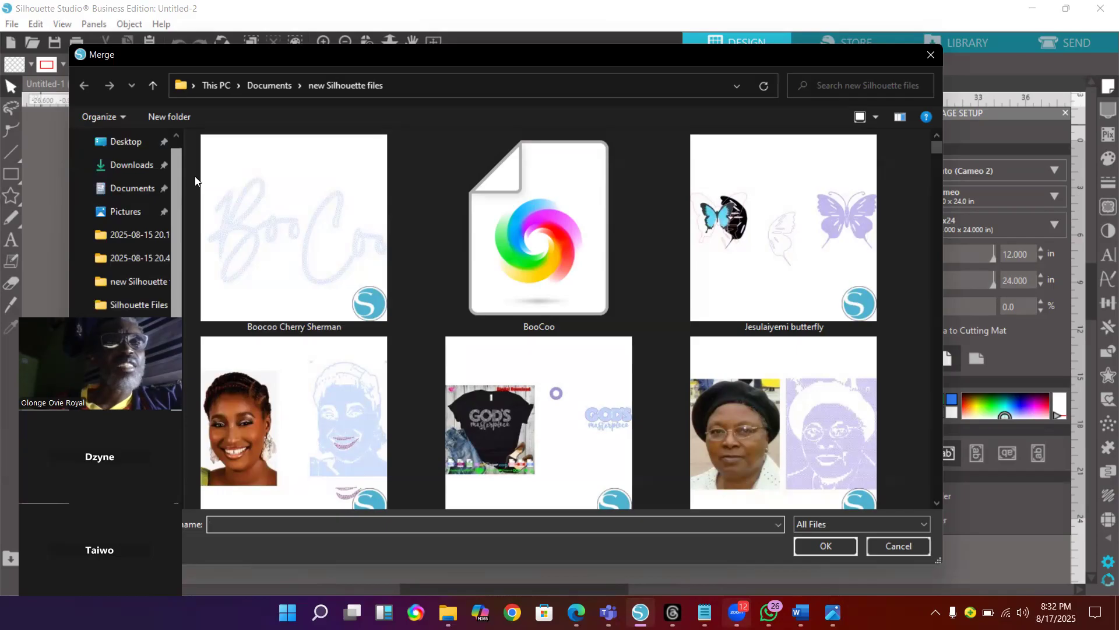
{"action": "left_click", "coordinate": [138, 190]}
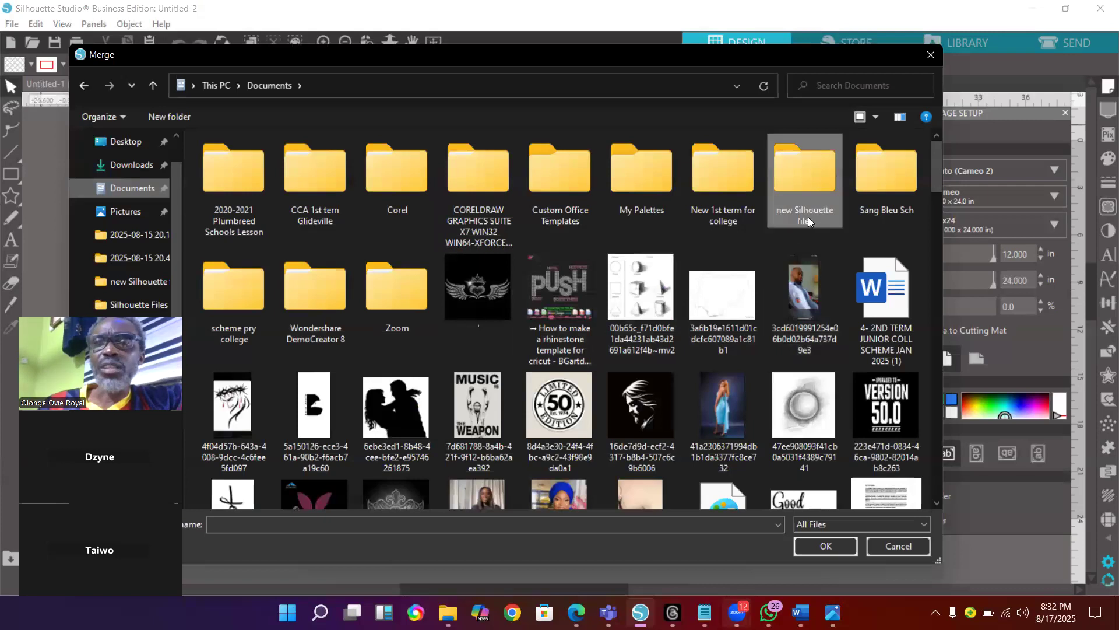
{"action": "double_click", "coordinate": [807, 185]}
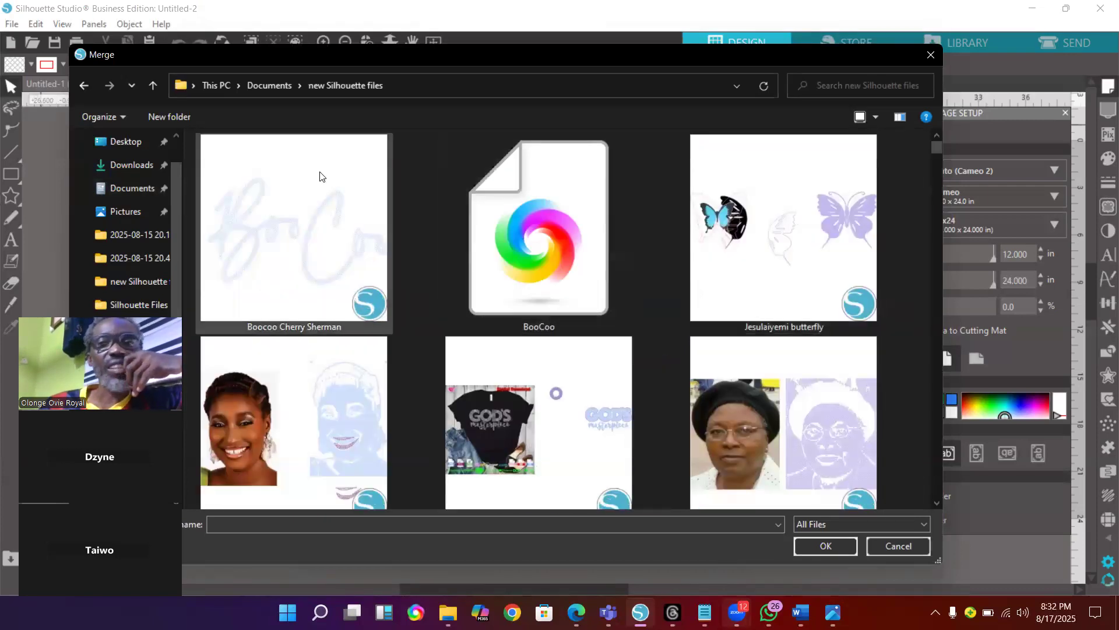
{"action": "left_click", "coordinate": [84, 87]}
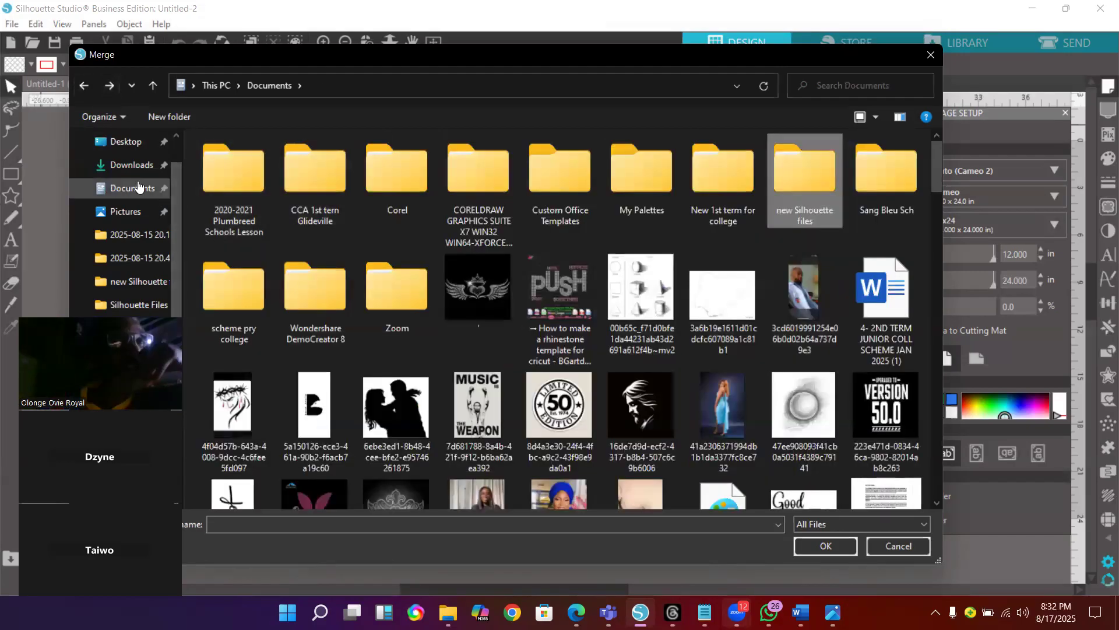
{"action": "left_click", "coordinate": [129, 142]}
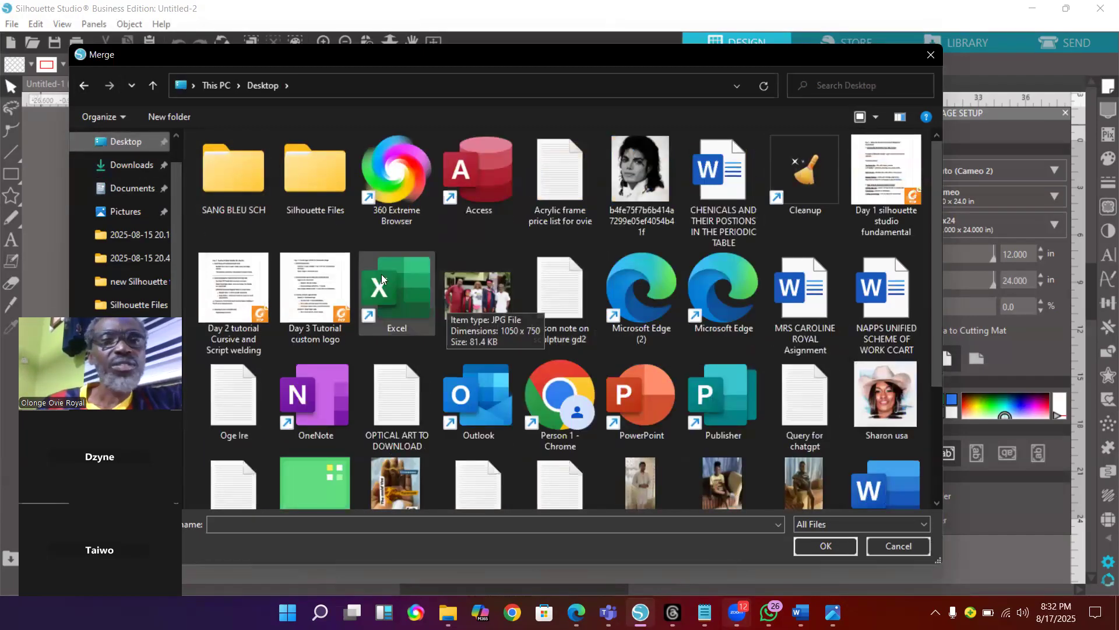
{"action": "left_click", "coordinate": [315, 180]}
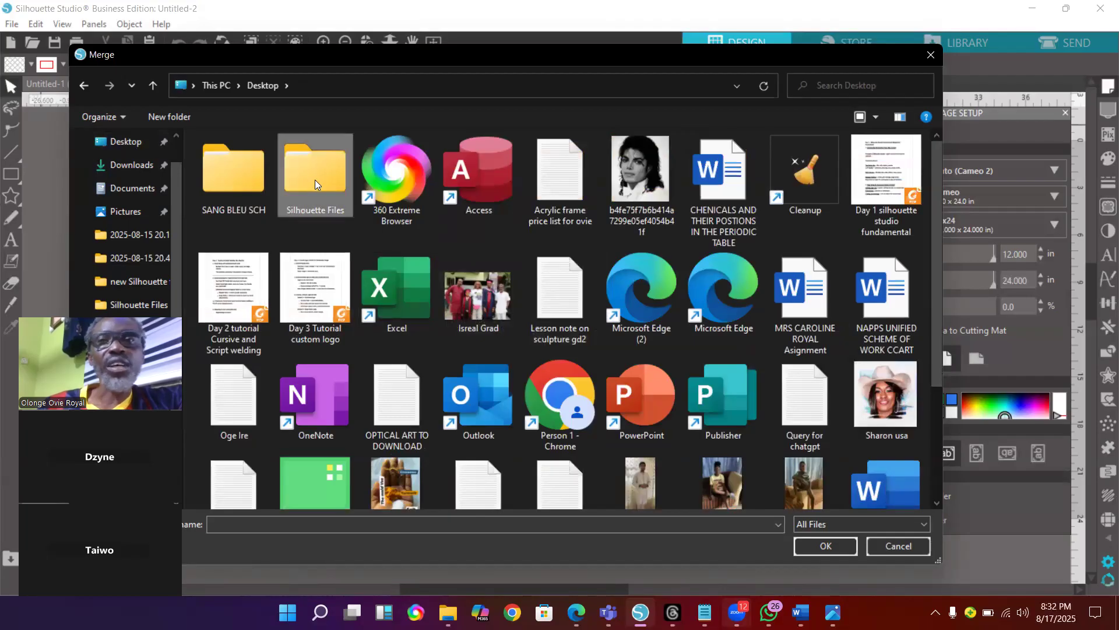
{"action": "double_click", "coordinate": [315, 182]}
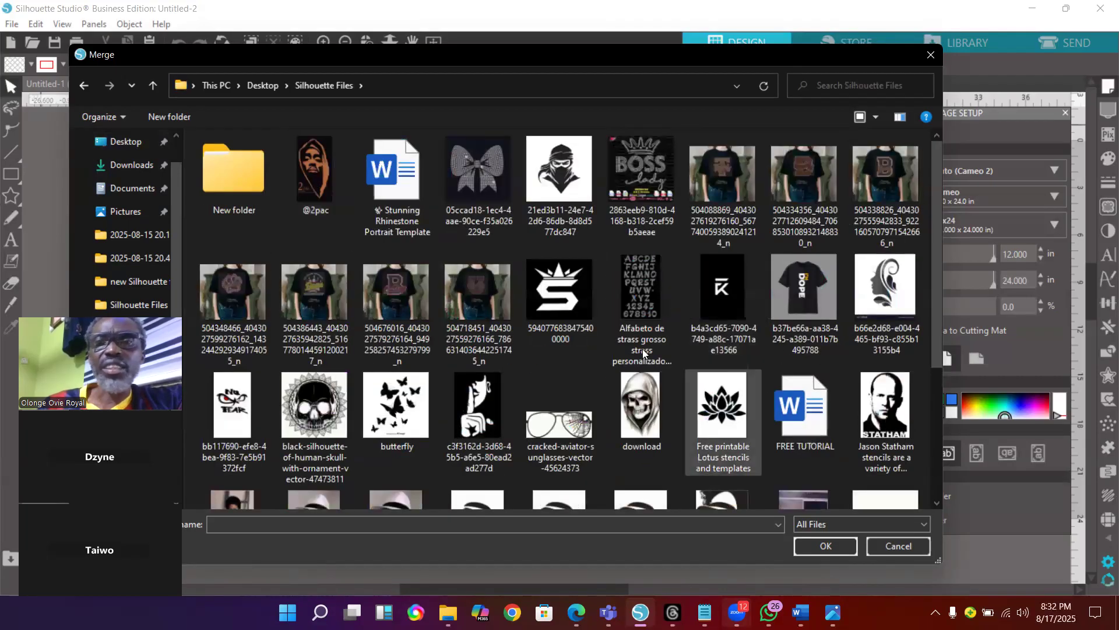
{"action": "left_click", "coordinate": [723, 291]}
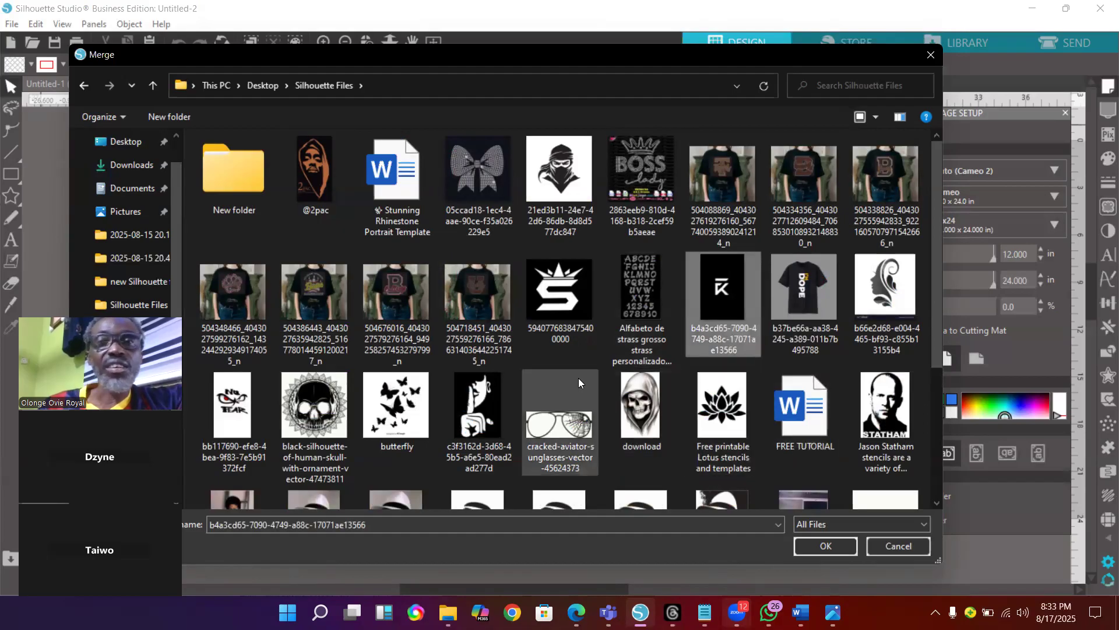
{"action": "left_click", "coordinate": [827, 546]}
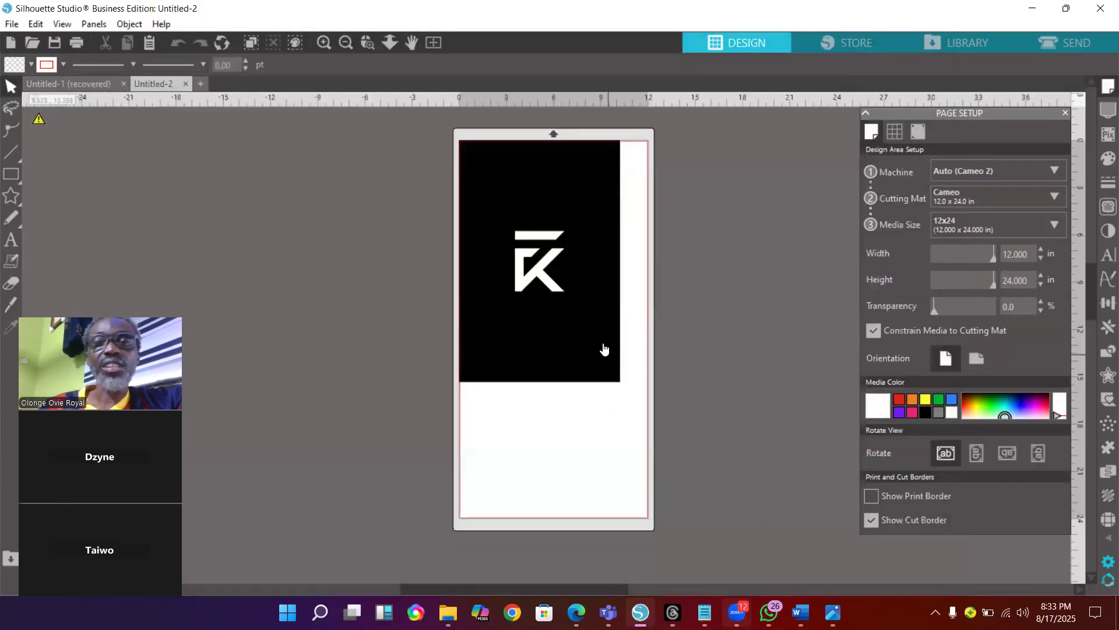
{"action": "left_click_drag", "start_coordinate": [544, 343], "coordinate": [425, 335]}
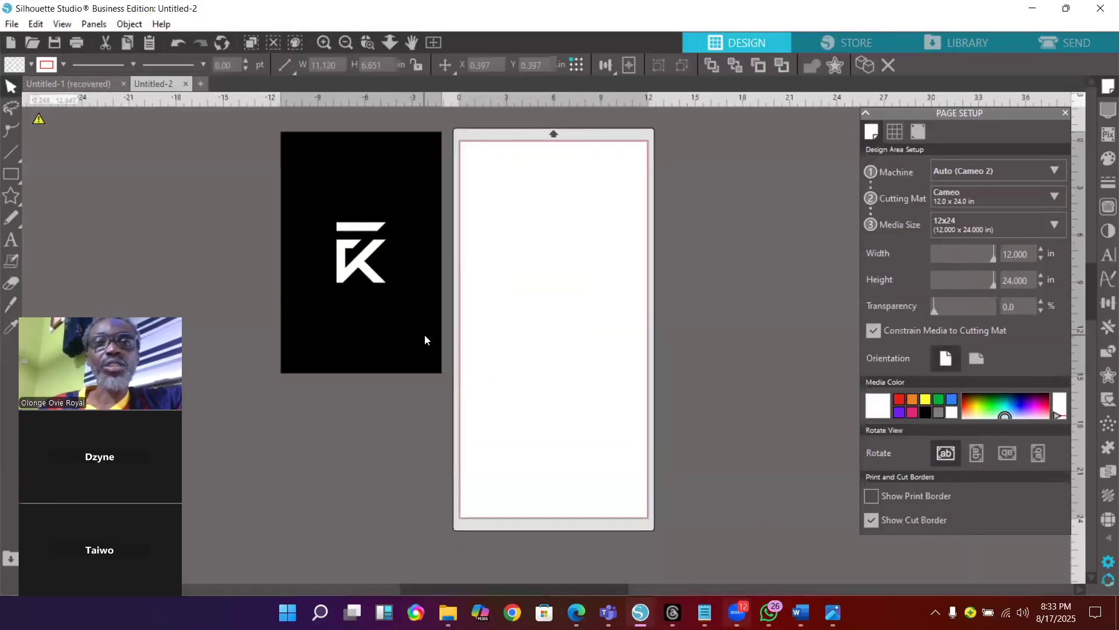
Arrange the design window in reduced size with the Silhouette Files folder window beside it, leaving the page exposed
{"action": "left_click", "coordinate": [1033, 9]}
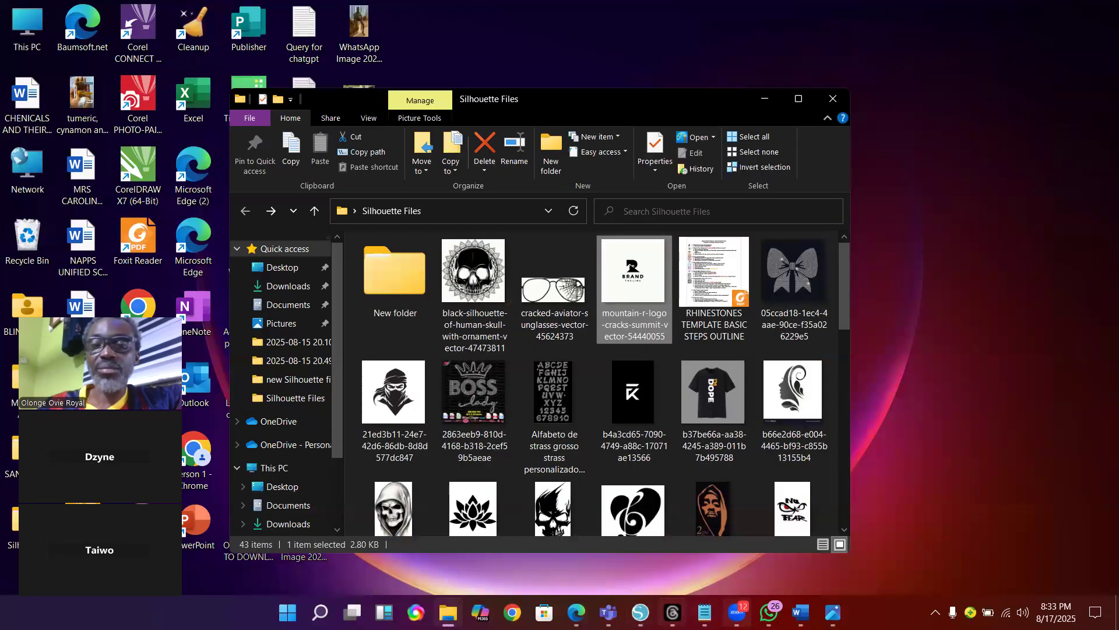
{"action": "left_click", "coordinate": [640, 612]}
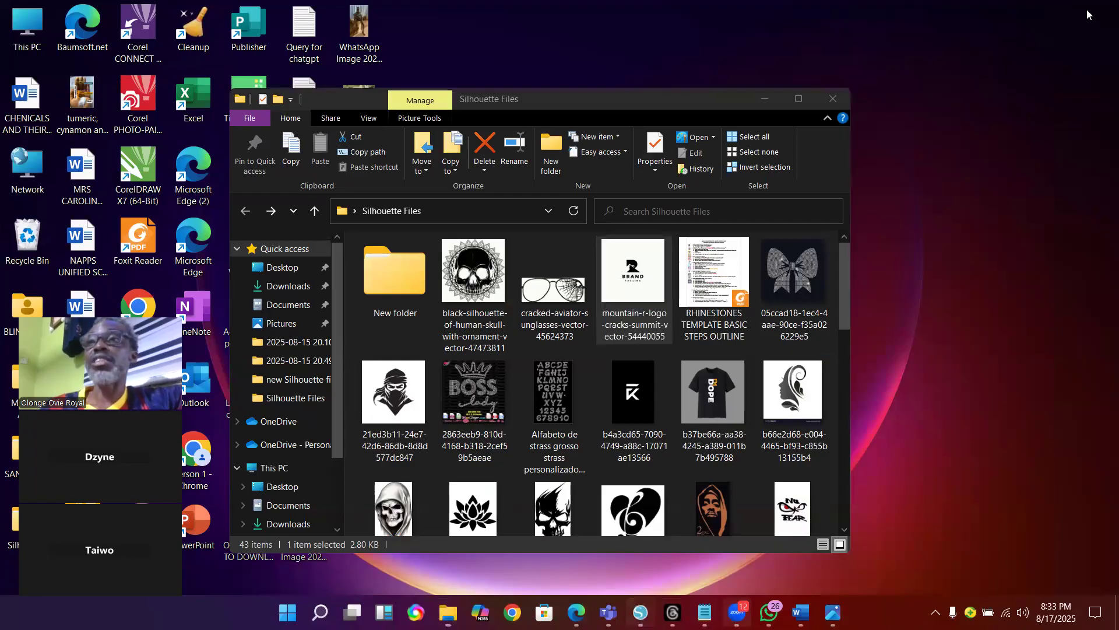
{"action": "left_click", "coordinate": [640, 612]}
{"action": "left_click", "coordinate": [710, 98]}
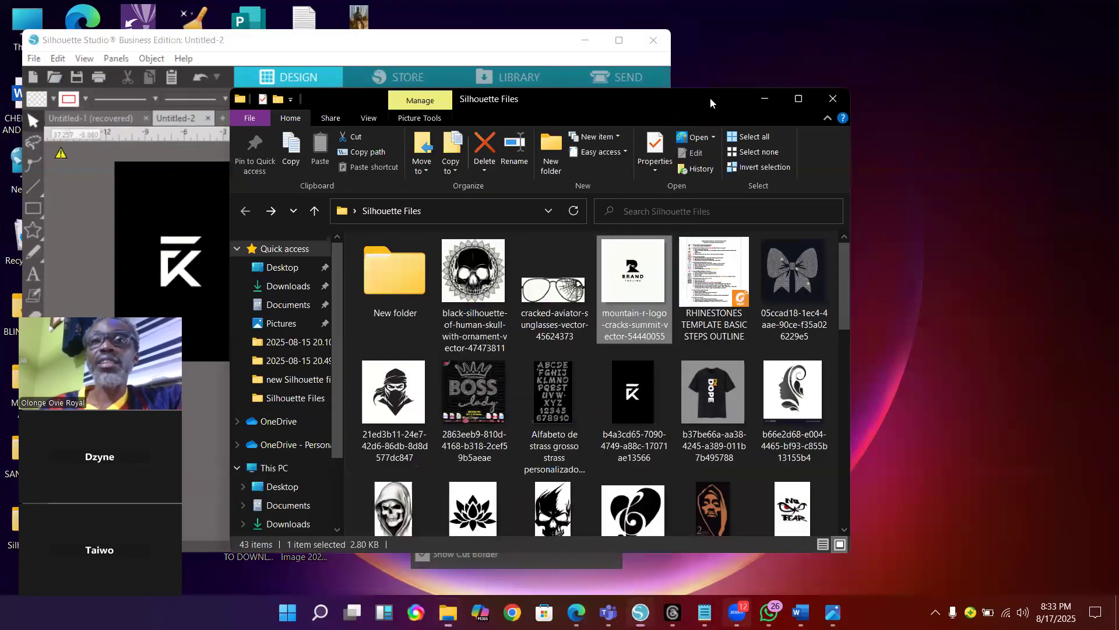
{"action": "left_click_drag", "start_coordinate": [678, 103], "coordinate": [902, 80]}
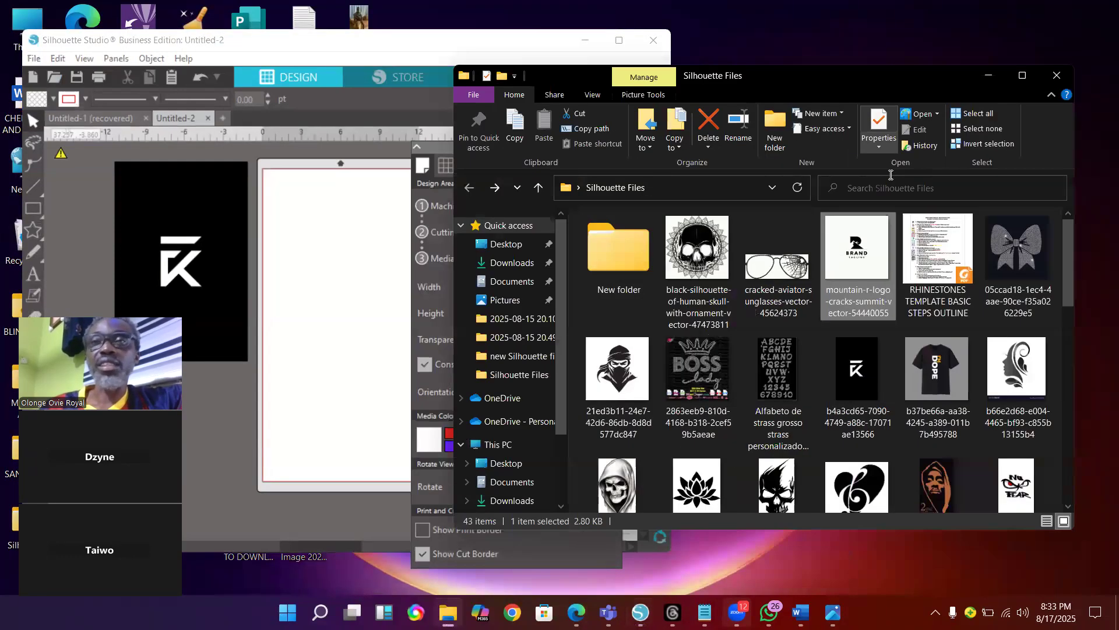
Add the mountain-r-logo-cracks-summit-vector-54440055 image from the folder to the page and return the design window to full screen
{"action": "left_click_drag", "start_coordinate": [665, 265], "coordinate": [337, 291]}
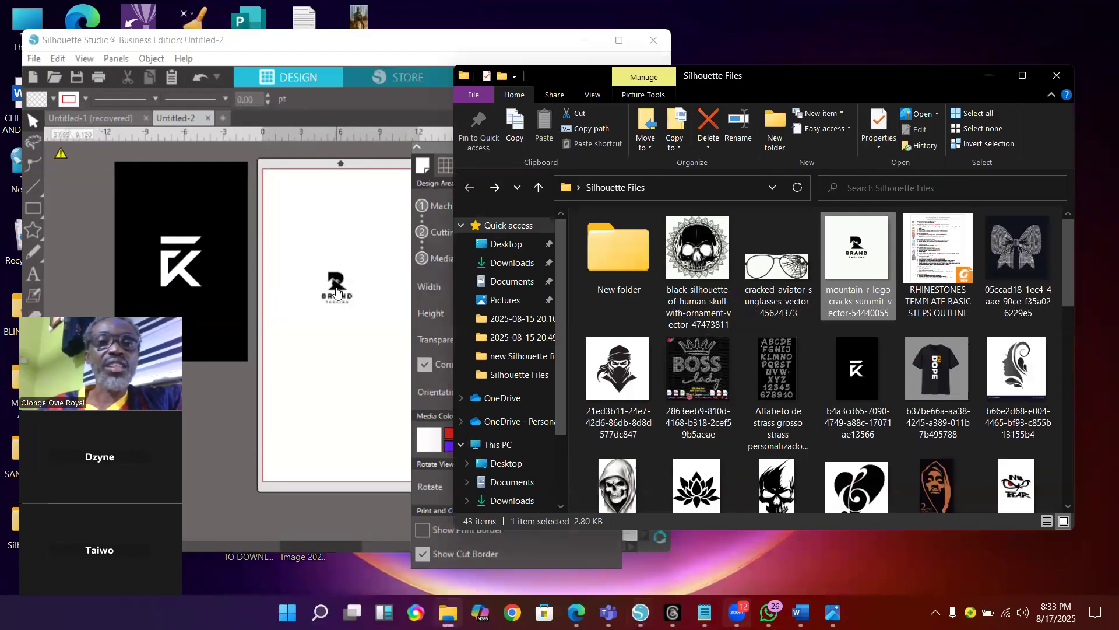
{"action": "left_click", "coordinate": [337, 290]}
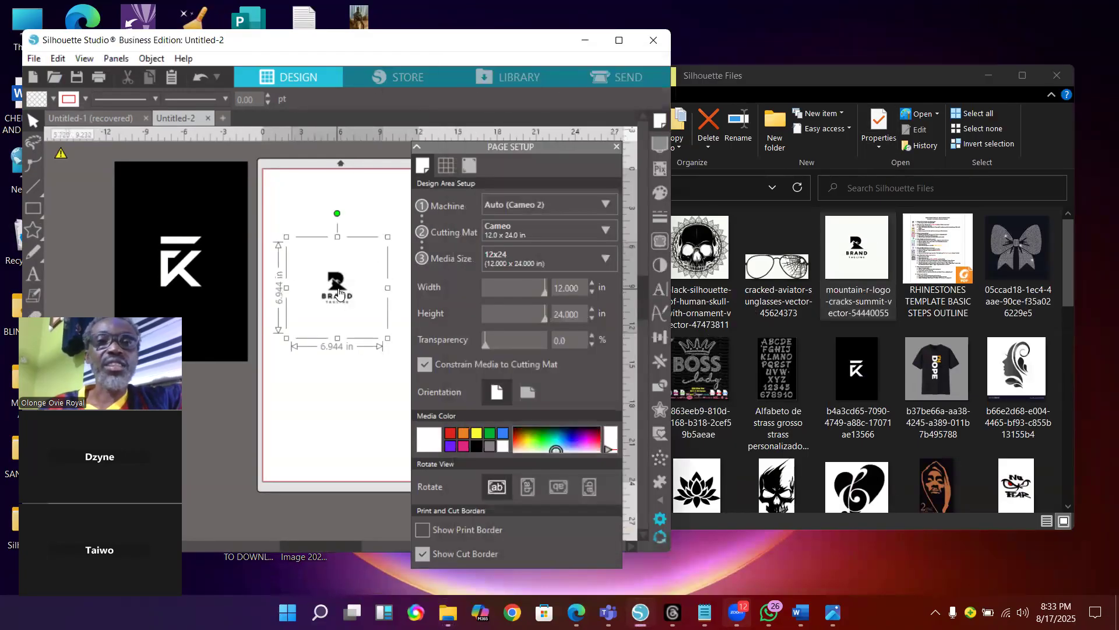
{"action": "left_click", "coordinate": [989, 76]}
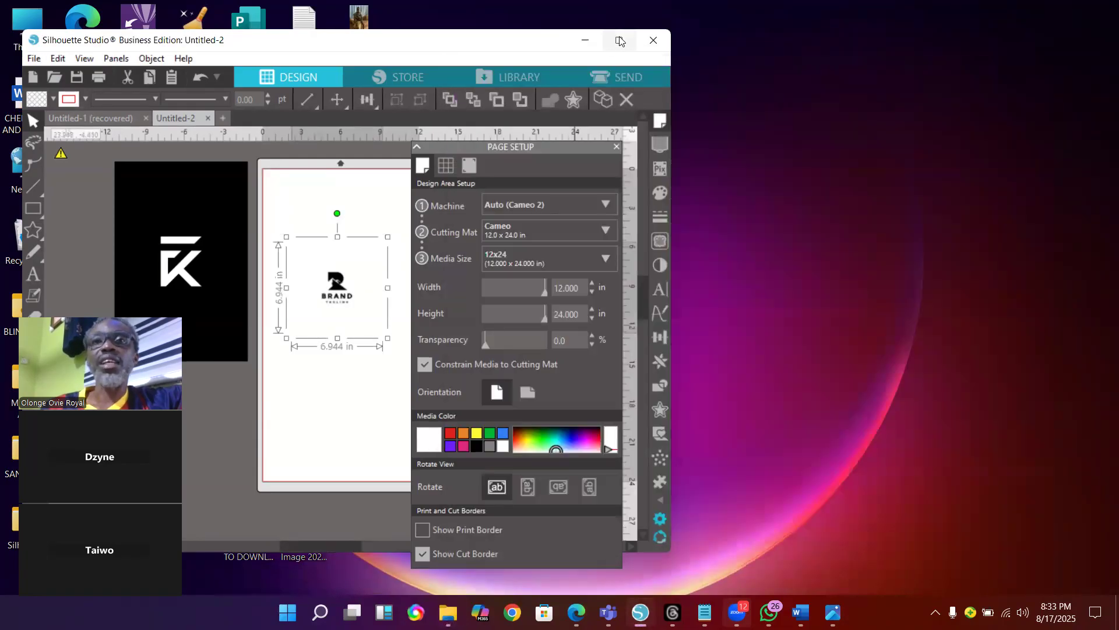
{"action": "left_click", "coordinate": [619, 41]}
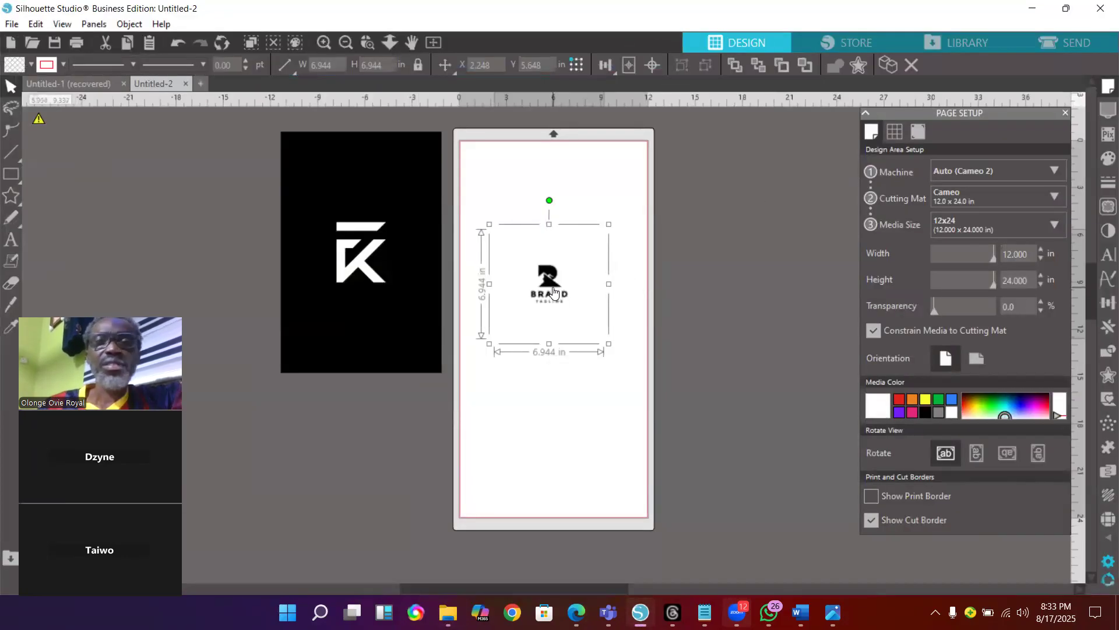
Move the mountain R brand logo off the page to its right side and the black K logo image onto the page
{"action": "left_click_drag", "start_coordinate": [553, 292], "coordinate": [769, 218]}
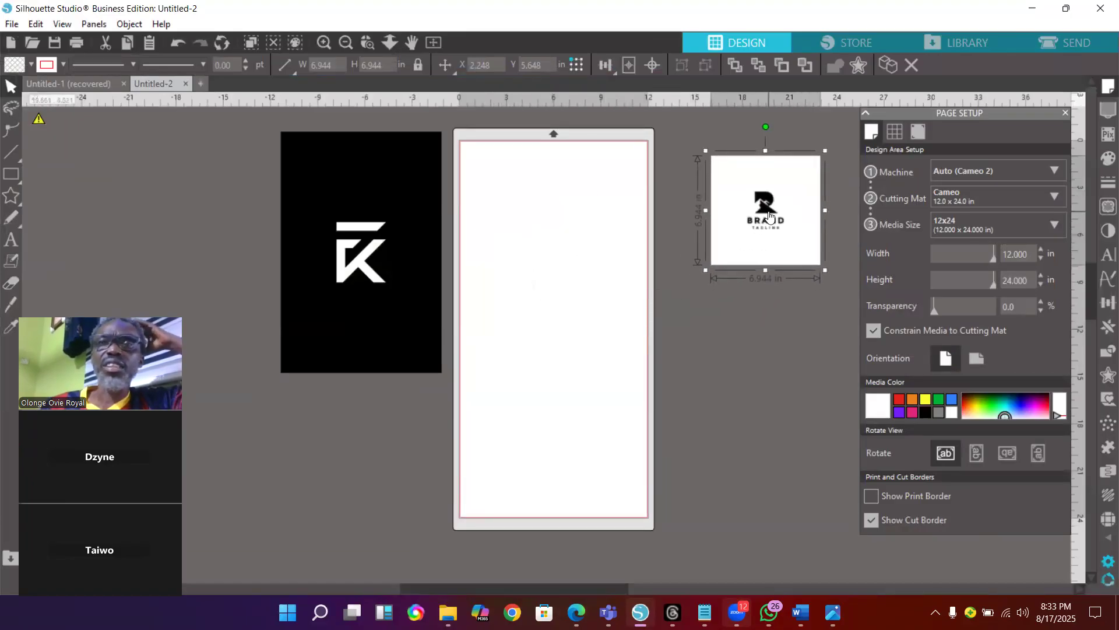
{"action": "left_click_drag", "start_coordinate": [395, 266], "coordinate": [575, 237]}
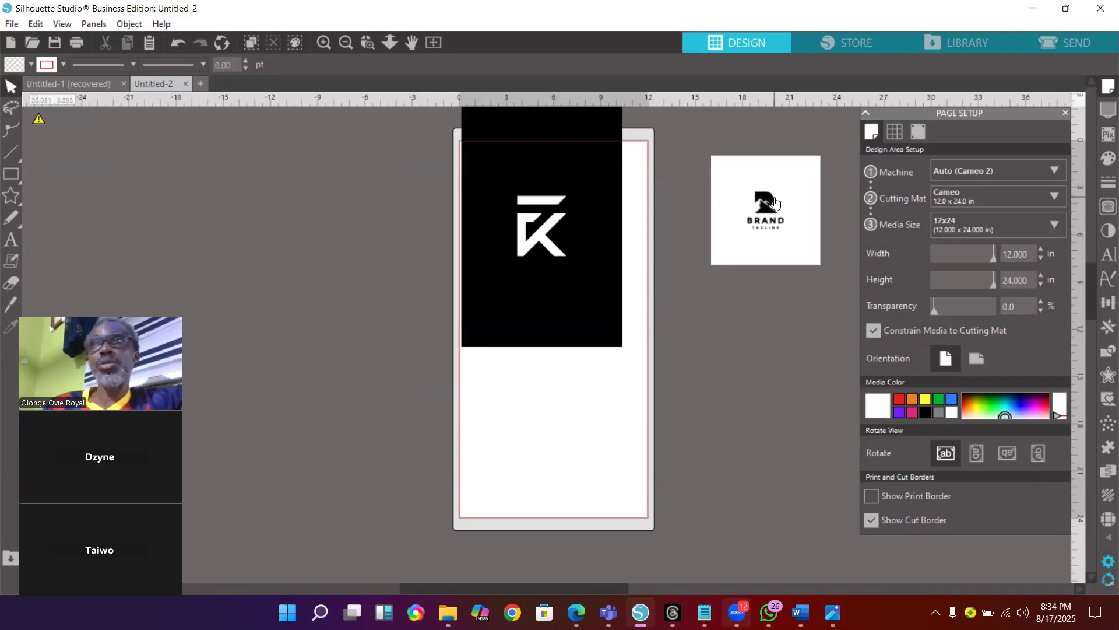
Lower the system volume and mute the sound
{"action": "key", "text": "XF86AudioLowerVolume"}
{"action": "key", "text": "XF86AudioLowerVolume"}
{"action": "key", "text": "XF86AudioLowerVolume"}
{"action": "key", "text": "XF86AudioLowerVolume"}
{"action": "key", "text": "XF86AudioLowerVolume"}
{"action": "key", "text": "XF86AudioLowerVolume"}
{"action": "key", "text": "XF86AudioLowerVolume"}
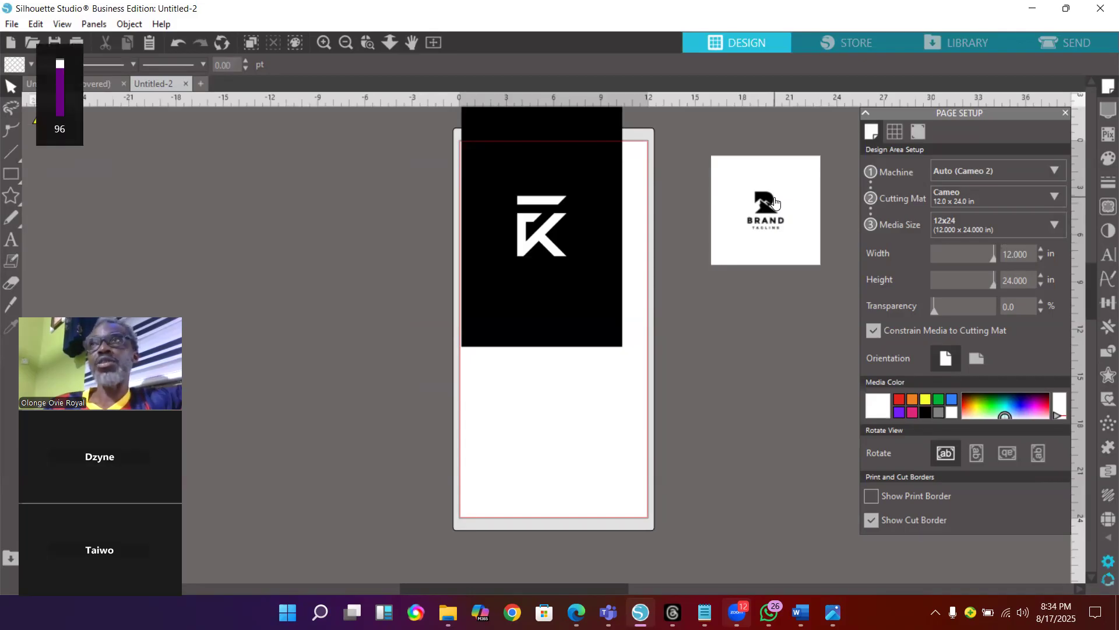
{"action": "key", "text": "XF86AudioLowerVolume"}
{"action": "key", "text": "XF86AudioLowerVolume"}
{"action": "key", "text": "XF86AudioLowerVolume"}
{"action": "key", "text": "XF86AudioLowerVolume"}
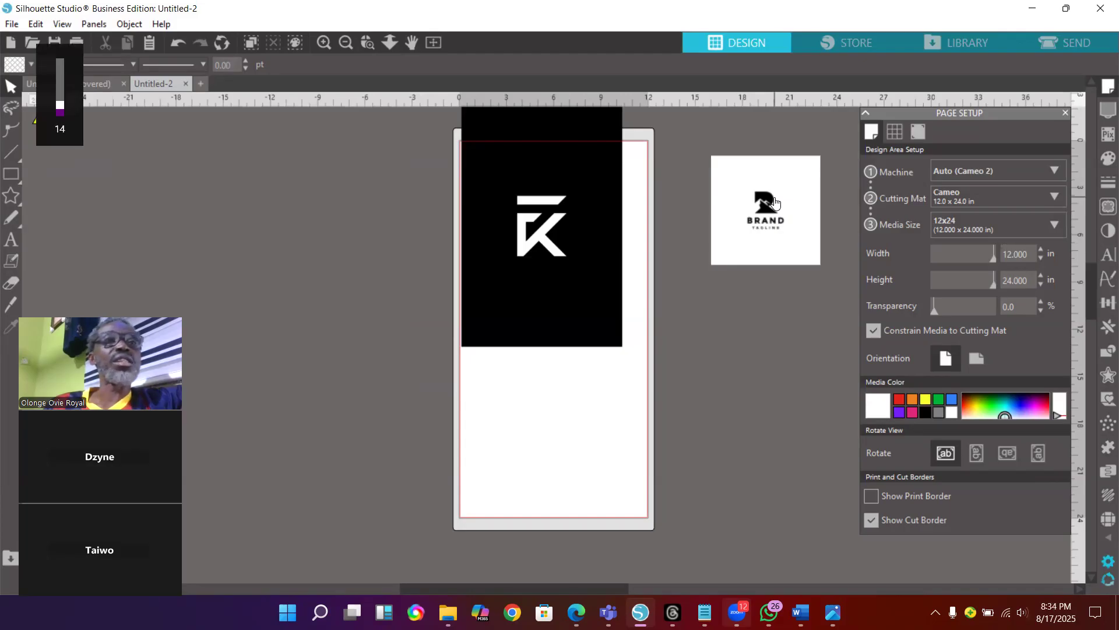
{"action": "key", "text": "XF86AudioMute"}
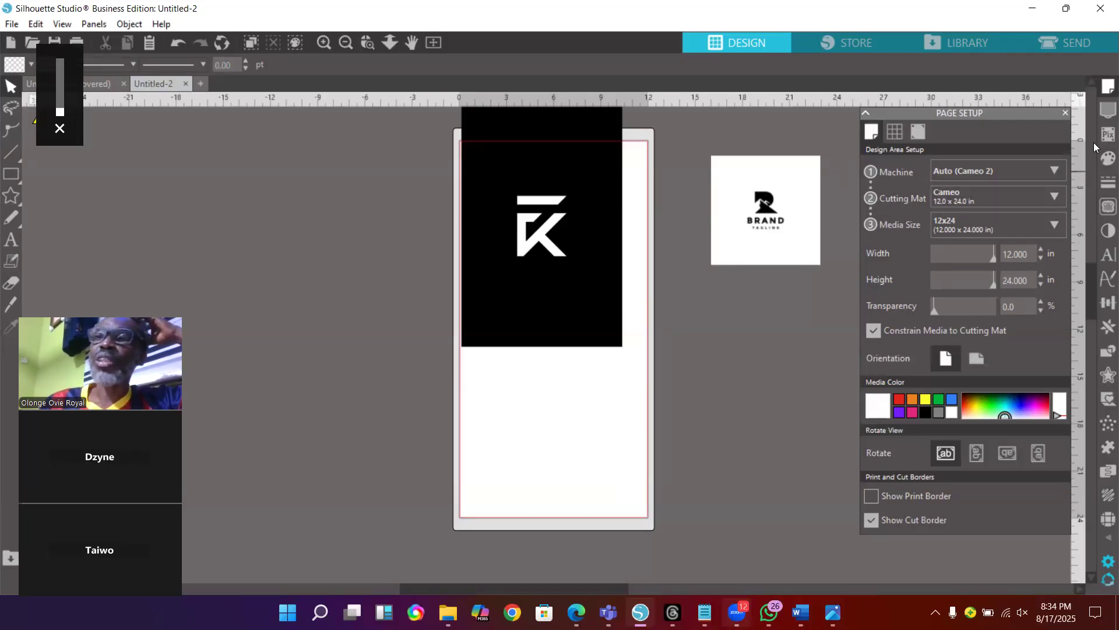
Define a trace area tightly around the white K logo inside its black image
{"action": "left_click", "coordinate": [1102, 210]}
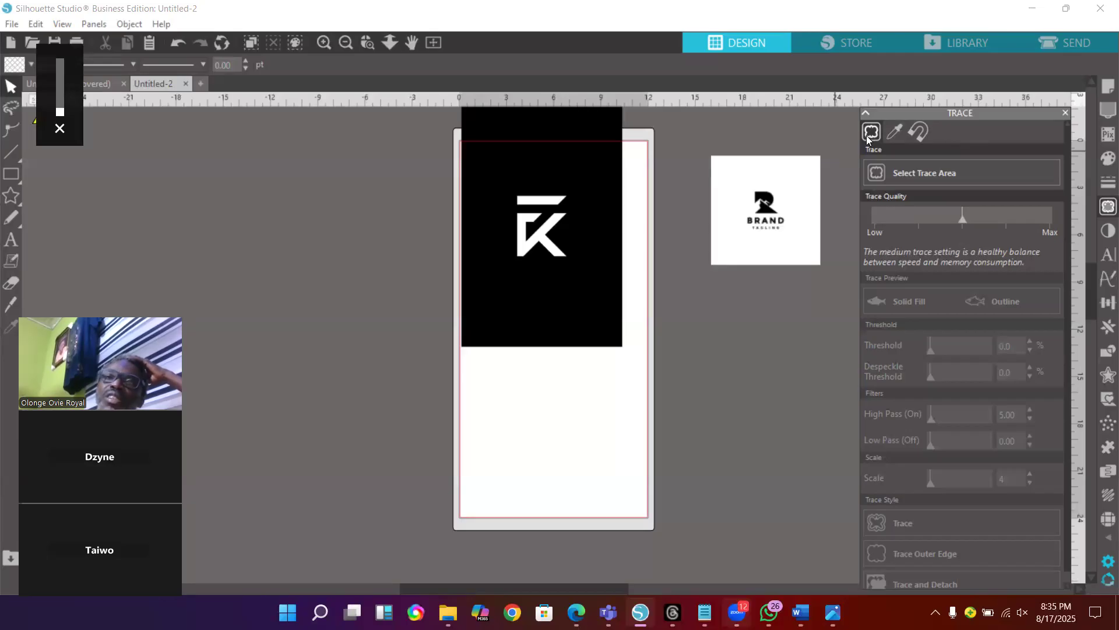
{"action": "left_click", "coordinate": [927, 172]}
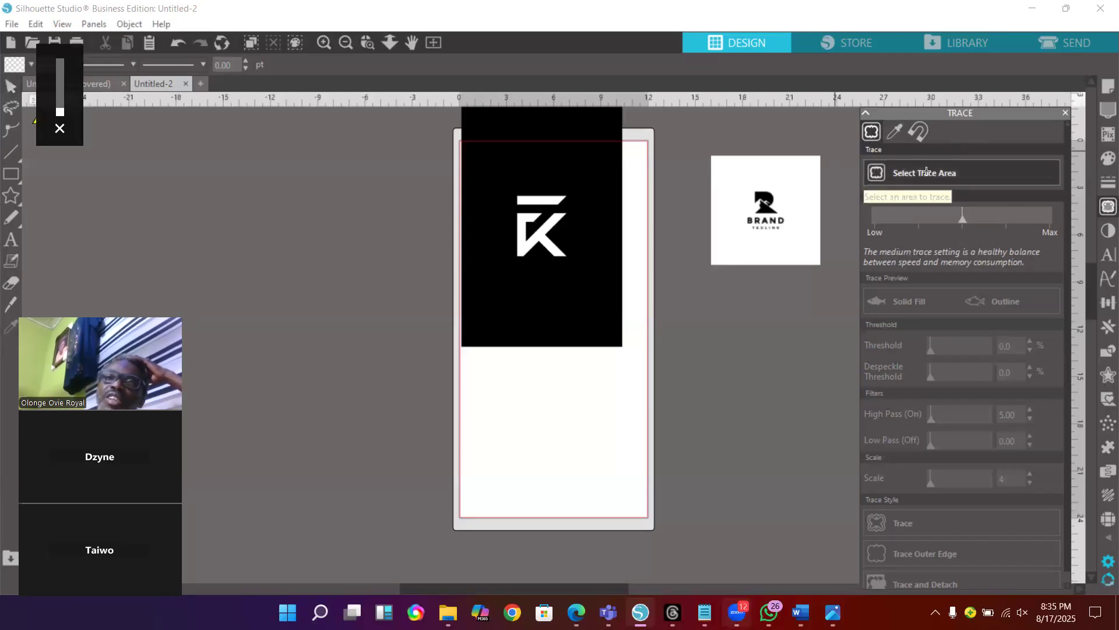
{"action": "mouse_move", "coordinate": [505, 186]}
{"action": "left_mouse_down"}
{"action": "mouse_move", "coordinate": [523, 247]}
{"action": "mouse_move", "coordinate": [576, 265]}
{"action": "left_mouse_up"}
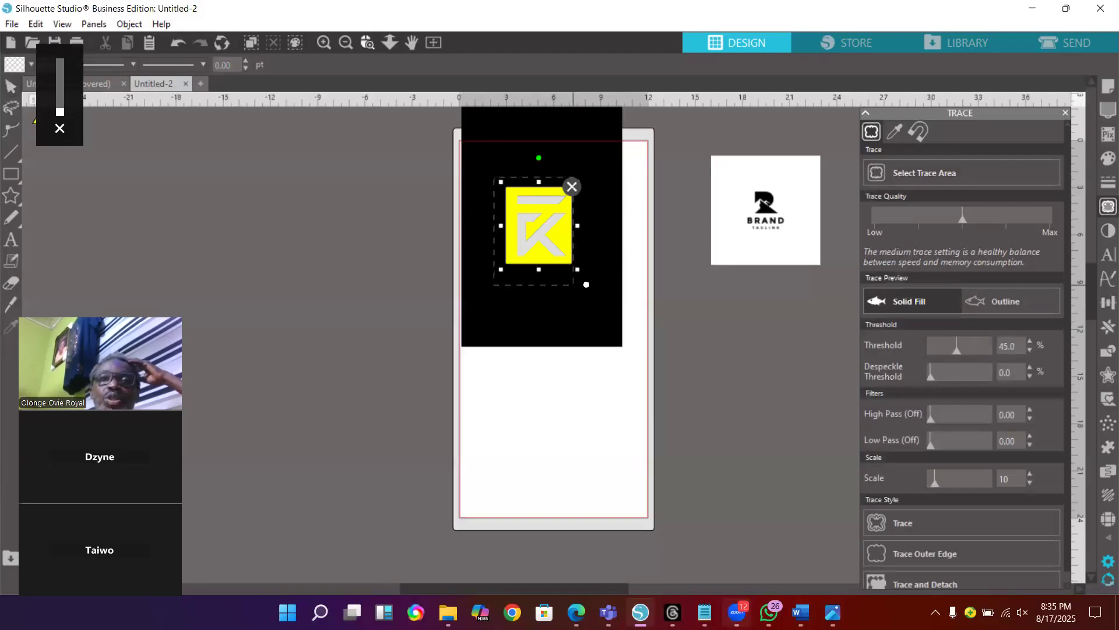
Raise the trace threshold for the K logo to 55%, checking the letter edges in the close-up preview
{"action": "scroll", "coordinate": [595, 291], "scroll_direction": "up", "scroll_amount": 3}
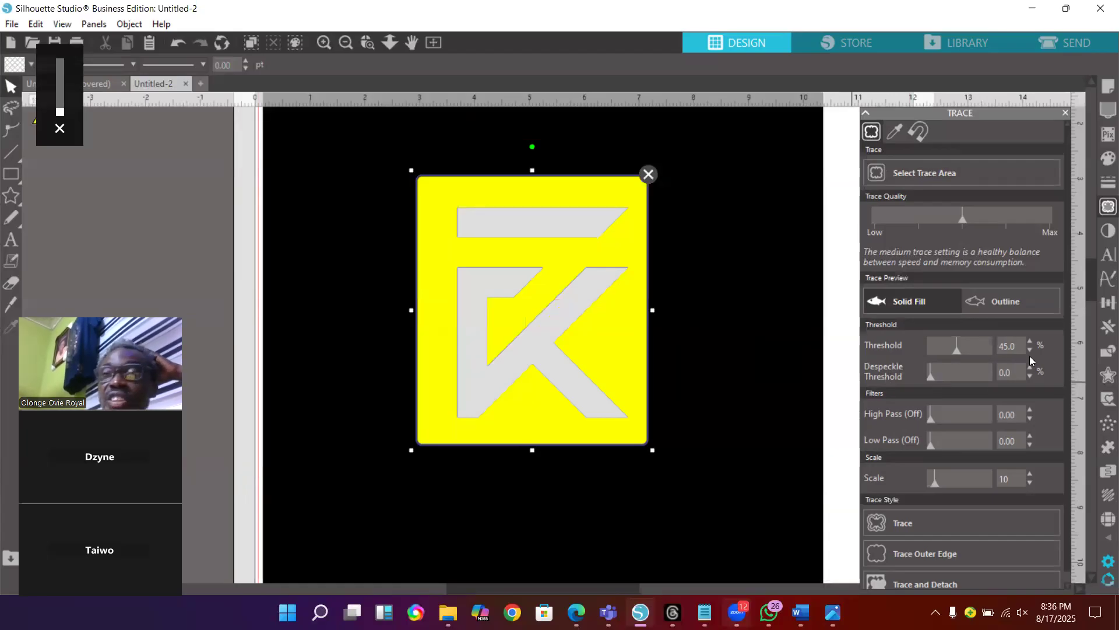
{"action": "left_click", "coordinate": [366, 42]}
{"action": "left_click_drag", "start_coordinate": [448, 295], "coordinate": [638, 432]}
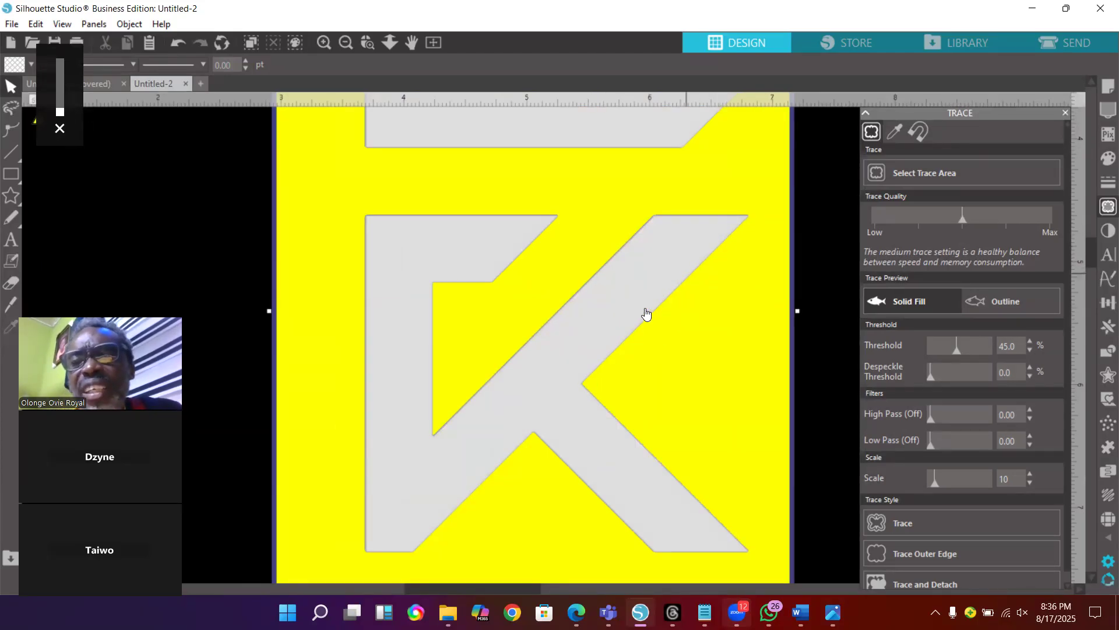
{"action": "left_click", "coordinate": [1031, 343]}
{"action": "left_click", "coordinate": [1030, 343]}
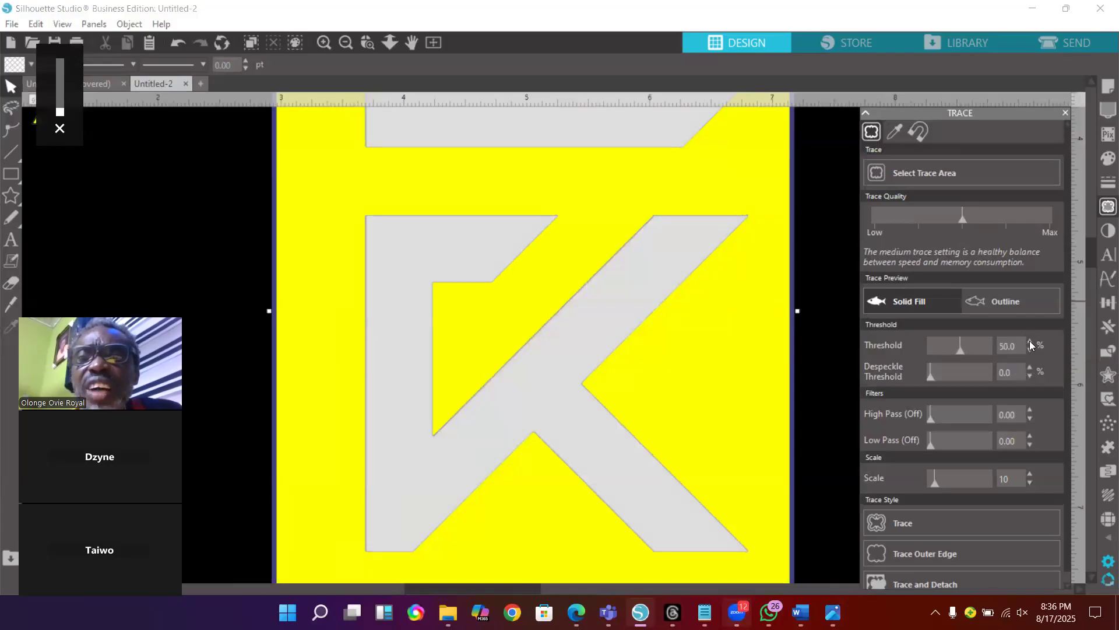
{"action": "left_click", "coordinate": [1031, 343]}
{"action": "left_click", "coordinate": [1030, 343]}
{"action": "left_click", "coordinate": [1030, 342]}
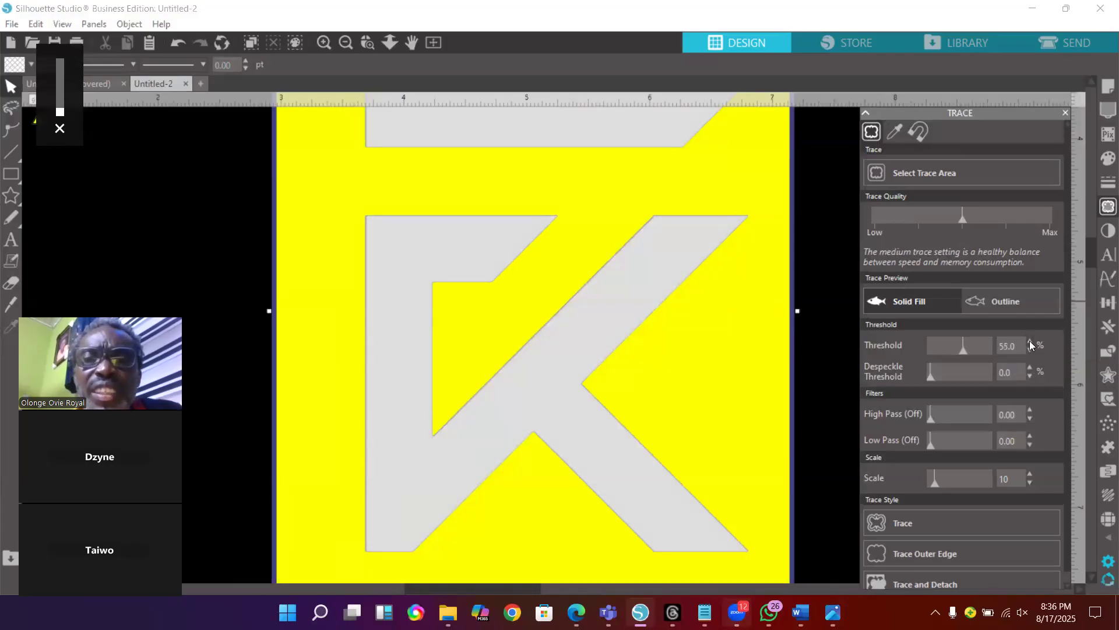
Raise the K logo's trace threshold to 69% and trace it with the standard Trace style
{"action": "left_click", "coordinate": [1030, 343]}
{"action": "left_click", "coordinate": [1030, 343]}
{"action": "left_click", "coordinate": [1030, 343]}
{"action": "left_click", "coordinate": [1030, 342]}
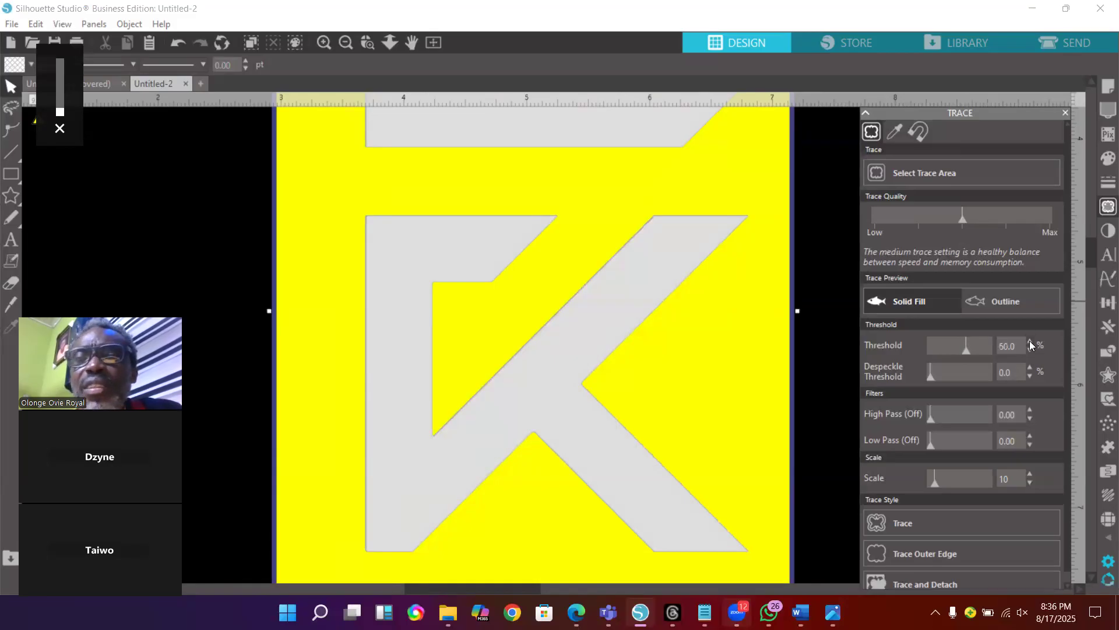
{"action": "left_click", "coordinate": [1030, 343]}
{"action": "left_click", "coordinate": [1030, 342]}
{"action": "left_click", "coordinate": [1030, 343]}
{"action": "left_click", "coordinate": [1030, 343]}
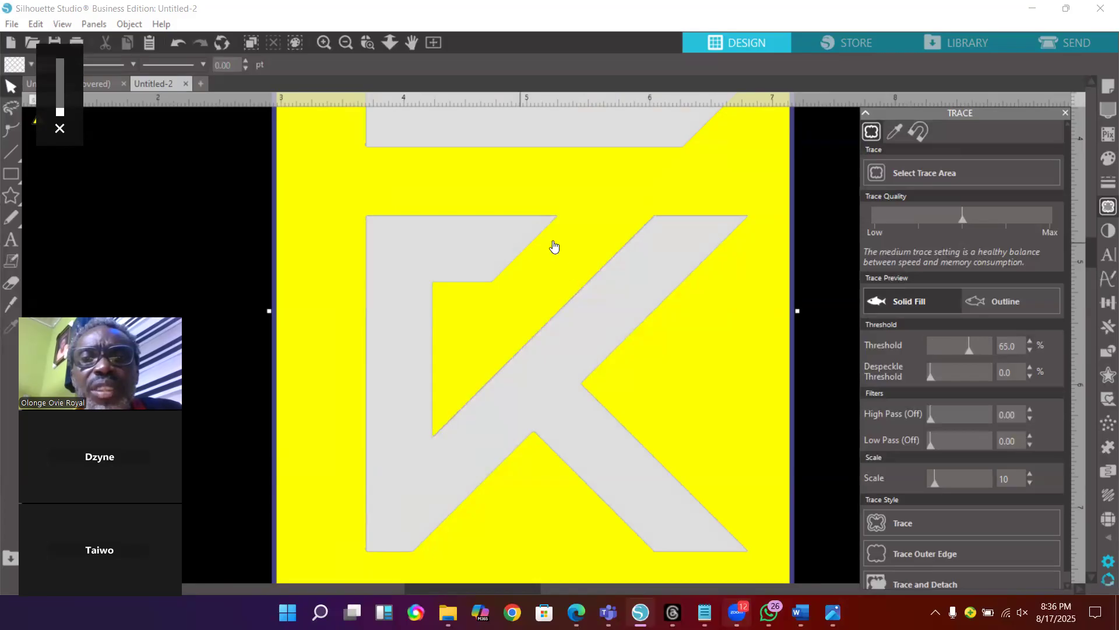
{"action": "left_click", "coordinate": [1030, 343]}
{"action": "left_click", "coordinate": [1031, 342]}
{"action": "left_click", "coordinate": [1030, 343]}
{"action": "left_click", "coordinate": [1030, 343]}
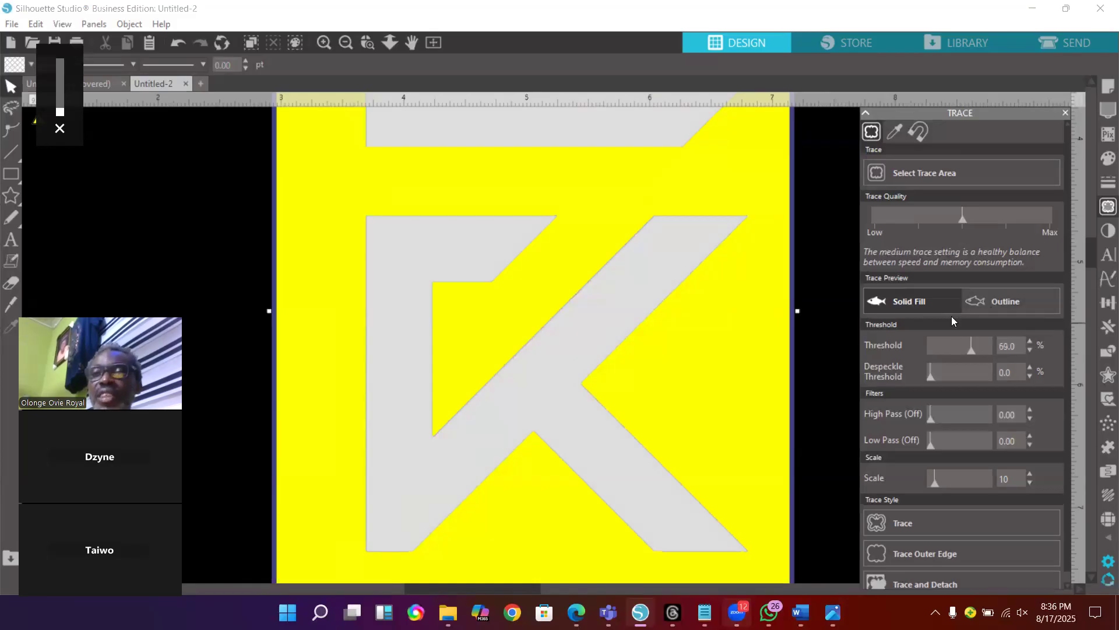
{"action": "left_click", "coordinate": [905, 523]}
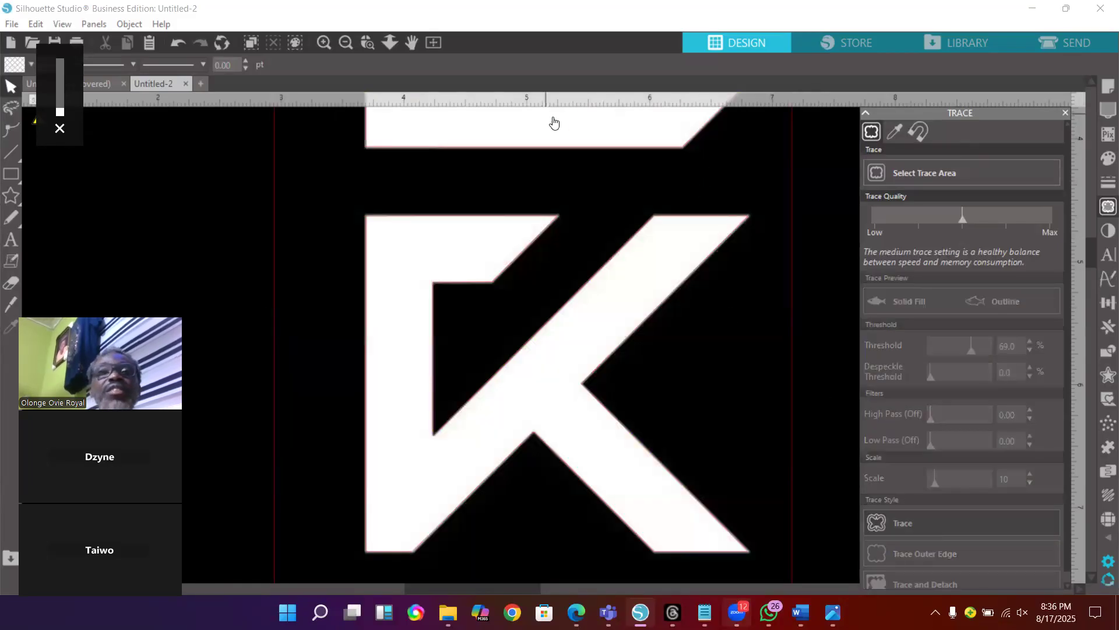
Move the traced framed K outline to the page's upper-right corner and place the black K image over the page's left part
{"action": "left_click", "coordinate": [341, 42]}
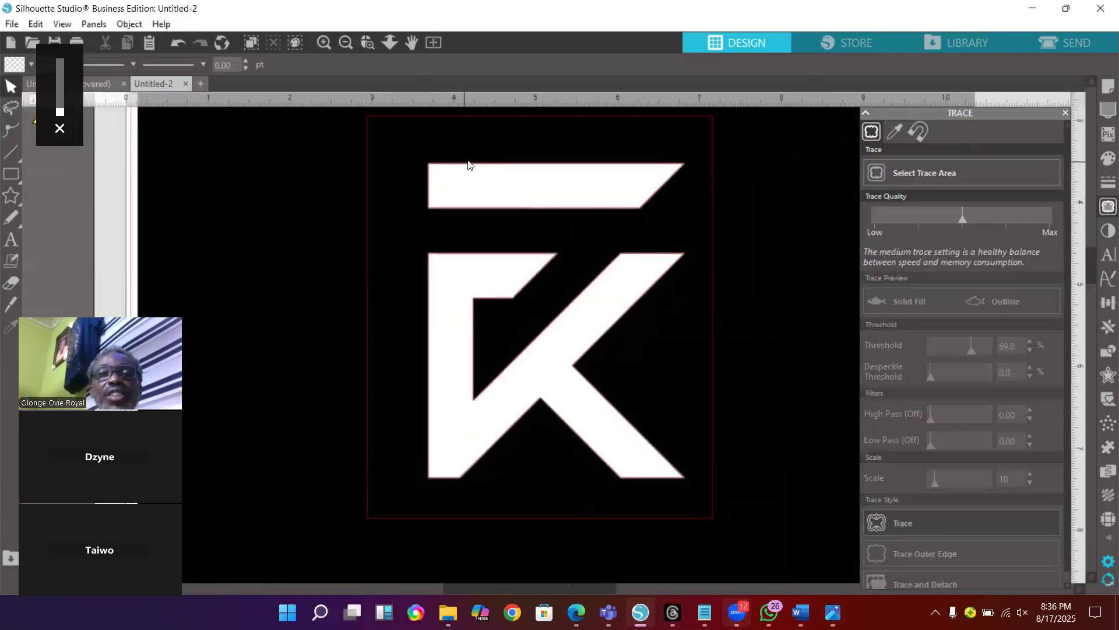
{"action": "left_click_drag", "start_coordinate": [508, 269], "coordinate": [111, 222]}
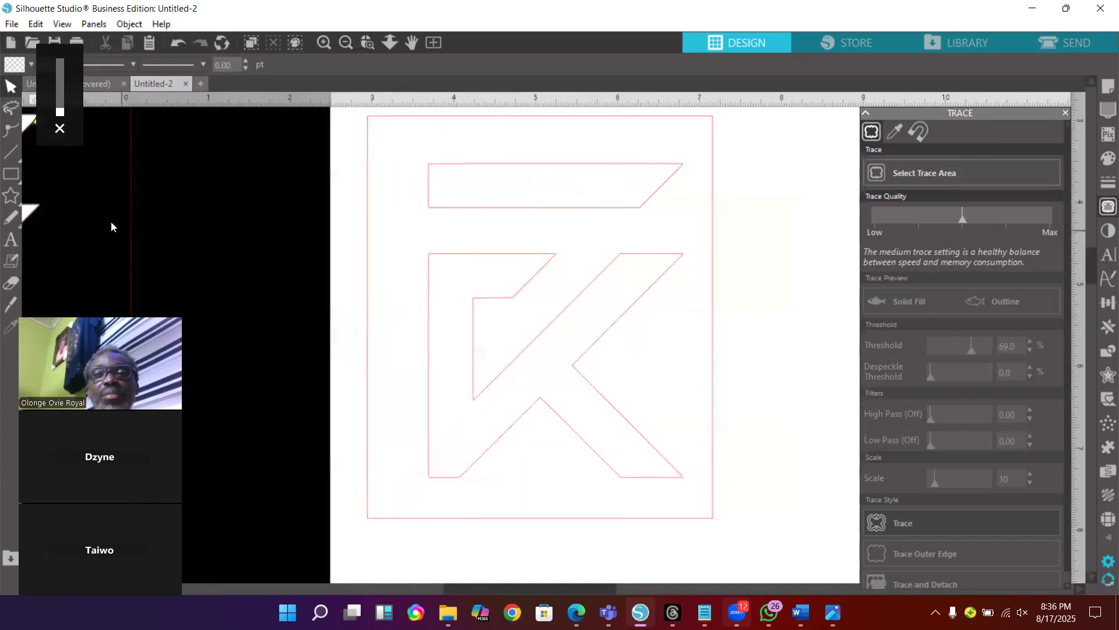
{"action": "left_click_drag", "start_coordinate": [625, 216], "coordinate": [742, 239]}
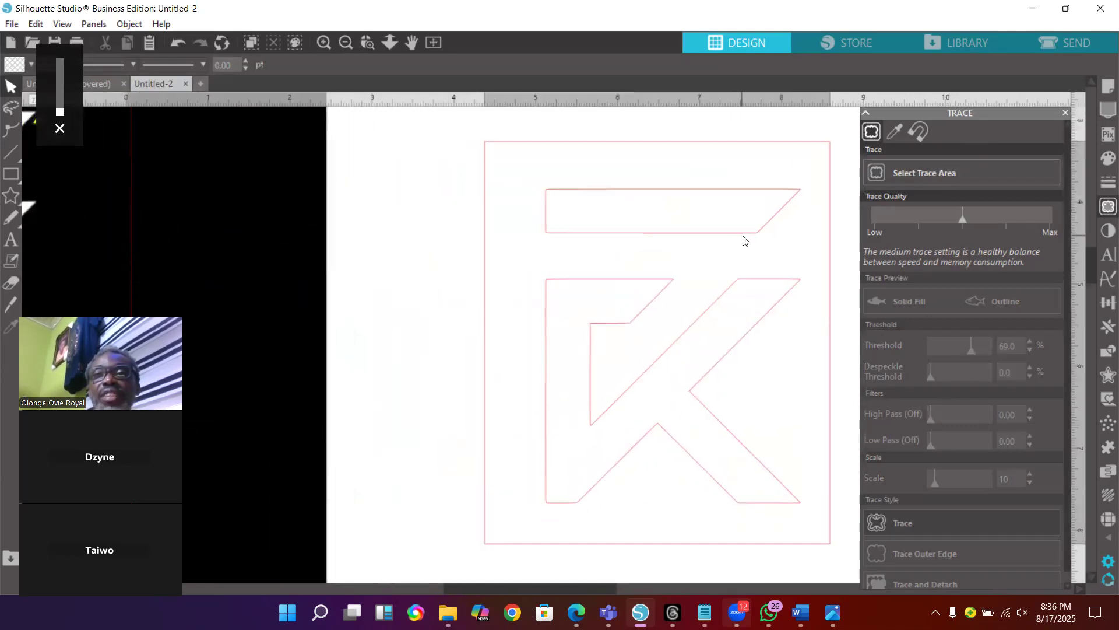
{"action": "left_click", "coordinate": [346, 43]}
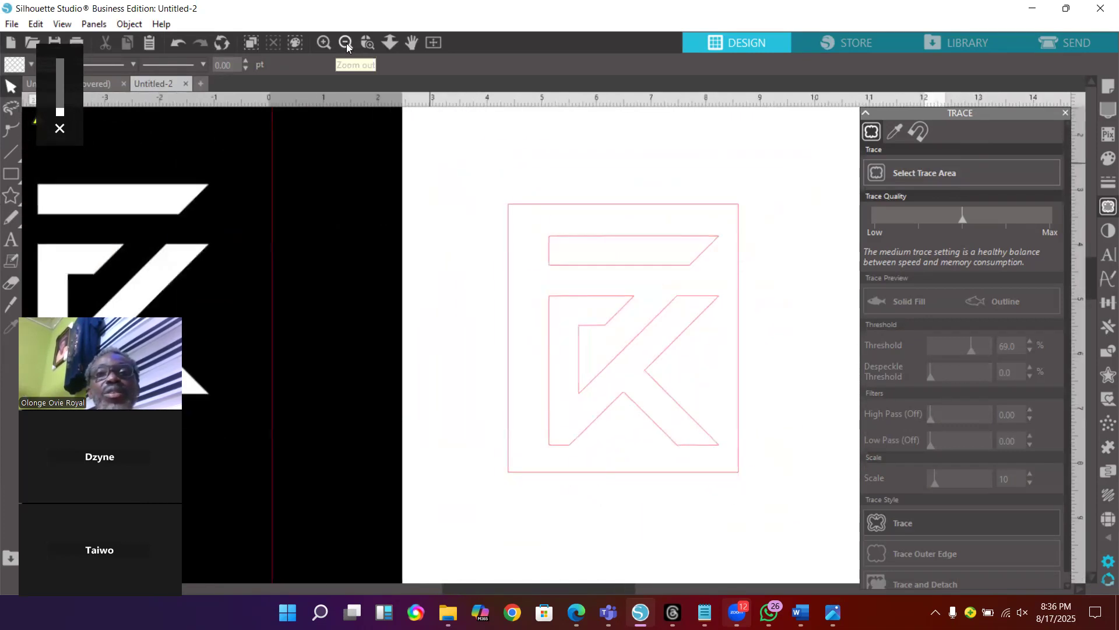
{"action": "left_click", "coordinate": [346, 44]}
{"action": "mouse_move", "coordinate": [620, 295]}
{"action": "left_mouse_down"}
{"action": "mouse_move", "coordinate": [687, 255]}
{"action": "mouse_move", "coordinate": [737, 195]}
{"action": "mouse_move", "coordinate": [737, 177]}
{"action": "left_mouse_up"}
{"action": "left_click_drag", "start_coordinate": [402, 252], "coordinate": [574, 263]}
{"action": "left_click_drag", "start_coordinate": [464, 252], "coordinate": [502, 252]}
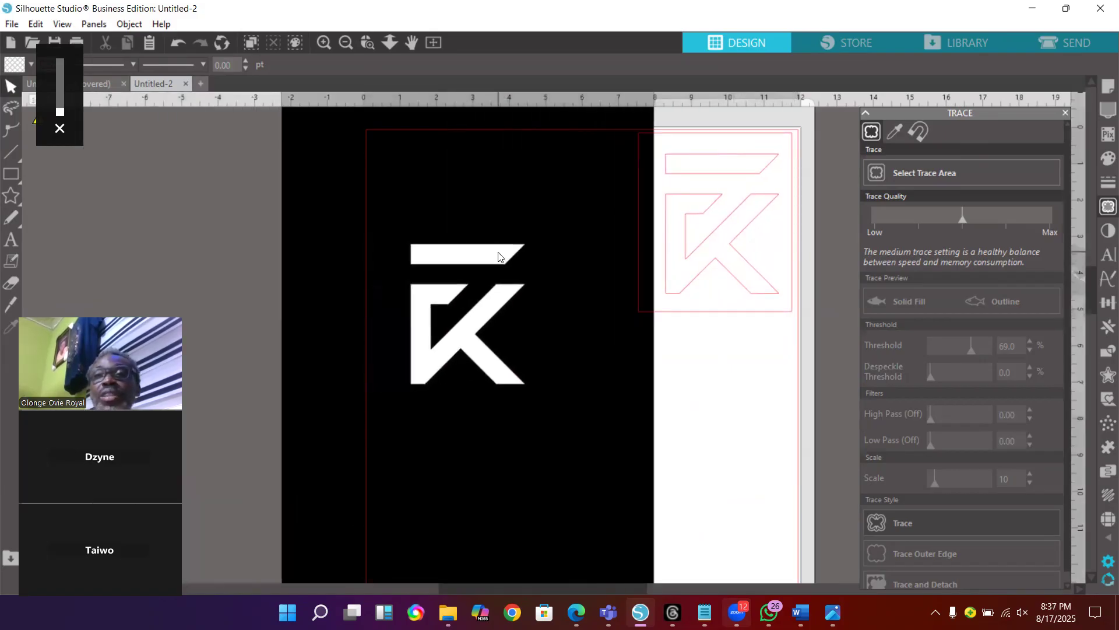
Start Trace by Color with the white of the K logo's upper bar, including all areas of that color
{"action": "left_click", "coordinate": [897, 131]}
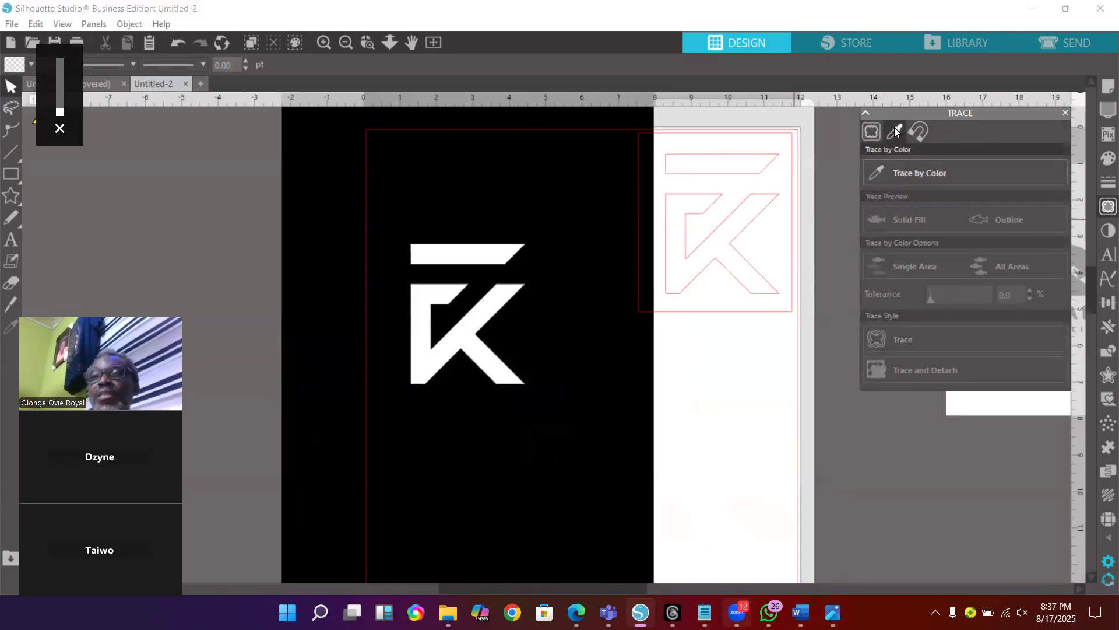
{"action": "left_click", "coordinate": [913, 174]}
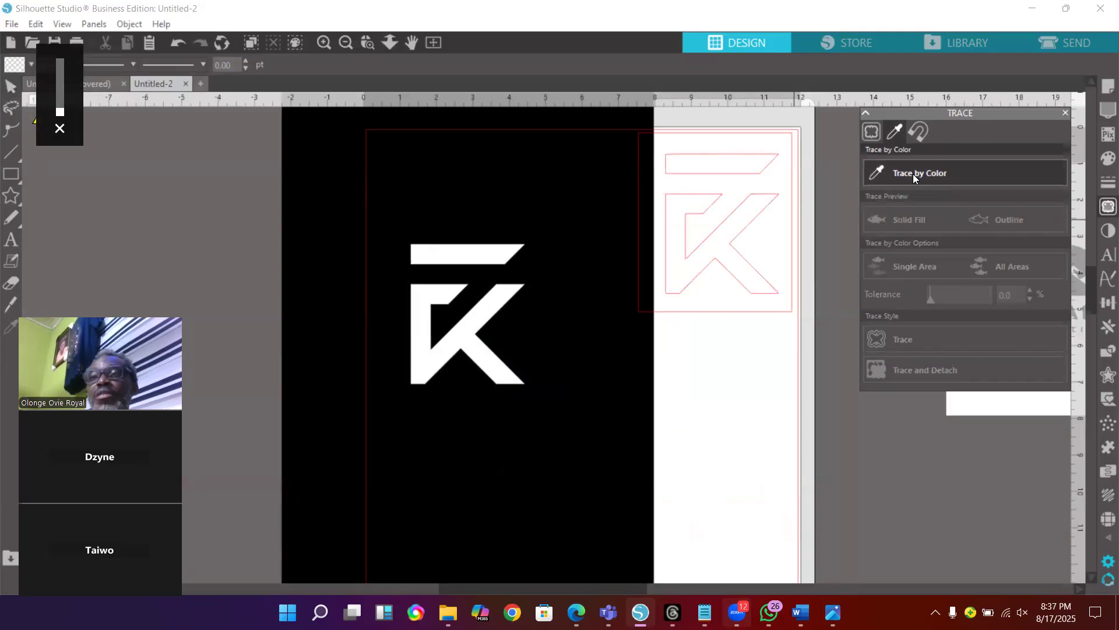
{"action": "left_click", "coordinate": [491, 251]}
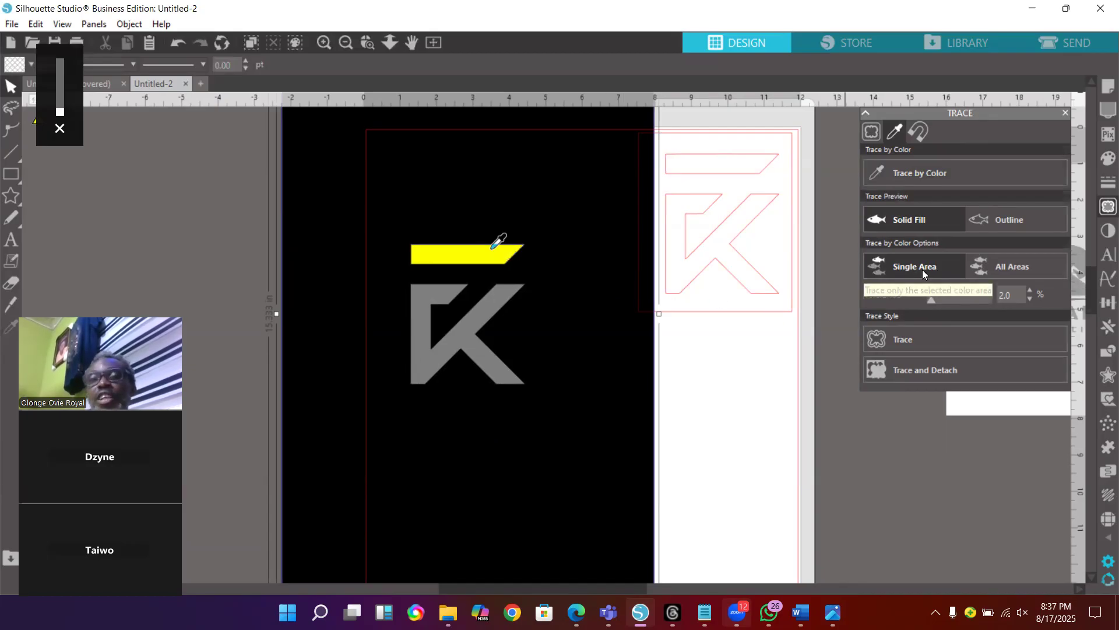
{"action": "left_click", "coordinate": [1014, 267]}
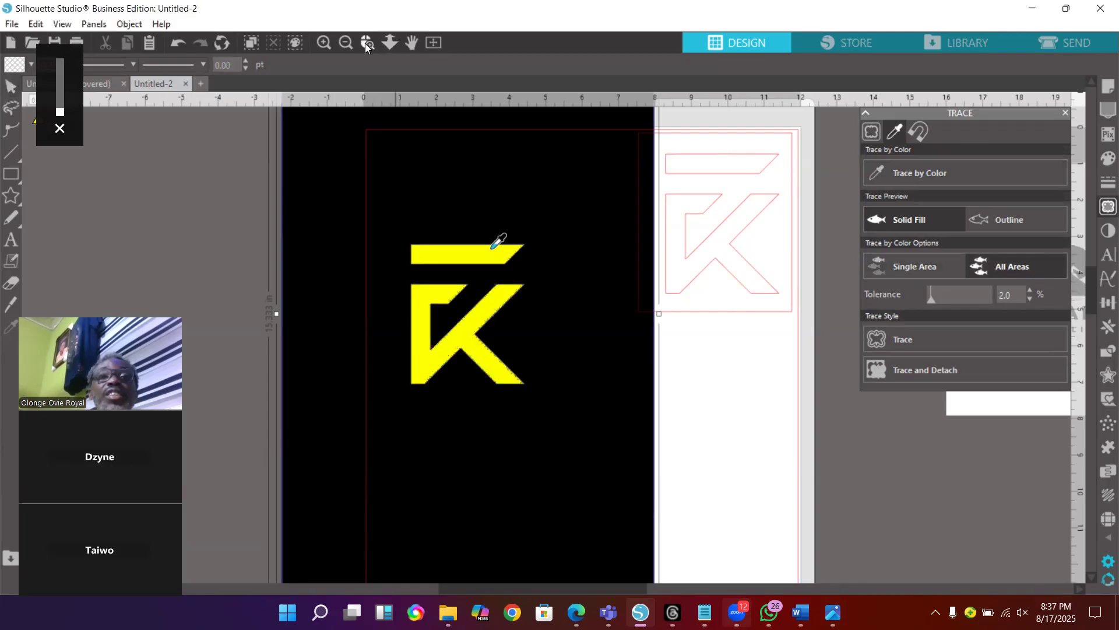
Set the color tolerance to 42%, checking the K logo's edges up close, and trace the logo
{"action": "left_click_drag", "start_coordinate": [390, 235], "coordinate": [550, 408]}
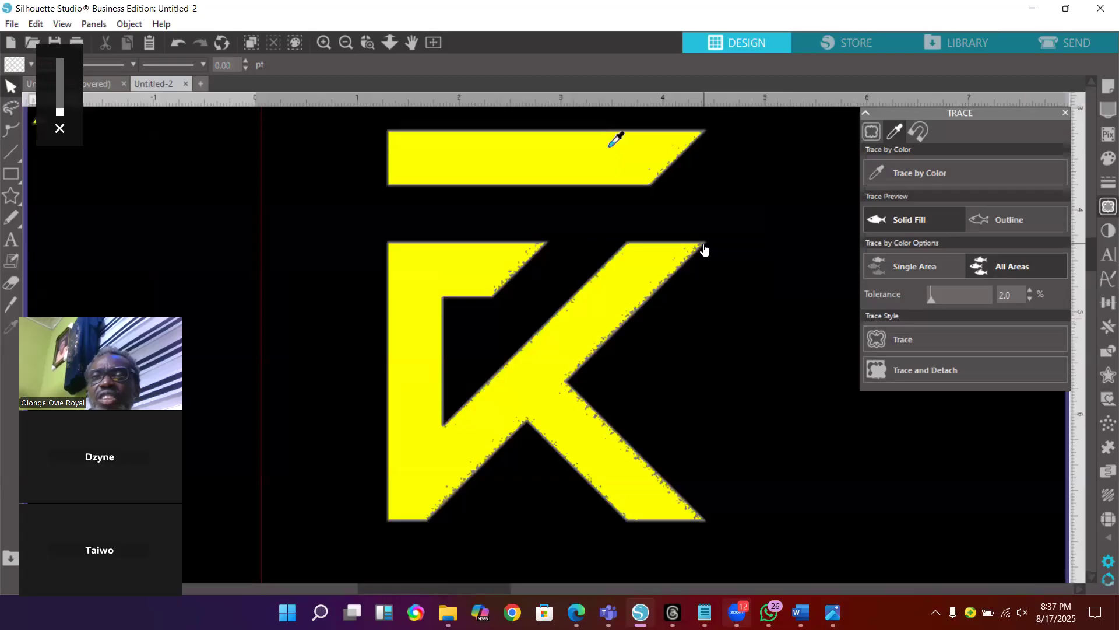
{"action": "left_click", "coordinate": [1029, 291]}
{"action": "left_click", "coordinate": [1030, 291]}
{"action": "left_click", "coordinate": [1030, 291]}
{"action": "left_click", "coordinate": [1030, 291]}
{"action": "left_click", "coordinate": [1030, 291]}
{"action": "left_click", "coordinate": [1029, 291]}
{"action": "left_click", "coordinate": [1030, 291]}
{"action": "left_click", "coordinate": [1029, 290]}
{"action": "left_click", "coordinate": [1029, 291]}
{"action": "left_click", "coordinate": [1030, 291]}
{"action": "left_click", "coordinate": [1029, 291]}
{"action": "left_click", "coordinate": [1030, 291]}
{"action": "left_click", "coordinate": [1029, 291]}
{"action": "left_click", "coordinate": [1030, 291]}
{"action": "left_click", "coordinate": [1030, 291]}
{"action": "left_click", "coordinate": [1029, 291]}
{"action": "left_click", "coordinate": [1030, 291]}
{"action": "left_click", "coordinate": [1030, 291]}
{"action": "left_click", "coordinate": [1030, 291]}
{"action": "left_click", "coordinate": [1029, 291]}
{"action": "left_click", "coordinate": [1030, 291]}
{"action": "left_click", "coordinate": [1029, 291]}
{"action": "left_click", "coordinate": [1029, 291]}
{"action": "left_click", "coordinate": [1029, 291]}
{"action": "left_click", "coordinate": [1030, 291]}
{"action": "left_click", "coordinate": [1029, 291]}
{"action": "left_click", "coordinate": [1030, 291]}
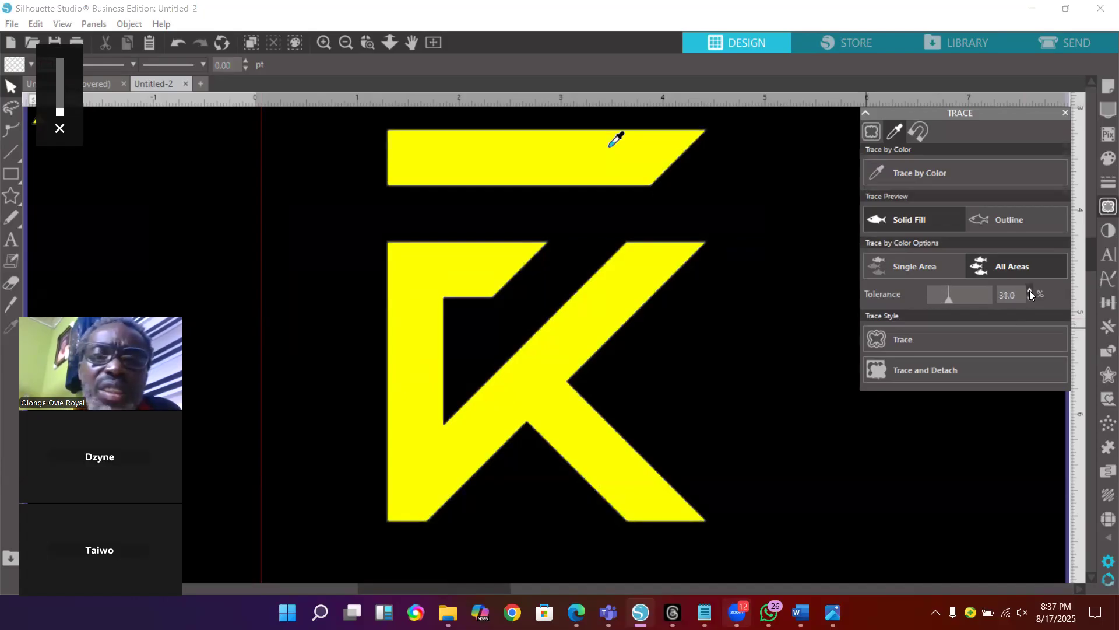
{"action": "left_click", "coordinate": [1030, 291]}
{"action": "left_click", "coordinate": [1029, 291]}
{"action": "left_click", "coordinate": [1030, 291]}
{"action": "left_click", "coordinate": [1029, 290]}
{"action": "left_click", "coordinate": [1030, 290]}
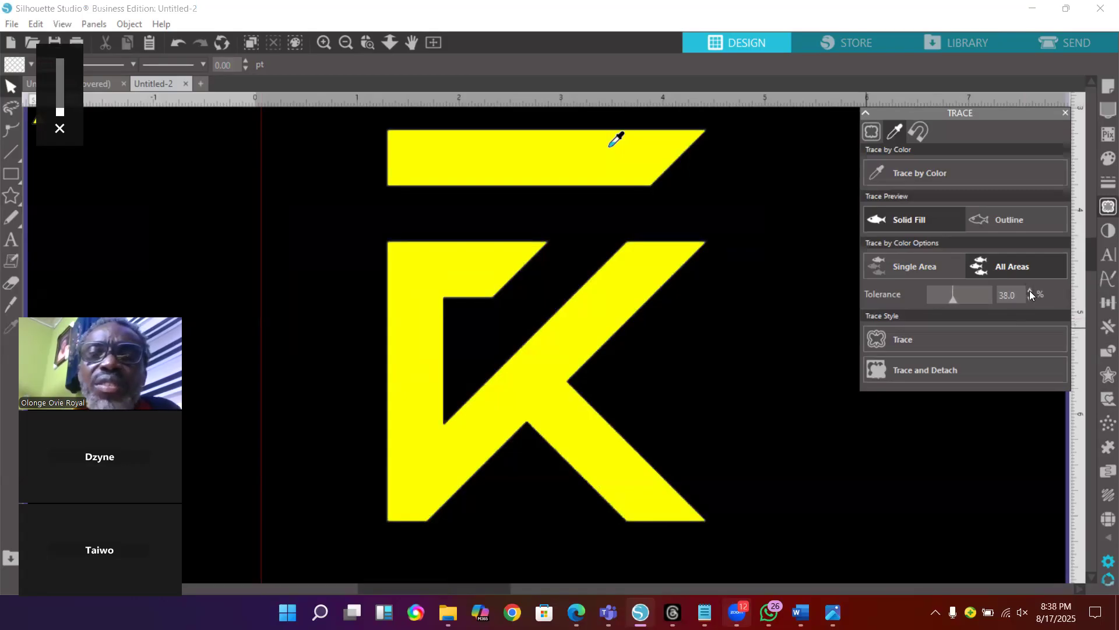
{"action": "left_click", "coordinate": [1030, 290]}
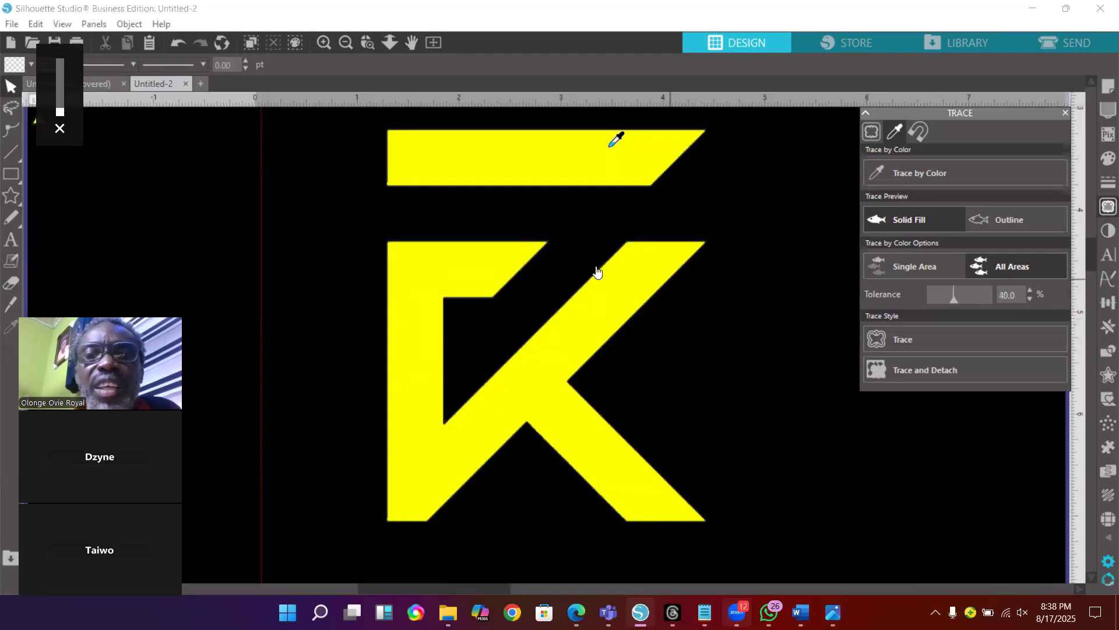
{"action": "left_click", "coordinate": [1029, 291]}
{"action": "left_click", "coordinate": [1029, 290]}
{"action": "left_click", "coordinate": [1029, 291]}
{"action": "left_click", "coordinate": [1030, 290]}
{"action": "left_click", "coordinate": [1030, 290]}
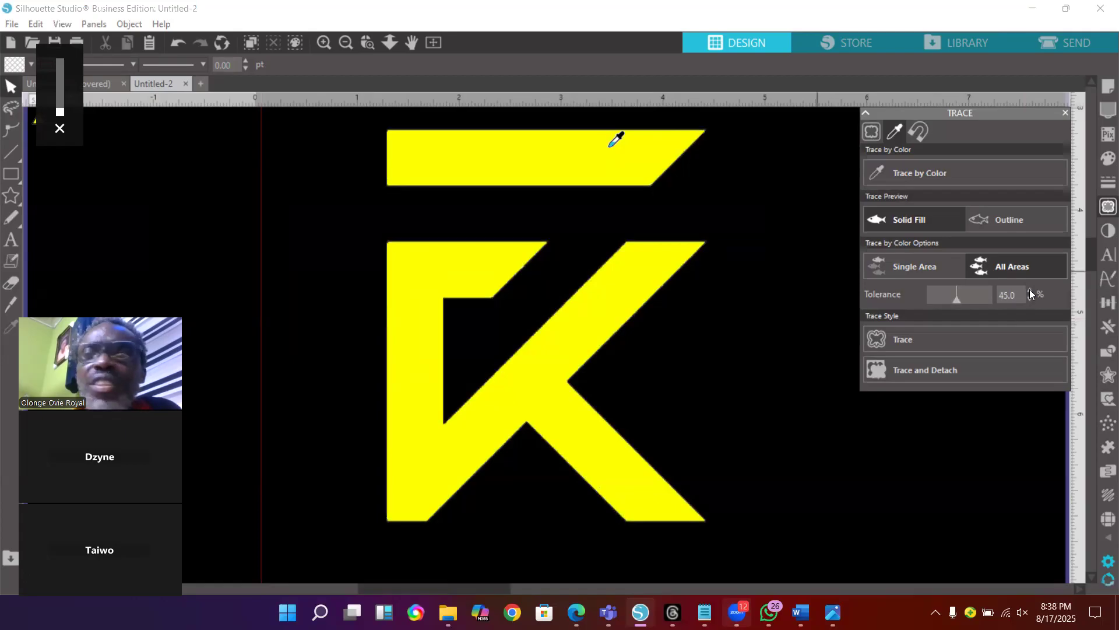
{"action": "left_click", "coordinate": [1030, 298]}
{"action": "left_click", "coordinate": [1030, 299]}
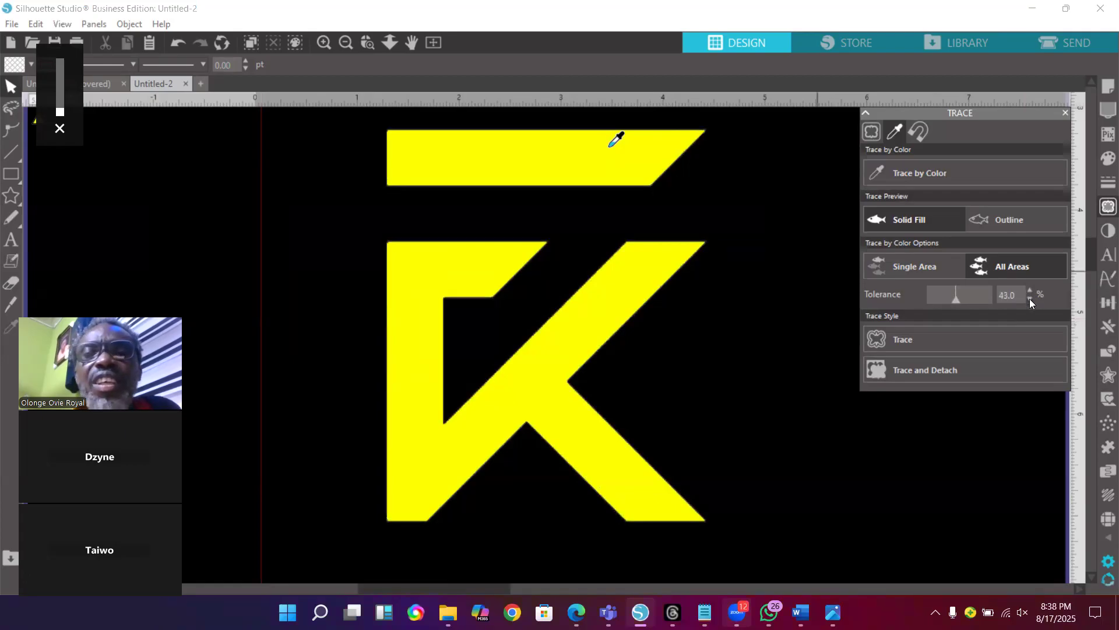
{"action": "left_click", "coordinate": [901, 340]}
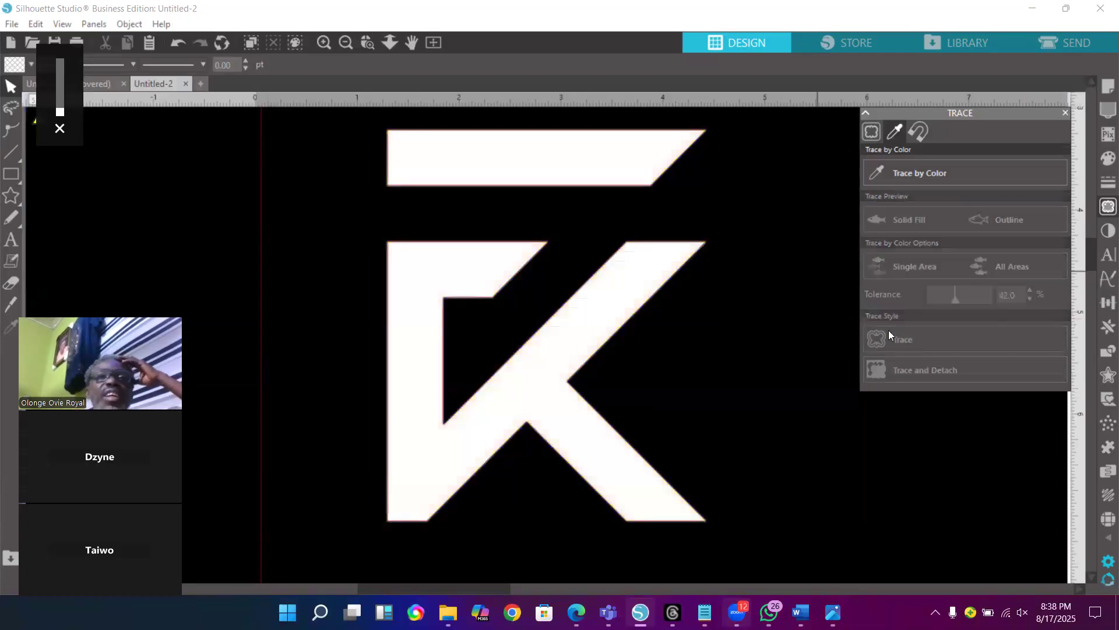
Move the black K image off the page's left side and arrange both traced K outlines side by side near the page's upper edge
{"action": "left_click", "coordinate": [344, 42]}
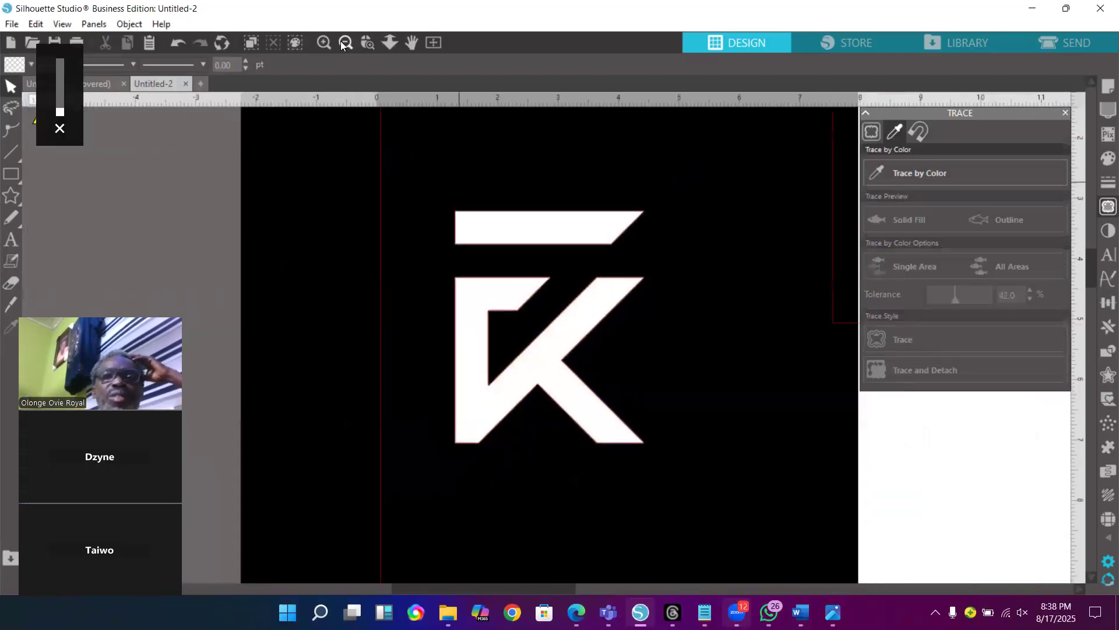
{"action": "left_click", "coordinate": [344, 43]}
{"action": "left_click", "coordinate": [344, 43]}
{"action": "left_click", "coordinate": [344, 43]}
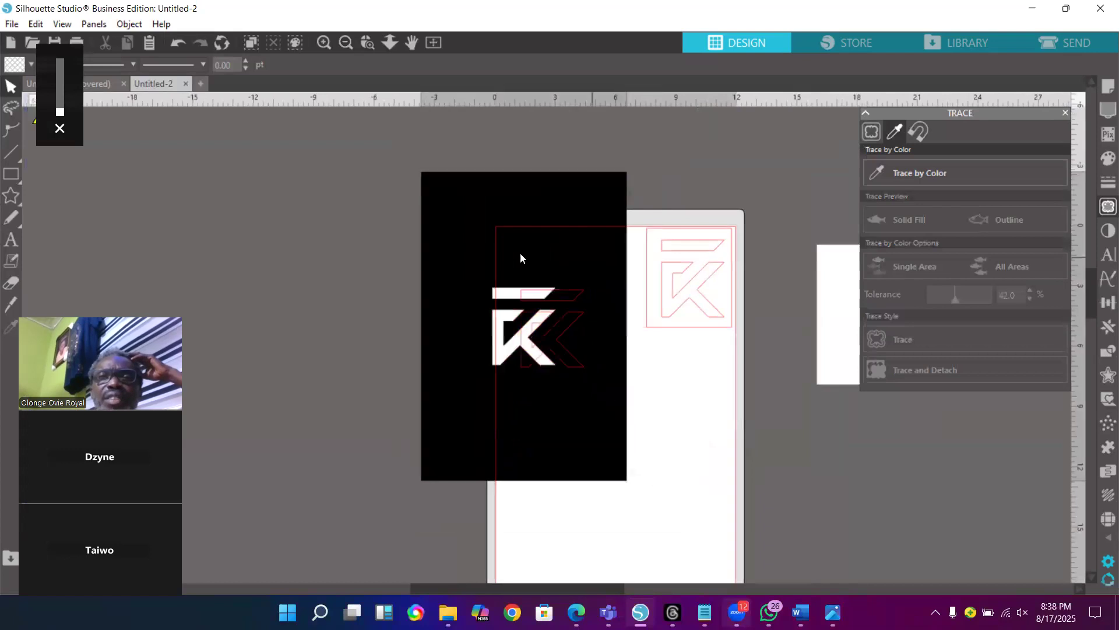
{"action": "left_click_drag", "start_coordinate": [520, 253], "coordinate": [279, 253]}
{"action": "left_click_drag", "start_coordinate": [567, 295], "coordinate": [553, 246]}
{"action": "left_click_drag", "start_coordinate": [680, 253], "coordinate": [666, 267]}
{"action": "left_click_drag", "start_coordinate": [550, 282], "coordinate": [555, 290]}
Try enlarging the unframed K outline to about 3.36 in wide by 4.12 in high, and undo the resize
{"action": "left_click", "coordinate": [368, 42]}
{"action": "mouse_move", "coordinate": [484, 217]}
{"action": "left_mouse_down"}
{"action": "mouse_move", "coordinate": [499, 341]}
{"action": "mouse_move", "coordinate": [606, 365]}
{"action": "left_mouse_up"}
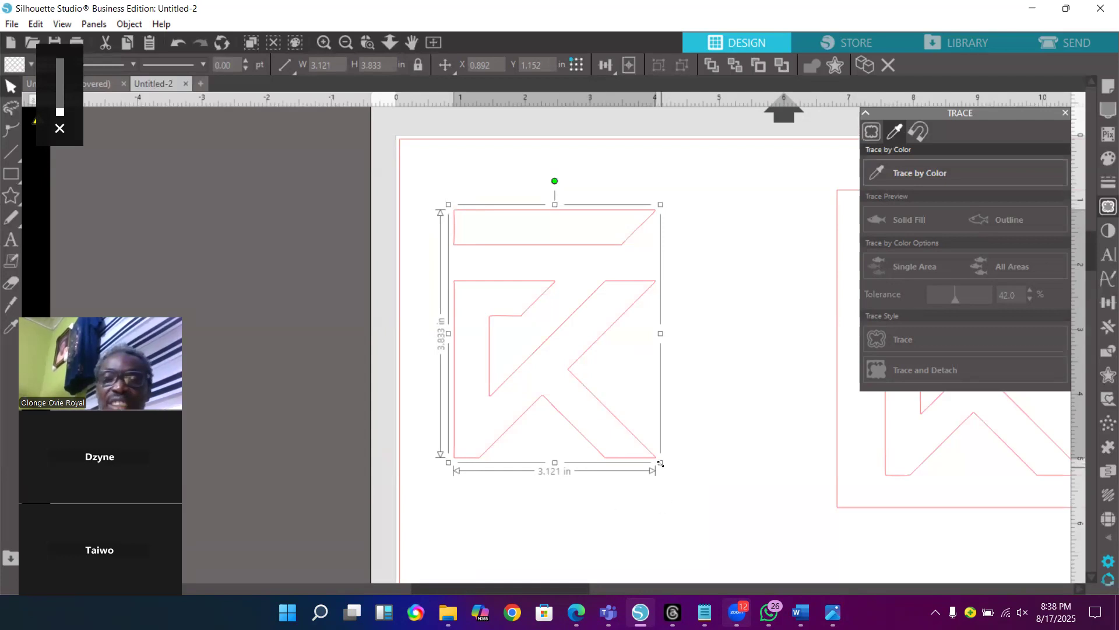
{"action": "left_click_drag", "start_coordinate": [659, 461], "coordinate": [674, 485]}
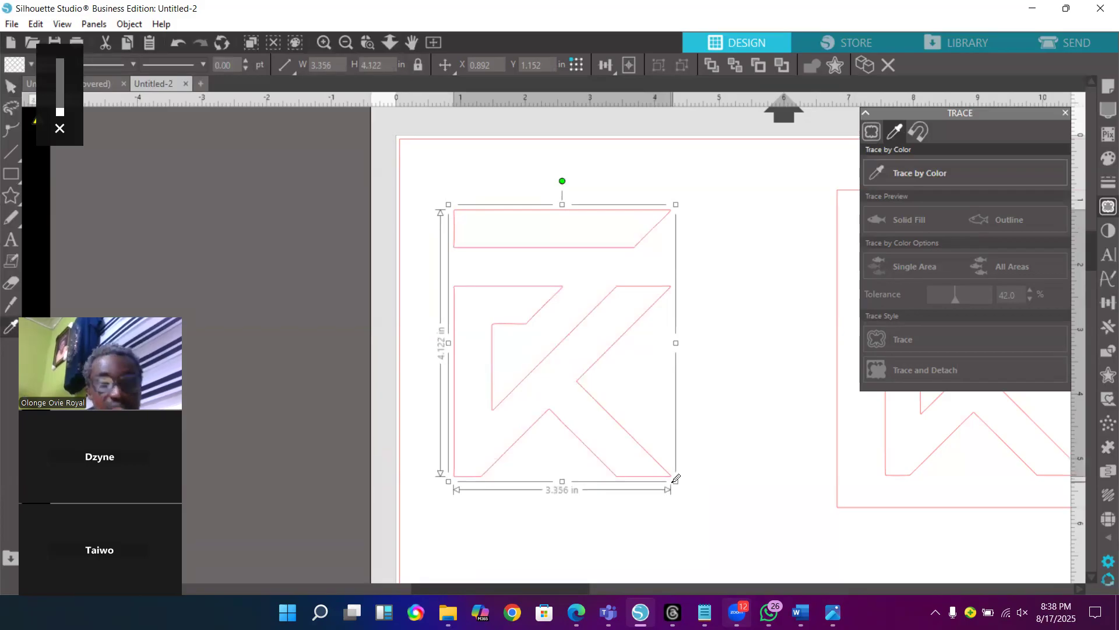
{"action": "key", "text": "ctrl+z"}
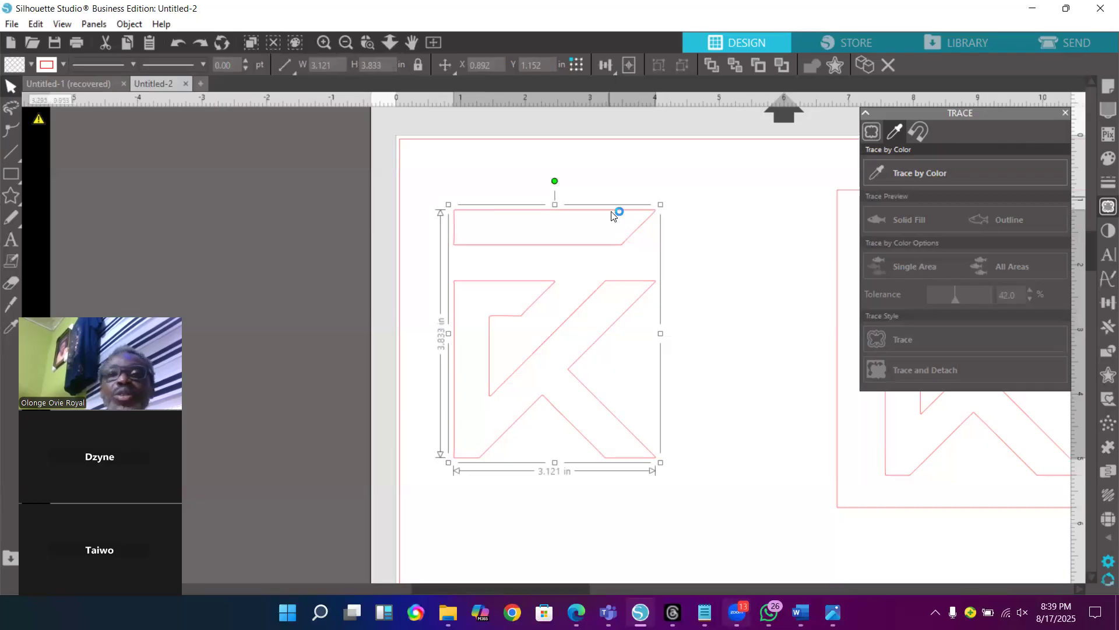
Shift the unframed K outline toward the page's upper-left corner and bring the framed K outline close beside it
{"action": "left_click_drag", "start_coordinate": [625, 248], "coordinate": [603, 235]}
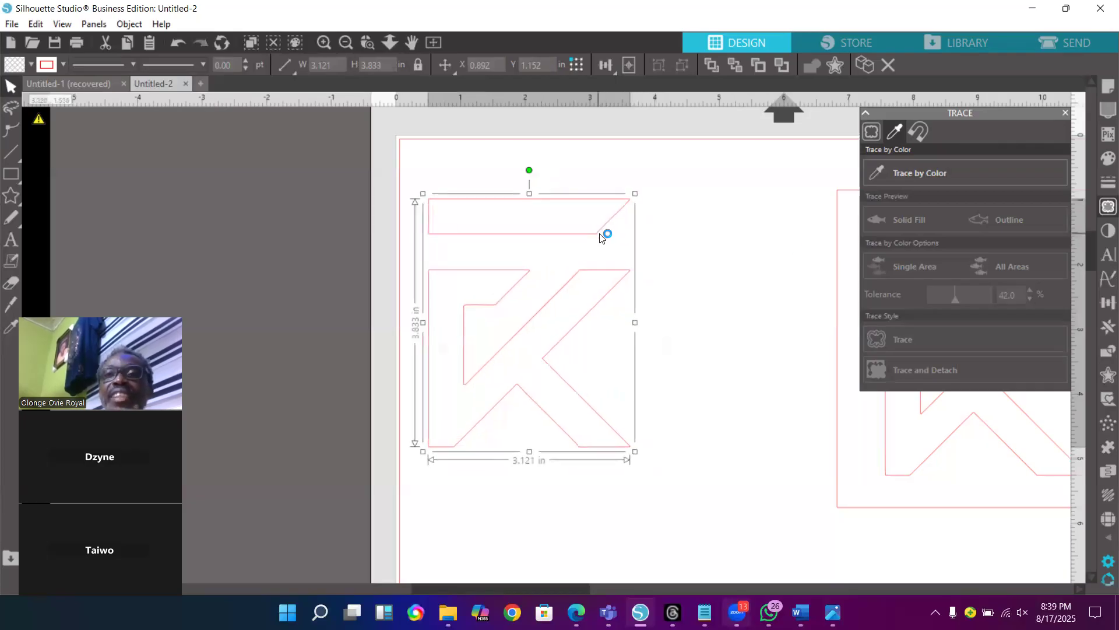
{"action": "left_click_drag", "start_coordinate": [840, 234], "coordinate": [664, 210]}
{"action": "left_click", "coordinate": [720, 210]}
{"action": "left_click", "coordinate": [673, 561]}
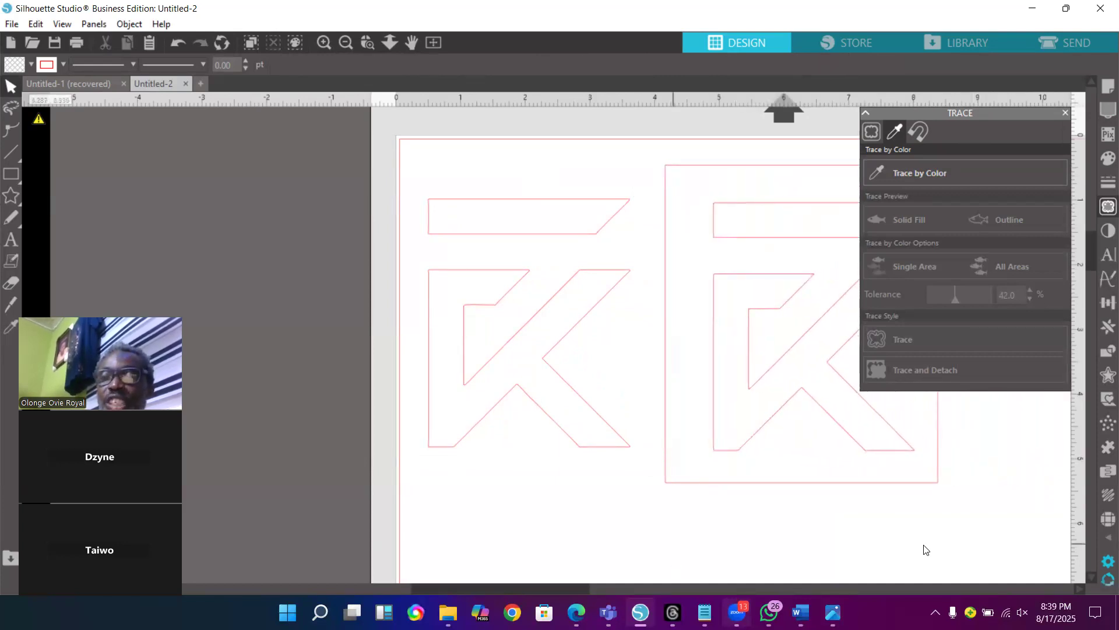
Try releasing the framed K outline's compound path and moving its outer frame off the page, and undo both changes
{"action": "right_click", "coordinate": [791, 490]}
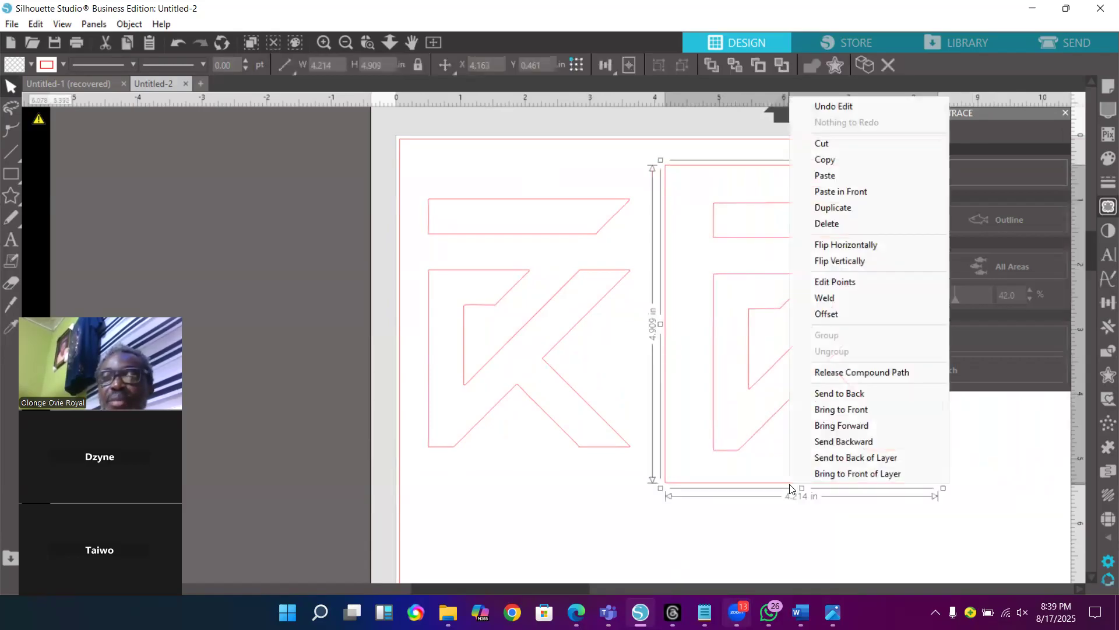
{"action": "left_click", "coordinate": [838, 373]}
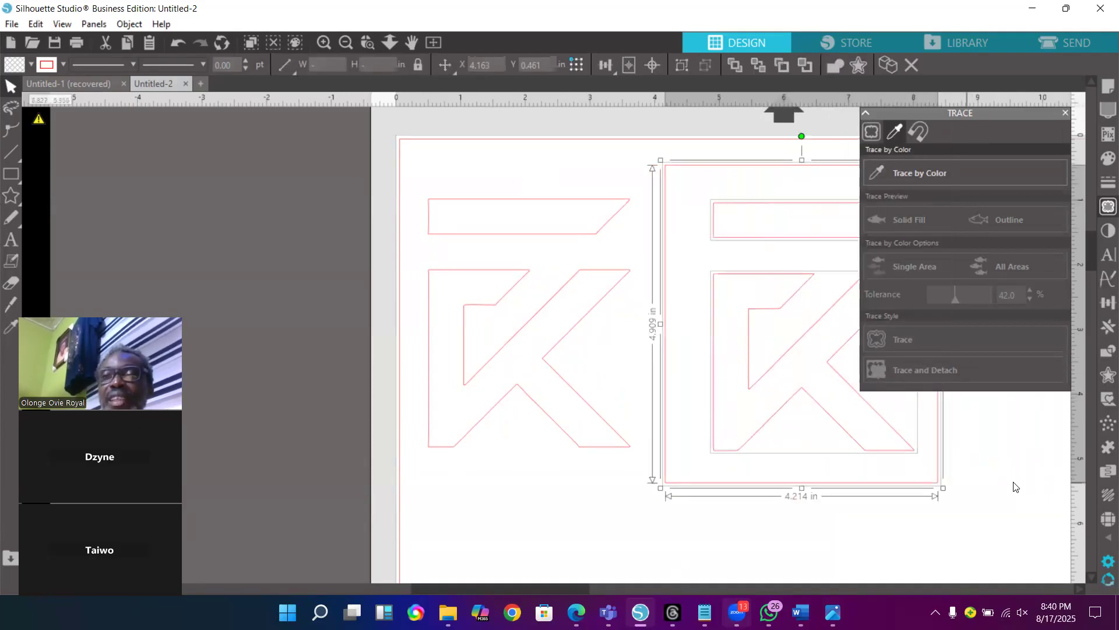
{"action": "left_click", "coordinate": [935, 495]}
{"action": "left_click_drag", "start_coordinate": [904, 491], "coordinate": [345, 446]}
{"action": "left_click", "coordinate": [345, 446]}
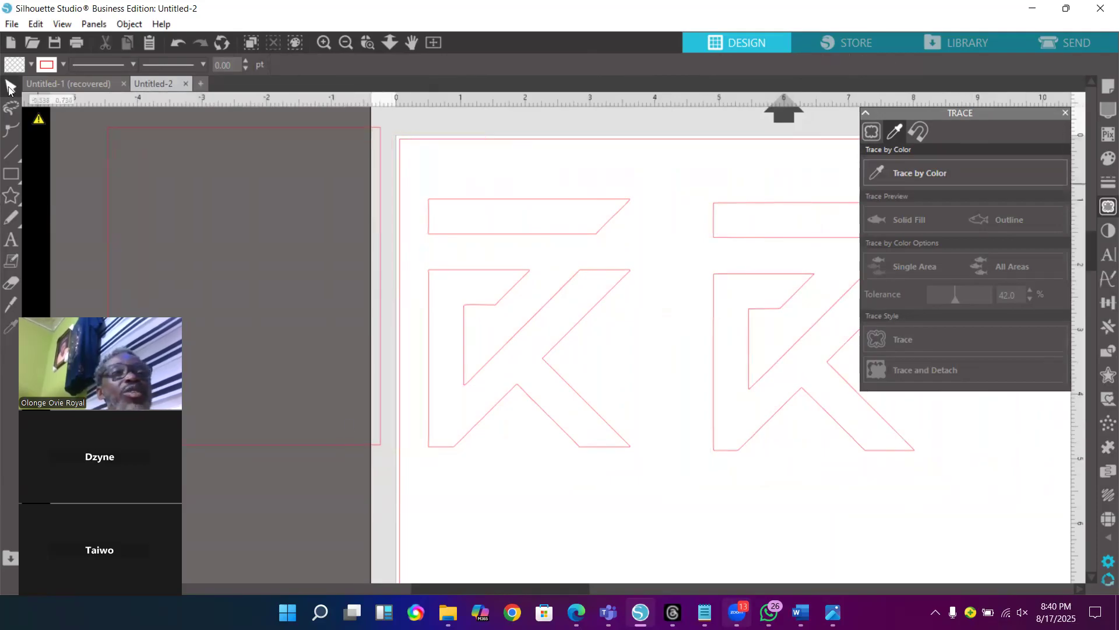
{"action": "left_click", "coordinate": [175, 39]}
{"action": "left_click", "coordinate": [175, 39]}
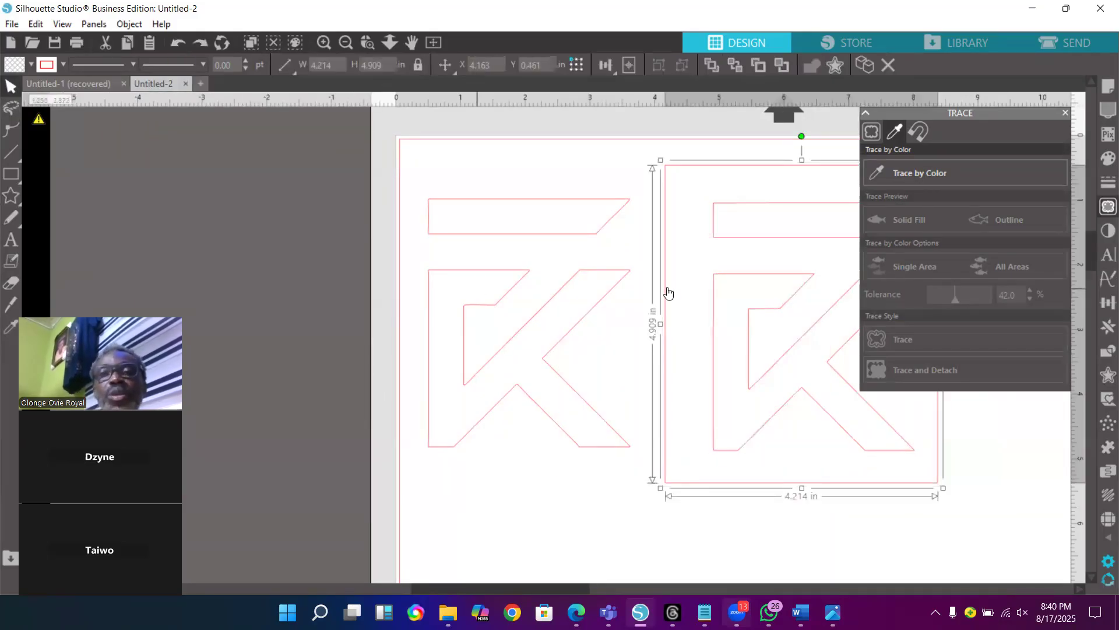
Shift the framed K outline farther right and place a copy of the unframed K outline off the page's left side
{"action": "left_click_drag", "start_coordinate": [671, 309], "coordinate": [726, 306]}
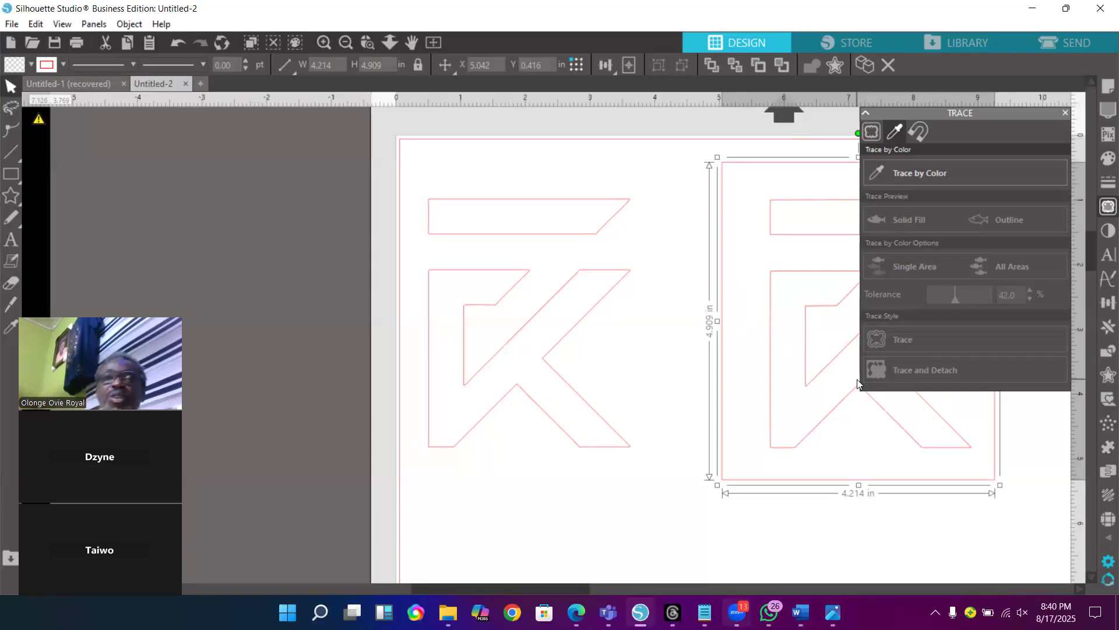
{"action": "left_click", "coordinate": [603, 305]}
{"action": "key", "text": "i"}
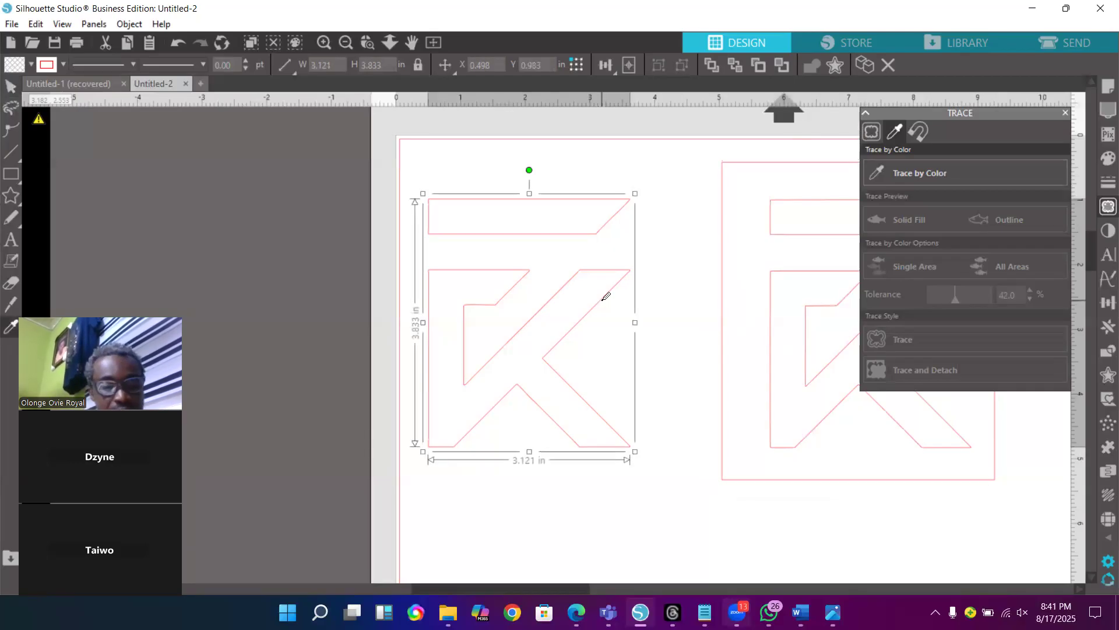
{"action": "key", "text": "v"}
{"action": "left_click_drag", "start_coordinate": [613, 310], "coordinate": [345, 289]}
Duplicate the framed K outline and place the copy to the right of the original
{"action": "left_click", "coordinate": [723, 322]}
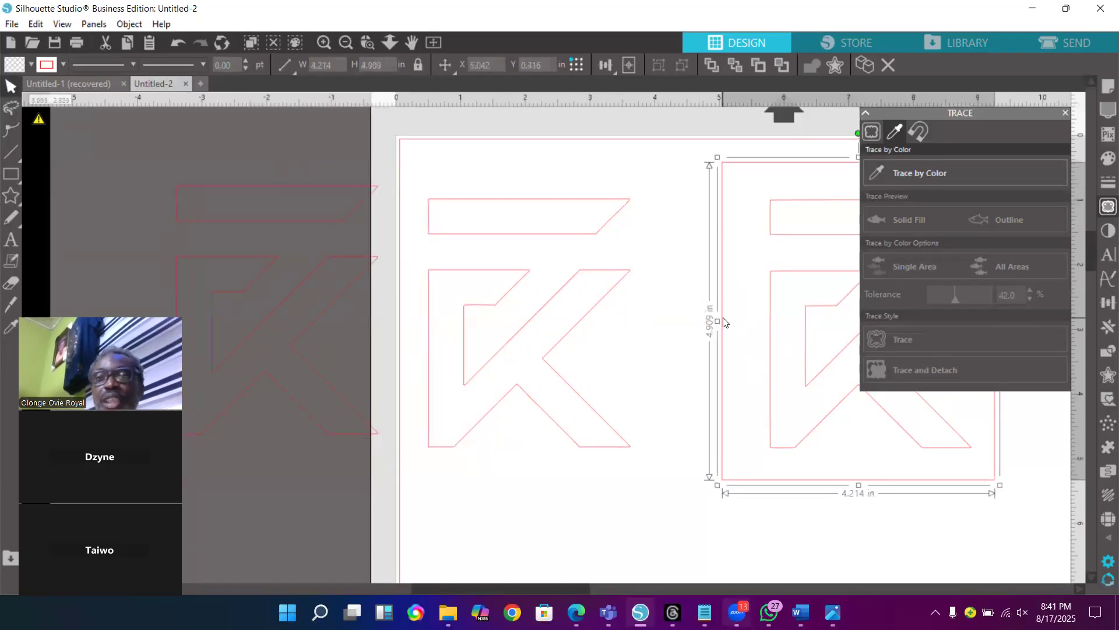
{"action": "key", "text": "ctrl+d"}
{"action": "left_click_drag", "start_coordinate": [855, 341], "coordinate": [1023, 342]}
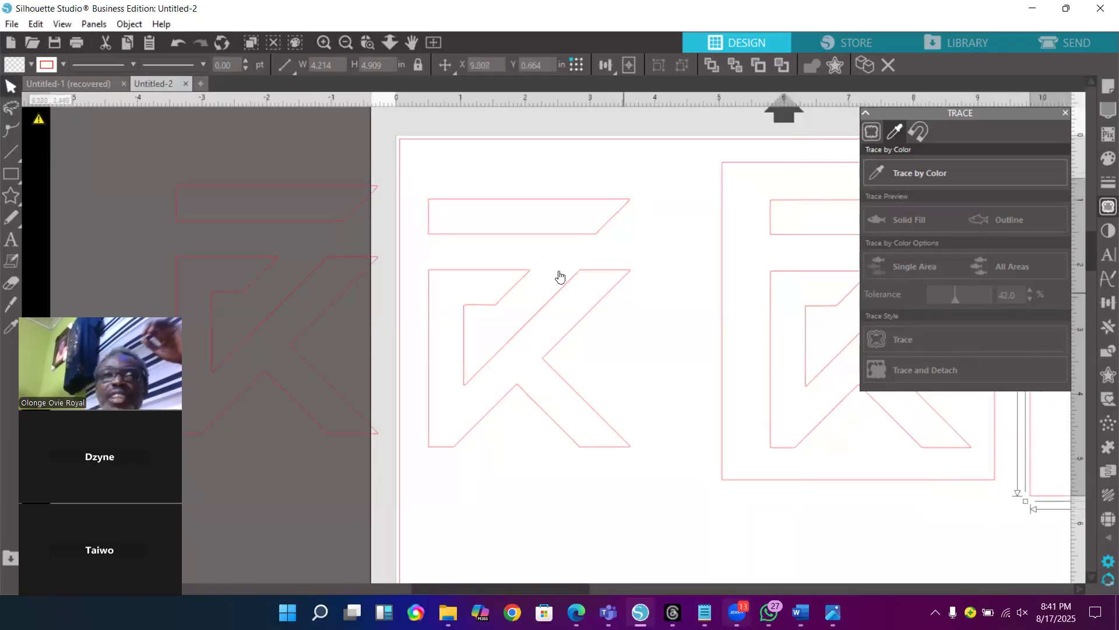
Give the unframed and framed K outlines on the page a blue line color and a white fill
{"action": "left_click", "coordinate": [525, 362]}
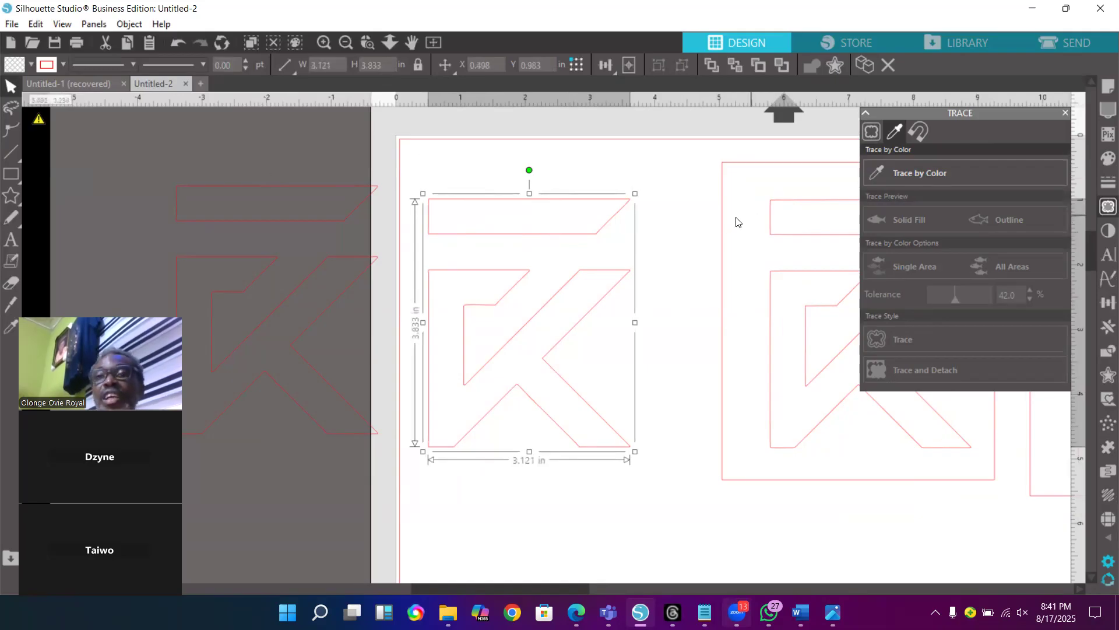
{"action": "left_click", "coordinate": [722, 225], "text": "shift"}
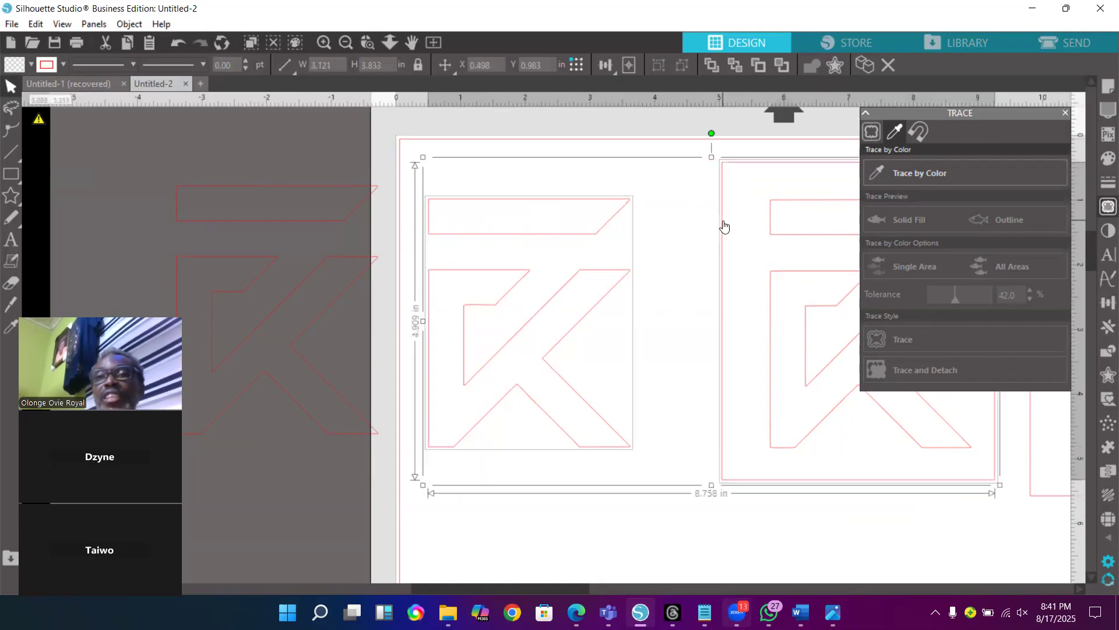
{"action": "left_click", "coordinate": [47, 66]}
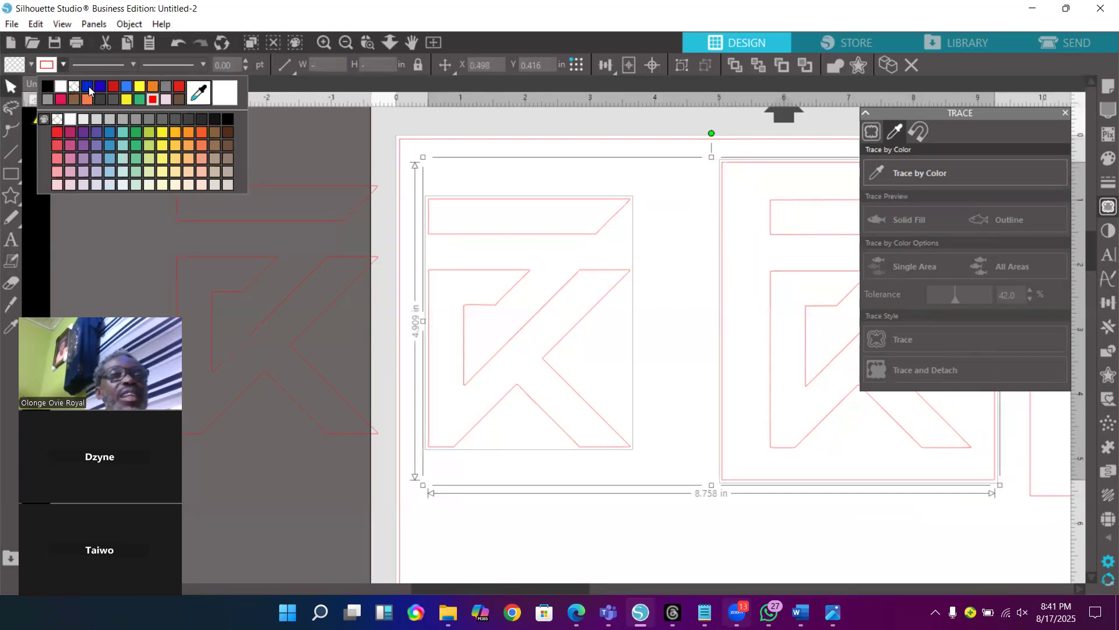
{"action": "left_click", "coordinate": [89, 86]}
{"action": "left_click", "coordinate": [18, 65]}
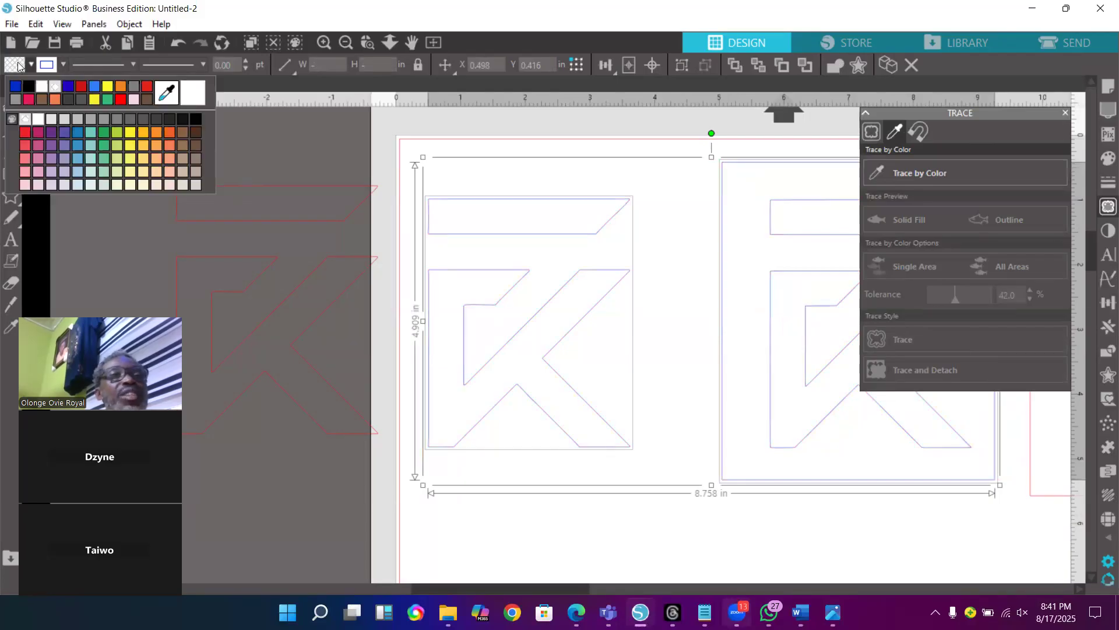
{"action": "left_click", "coordinate": [43, 86]}
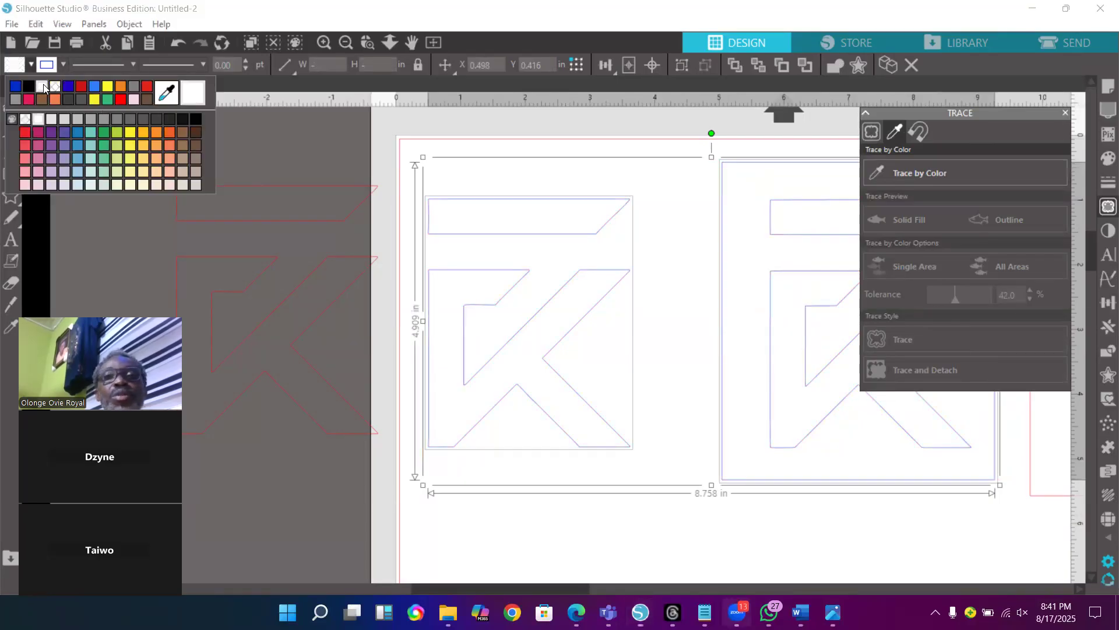
Give the two red K copies at the page's sides a black line color and a solid black fill
{"action": "left_click", "coordinate": [236, 187]}
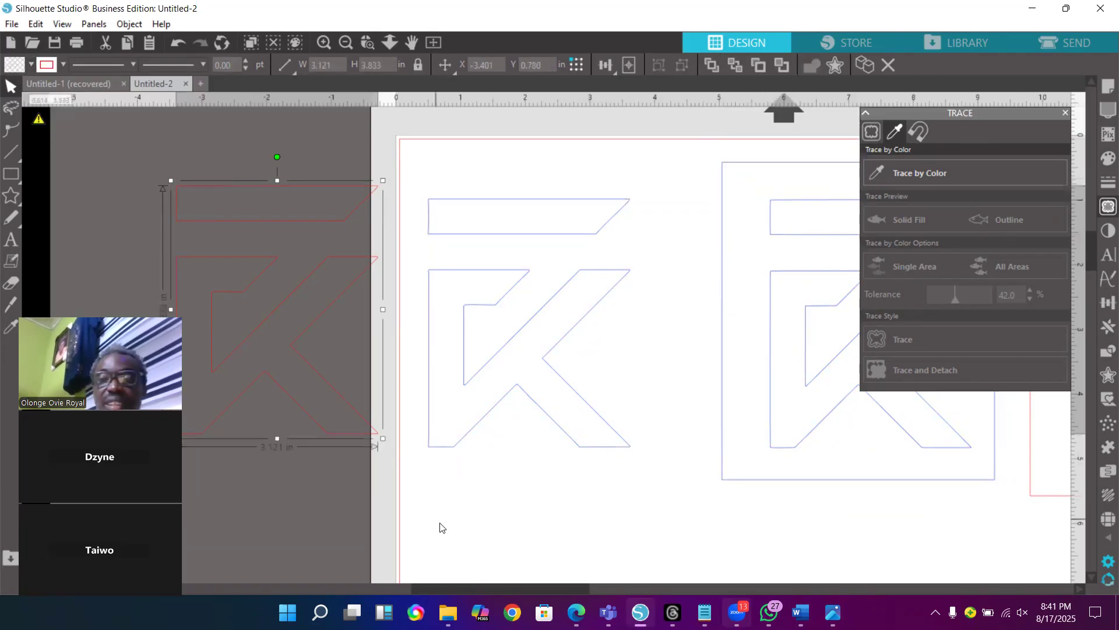
{"action": "key", "text": "ctrl+a"}
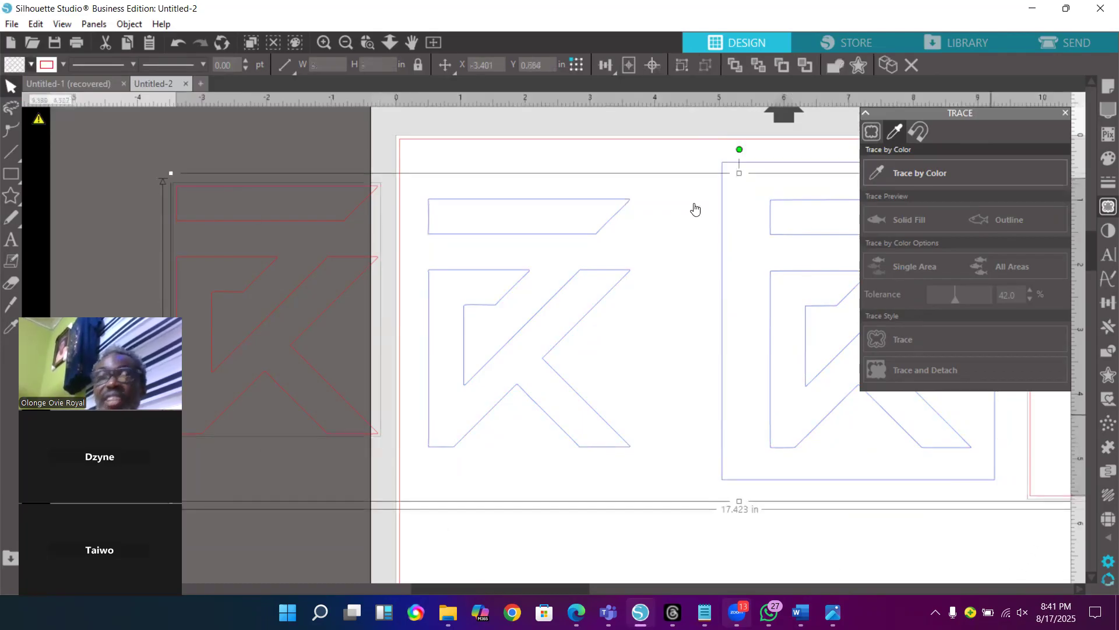
{"action": "left_click", "coordinate": [345, 43]}
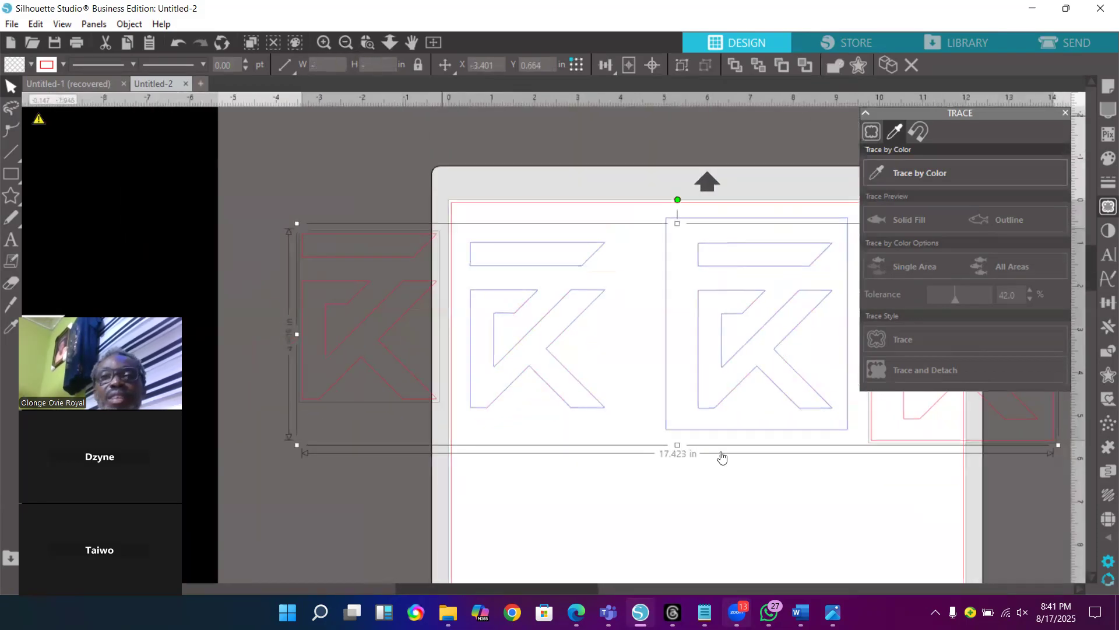
{"action": "left_click", "coordinate": [50, 64]}
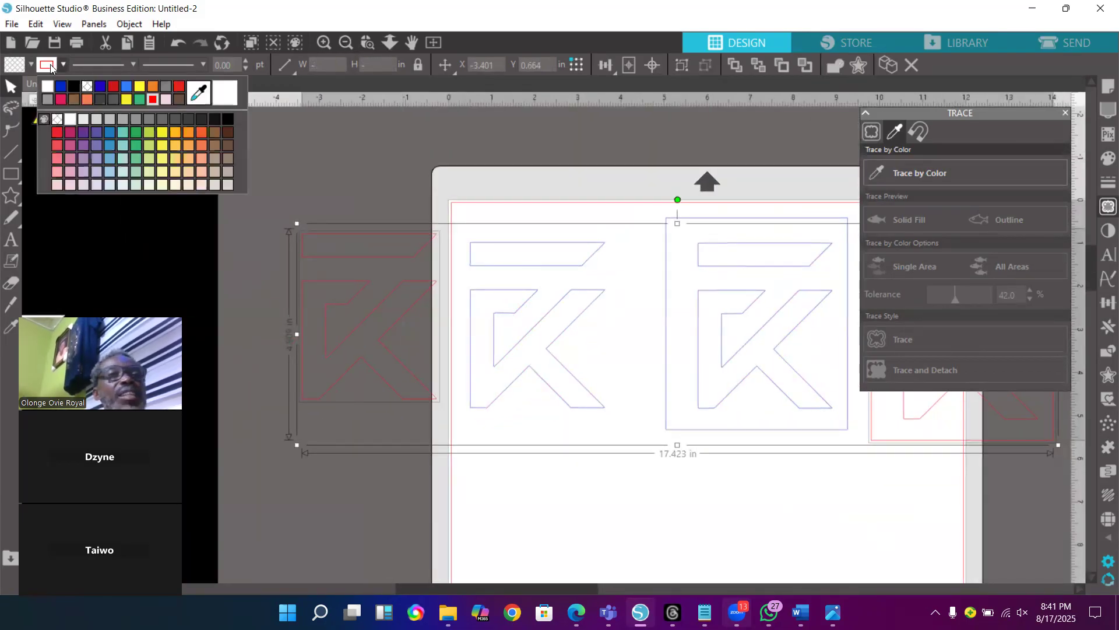
{"action": "left_click", "coordinate": [142, 85]}
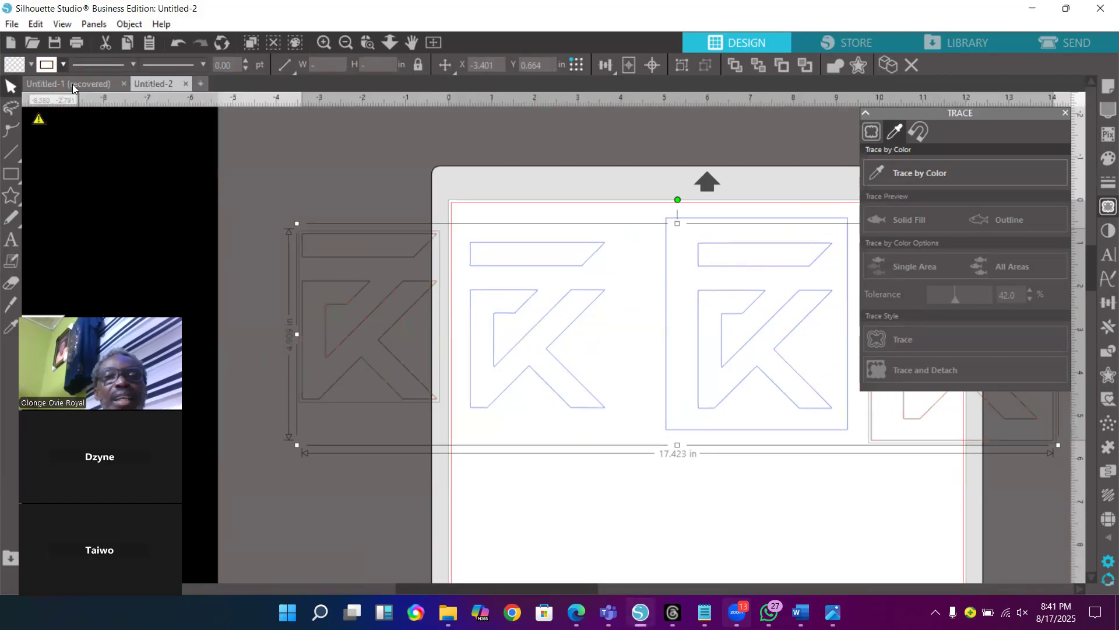
{"action": "left_click", "coordinate": [62, 65]}
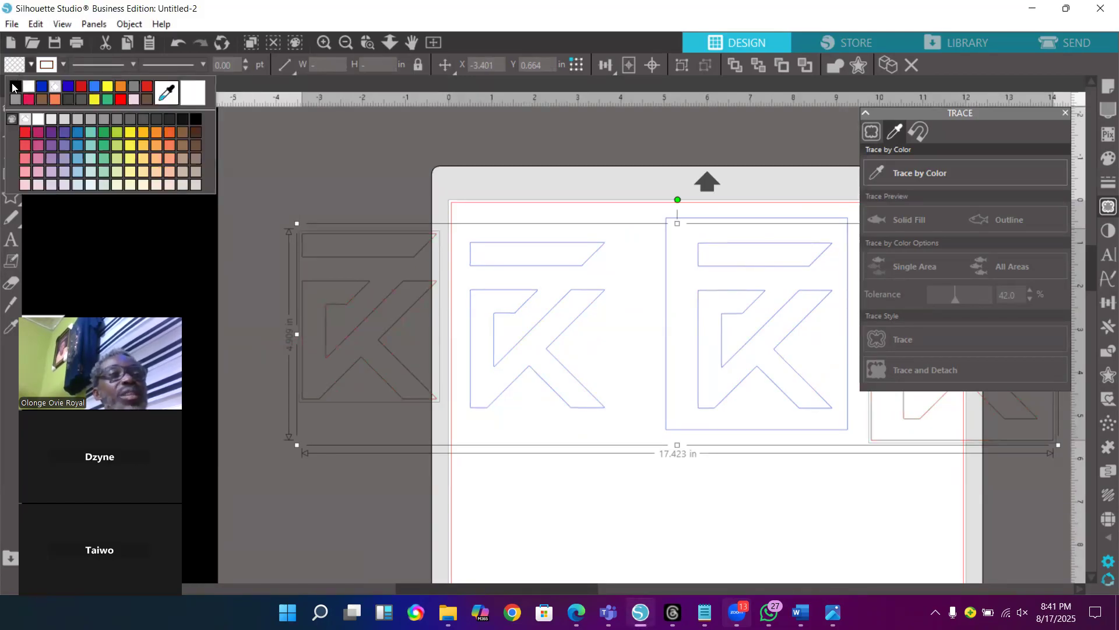
{"action": "left_click", "coordinate": [14, 87]}
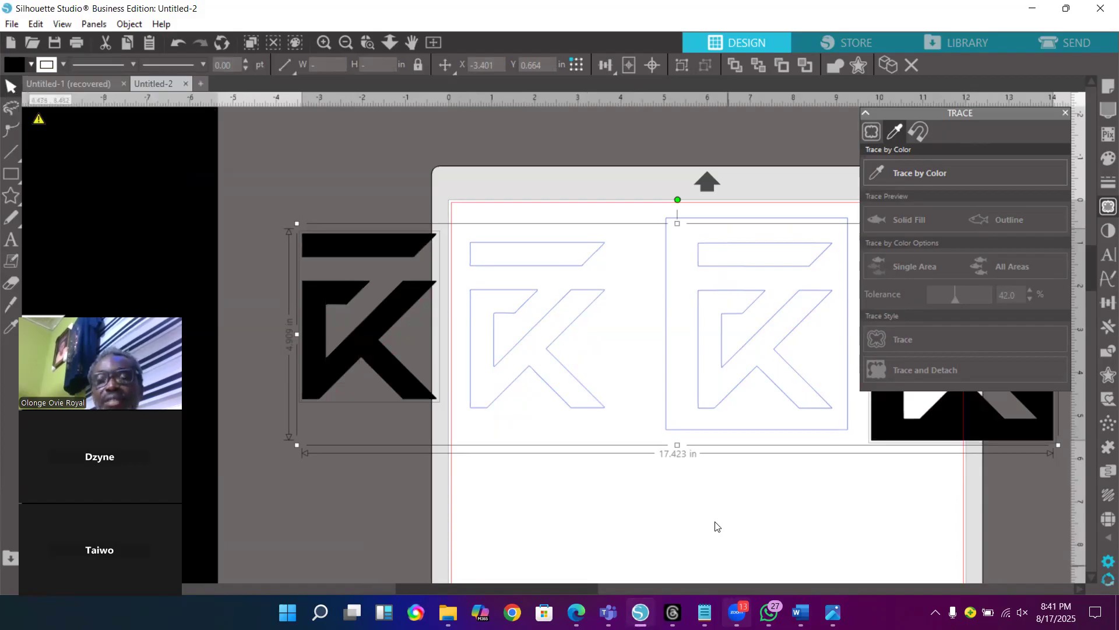
Center the black unframed K copy and the blue unframed K outline on each other, and send the black copy to the back
{"action": "left_click_drag", "start_coordinate": [307, 292], "coordinate": [488, 300]}
{"action": "left_click", "coordinate": [487, 300]}
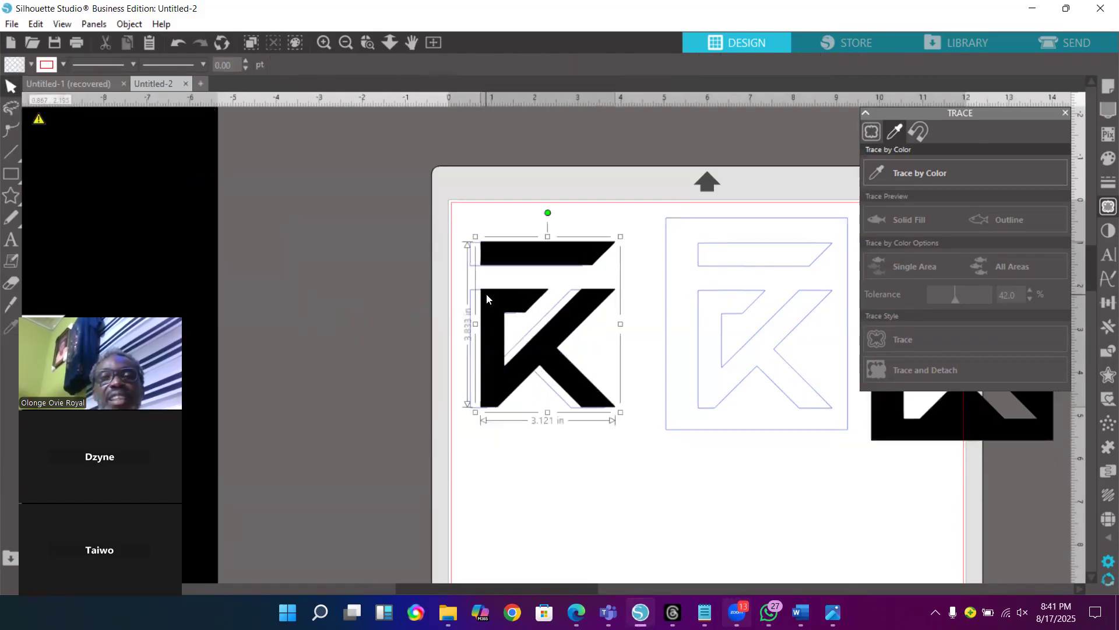
{"action": "right_click", "coordinate": [486, 299]}
{"action": "left_click_drag", "start_coordinate": [462, 217], "coordinate": [603, 395]}
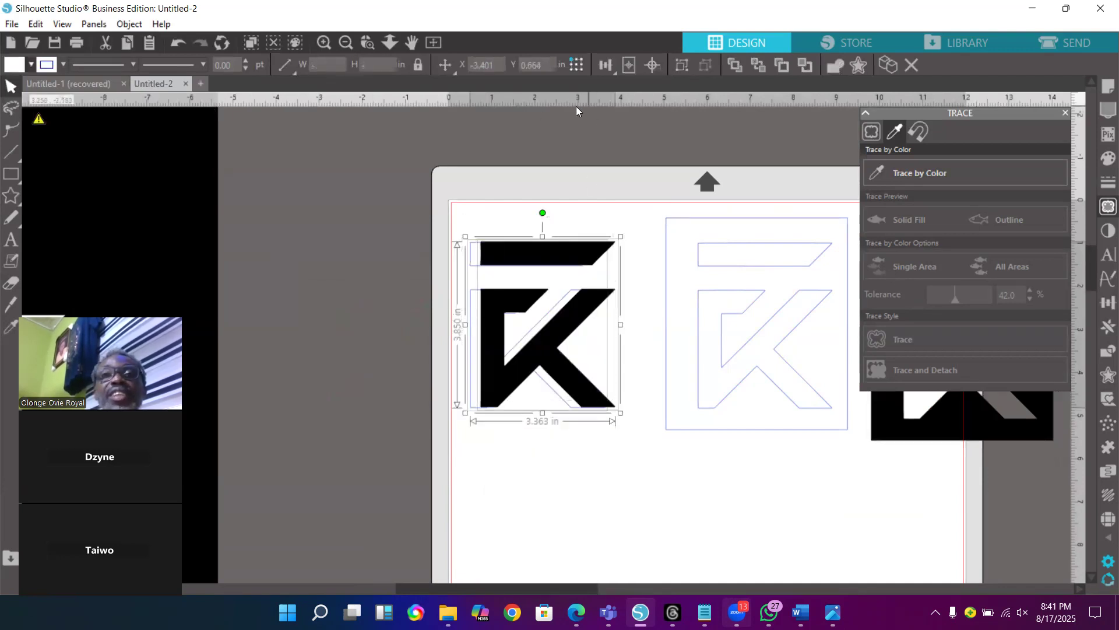
{"action": "left_click", "coordinate": [658, 66]}
{"action": "left_click", "coordinate": [633, 395]}
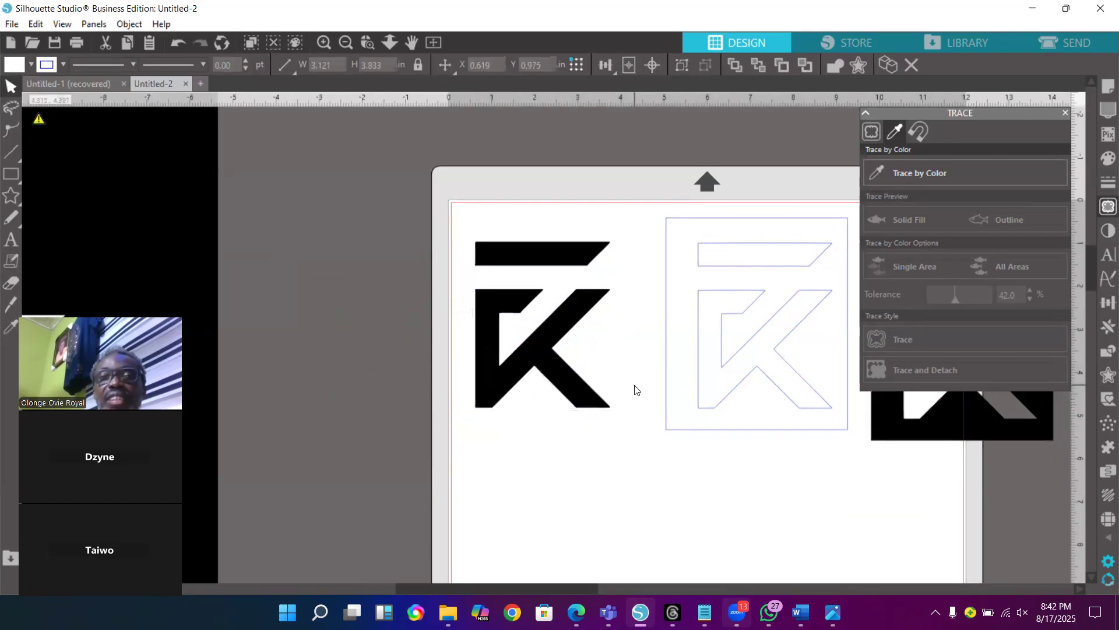
{"action": "right_click", "coordinate": [541, 348]}
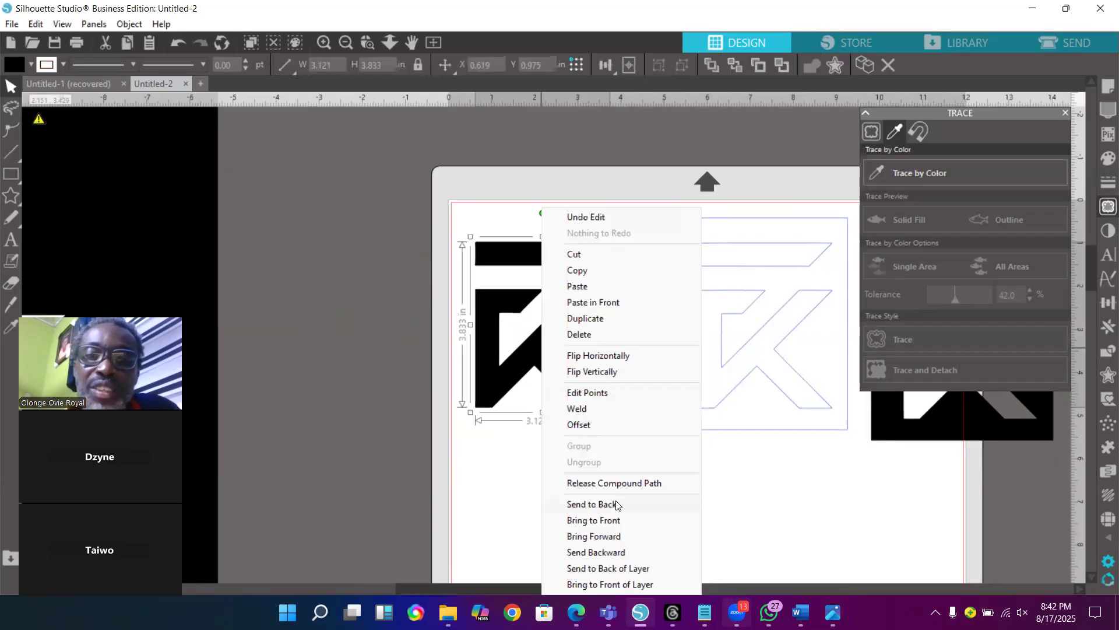
{"action": "left_click", "coordinate": [614, 505]}
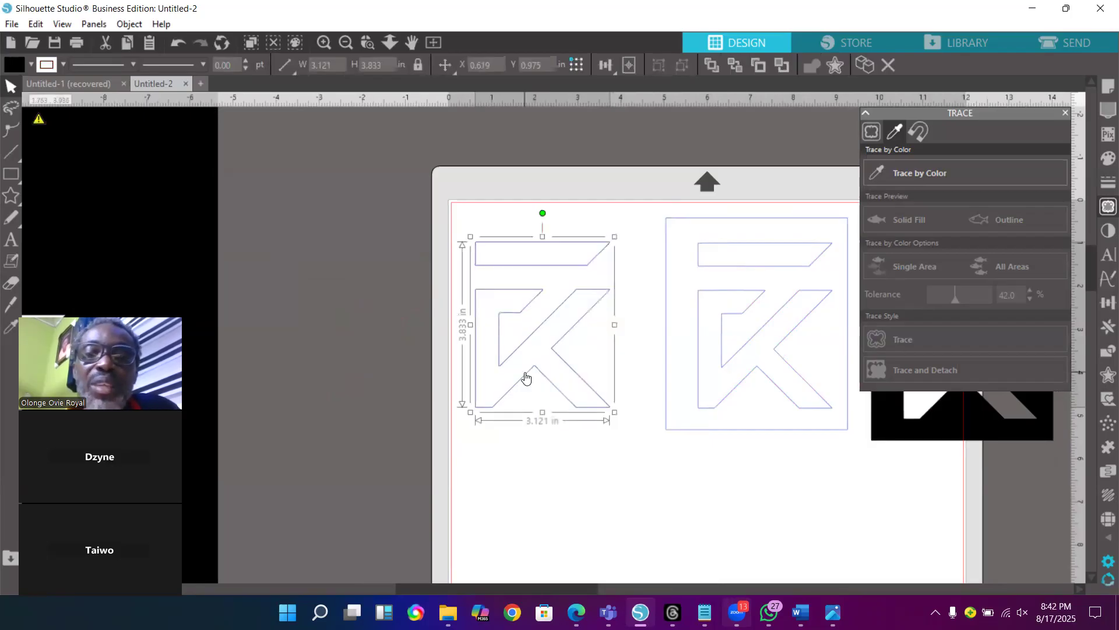
Center the black framed K copy and the blue framed K outline on each other, and send the black copy to the back
{"action": "left_click_drag", "start_coordinate": [905, 436], "coordinate": [694, 417]}
{"action": "left_click", "coordinate": [723, 323]}
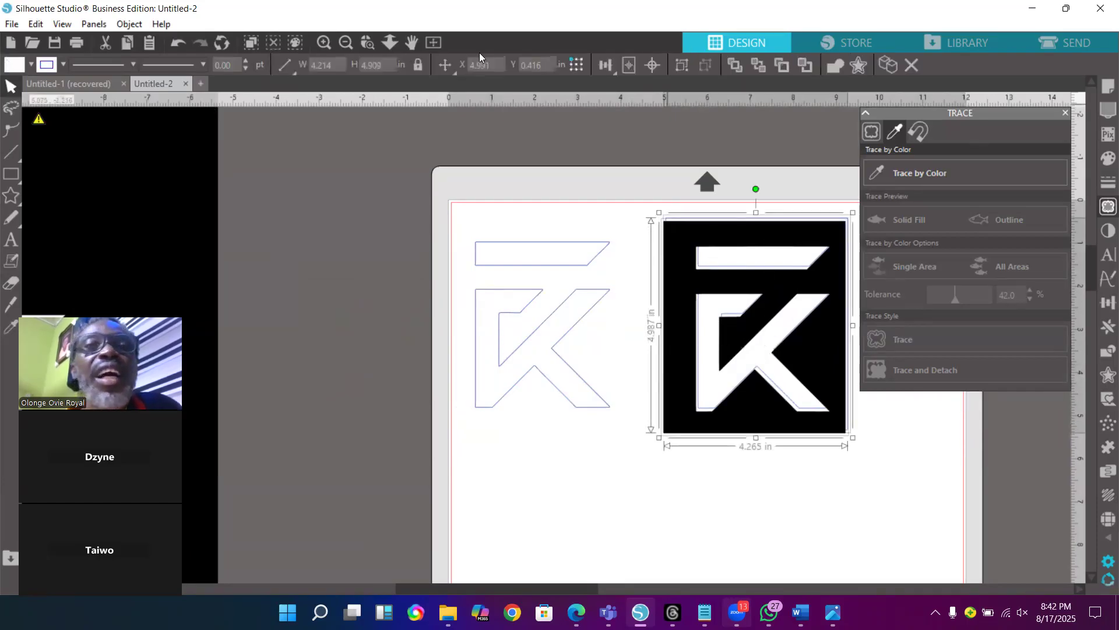
{"action": "left_click", "coordinate": [652, 64]}
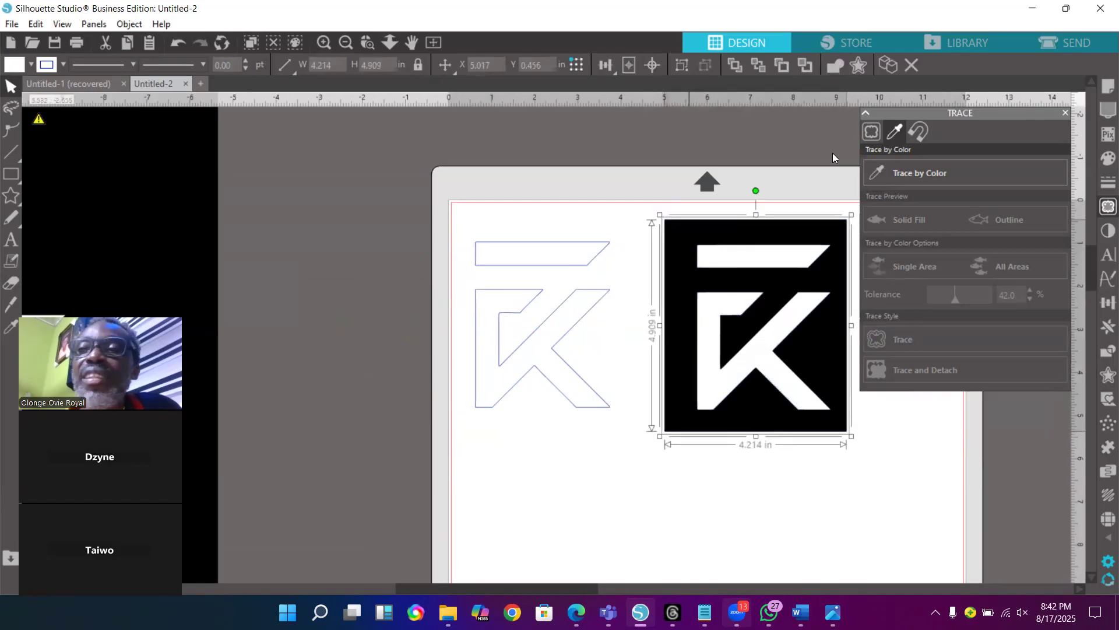
{"action": "left_click", "coordinate": [1103, 304]}
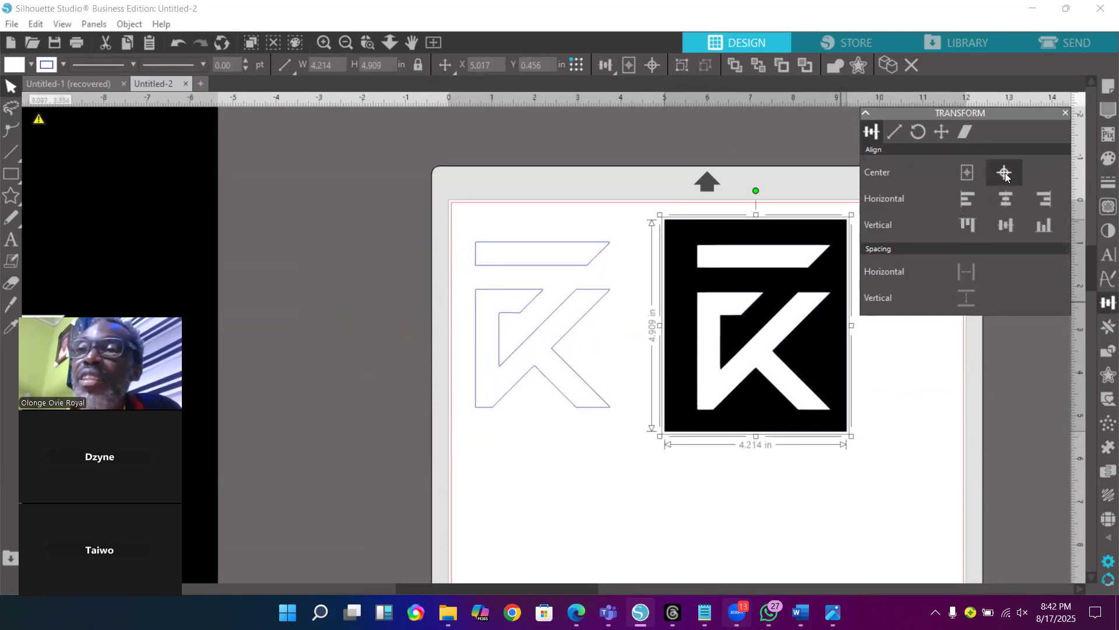
{"action": "left_click", "coordinate": [910, 368]}
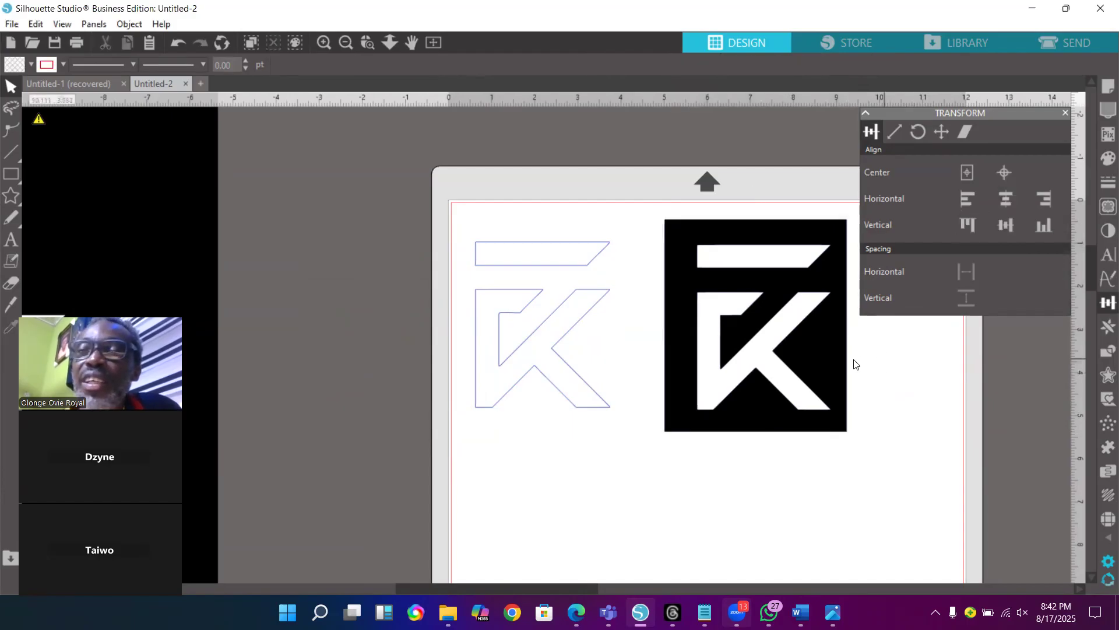
{"action": "left_click", "coordinate": [818, 355]}
{"action": "right_click", "coordinate": [818, 356]}
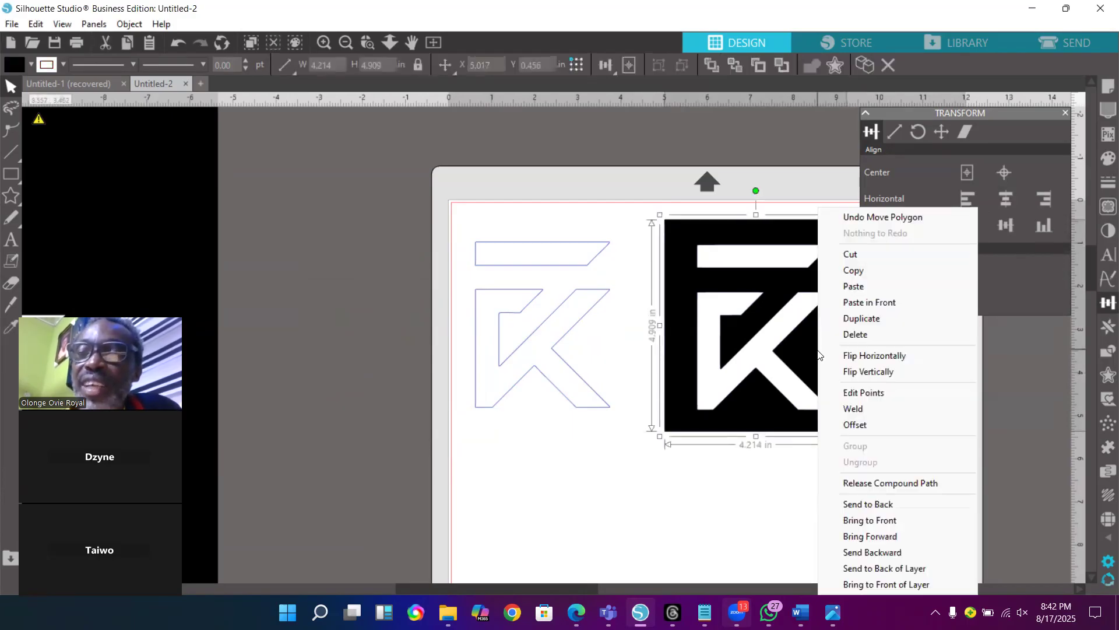
{"action": "left_click", "coordinate": [894, 505]}
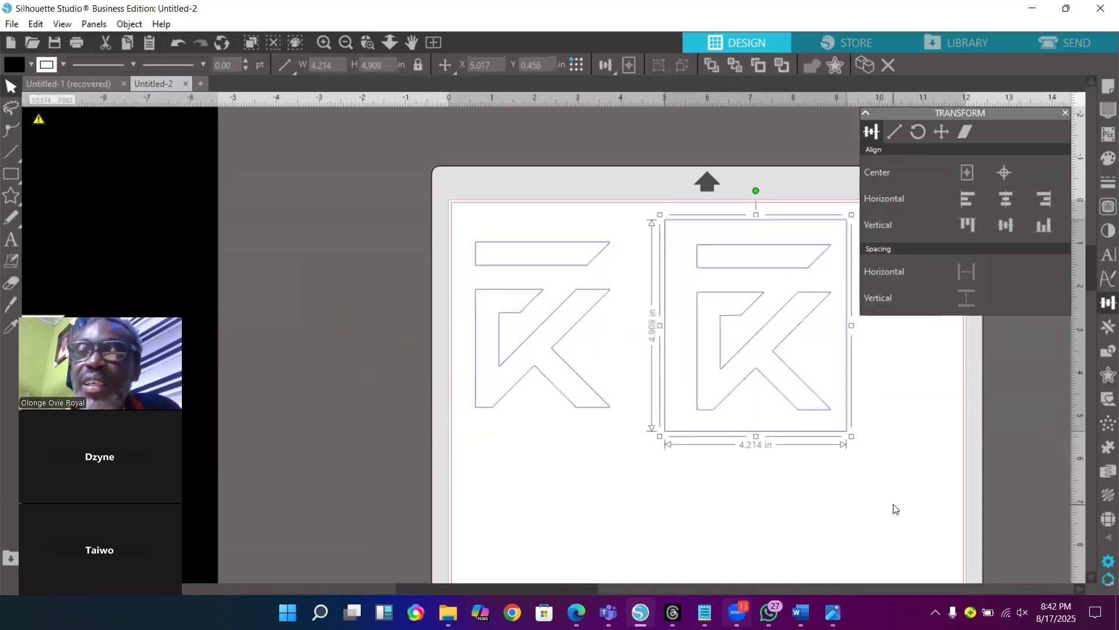
{"action": "left_click", "coordinate": [738, 406]}
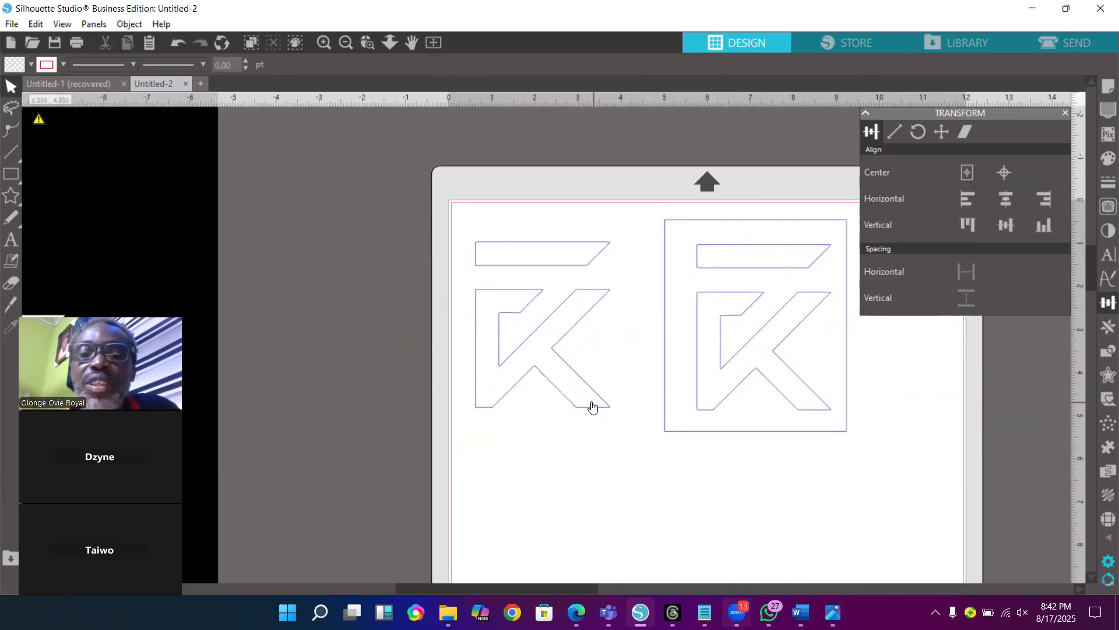
Set the rhinestone spacing to 0.025 in for the two blue K outlines
{"action": "left_click", "coordinate": [592, 406]}
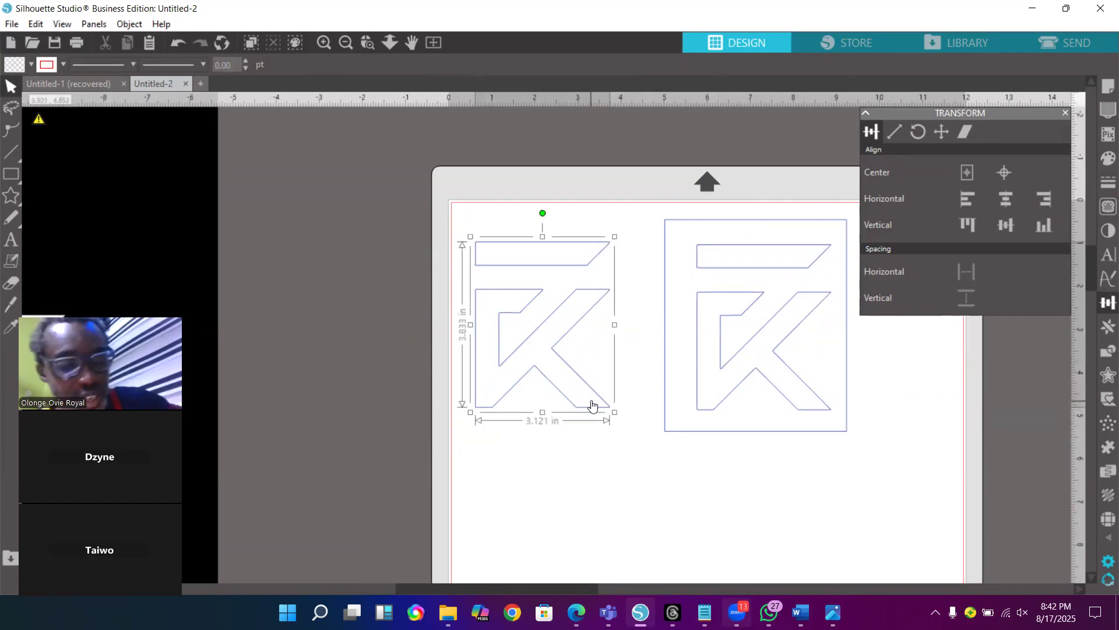
{"action": "left_click", "coordinate": [769, 431], "text": "shift"}
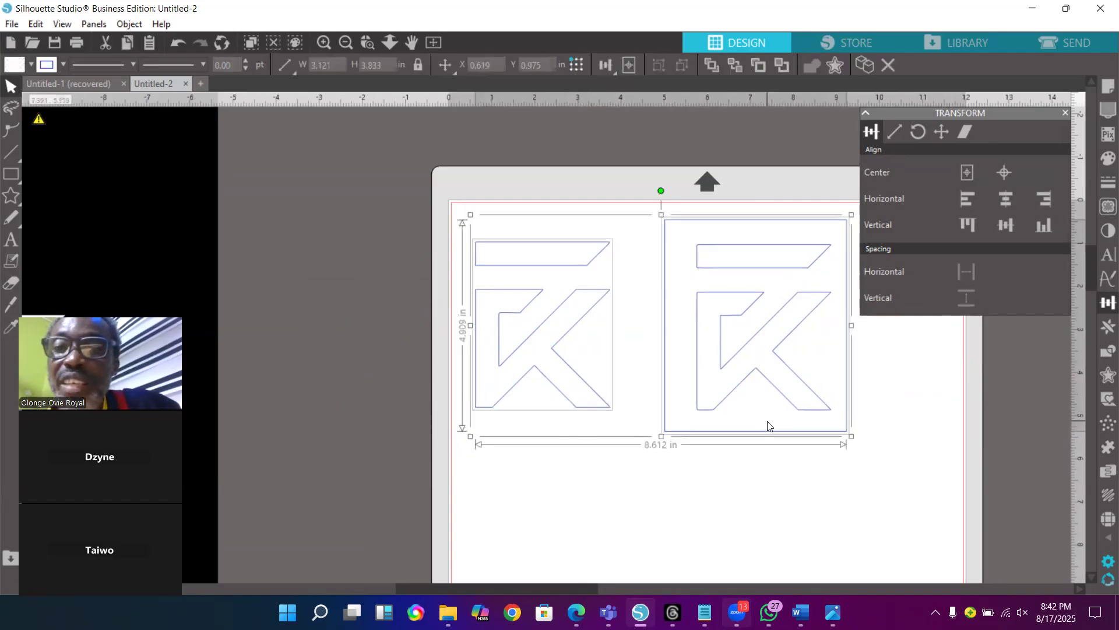
{"action": "left_click", "coordinate": [1102, 524]}
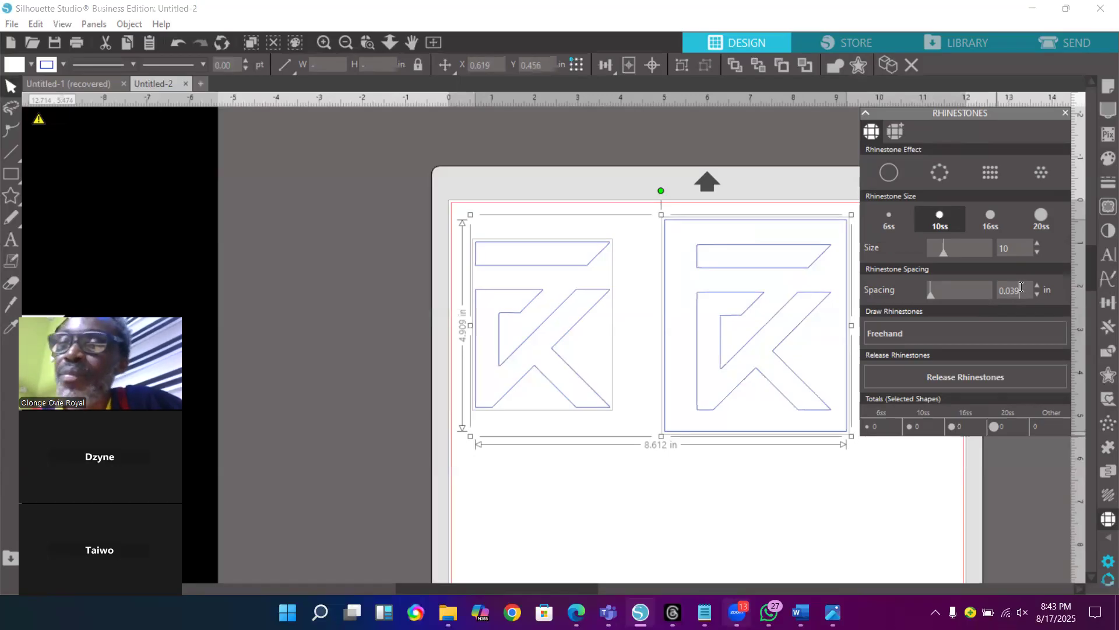
{"action": "key", "text": "BackSpace"}
{"action": "key", "text": "BackSpace"}
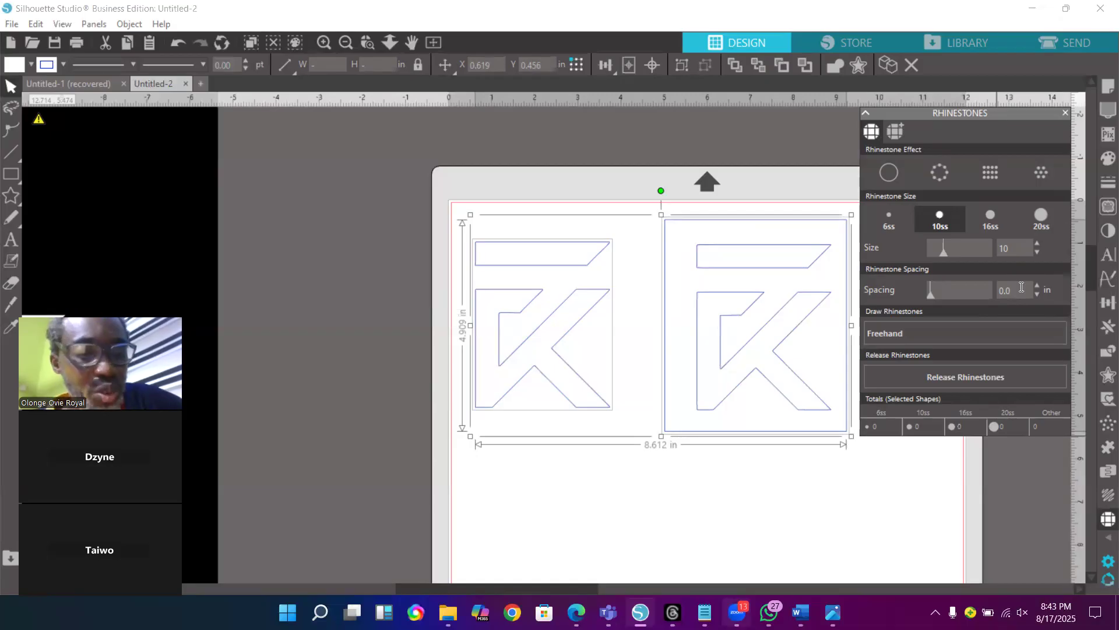
{"action": "type", "text": "25"}
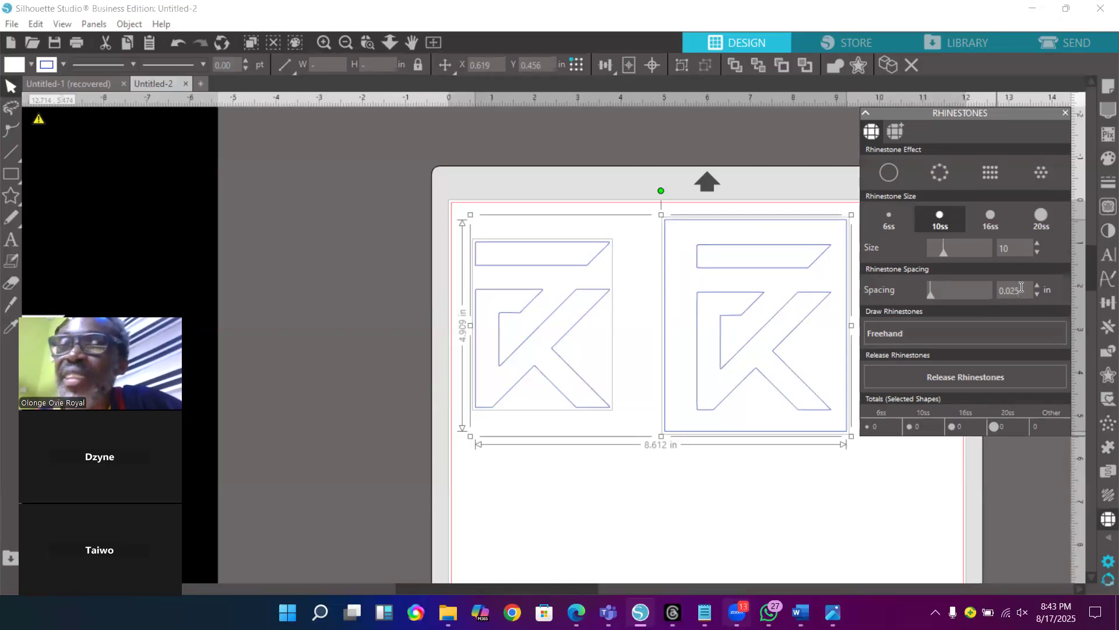
{"action": "left_click", "coordinate": [756, 480]}
Fill both blue K outlines with 10ss rhinestones in a straight grid pattern and inspect the stones up close
{"action": "left_click", "coordinate": [553, 333]}
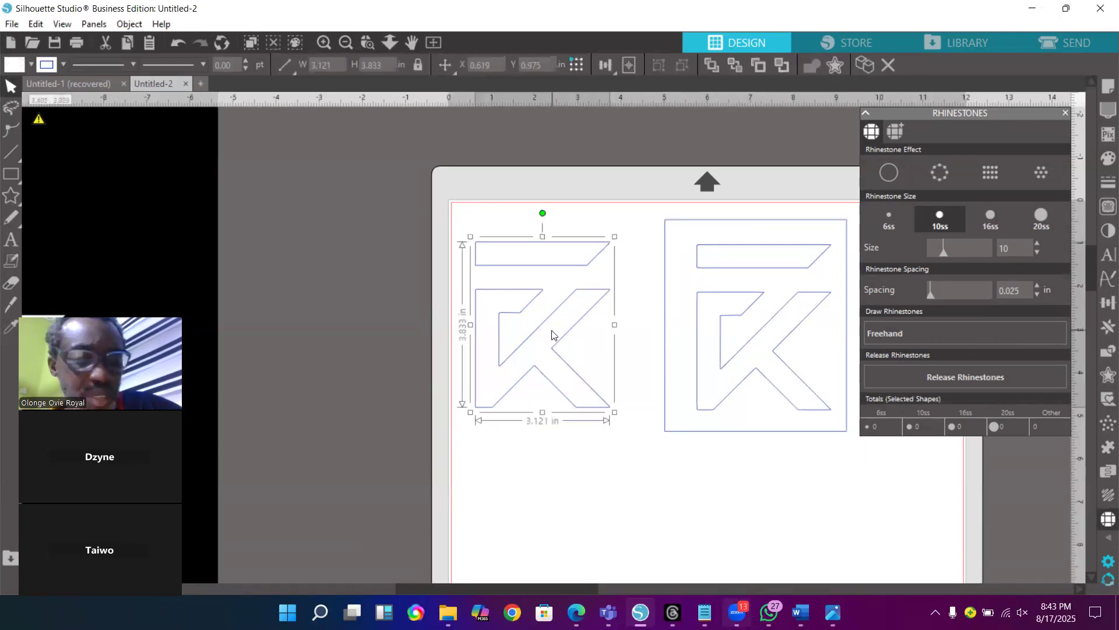
{"action": "left_click", "coordinate": [684, 340], "text": "shift"}
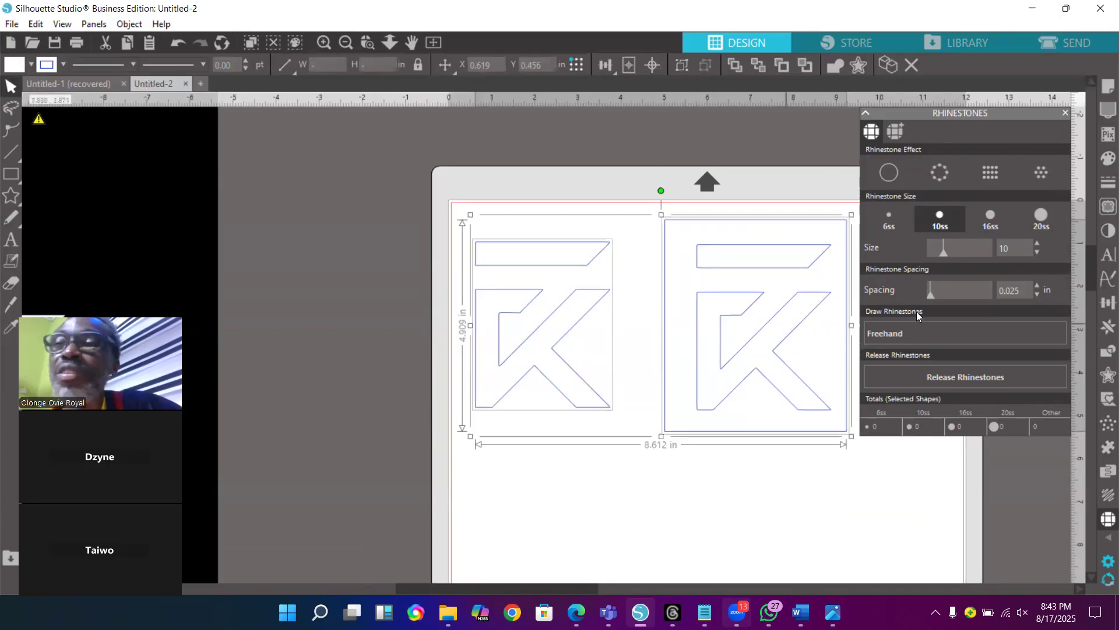
{"action": "left_click", "coordinate": [987, 177]}
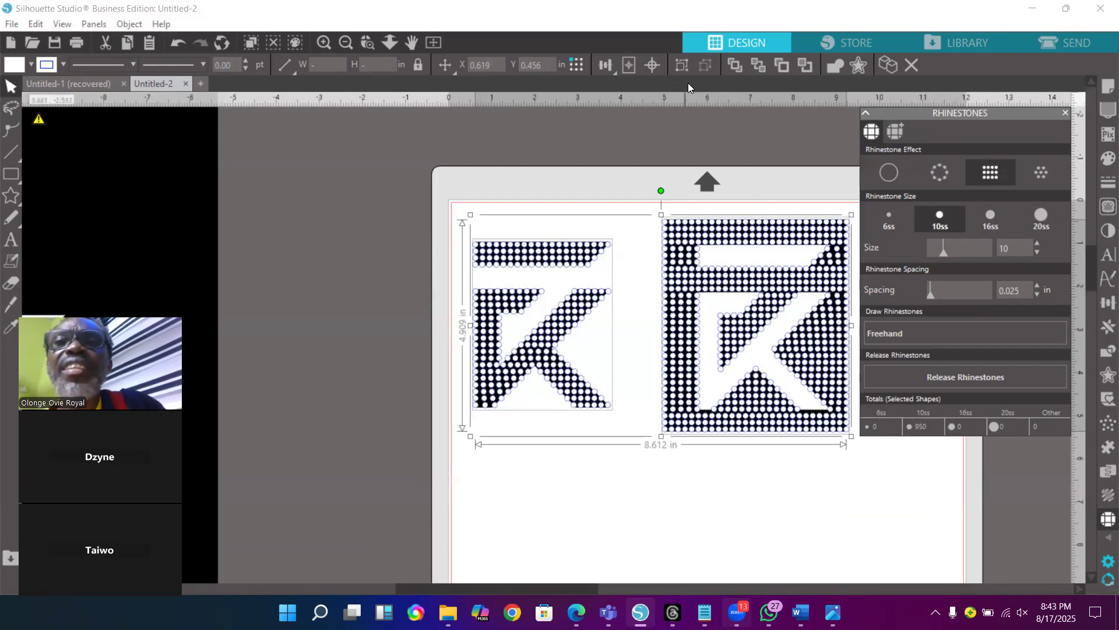
{"action": "left_click", "coordinate": [367, 43]}
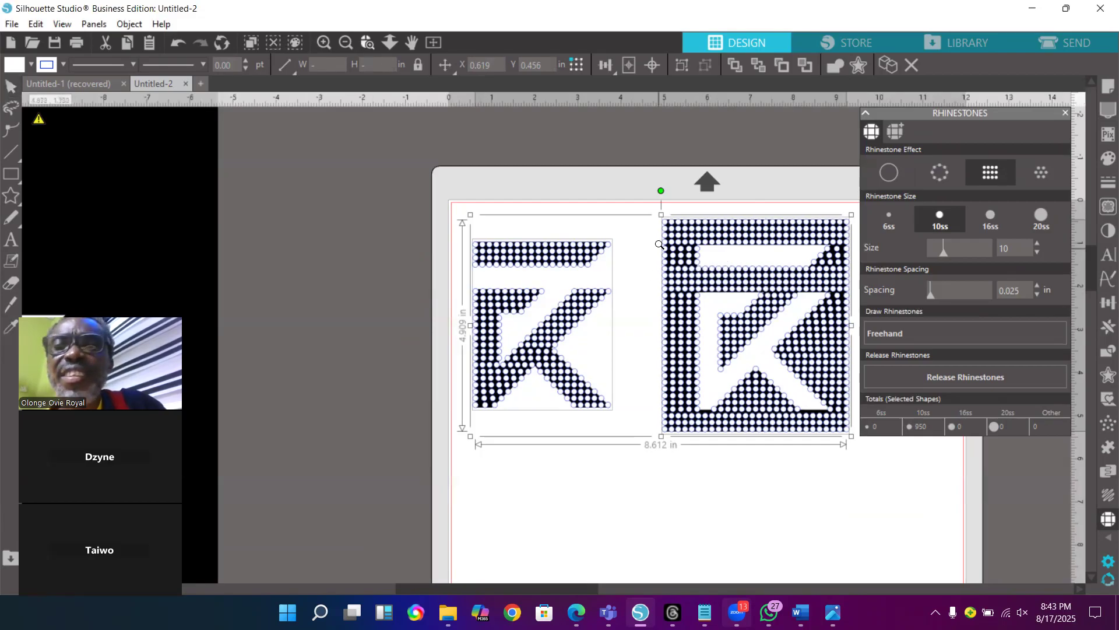
{"action": "left_click_drag", "start_coordinate": [653, 236], "coordinate": [727, 290]}
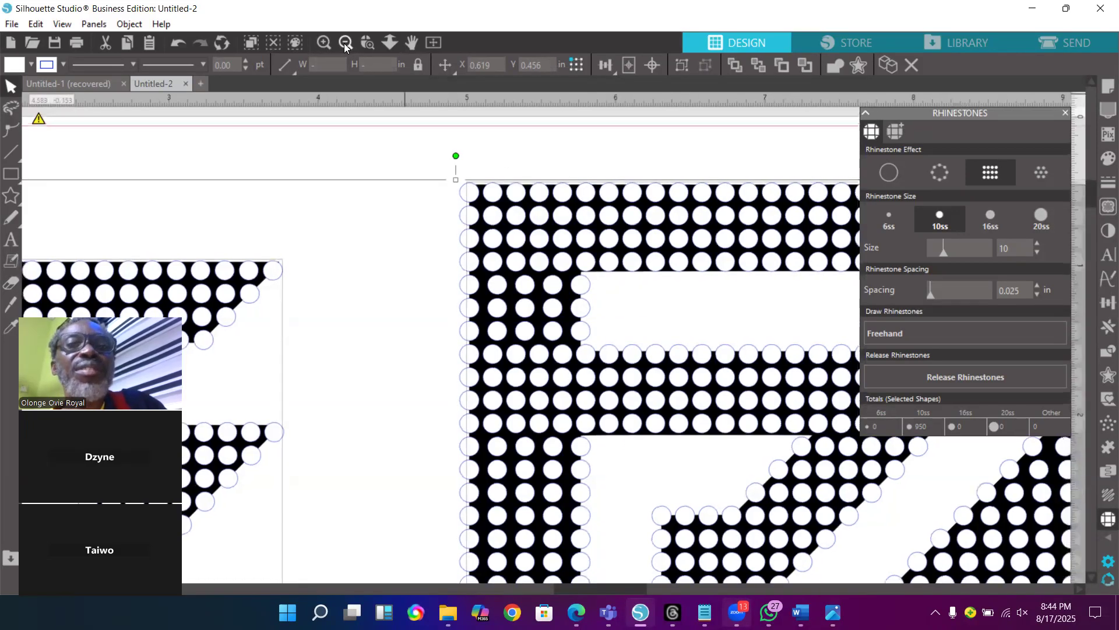
{"action": "left_click", "coordinate": [345, 44]}
{"action": "left_click", "coordinate": [345, 43]}
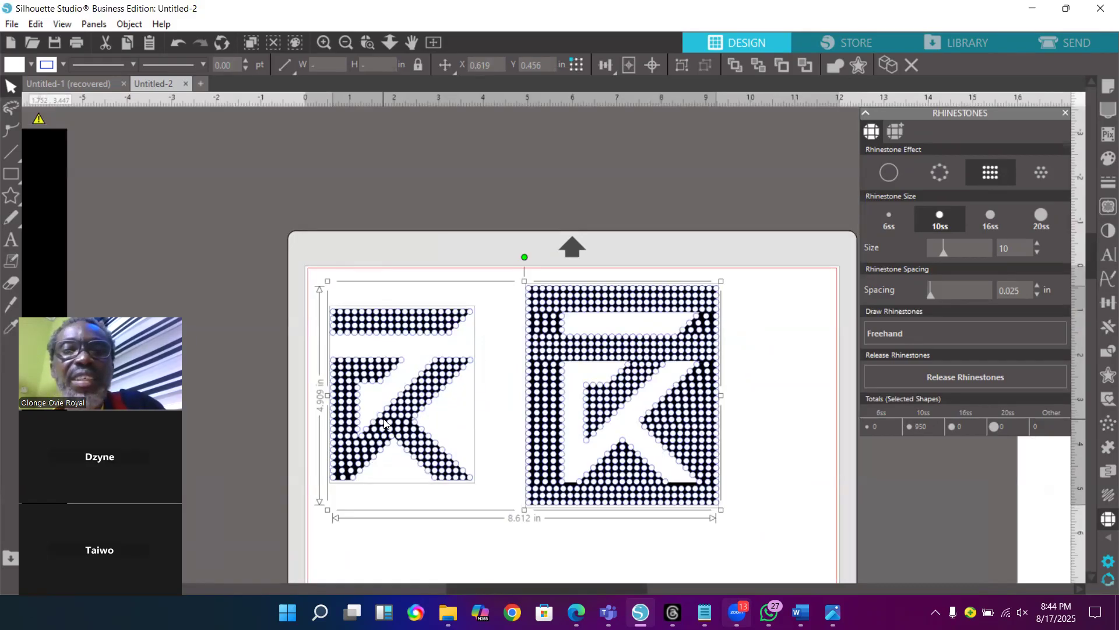
Release the framed K's rhinestone fill into individual stones
{"action": "left_click", "coordinate": [796, 353]}
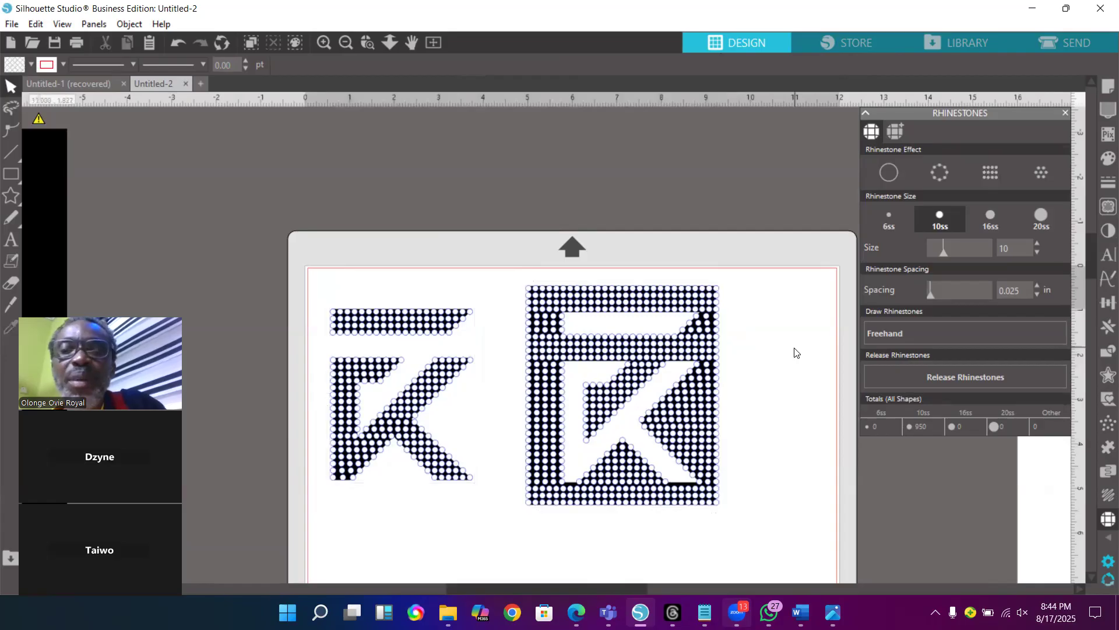
{"action": "left_click", "coordinate": [366, 44]}
{"action": "left_click_drag", "start_coordinate": [512, 274], "coordinate": [736, 516]}
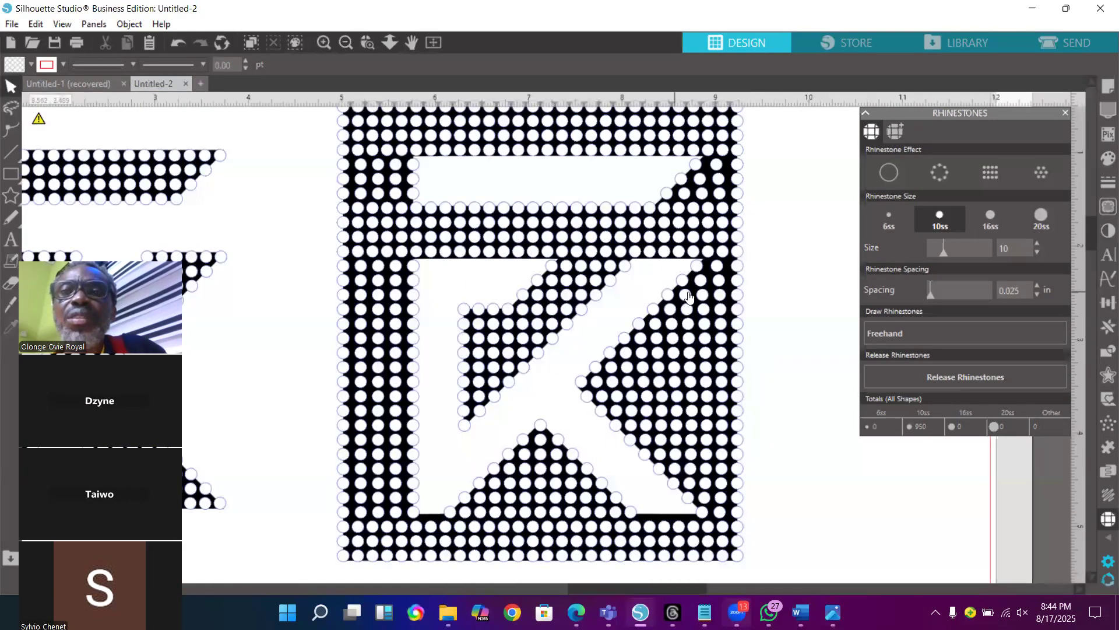
{"action": "left_click", "coordinate": [667, 215]}
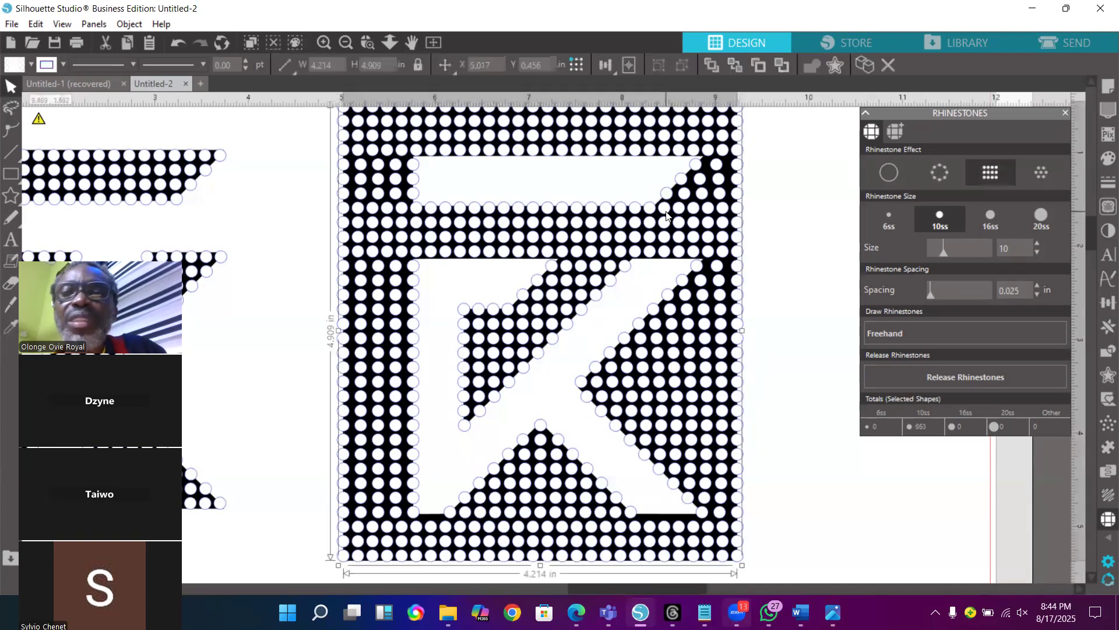
{"action": "left_click", "coordinate": [944, 378]}
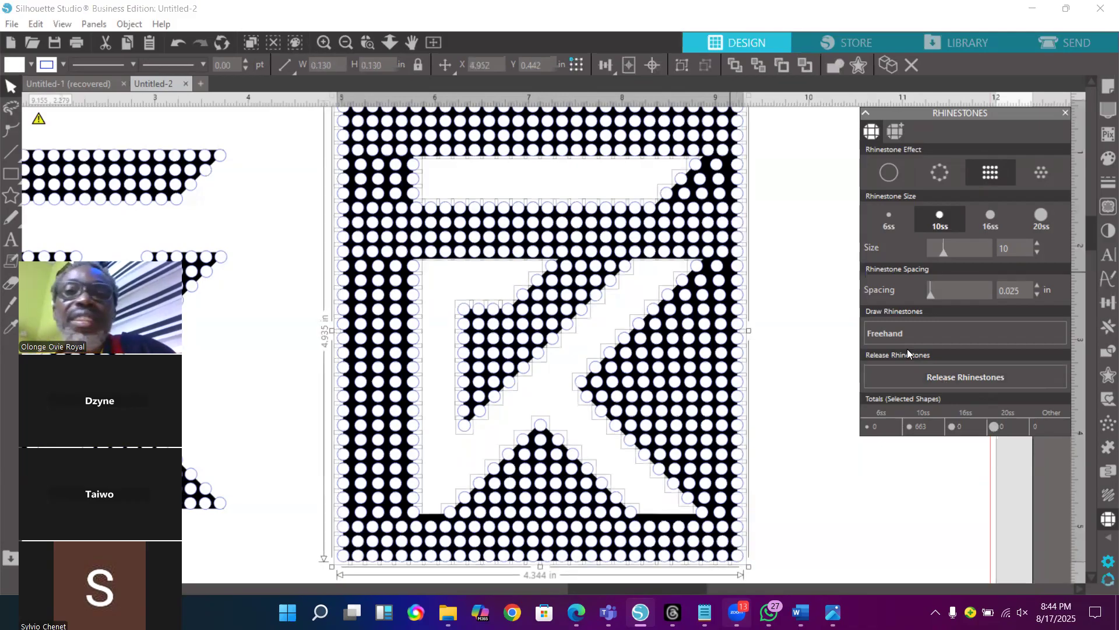
{"action": "left_click", "coordinate": [834, 271]}
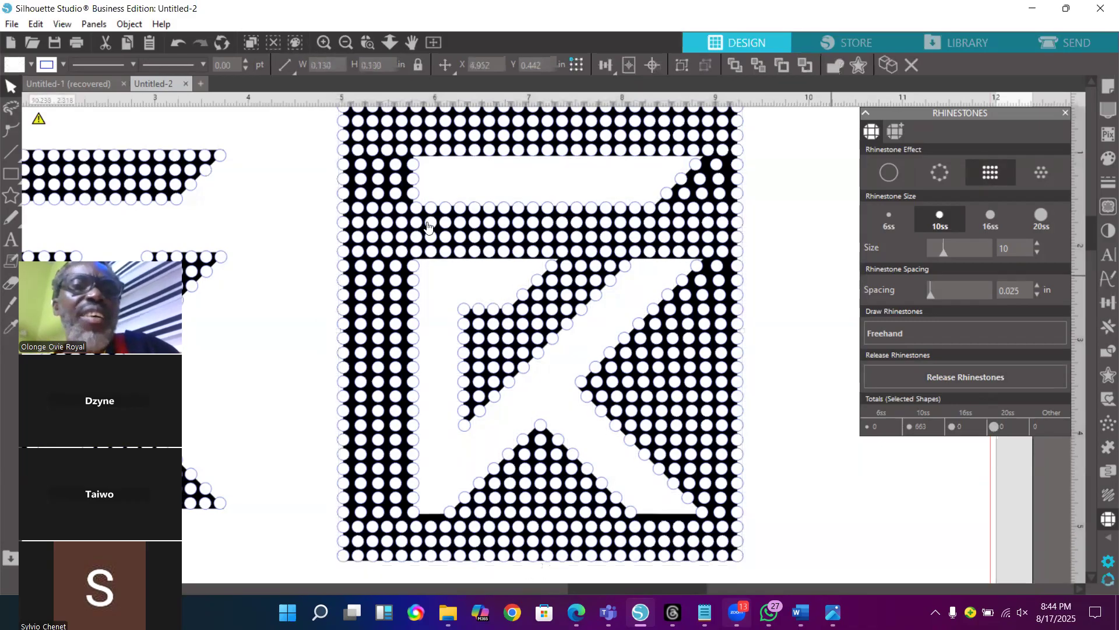
{"action": "left_click", "coordinate": [360, 175]}
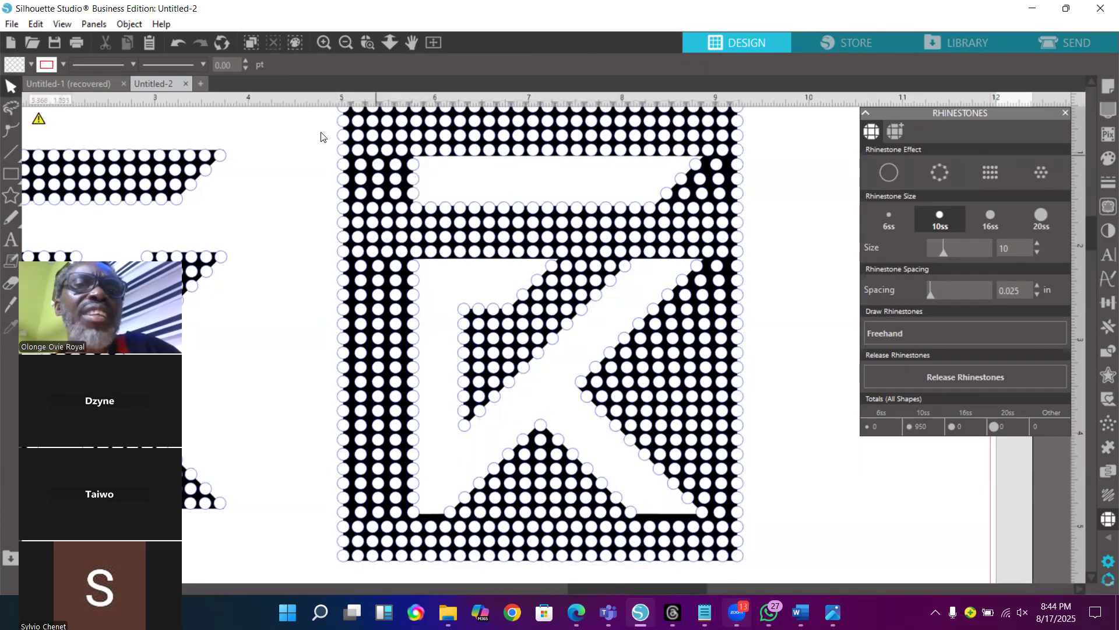
Duplicate the second column of three stones in the short left bar beside the framed K's upper opening, placing the copies slightly to the right
{"action": "scroll", "coordinate": [402, 157], "scroll_direction": "up", "scroll_amount": 1}
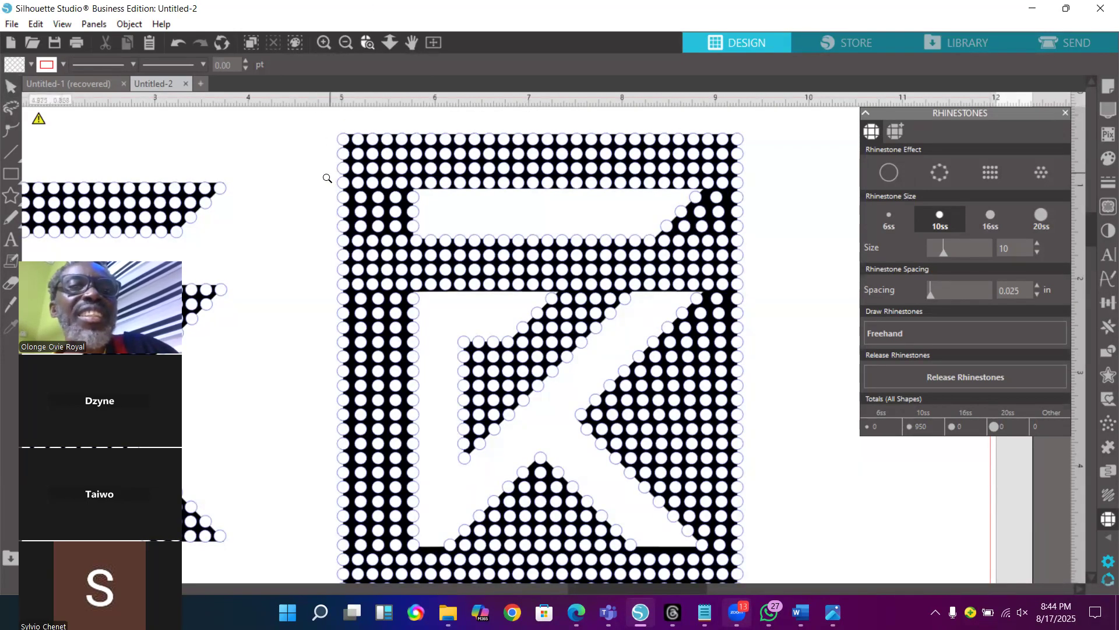
{"action": "scroll", "coordinate": [444, 244], "scroll_direction": "up", "scroll_amount": 5}
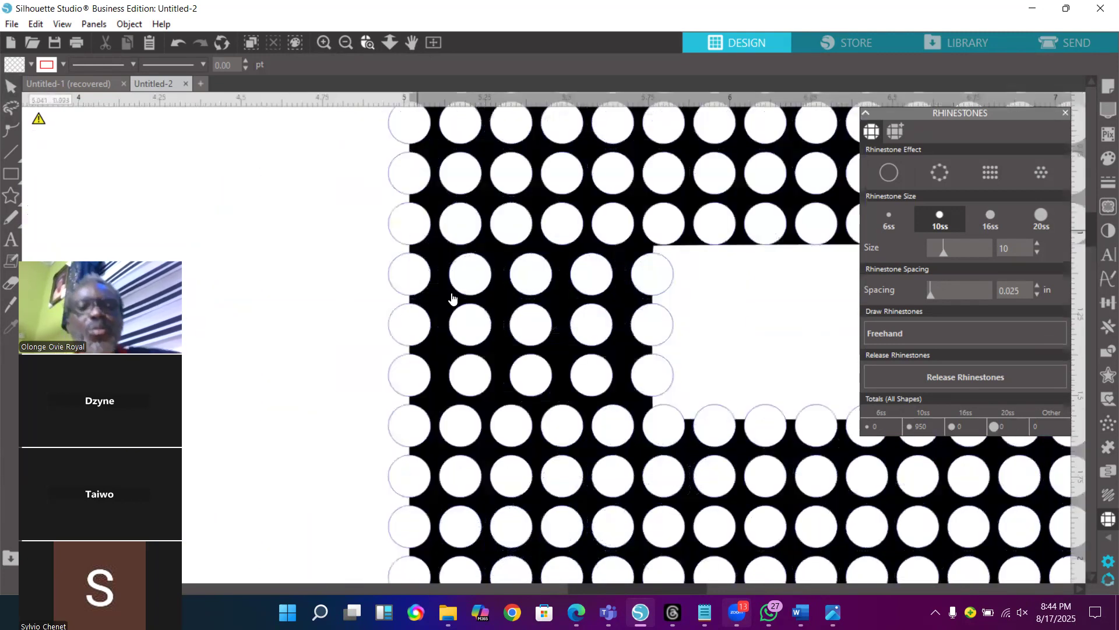
{"action": "left_click", "coordinate": [466, 279]}
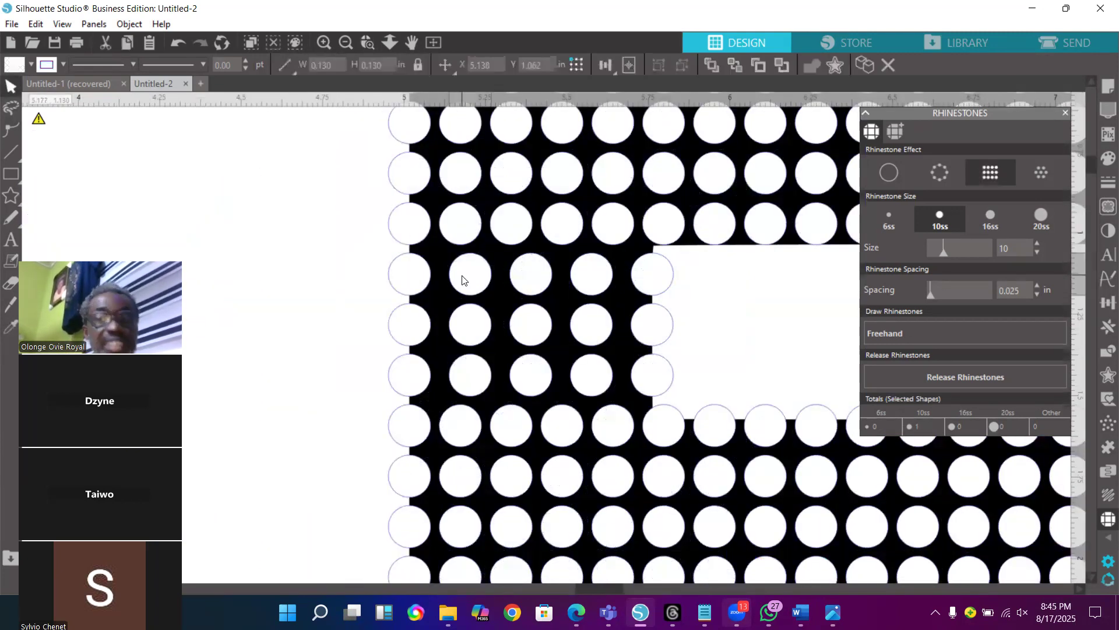
{"action": "left_click", "coordinate": [476, 330], "text": "shift"}
{"action": "left_click", "coordinate": [475, 374], "text": "shift"}
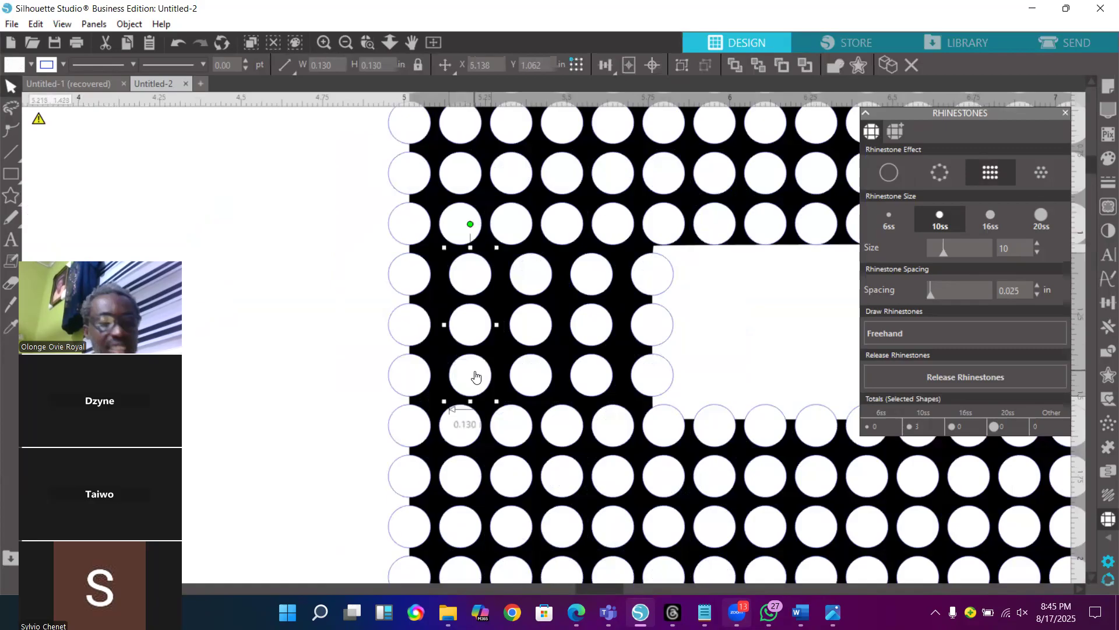
{"action": "left_click_drag", "start_coordinate": [479, 367], "coordinate": [494, 368]}
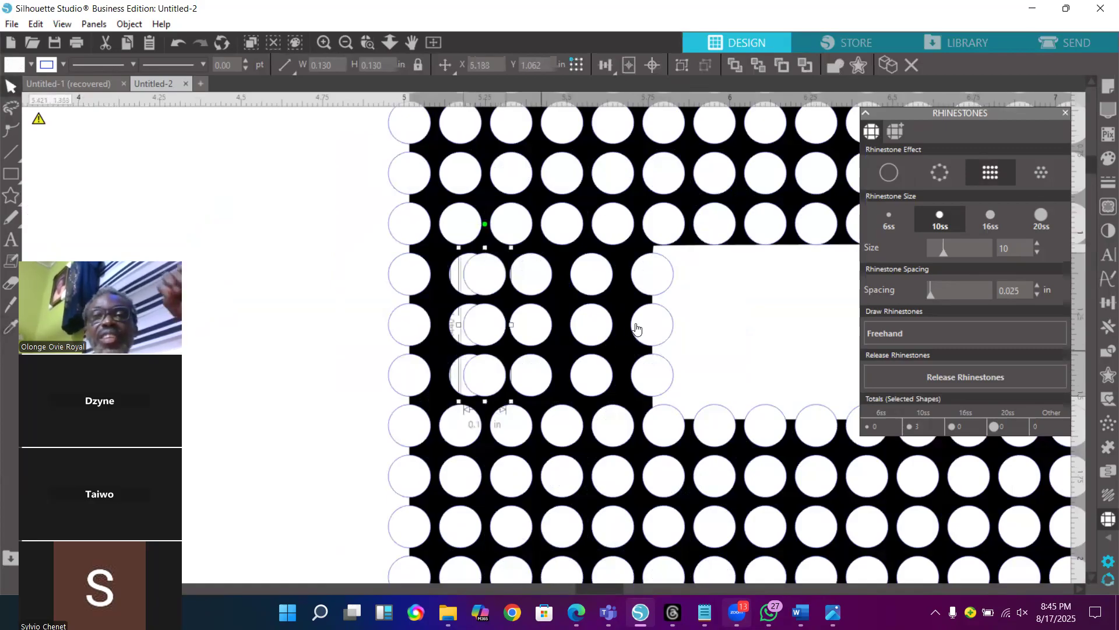
{"action": "left_click", "coordinate": [735, 281]}
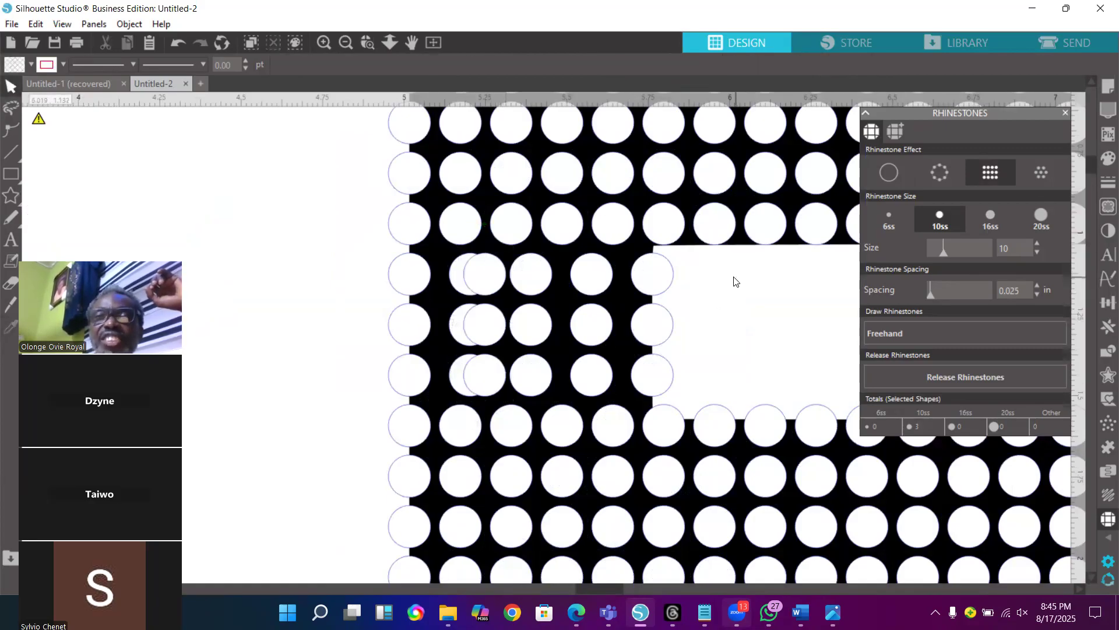
Space the top row of six stones in the short left bar evenly in the horizontal direction, with the black backing excluded from the selection
{"action": "left_click_drag", "start_coordinate": [725, 278], "coordinate": [408, 276]}
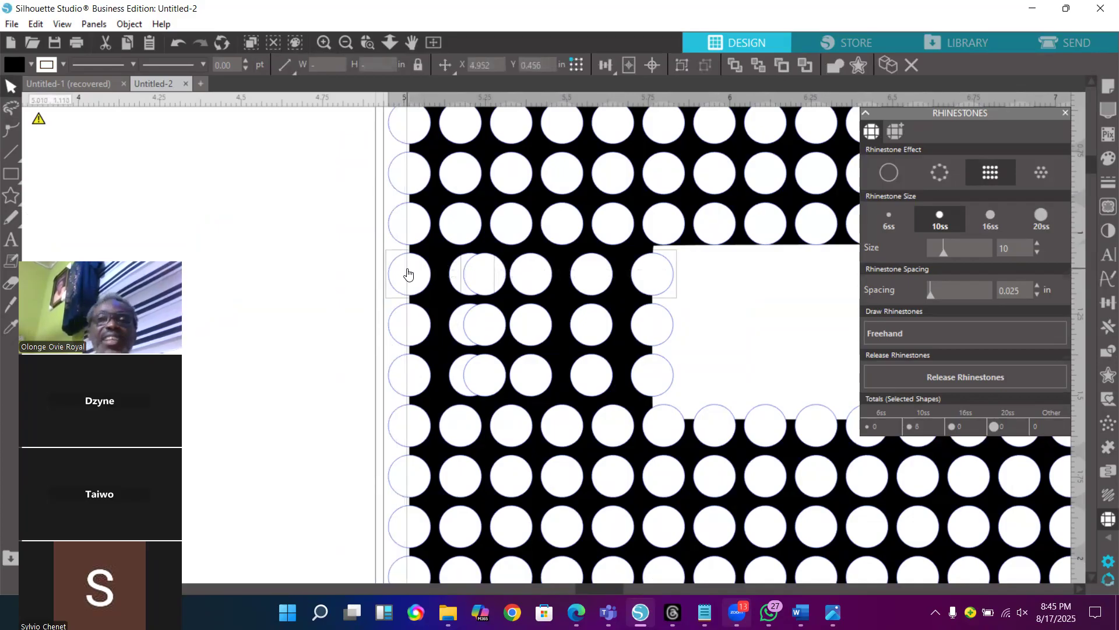
{"action": "left_click", "coordinate": [1107, 303]}
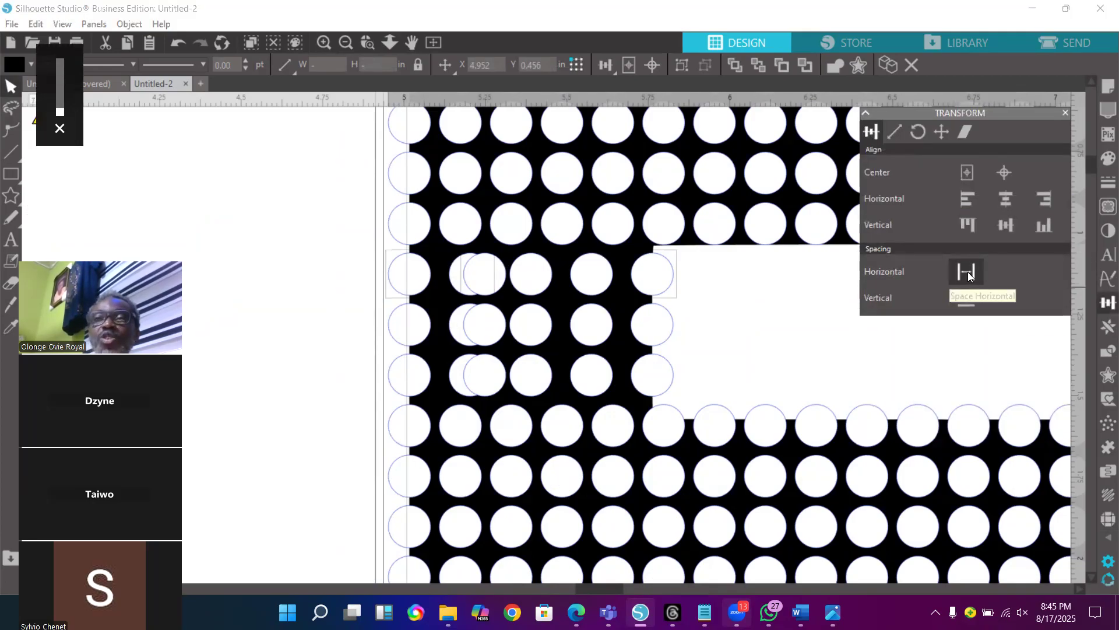
{"action": "left_click", "coordinate": [968, 272]}
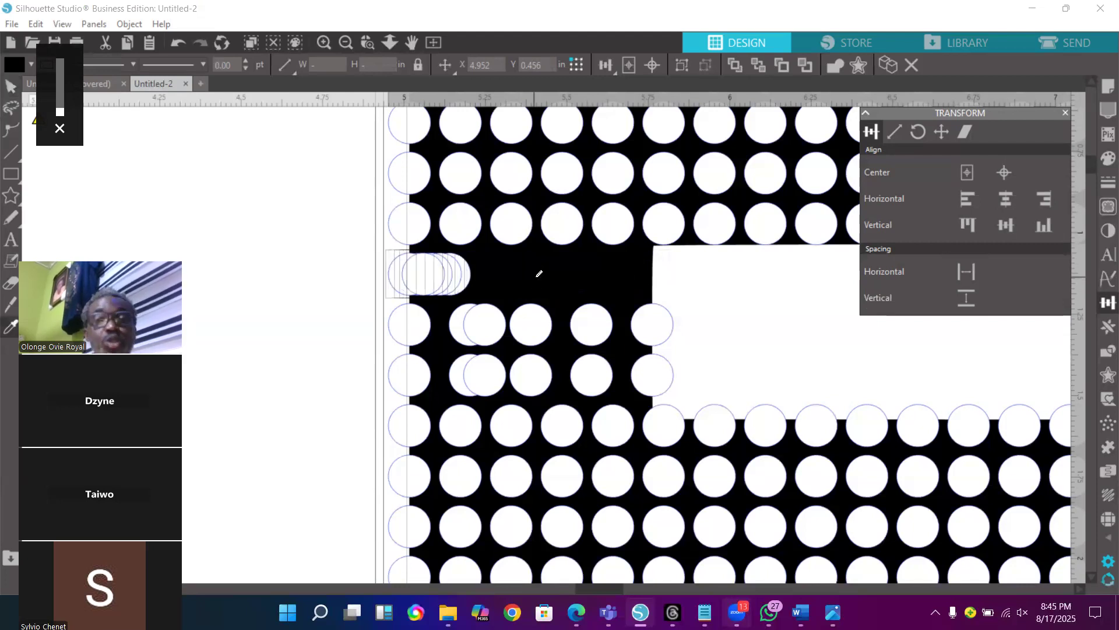
{"action": "key", "text": "ctrl+z"}
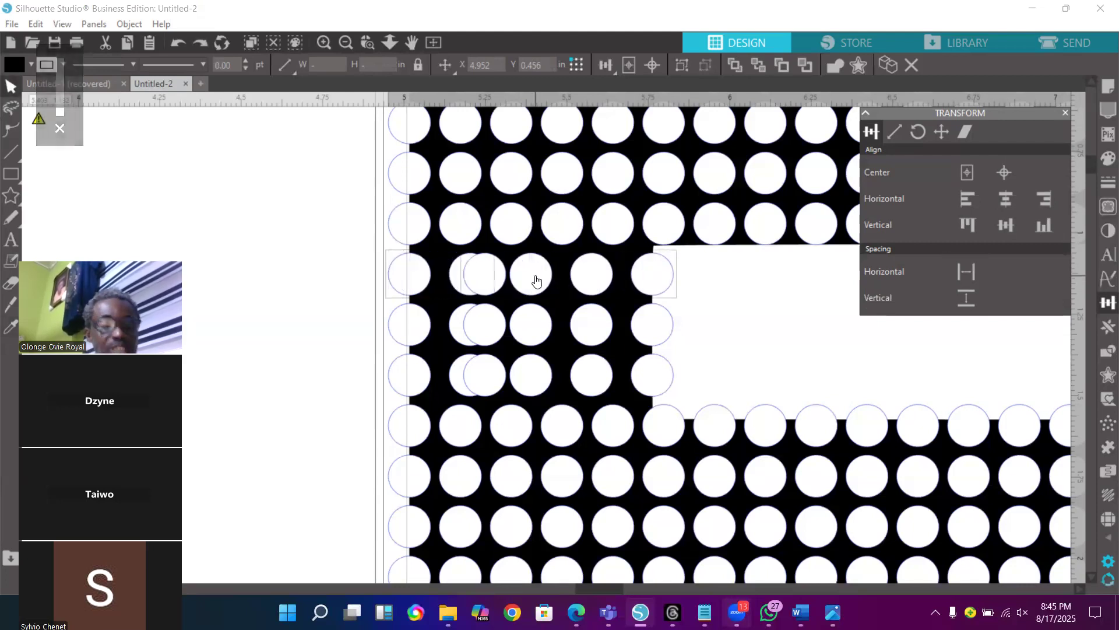
{"action": "left_click", "coordinate": [624, 304]}
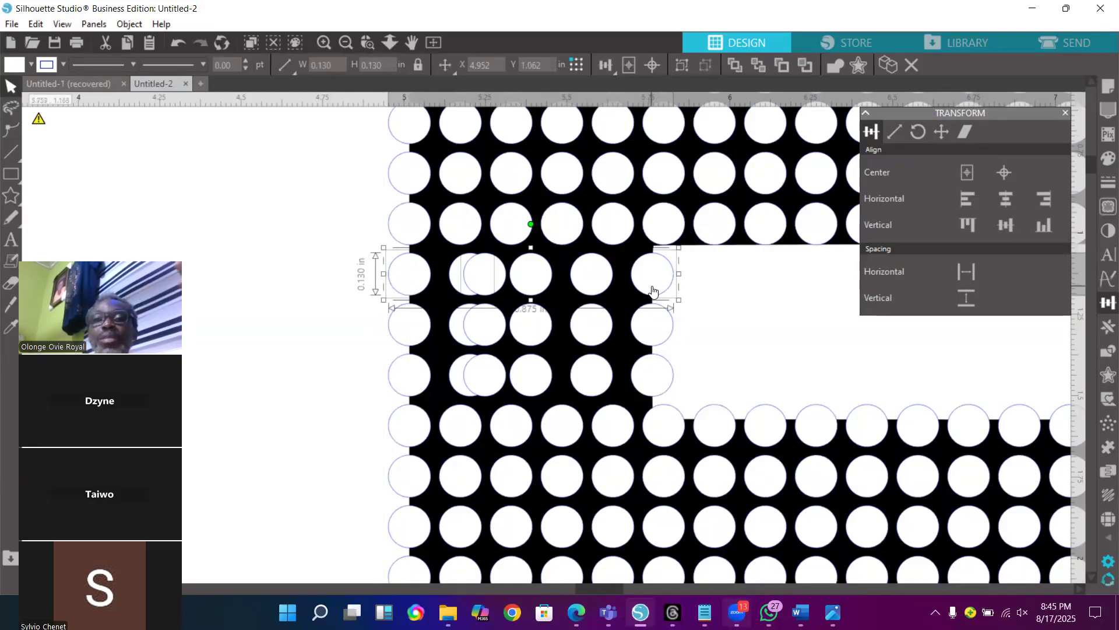
{"action": "left_click", "coordinate": [970, 272]}
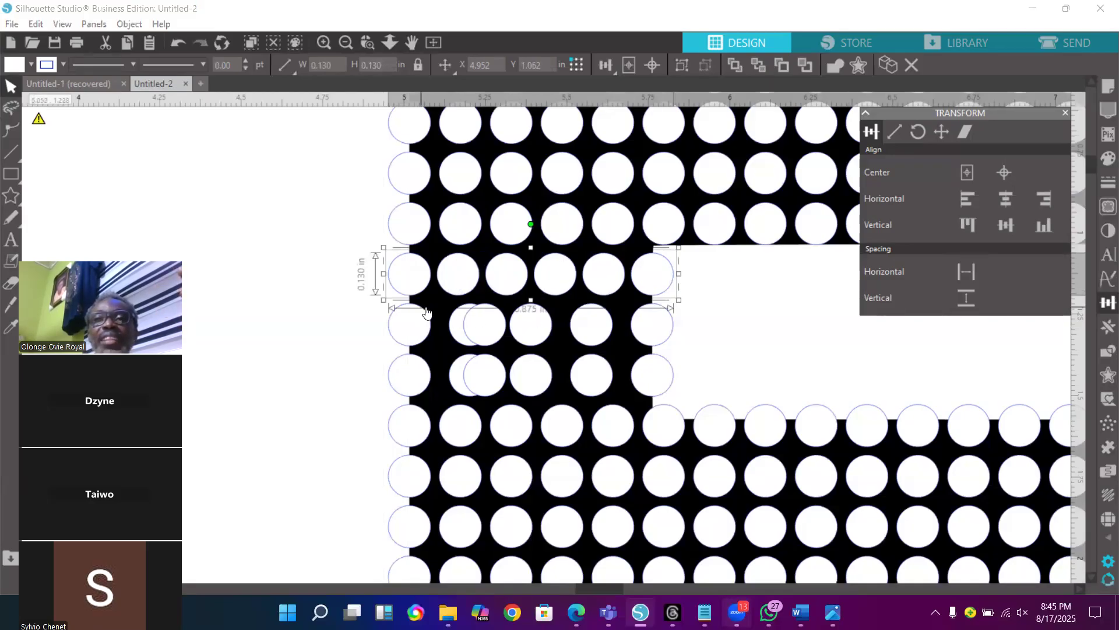
{"action": "left_click", "coordinate": [747, 317]}
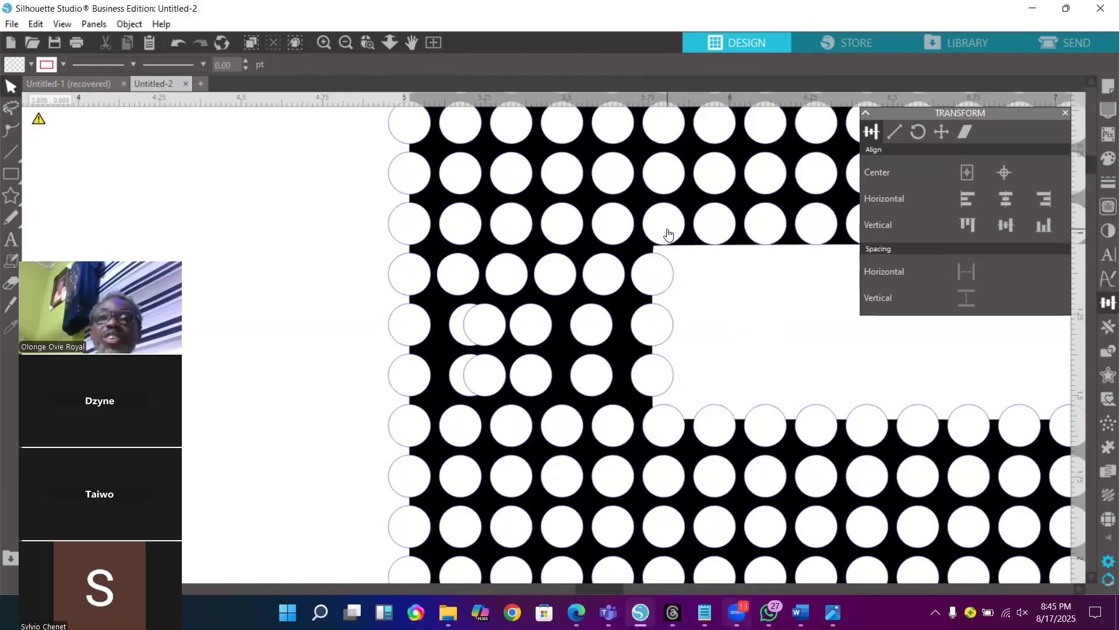
Right-align the three end stones of the short left bar with the stone directly above them
{"action": "left_click_drag", "start_coordinate": [670, 257], "coordinate": [668, 336]}
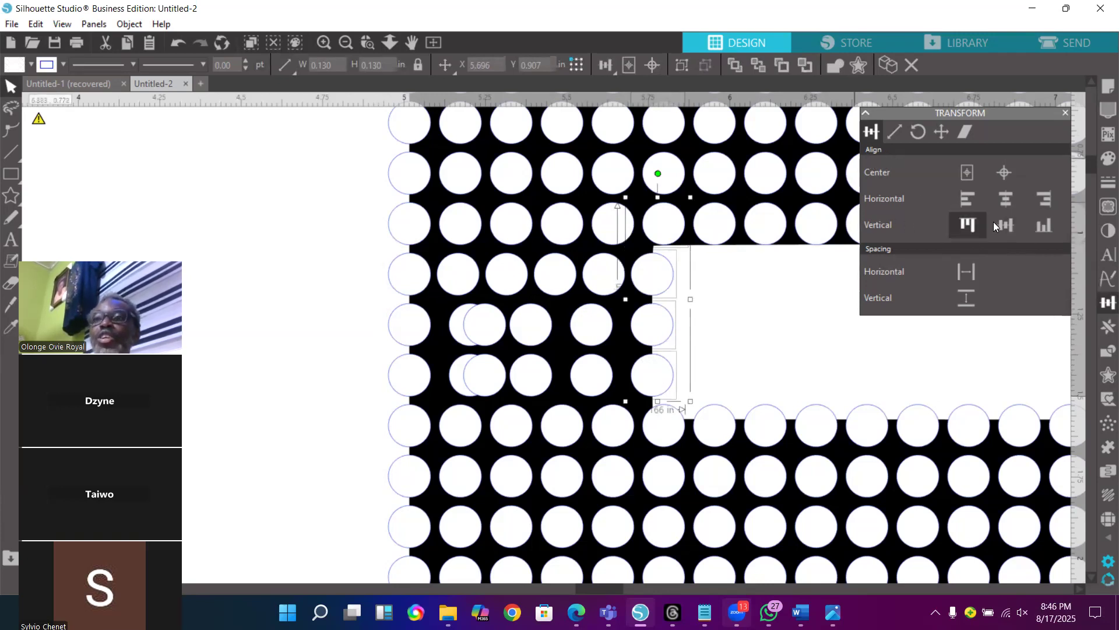
{"action": "left_click", "coordinate": [1048, 205]}
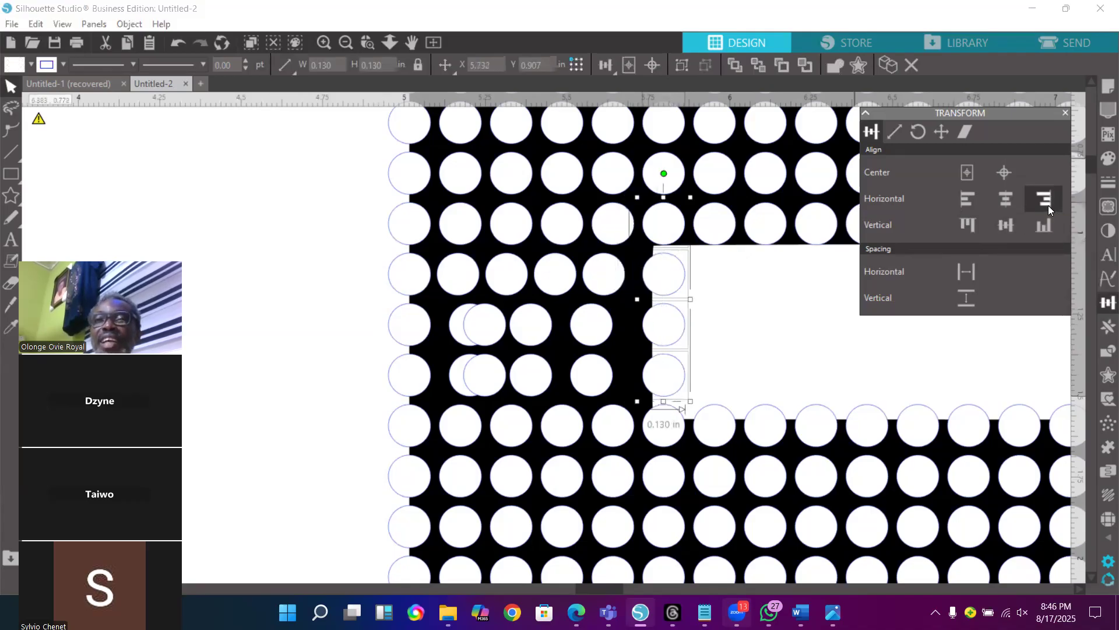
{"action": "left_click", "coordinate": [730, 278]}
Space the stones evenly in the horizontal direction in each of the short left bar's three rows, excluding the black backing
{"action": "left_click_drag", "start_coordinate": [718, 278], "coordinate": [399, 269]}
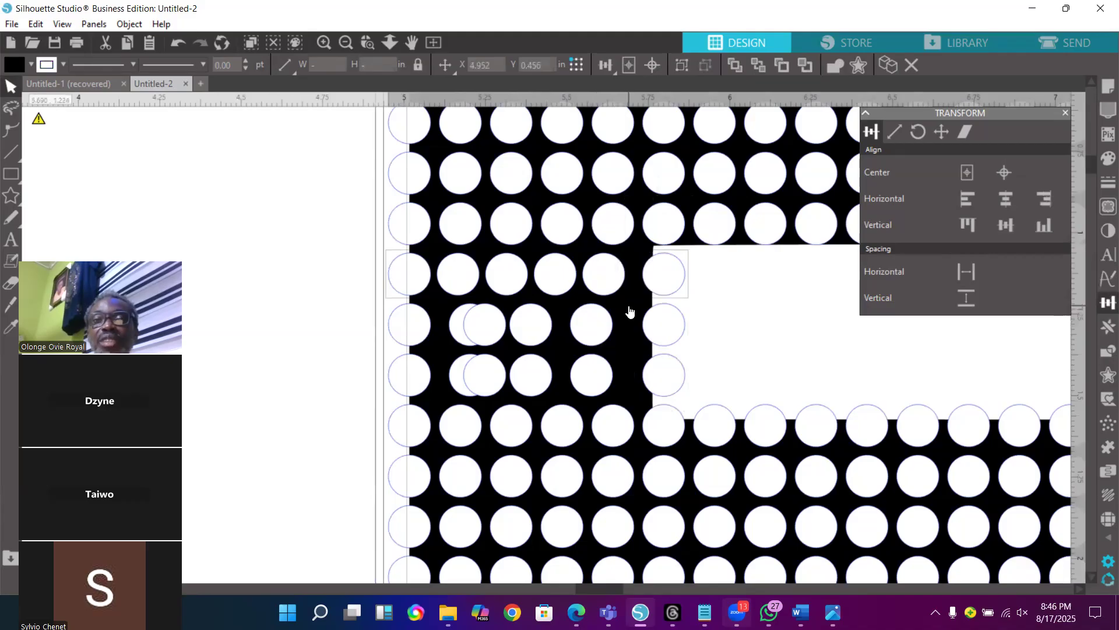
{"action": "left_click", "coordinate": [974, 276]}
{"action": "left_click_drag", "start_coordinate": [732, 325], "coordinate": [400, 318]}
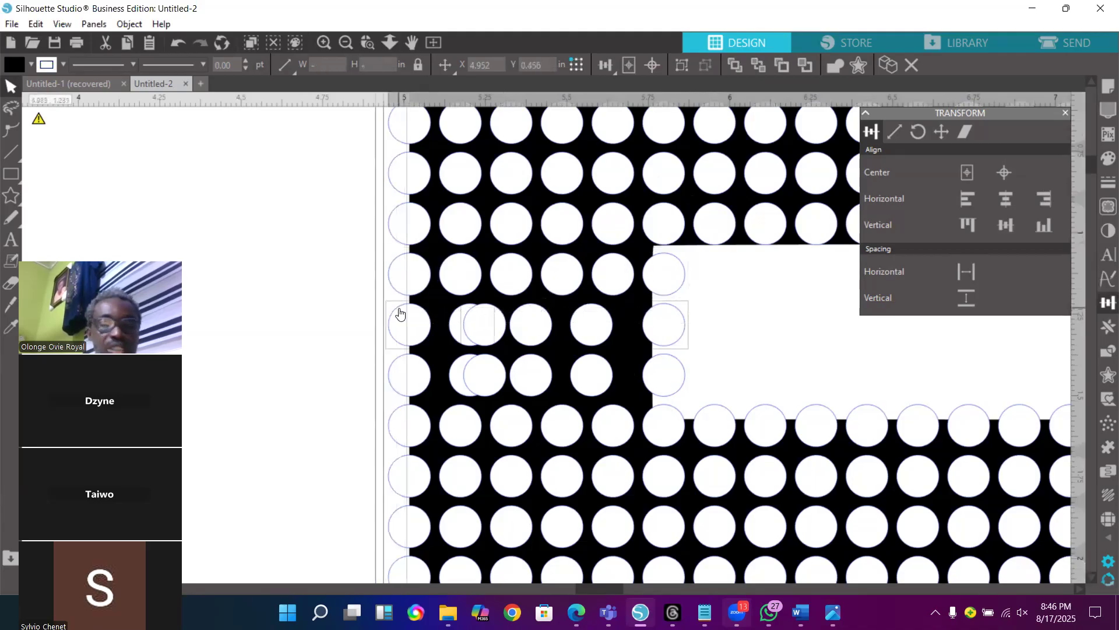
{"action": "left_click", "coordinate": [627, 324]}
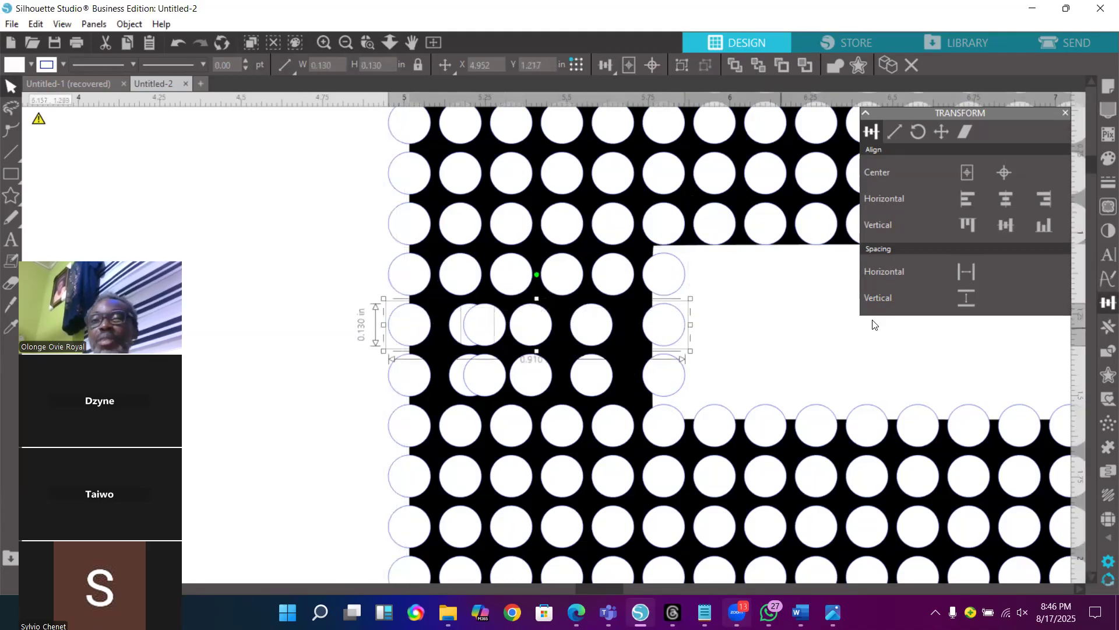
{"action": "left_click", "coordinate": [972, 271]}
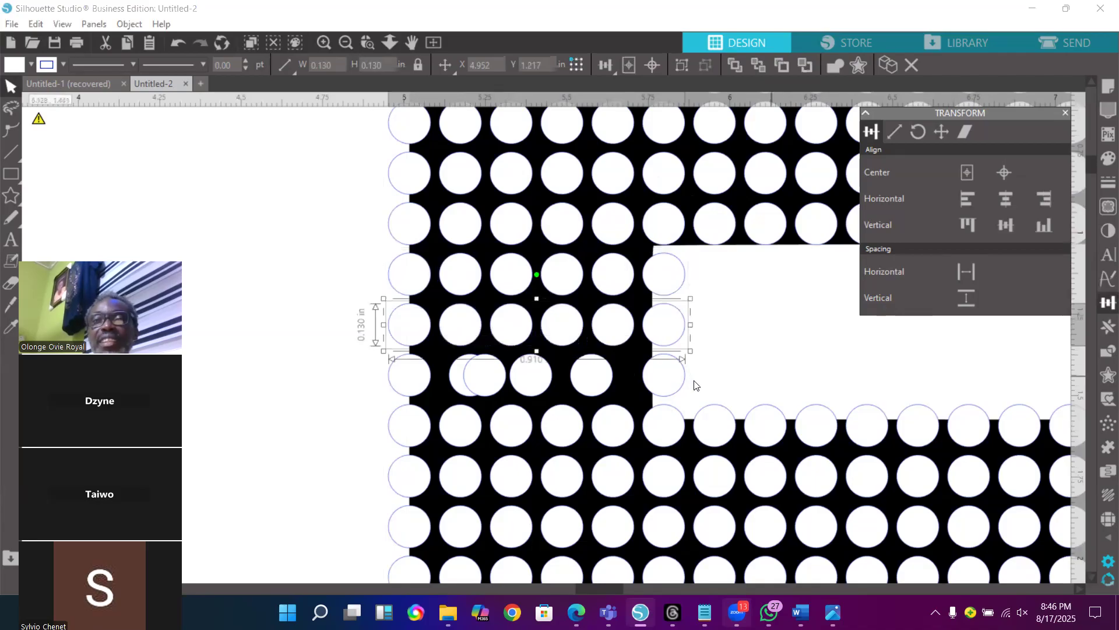
{"action": "left_click_drag", "start_coordinate": [714, 373], "coordinate": [411, 374]}
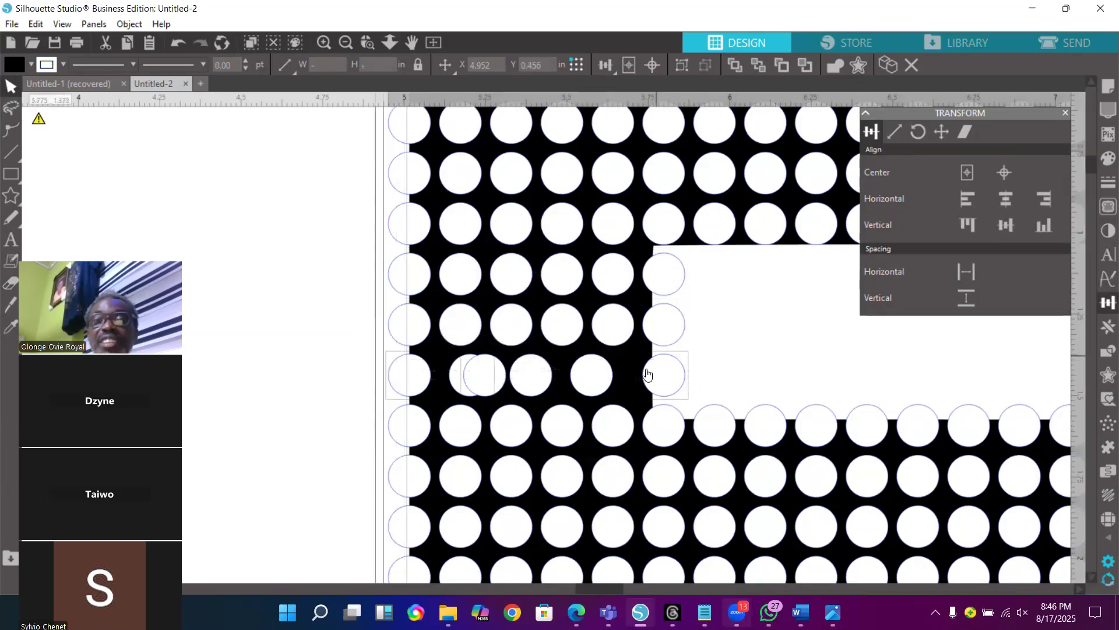
{"action": "left_click", "coordinate": [970, 268]}
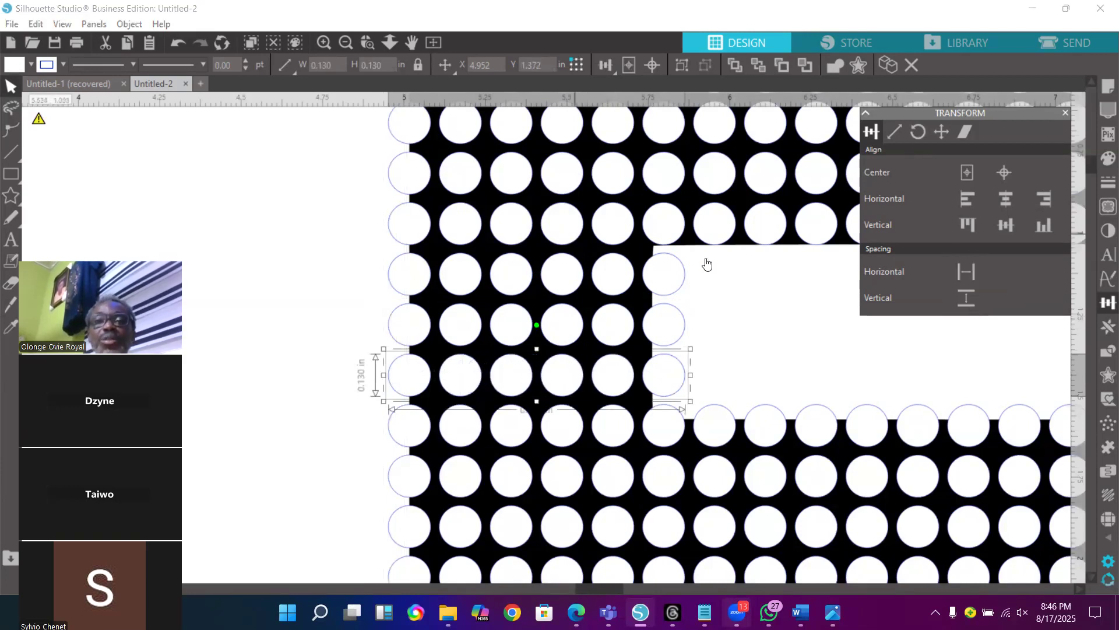
Duplicate the outermost column of stones in the framed K's long left bar, excluding the black backing, placing the copies 0.1 in to the right
{"action": "scroll", "coordinate": [725, 274], "scroll_direction": "down", "scroll_amount": 4}
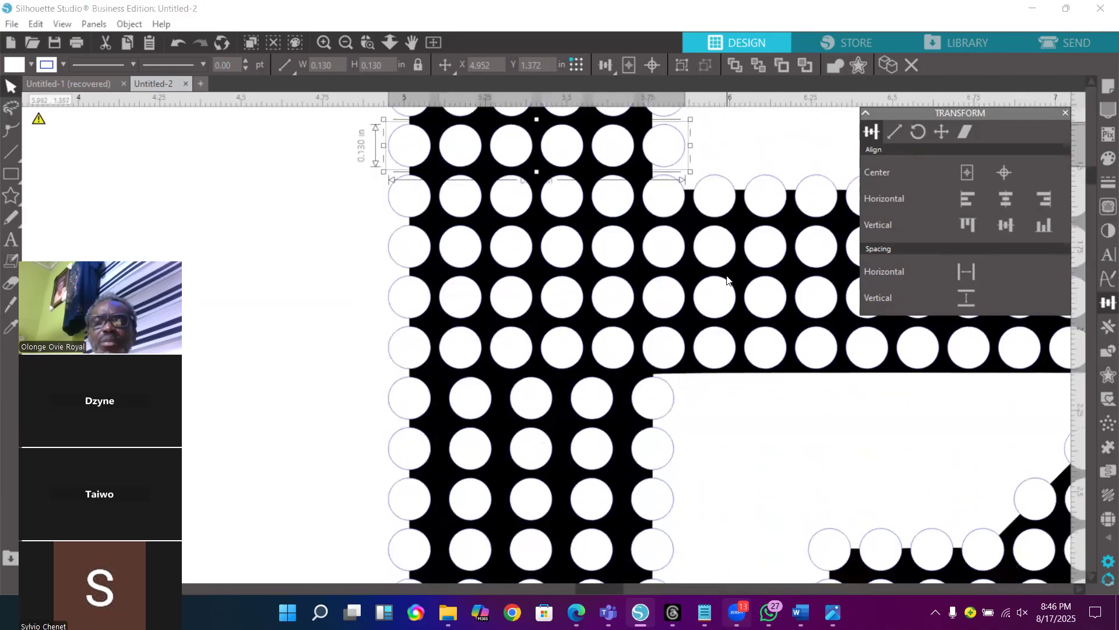
{"action": "scroll", "coordinate": [727, 280], "scroll_direction": "down", "scroll_amount": 3}
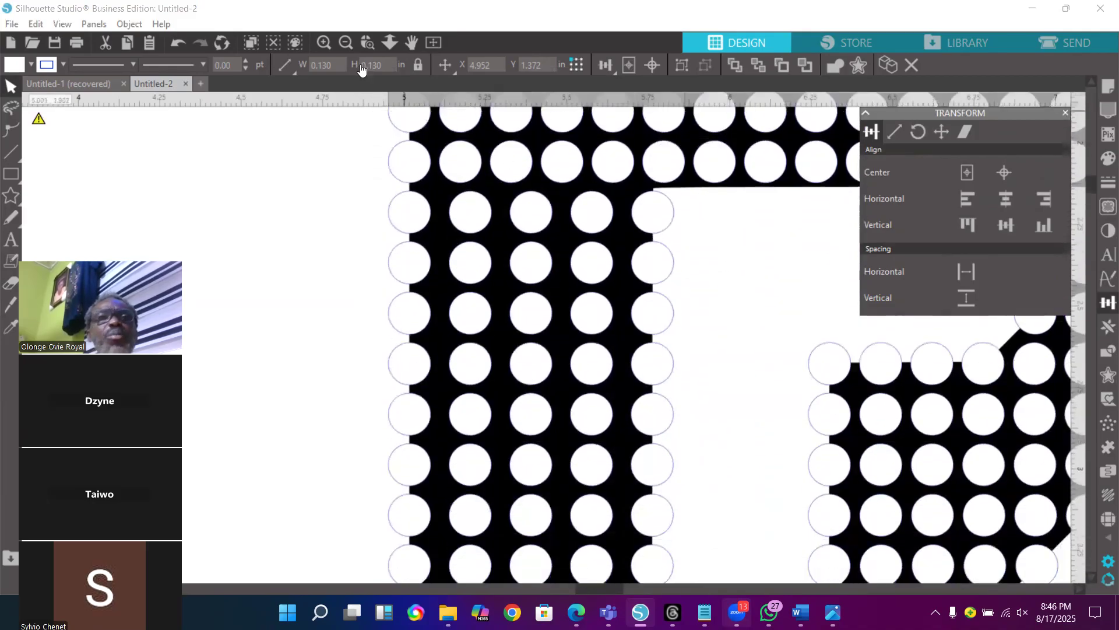
{"action": "left_click", "coordinate": [346, 42]}
{"action": "scroll", "coordinate": [555, 261], "scroll_direction": "up", "scroll_amount": 2}
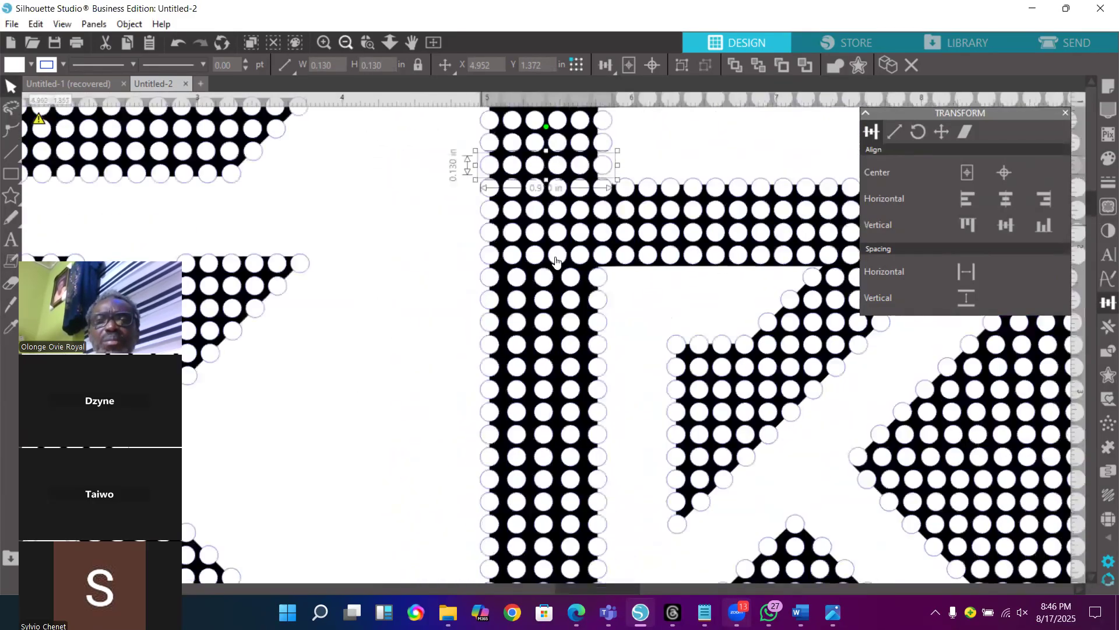
{"action": "scroll", "coordinate": [615, 317], "scroll_direction": "down", "scroll_amount": 3}
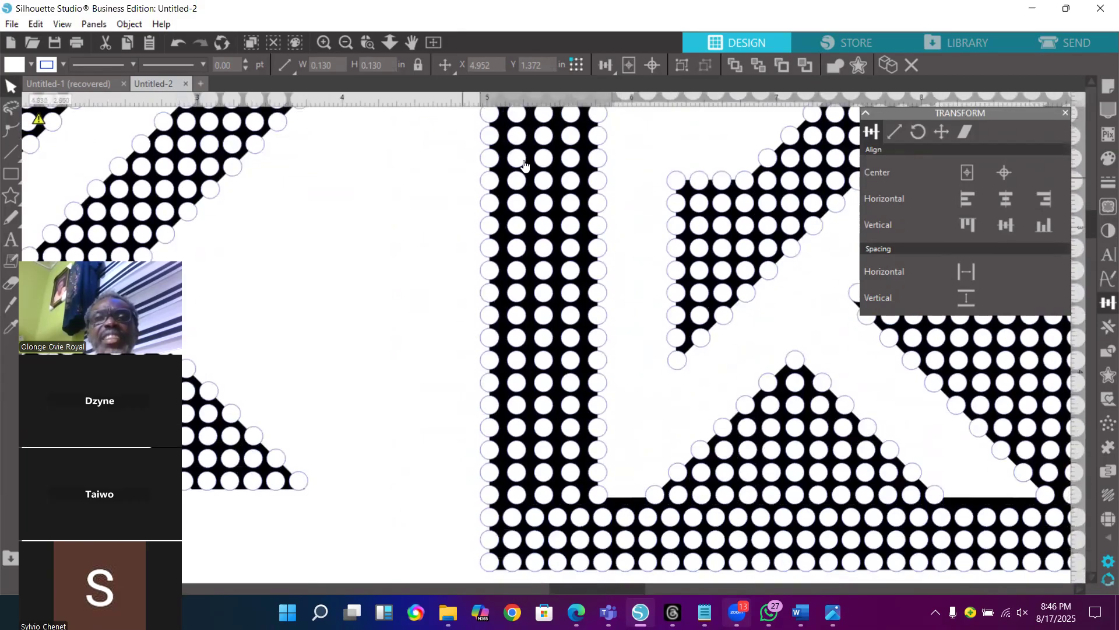
{"action": "scroll", "coordinate": [474, 120], "scroll_direction": "up", "scroll_amount": 1}
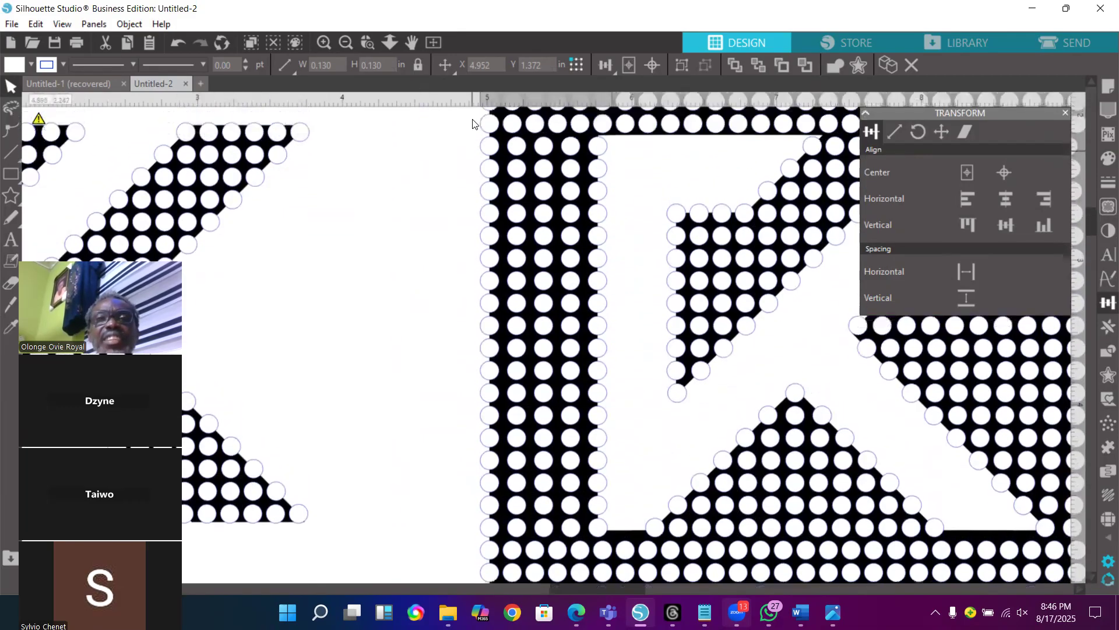
{"action": "left_click_drag", "start_coordinate": [467, 147], "coordinate": [489, 525]}
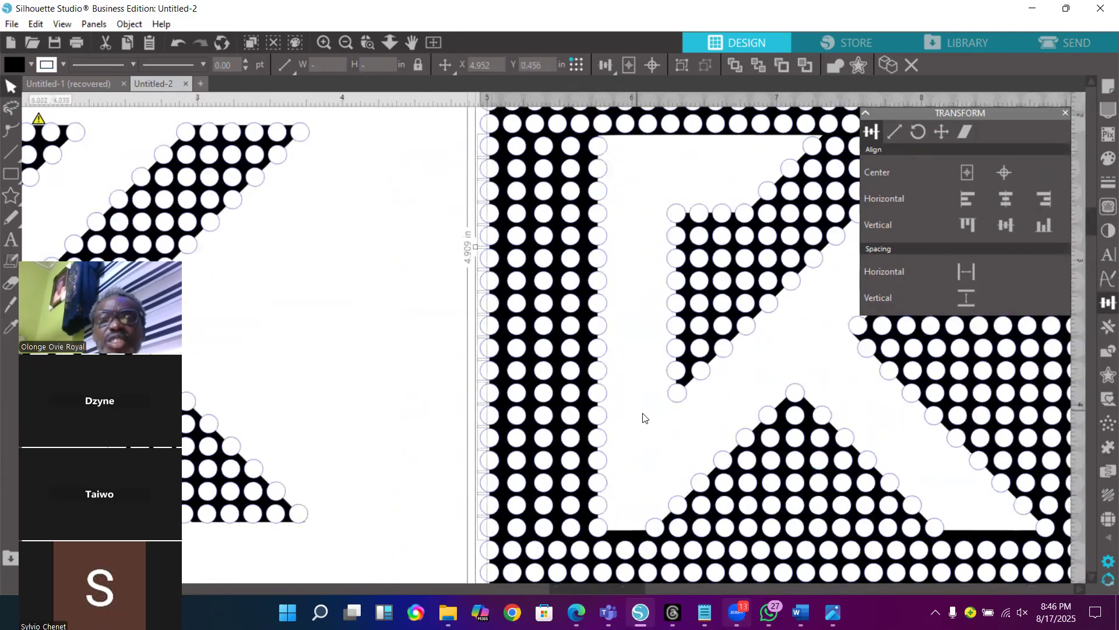
{"action": "key", "text": "ctrl+v"}
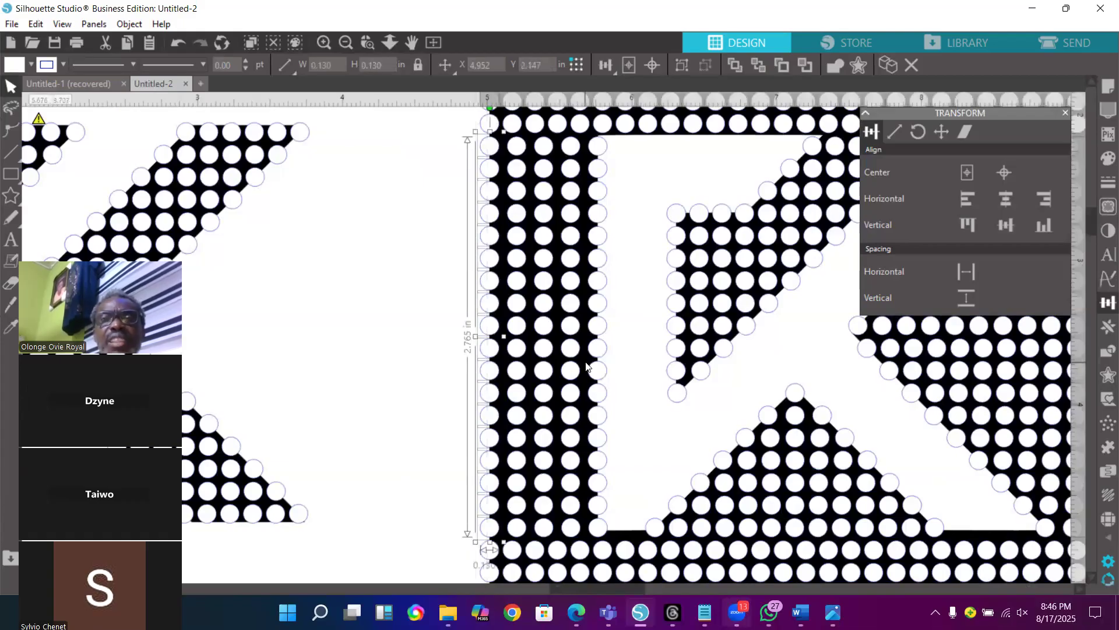
{"action": "key", "text": "i"}
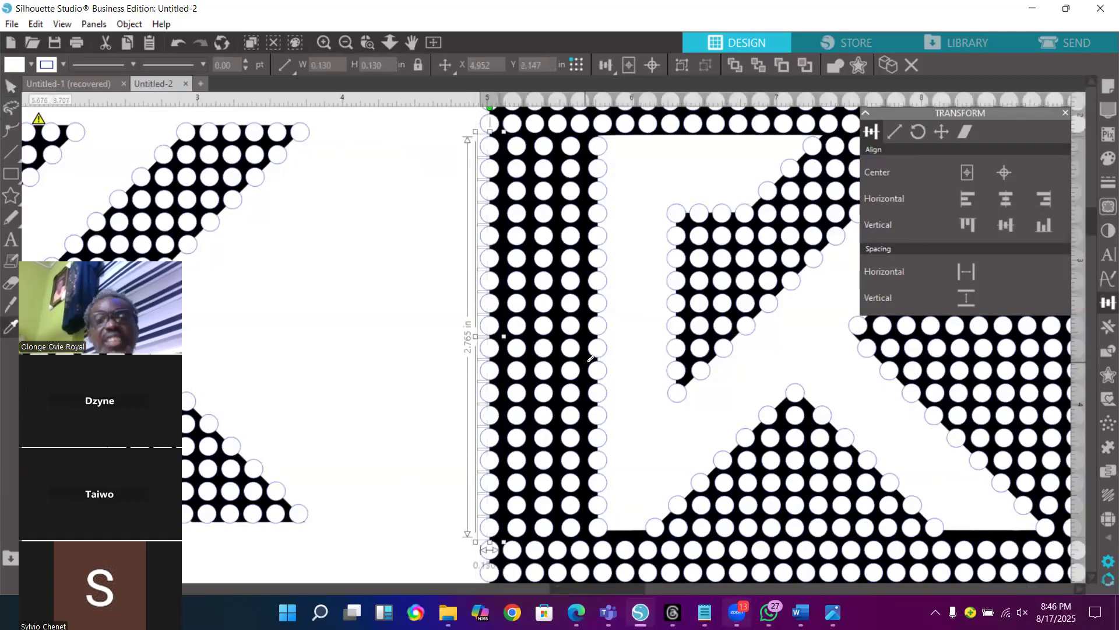
{"action": "key", "text": "v"}
{"action": "key", "text": "Right"}
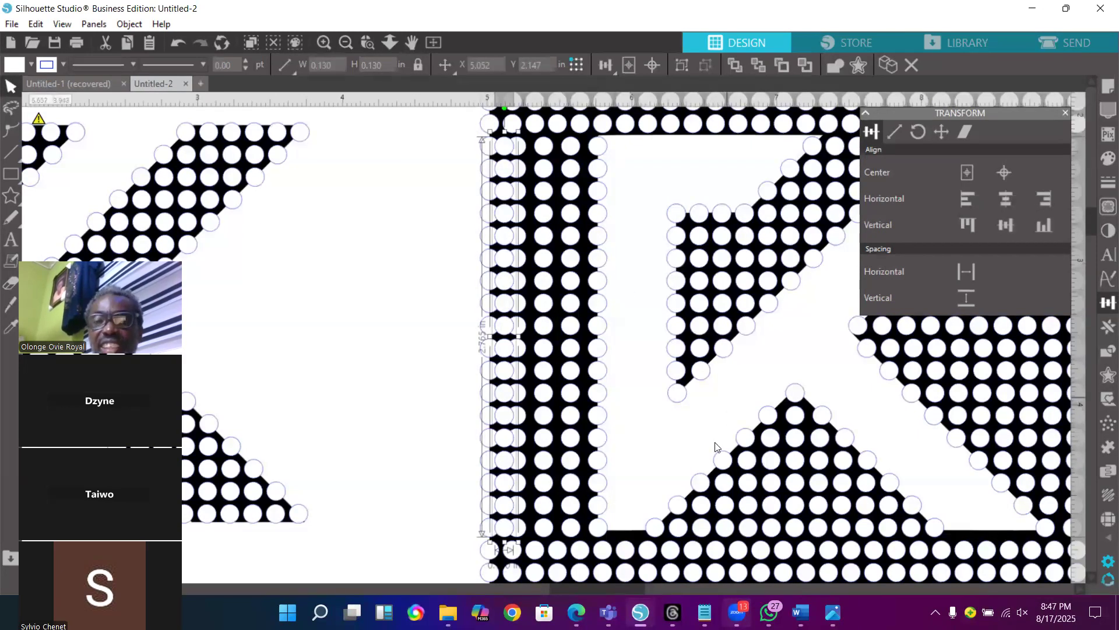
Space the diagonal stones on the lower triangle's left edge evenly in the horizontal direction, from the bottom bar's stone up to the apex
{"action": "left_click", "coordinate": [651, 550]}
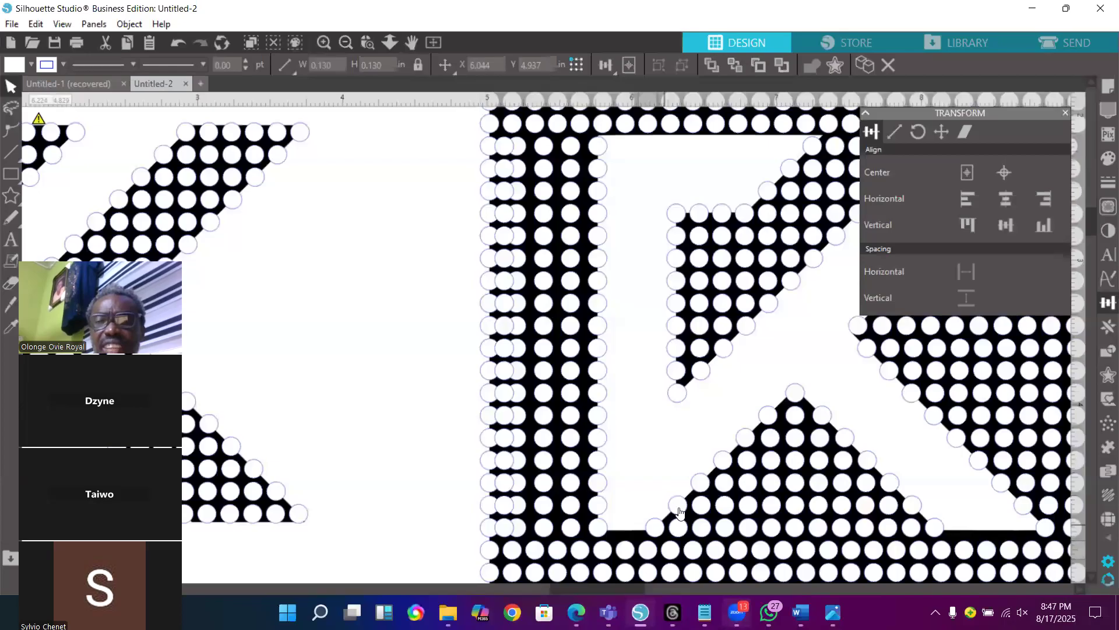
{"action": "left_click_drag", "start_coordinate": [683, 505], "coordinate": [798, 399]}
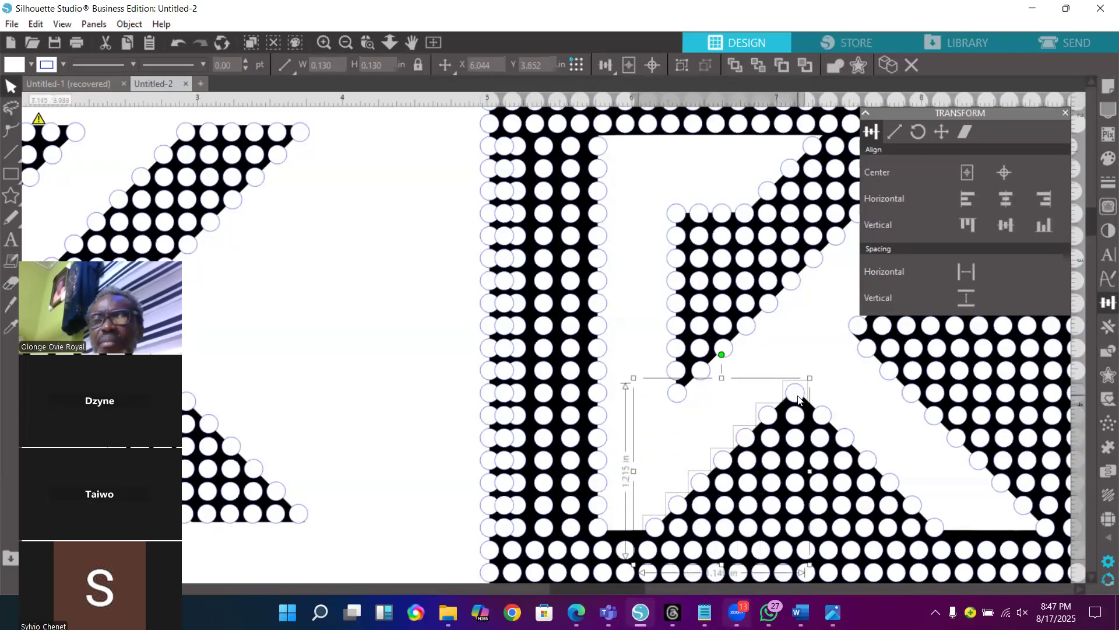
{"action": "left_click", "coordinate": [966, 272]}
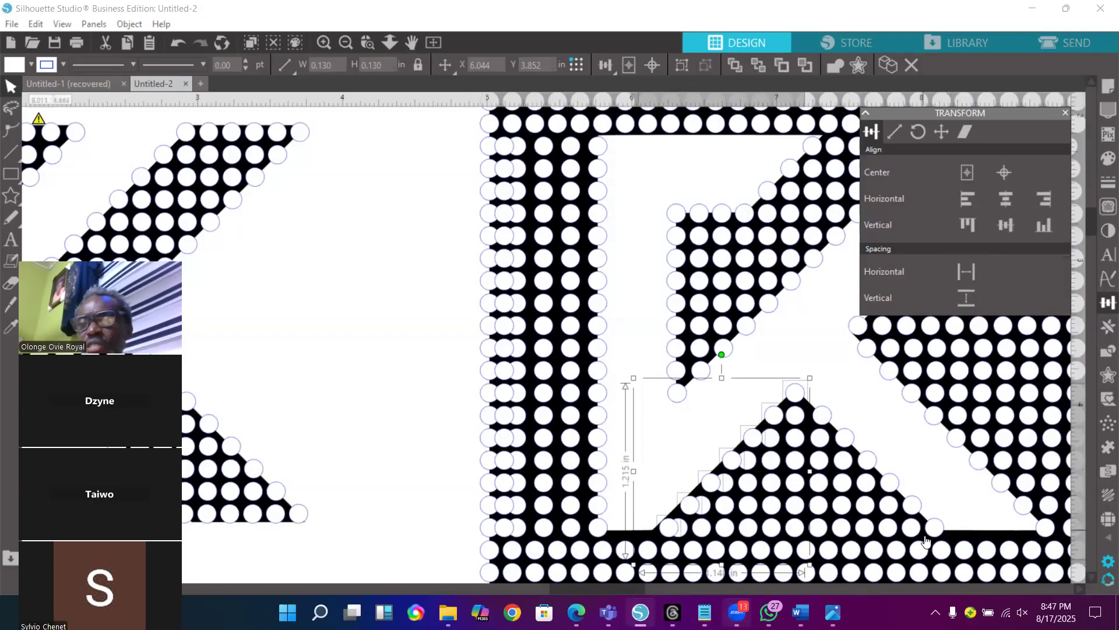
Space the diagonal stones on the lower triangle's right edge evenly in the horizontal direction, from the bottom bar's stone up to the apex
{"action": "left_click", "coordinate": [940, 550]}
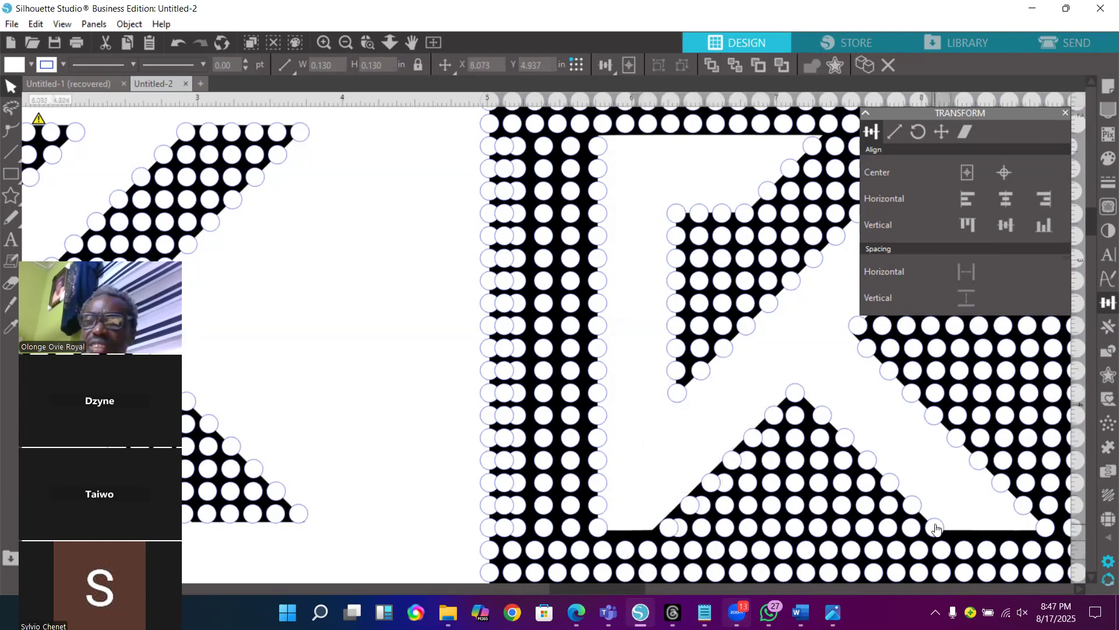
{"action": "left_click", "coordinate": [935, 528]}
{"action": "left_click_drag", "start_coordinate": [897, 488], "coordinate": [780, 374]}
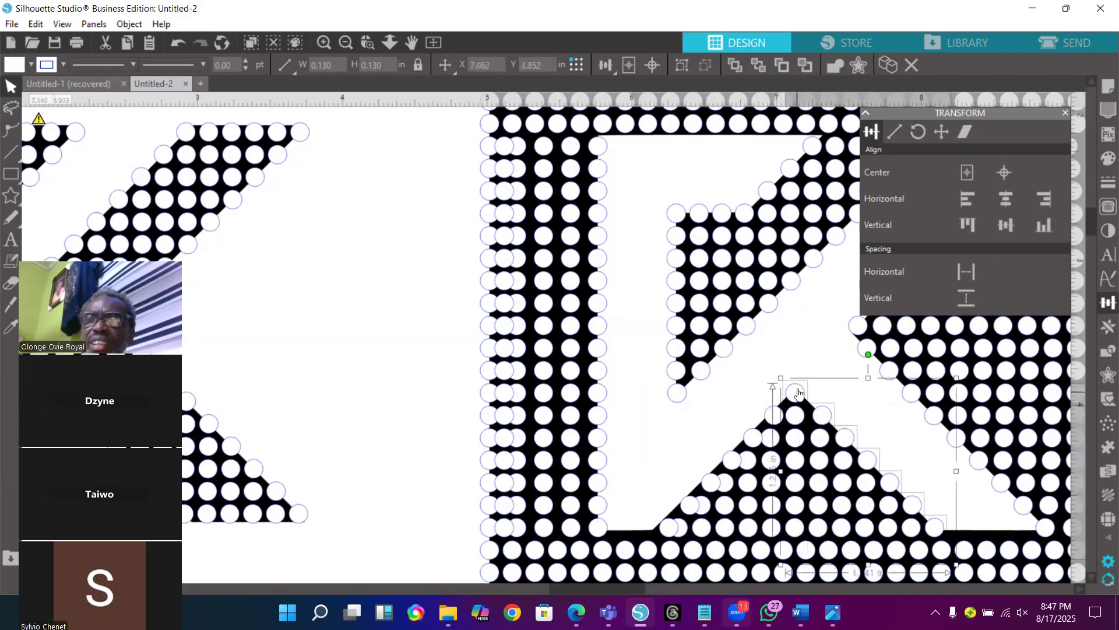
{"action": "left_click", "coordinate": [967, 272]}
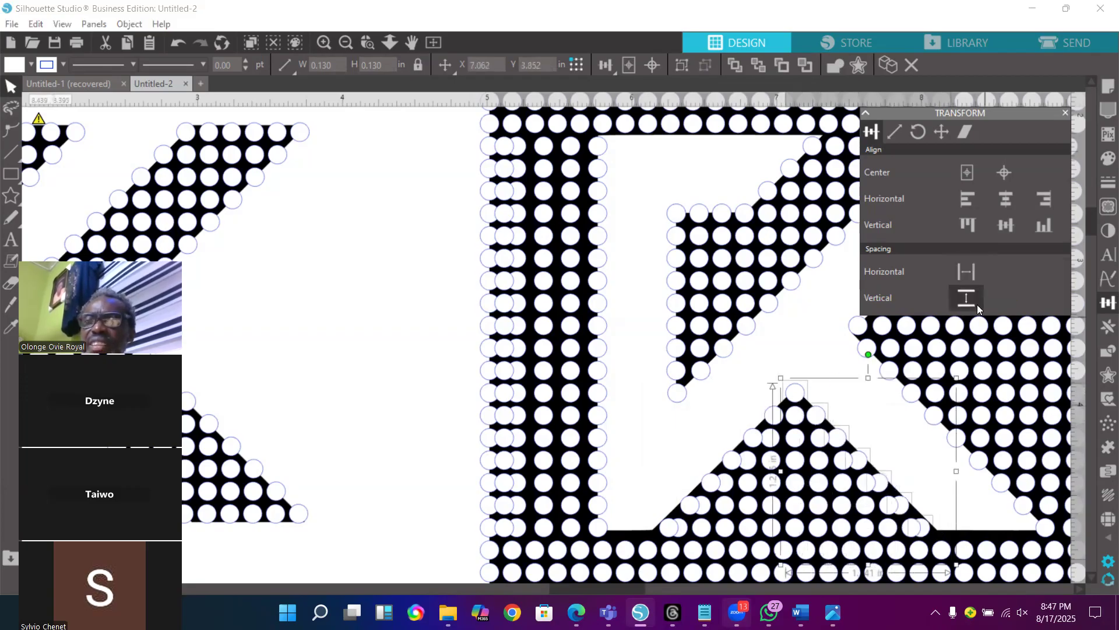
{"action": "left_click", "coordinate": [932, 477]}
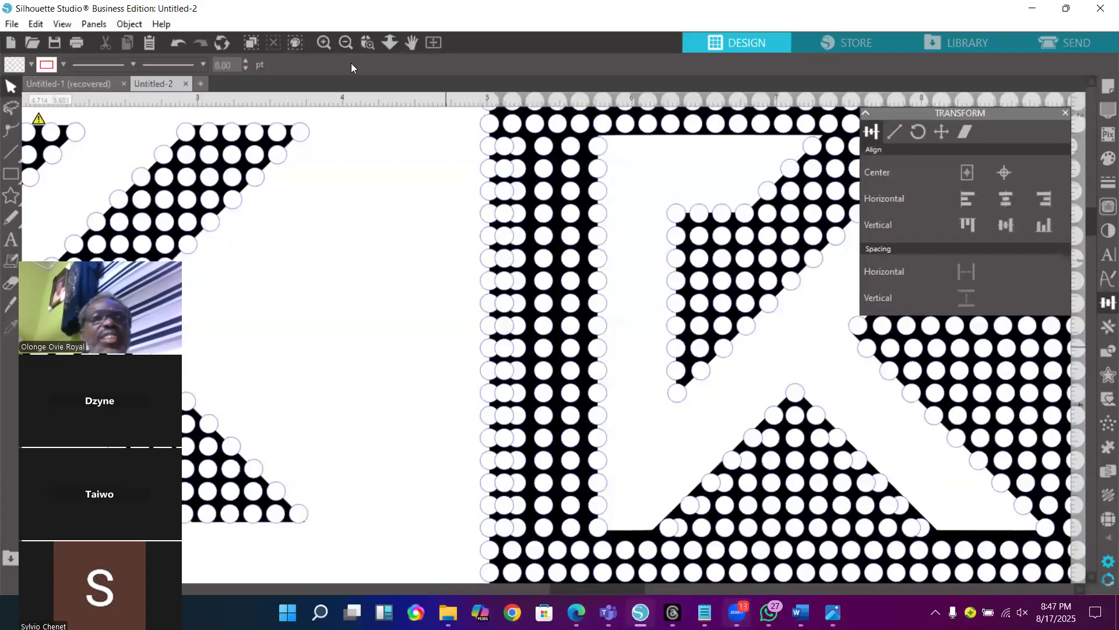
Space the diagonal edge stones of the framed K's upper-right wedge evenly in the horizontal direction, including the adjoining stones in the bars above and below
{"action": "left_click", "coordinate": [345, 42]}
{"action": "left_click", "coordinate": [345, 42]}
{"action": "left_click", "coordinate": [345, 42]}
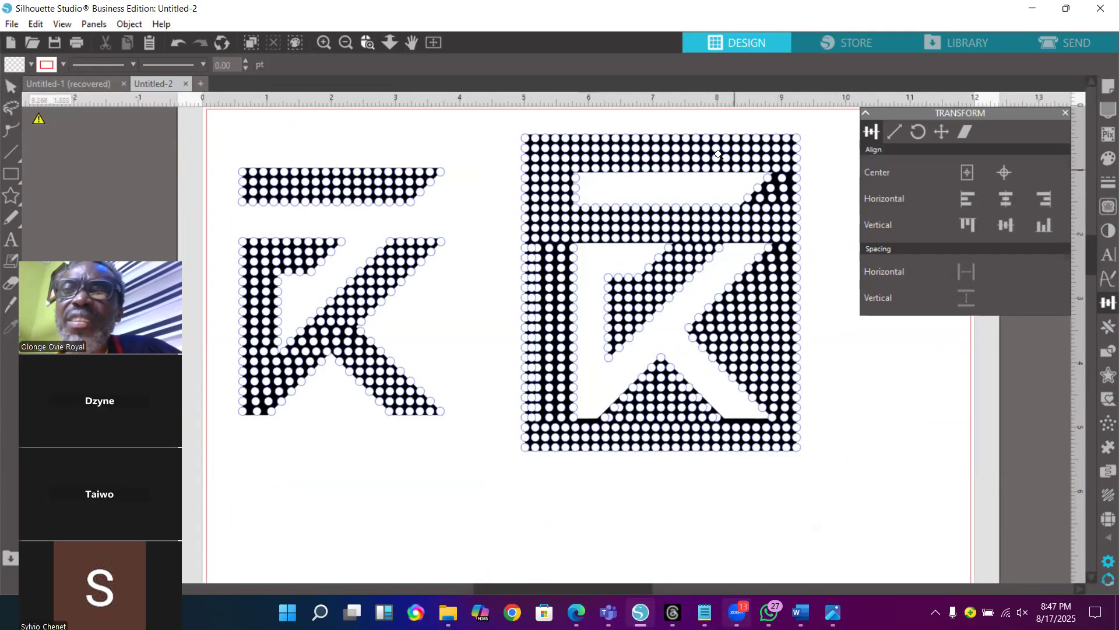
{"action": "left_click", "coordinate": [811, 224]}
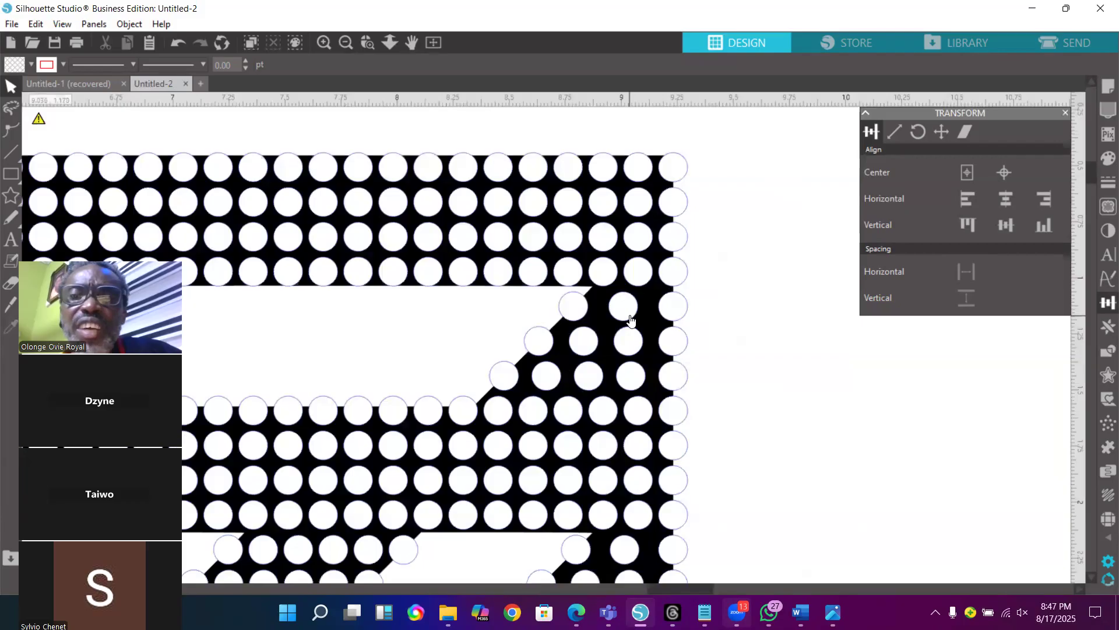
{"action": "left_click", "coordinate": [460, 418]}
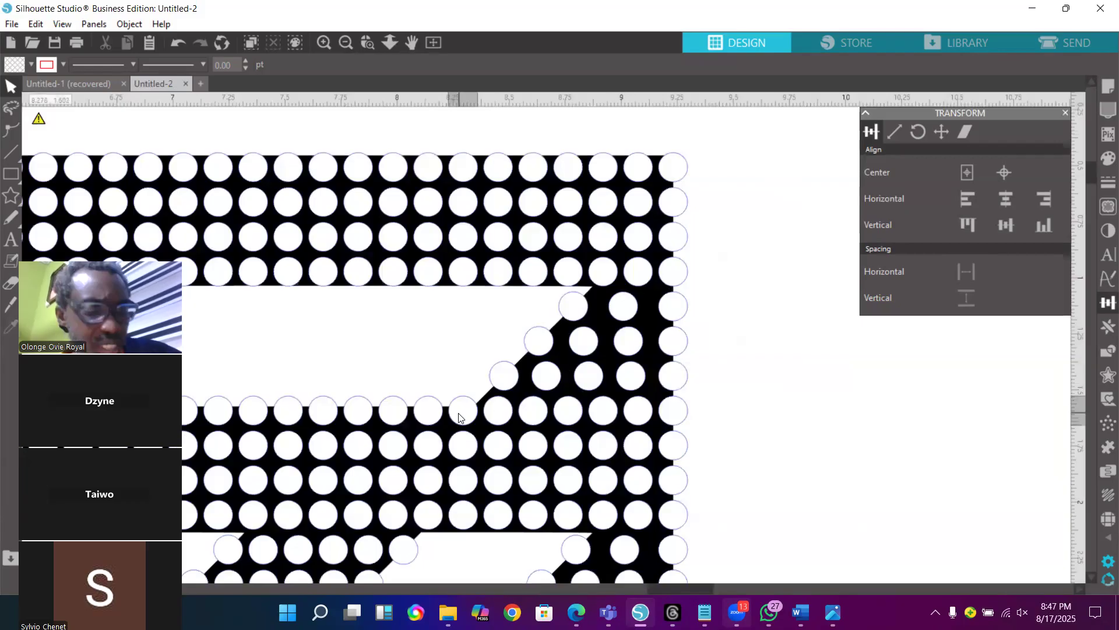
{"action": "left_click", "coordinate": [498, 387], "text": "shift"}
{"action": "left_click", "coordinate": [548, 337], "text": "shift"}
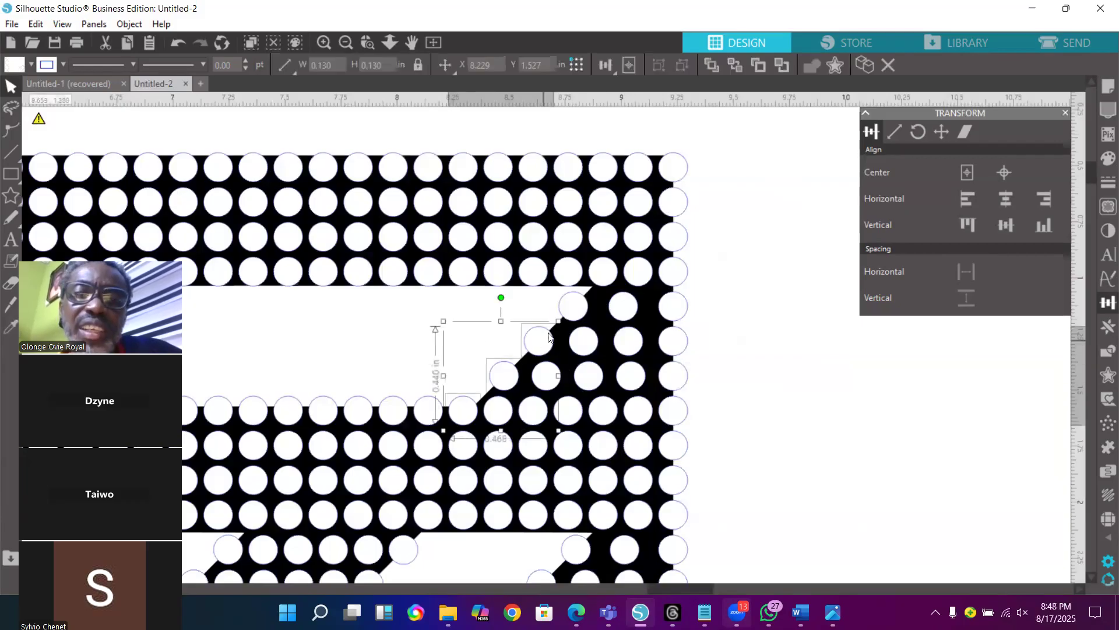
{"action": "left_click", "coordinate": [574, 307], "text": "shift"}
{"action": "left_click", "coordinate": [603, 271], "text": "shift"}
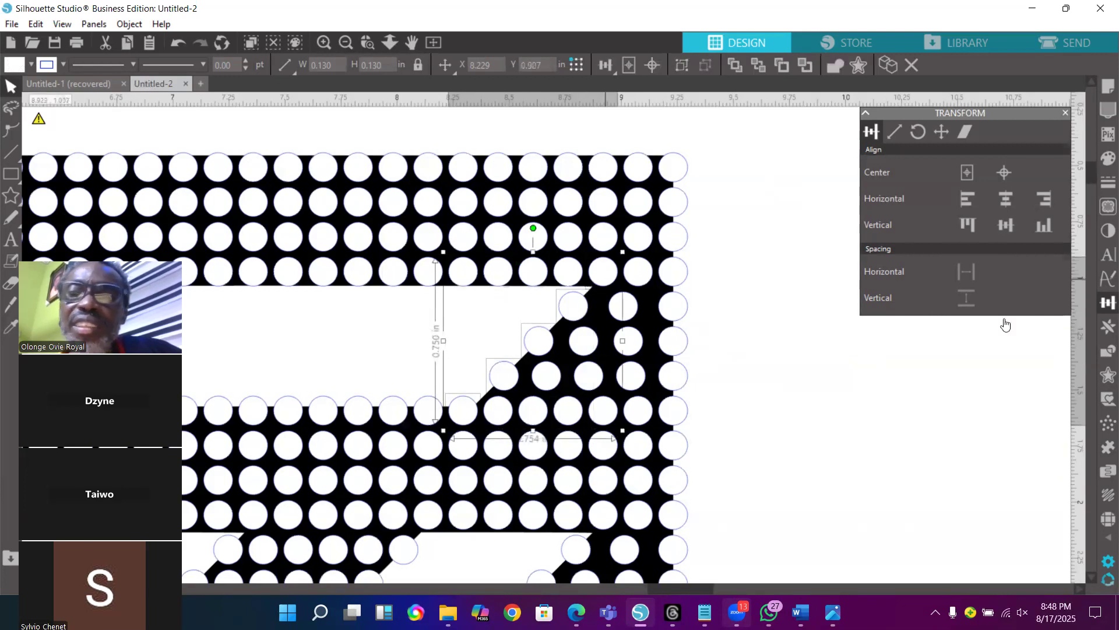
{"action": "left_click", "coordinate": [970, 271]}
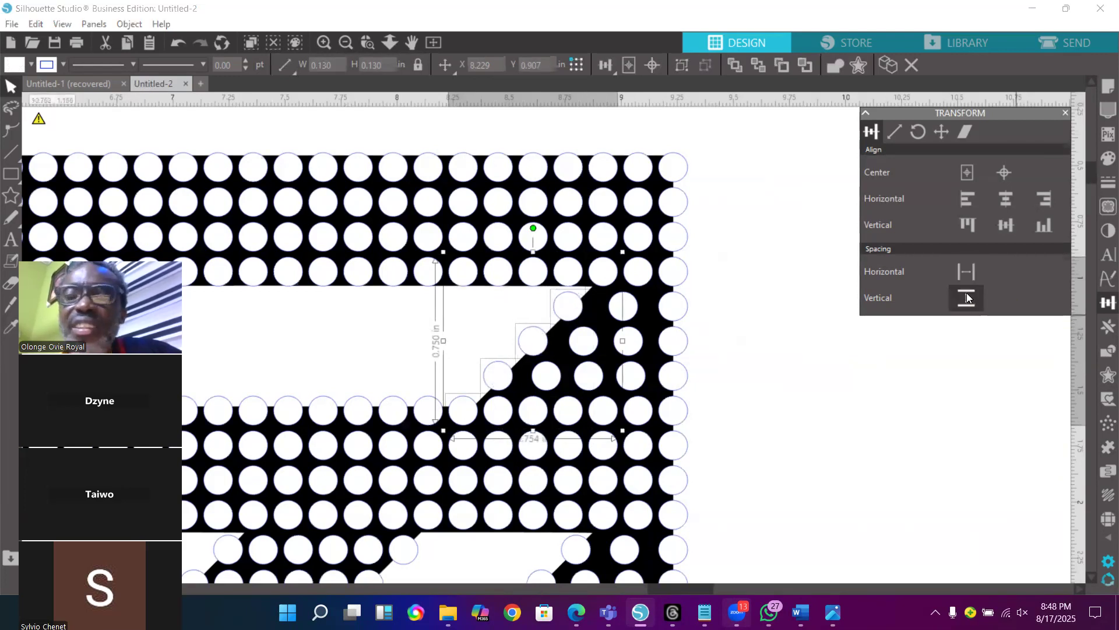
Duplicate the three diagonal edge stones of the upper-right wedge, placing the copies slightly to the right
{"action": "left_click", "coordinate": [576, 304]}
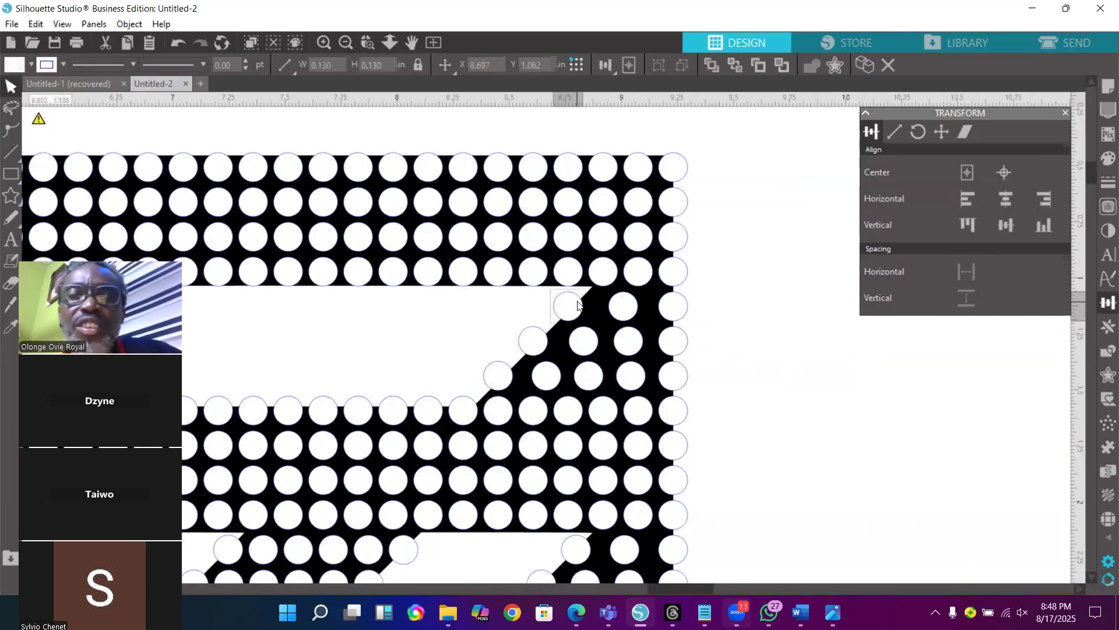
{"action": "left_click", "coordinate": [544, 347], "text": "shift"}
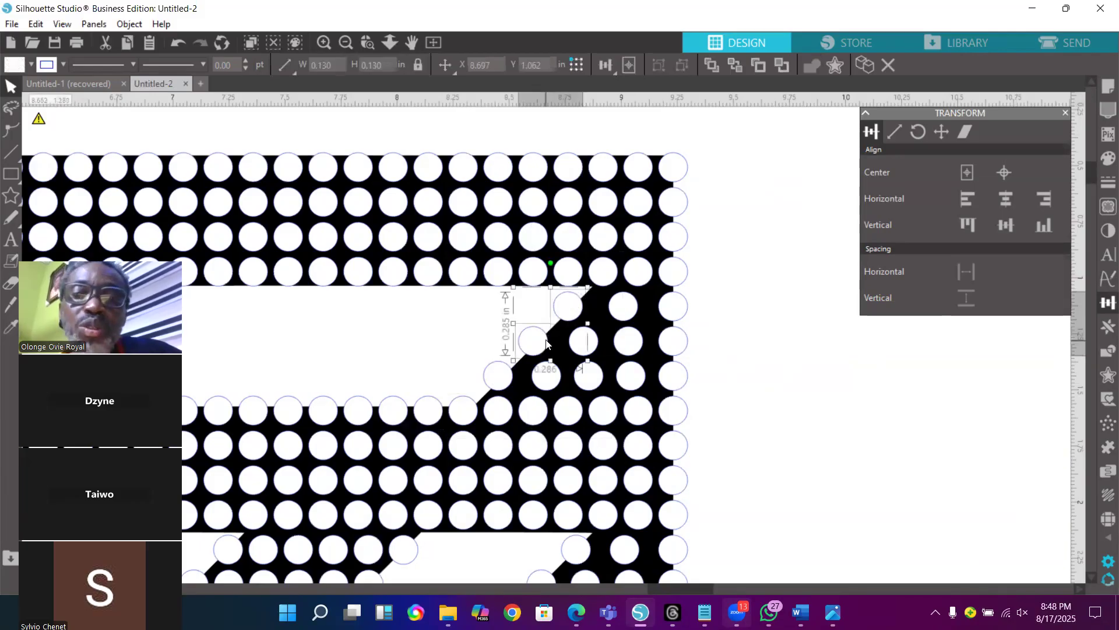
{"action": "left_click", "coordinate": [501, 380], "text": "shift"}
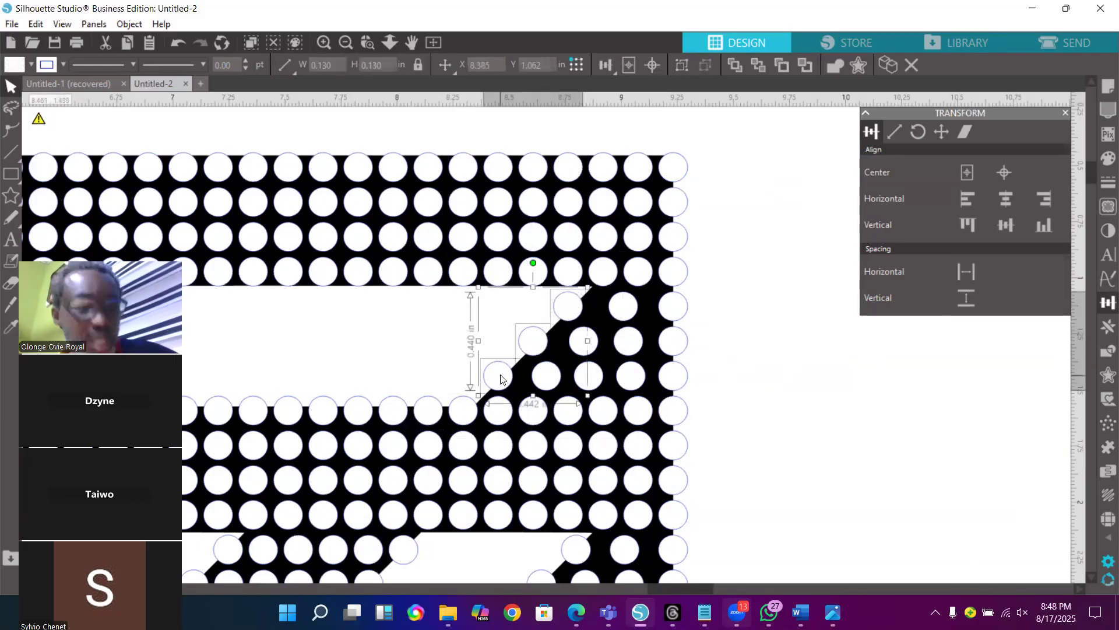
{"action": "left_click_drag", "start_coordinate": [506, 372], "coordinate": [521, 372]}
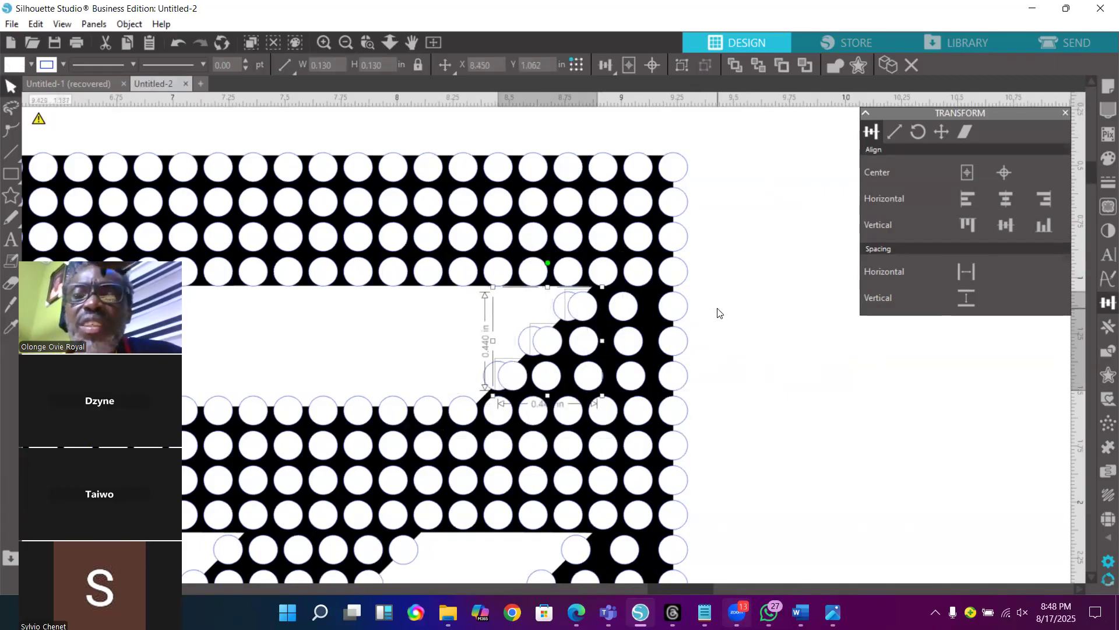
Move the framed K's black backing aside to the left and space the stones evenly in the horizontal direction in each of the upper-right wedge's three rows
{"action": "left_click_drag", "start_coordinate": [657, 300], "coordinate": [200, 274]}
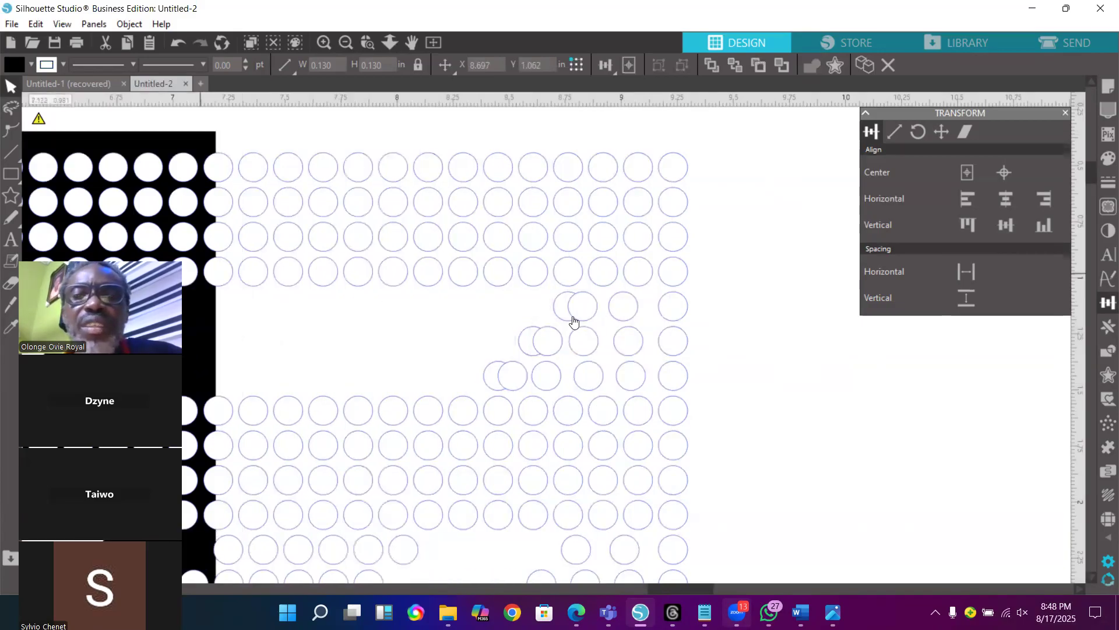
{"action": "left_click_drag", "start_coordinate": [714, 309], "coordinate": [545, 326]}
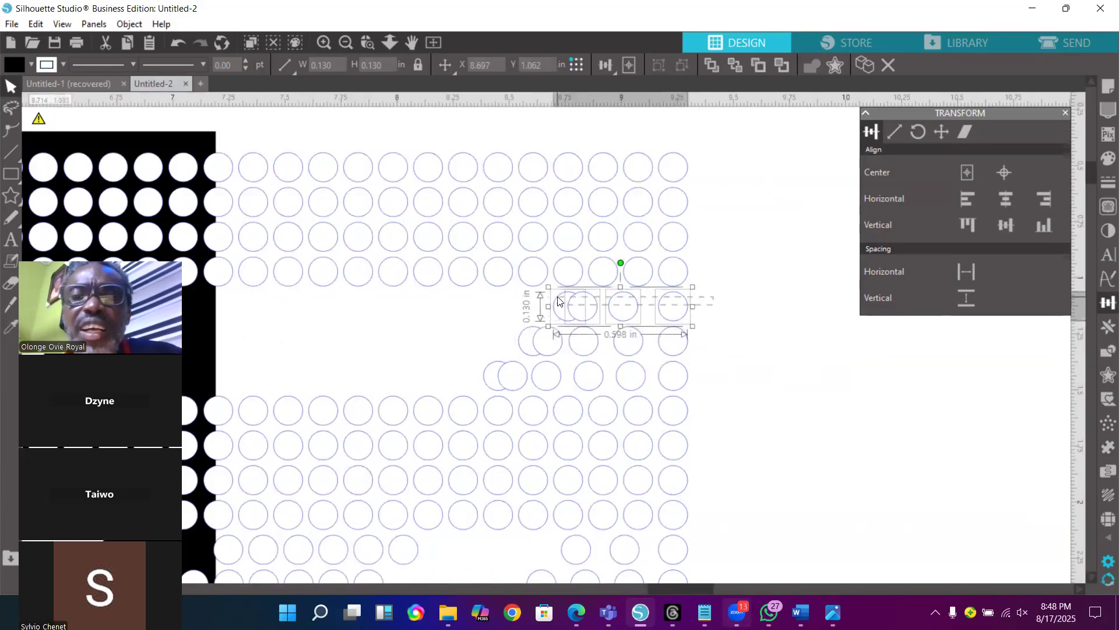
{"action": "left_click", "coordinate": [962, 273]}
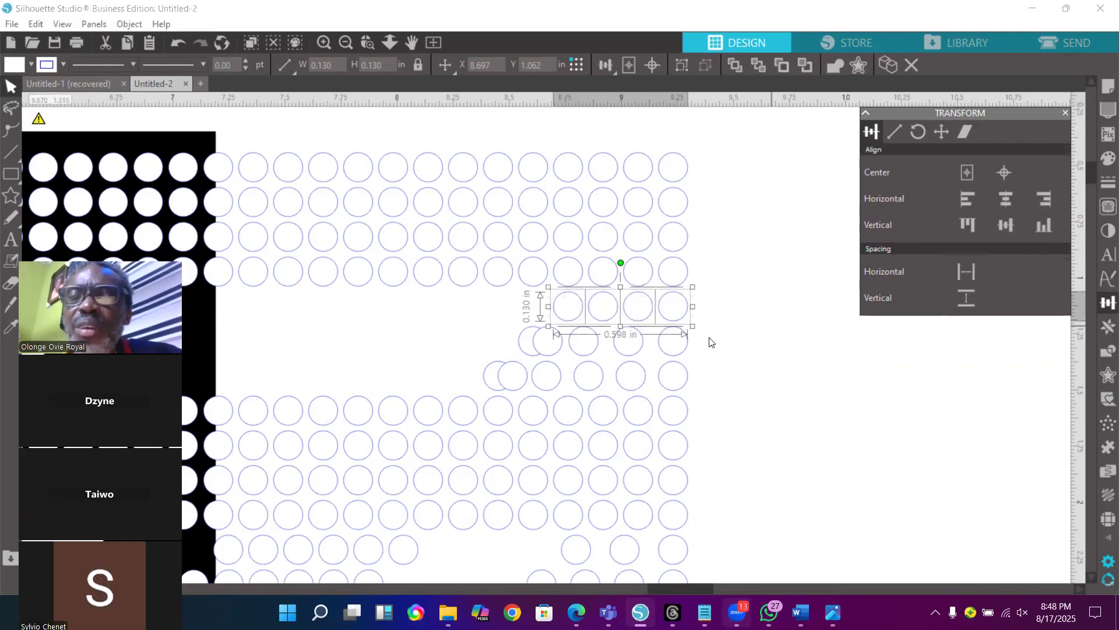
{"action": "left_click_drag", "start_coordinate": [710, 342], "coordinate": [525, 334]}
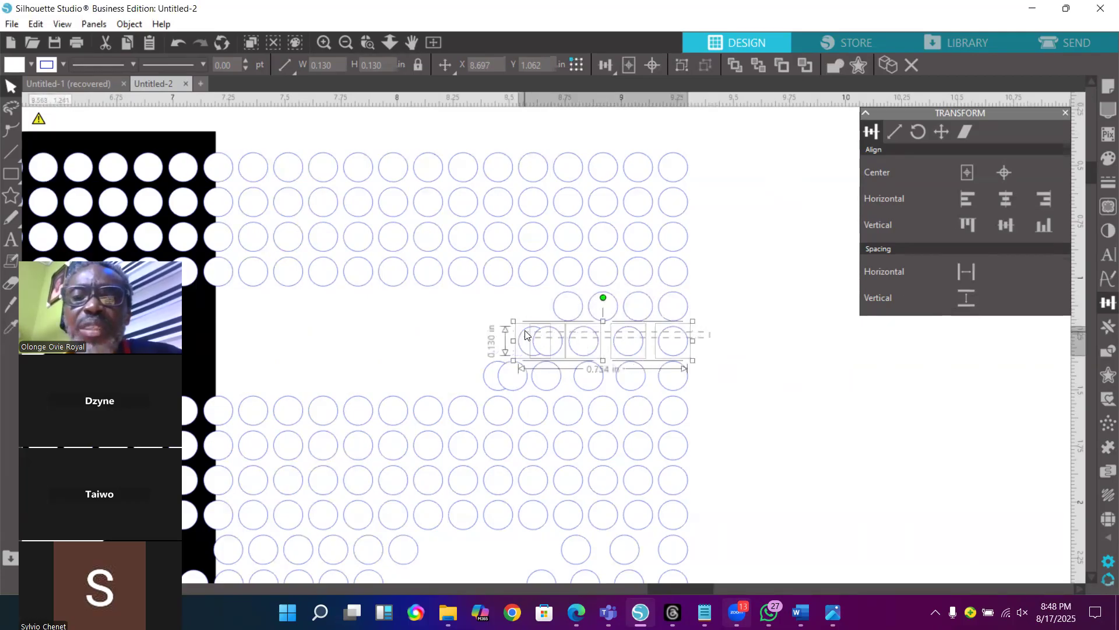
{"action": "left_click", "coordinate": [967, 271]}
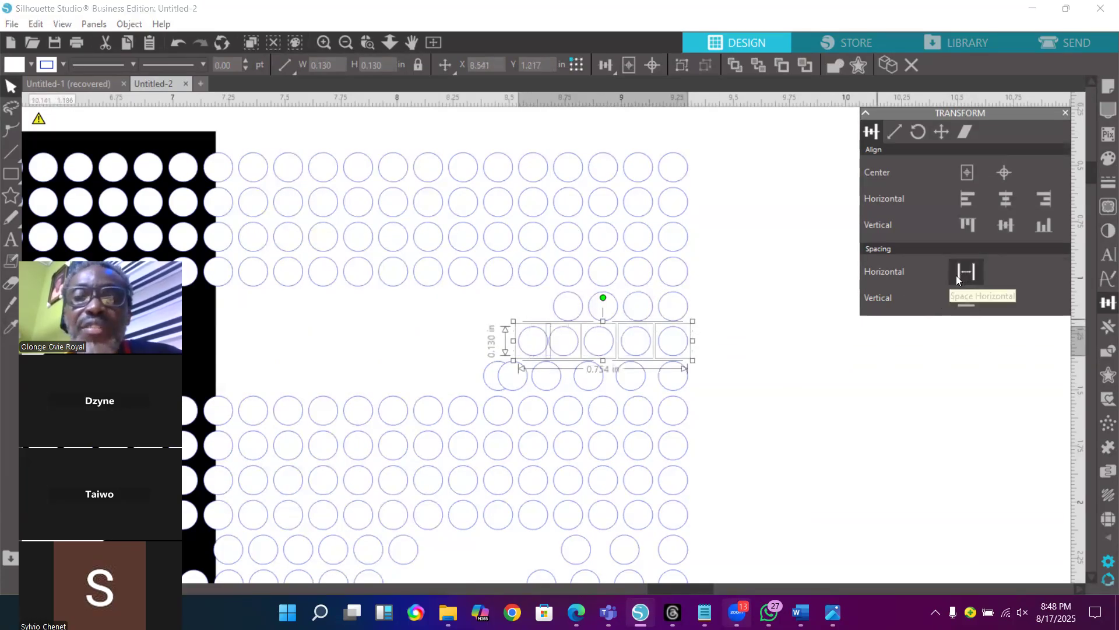
{"action": "left_click_drag", "start_coordinate": [710, 373], "coordinate": [493, 372]}
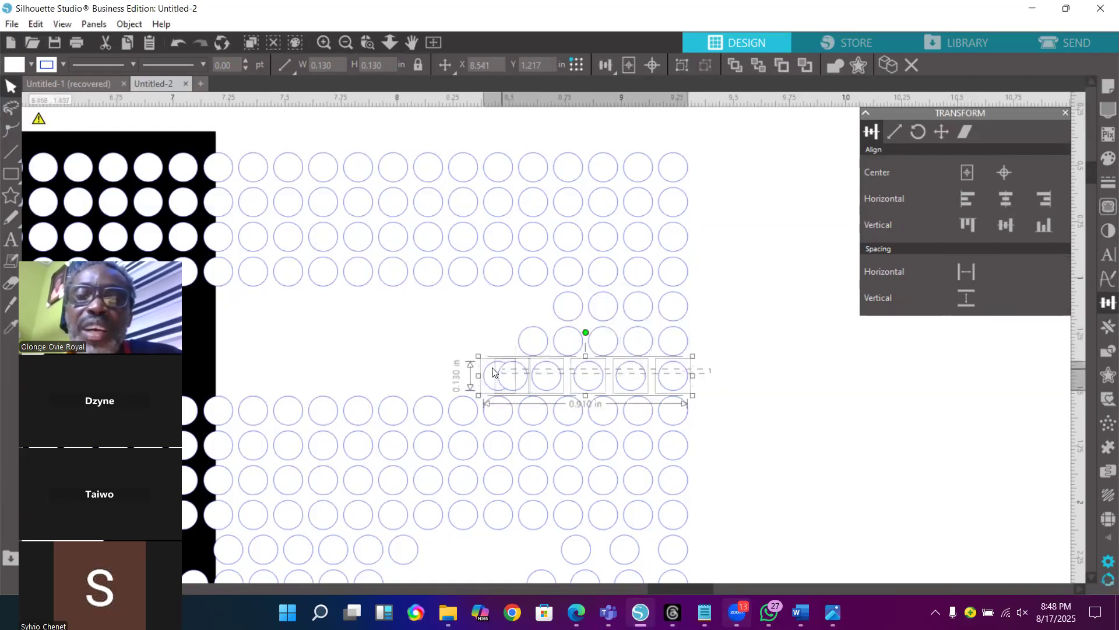
{"action": "left_click", "coordinate": [972, 274]}
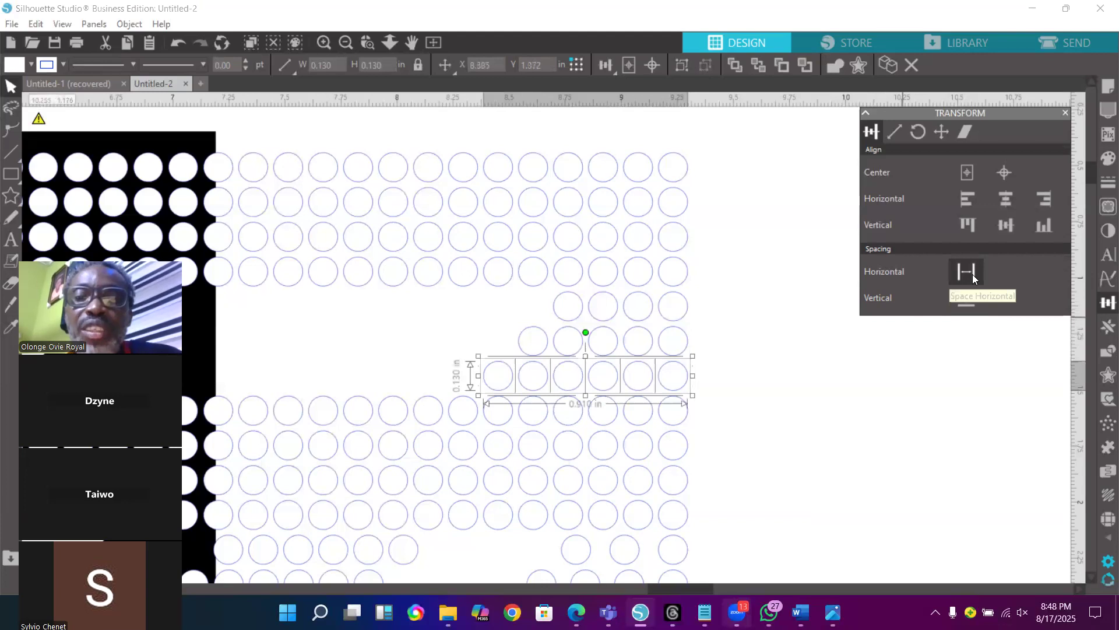
{"action": "left_click", "coordinate": [690, 258]}
{"action": "scroll", "coordinate": [766, 352], "scroll_direction": "down", "scroll_amount": 5}
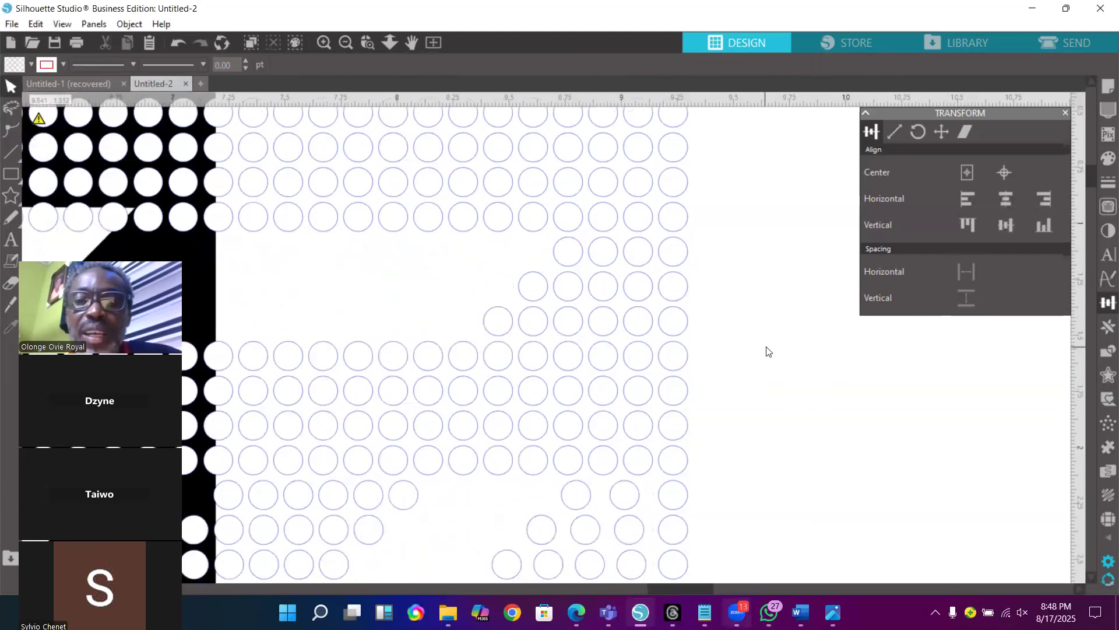
{"action": "scroll", "coordinate": [766, 351], "scroll_direction": "down", "scroll_amount": 3}
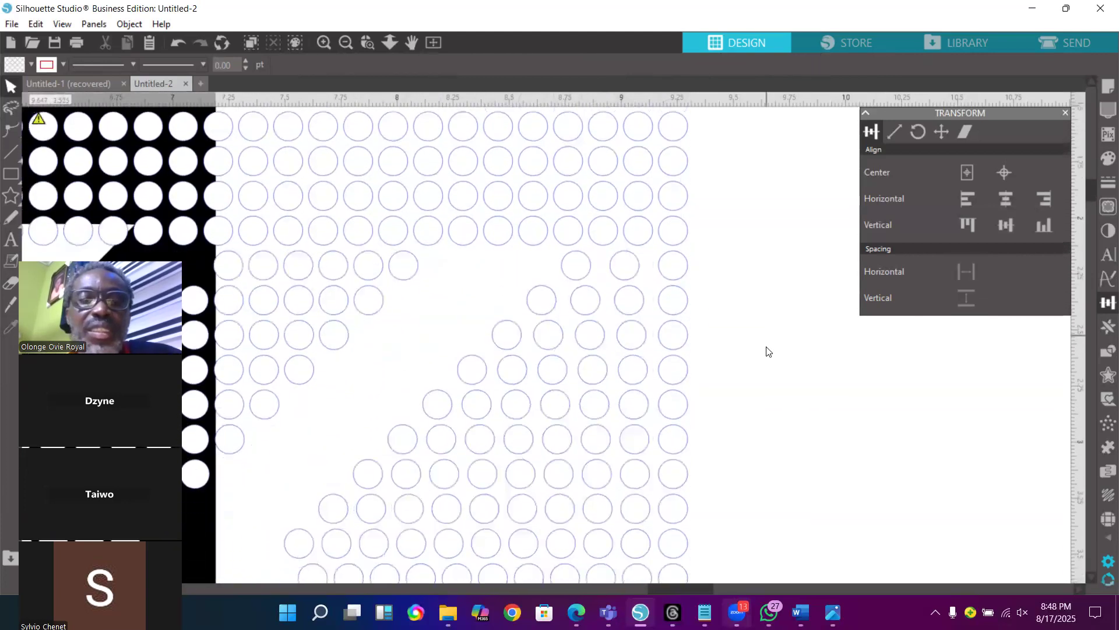
Move the framed K's black backing further left, clear of the framed K's stones and behind the unframed K
{"action": "left_click", "coordinate": [346, 43]}
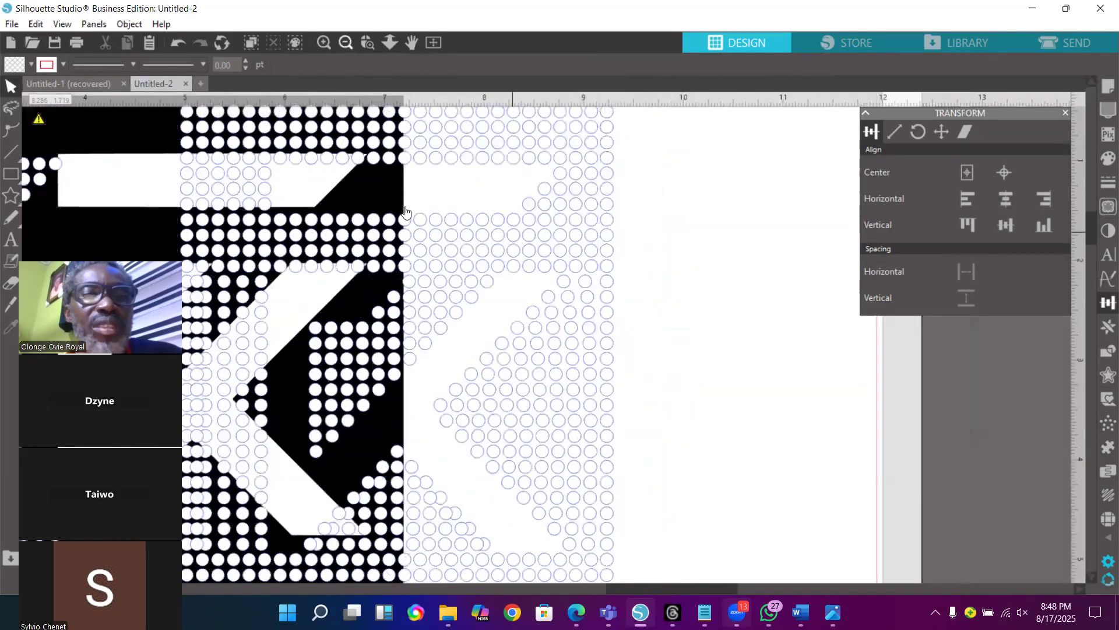
{"action": "scroll", "coordinate": [466, 577], "scroll_direction": "left", "scroll_amount": 5}
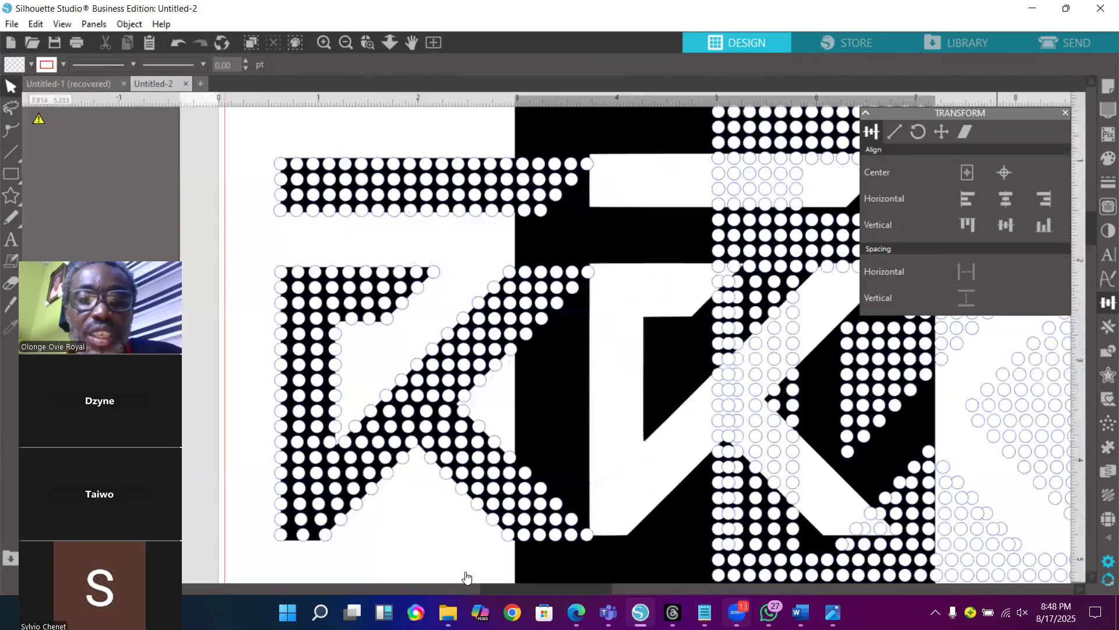
{"action": "left_click_drag", "start_coordinate": [693, 380], "coordinate": [409, 373]}
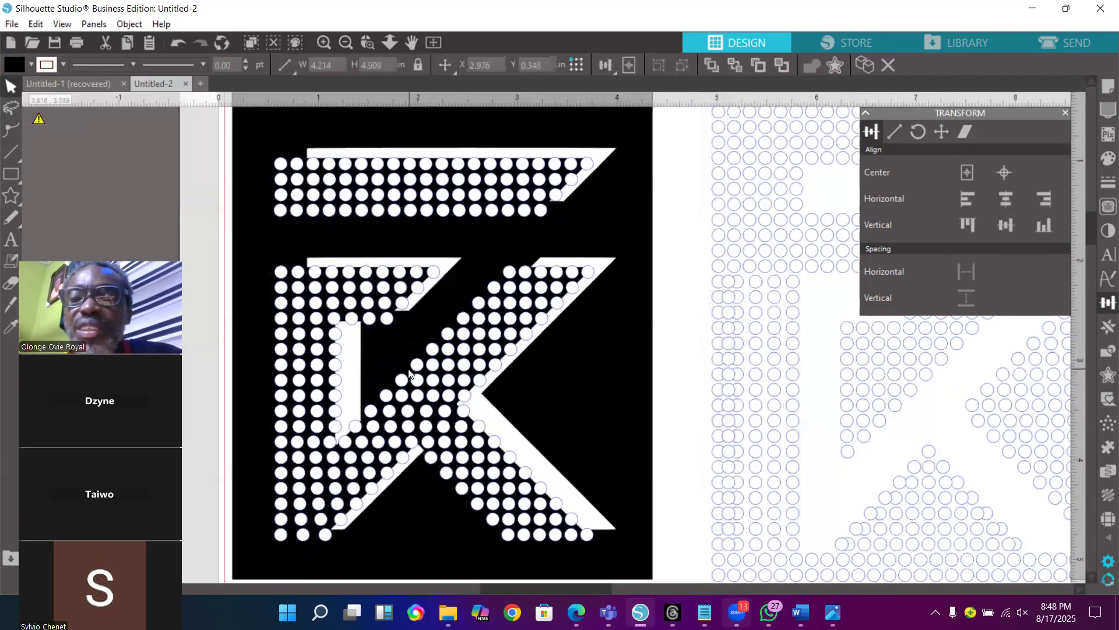
Space the stones in the framed K's left vertical bar evenly in the horizontal direction, in the first uneven row below the upper bars
{"action": "left_click", "coordinate": [811, 290]}
{"action": "left_click", "coordinate": [752, 284]}
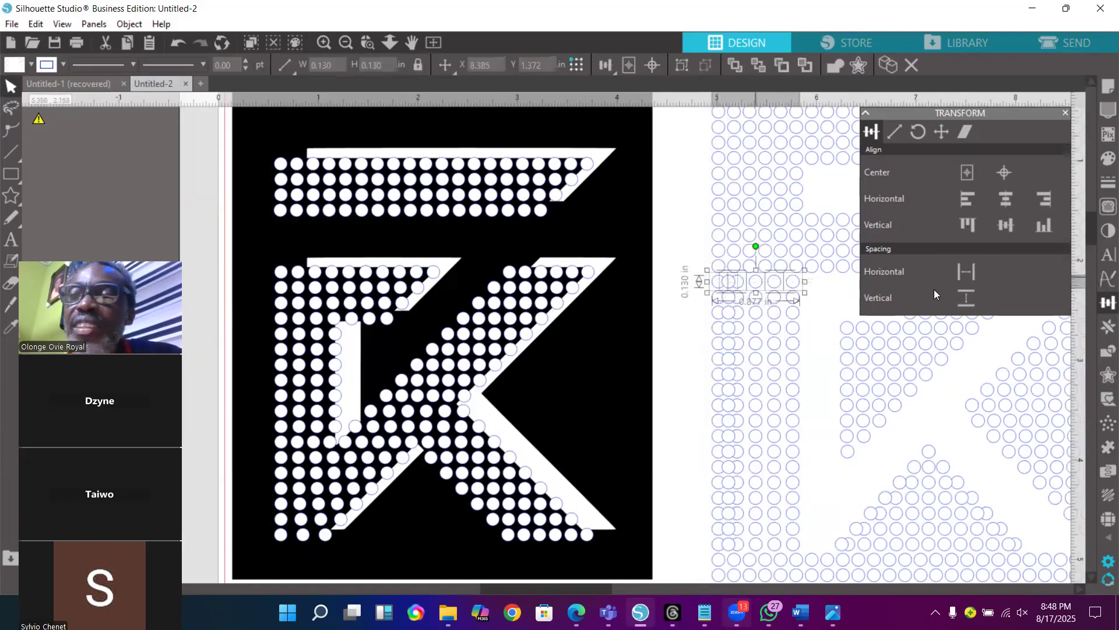
{"action": "left_click", "coordinate": [822, 301]}
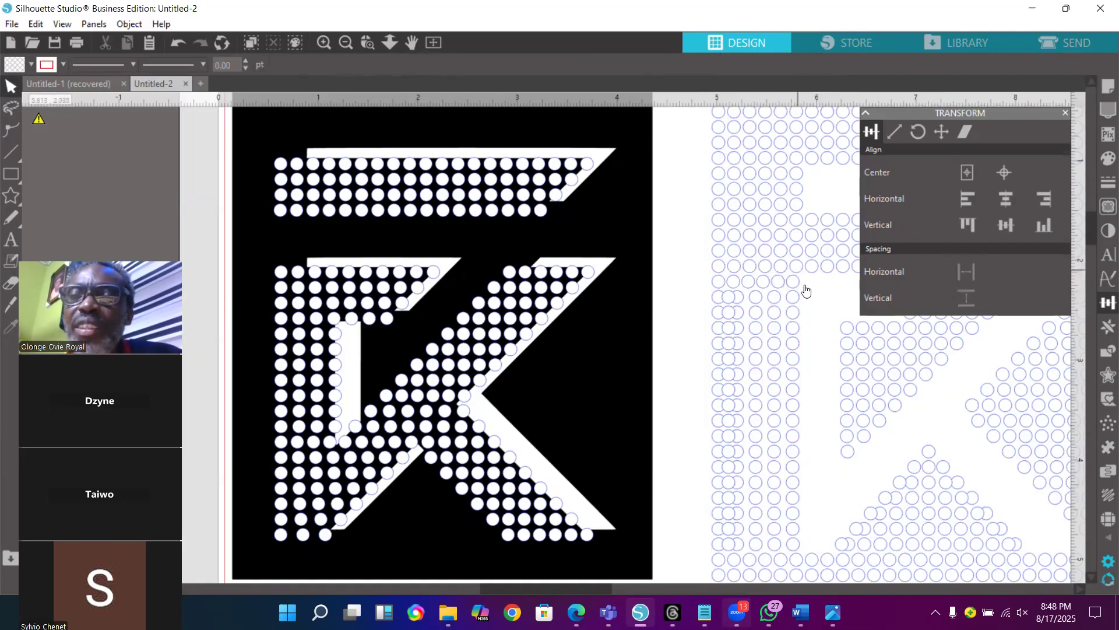
Right-align the left vertical bar's inner edge column of stones with the stone directly above it
{"action": "left_click_drag", "start_coordinate": [797, 286], "coordinate": [791, 540]}
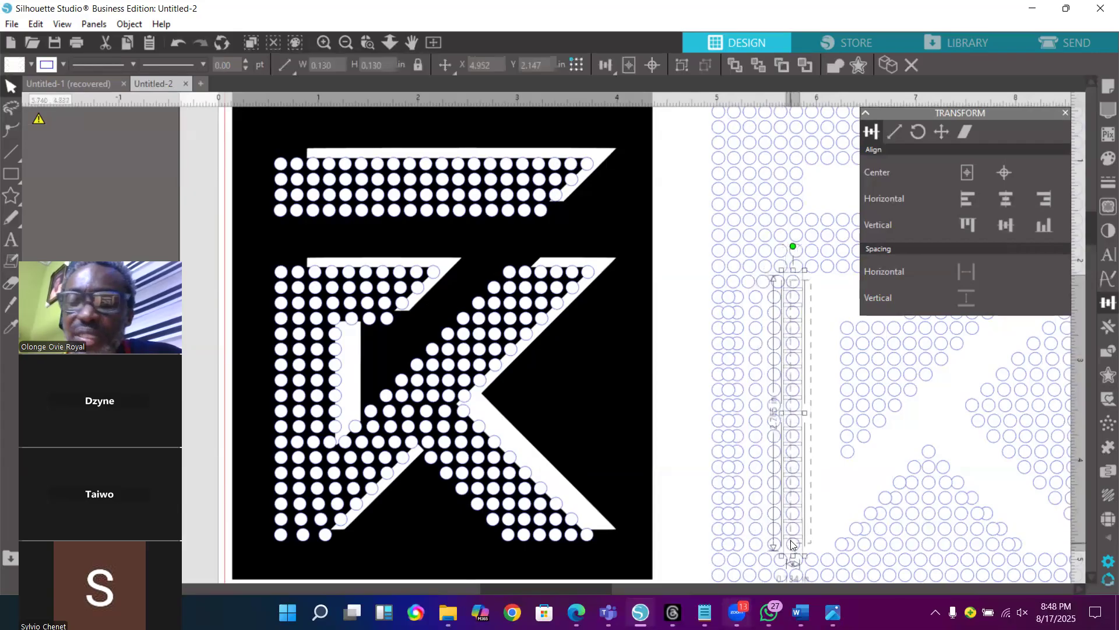
{"action": "left_click", "coordinate": [795, 267], "text": "shift"}
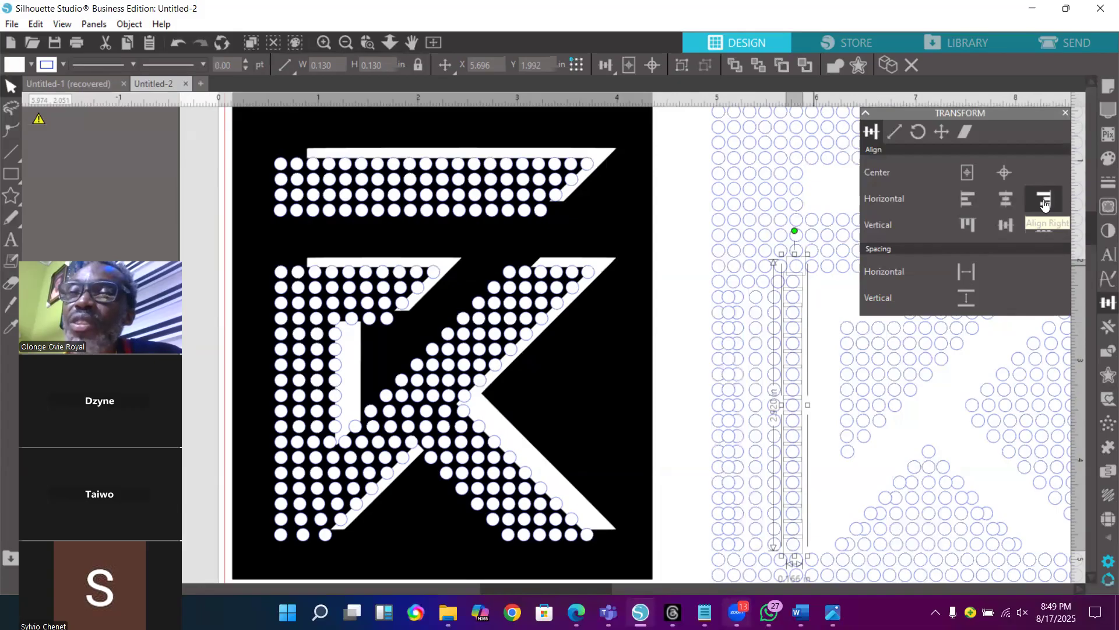
{"action": "left_click", "coordinate": [1044, 201]}
Space the stones evenly in the horizontal direction in each of the left vertical bar's first six rows below the upper bars
{"action": "left_click_drag", "start_coordinate": [829, 290], "coordinate": [713, 282]}
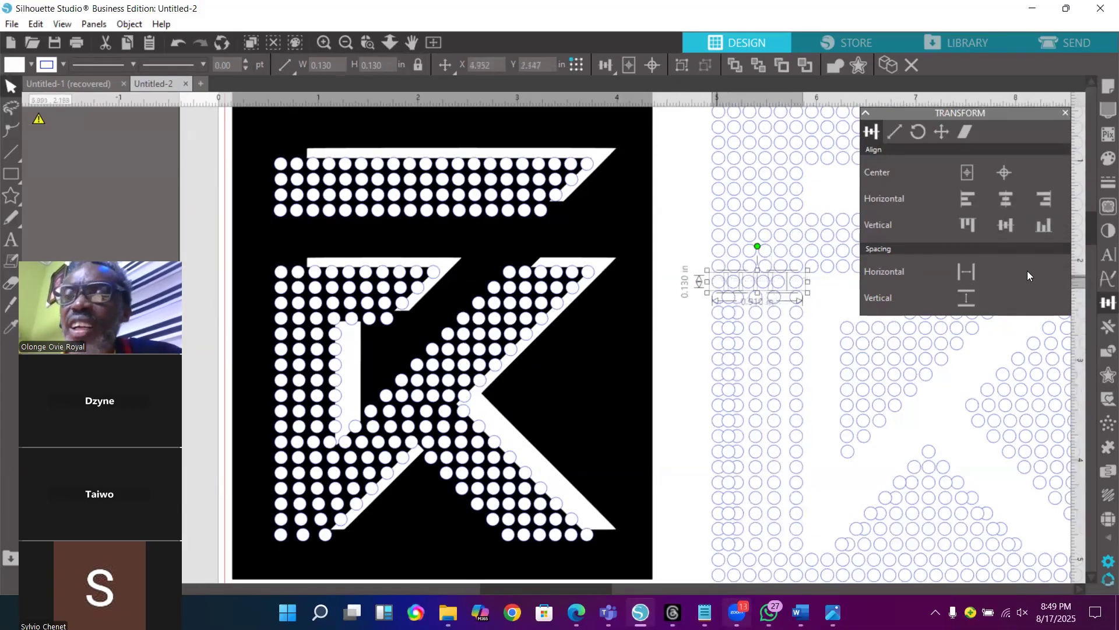
{"action": "left_click_drag", "start_coordinate": [818, 297], "coordinate": [702, 297]}
{"action": "left_click", "coordinate": [966, 271]}
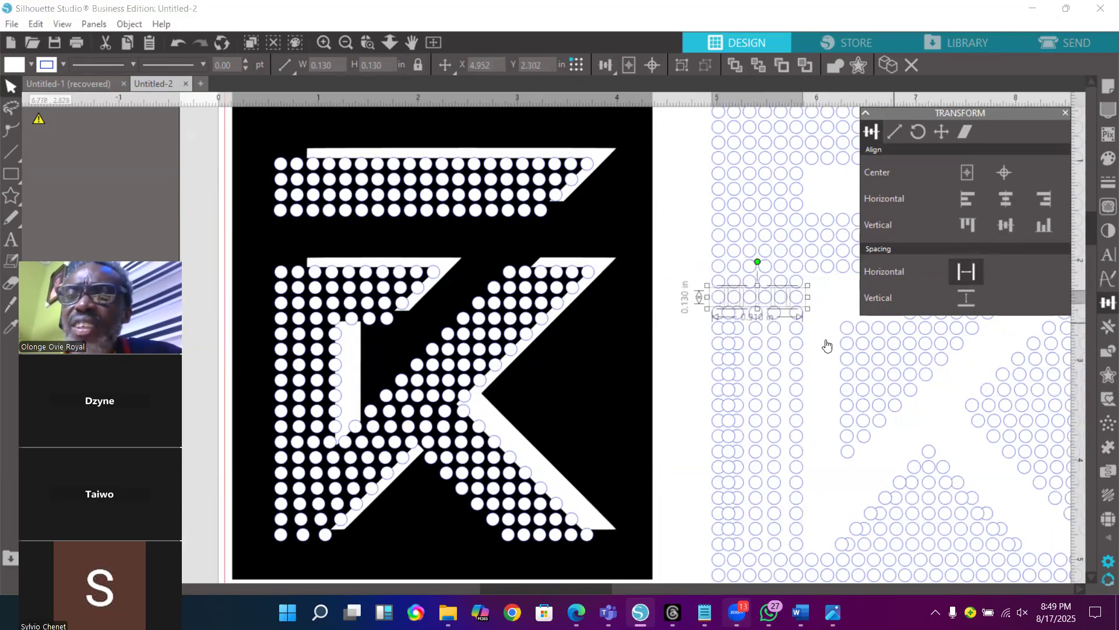
{"action": "left_click_drag", "start_coordinate": [822, 313], "coordinate": [714, 315]}
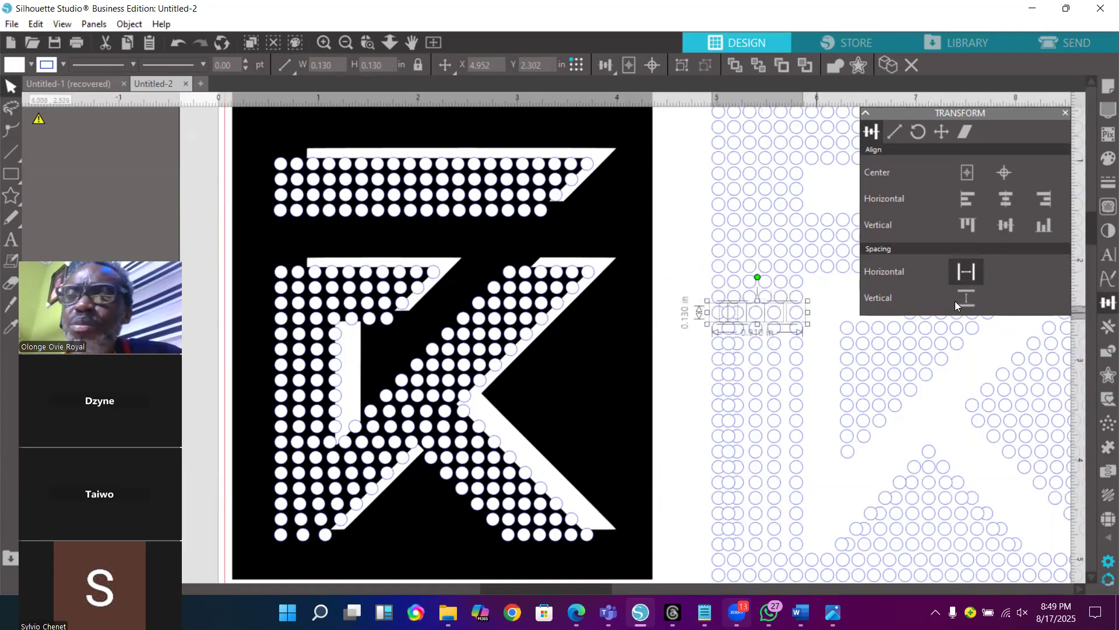
{"action": "left_click", "coordinate": [967, 271]}
{"action": "left_click_drag", "start_coordinate": [822, 330], "coordinate": [714, 332]}
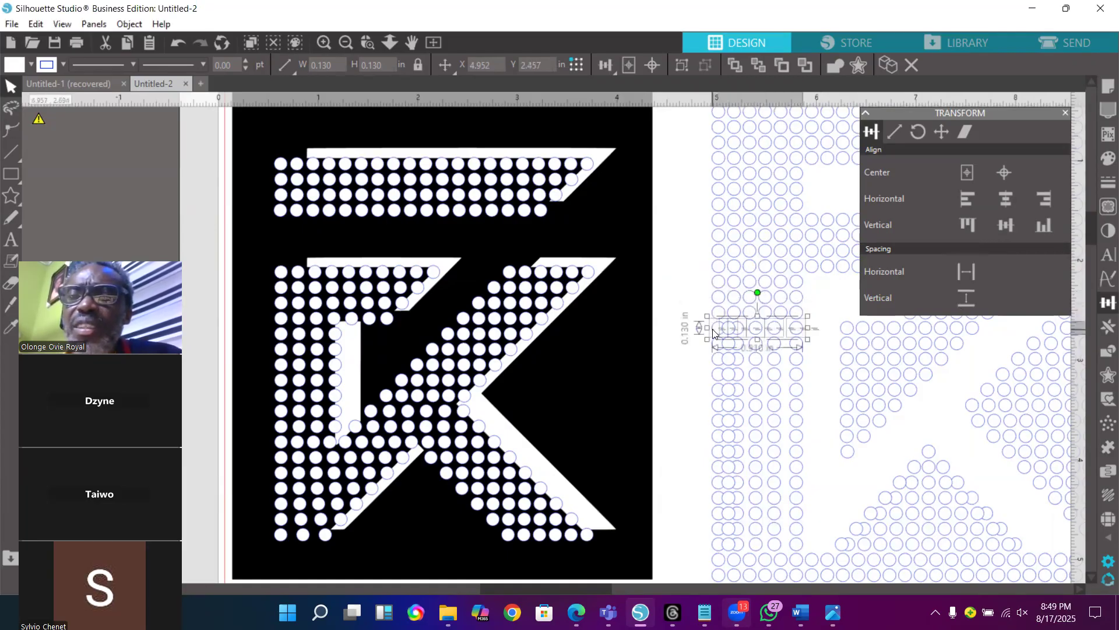
{"action": "left_click", "coordinate": [966, 271]}
{"action": "left_click_drag", "start_coordinate": [819, 349], "coordinate": [719, 342]}
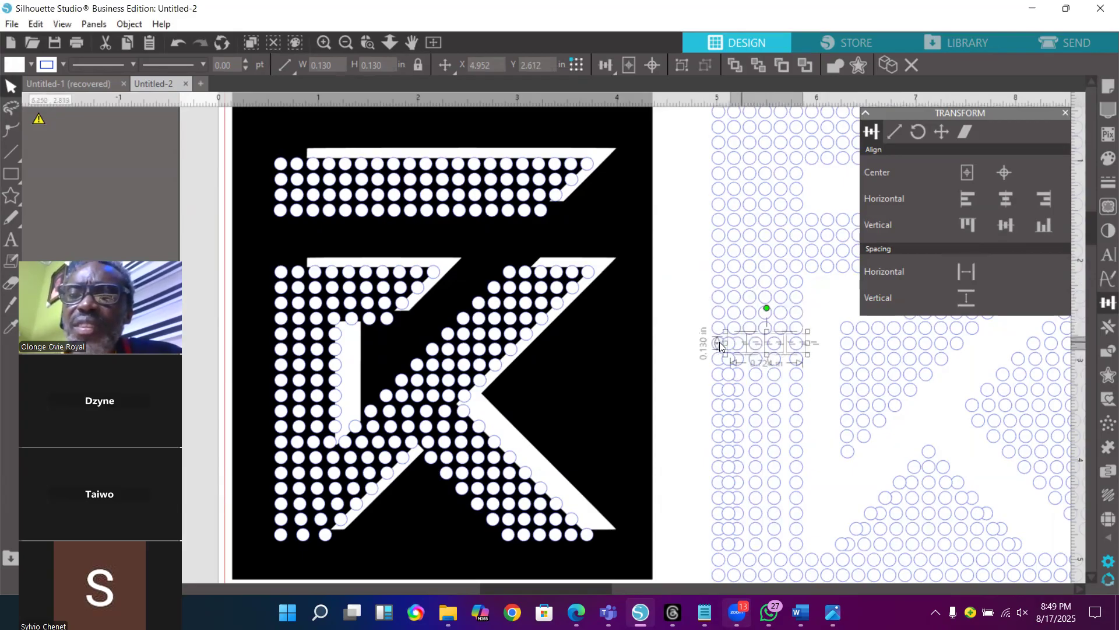
{"action": "left_click", "coordinate": [966, 272]}
{"action": "left_click_drag", "start_coordinate": [820, 363], "coordinate": [717, 359]}
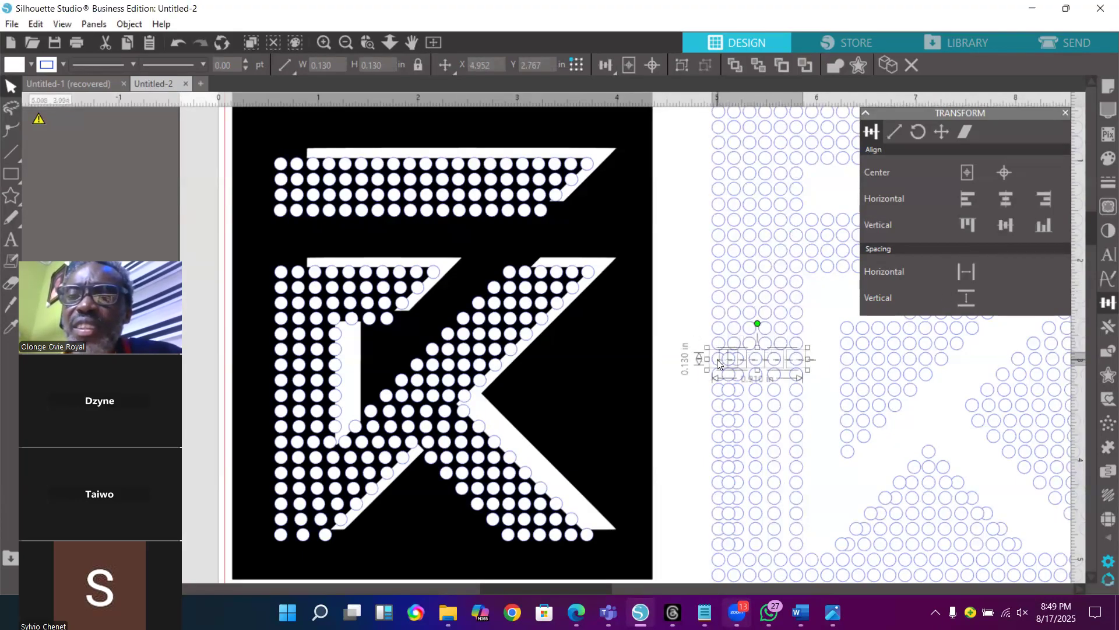
{"action": "left_click", "coordinate": [959, 273]}
Space the stones evenly in the horizontal direction in each of the next six rows, through the middle of the left vertical bar
{"action": "left_click_drag", "start_coordinate": [818, 380], "coordinate": [714, 379]}
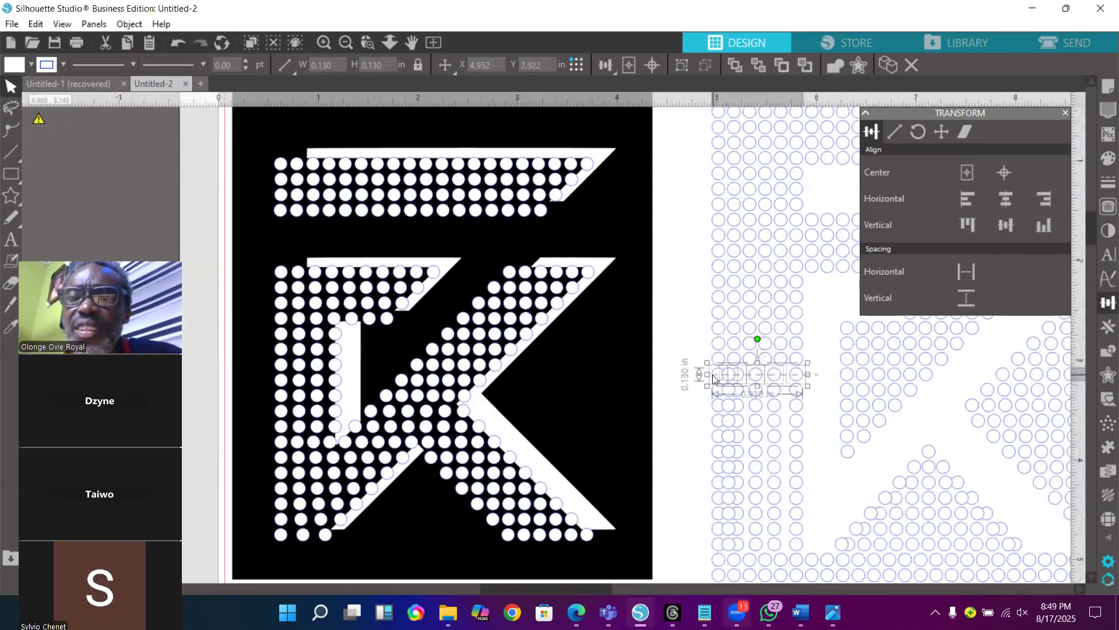
{"action": "left_click", "coordinate": [967, 271]}
{"action": "left_click_drag", "start_coordinate": [815, 394], "coordinate": [714, 389]}
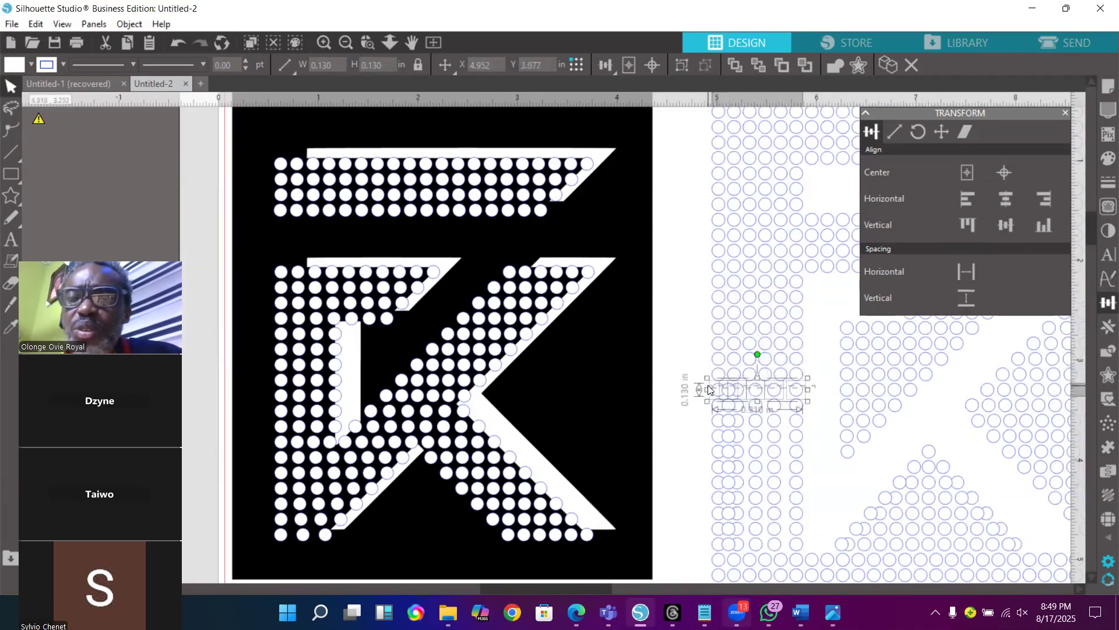
{"action": "left_click", "coordinate": [967, 274]}
{"action": "left_click_drag", "start_coordinate": [819, 411], "coordinate": [715, 404]}
{"action": "left_click", "coordinate": [962, 279]}
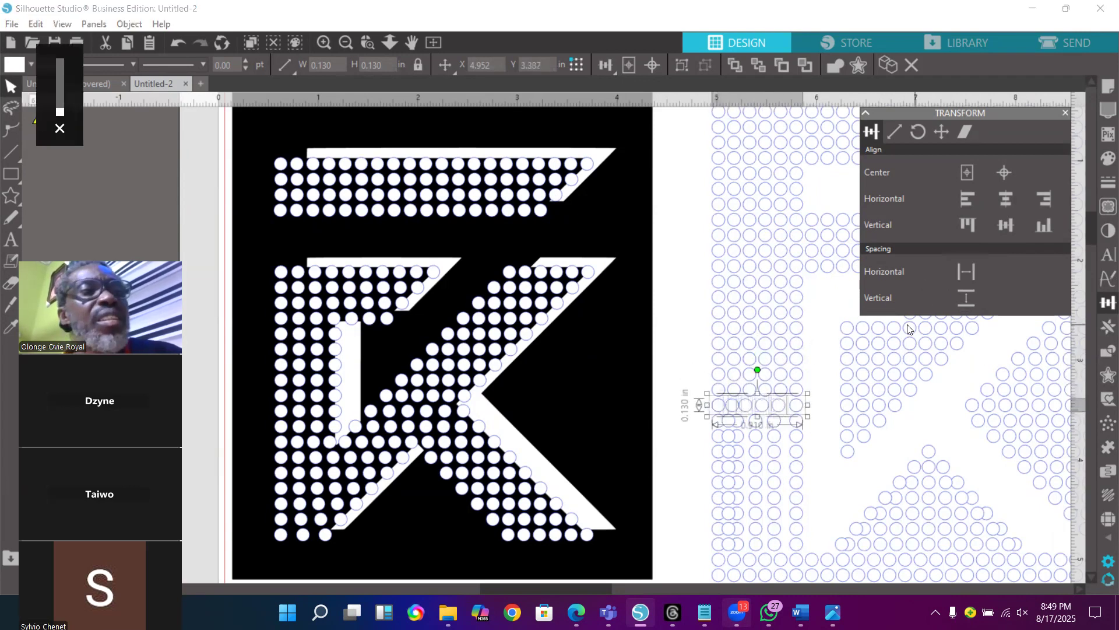
{"action": "left_click_drag", "start_coordinate": [815, 425], "coordinate": [710, 427]}
{"action": "left_click", "coordinate": [971, 275]}
{"action": "left_click", "coordinate": [972, 272]}
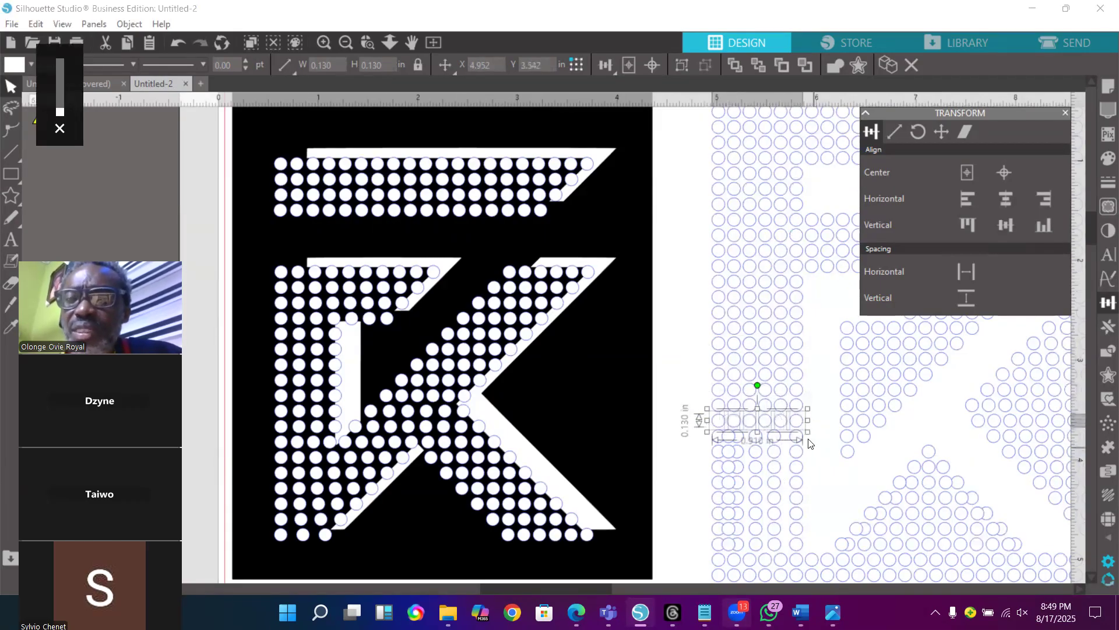
{"action": "left_click_drag", "start_coordinate": [816, 441], "coordinate": [724, 433]}
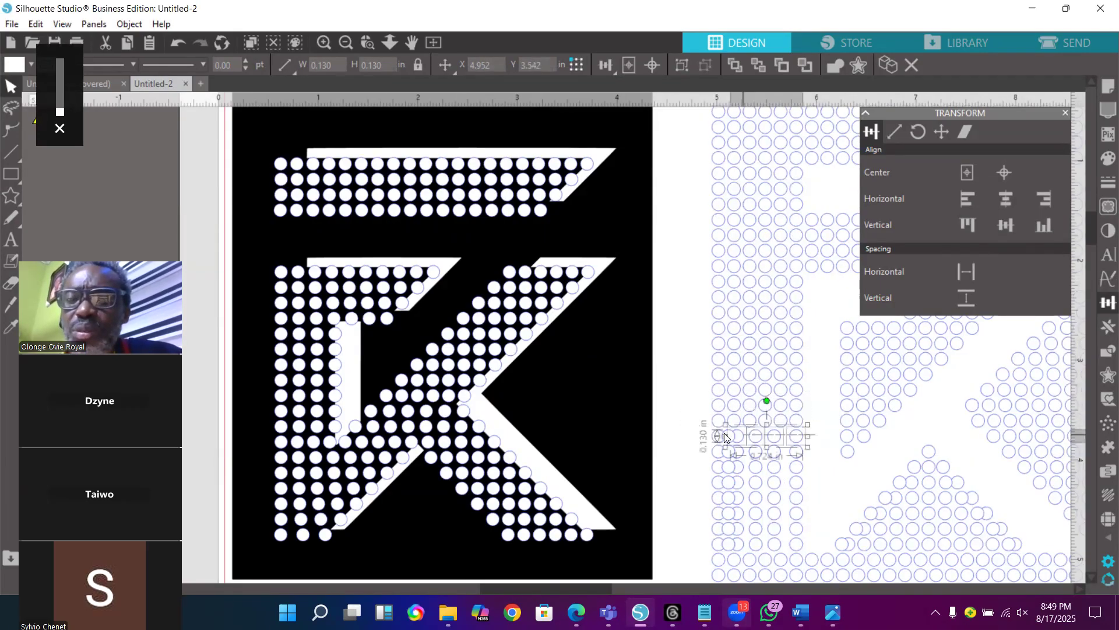
{"action": "left_click", "coordinate": [966, 271]}
{"action": "left_click_drag", "start_coordinate": [820, 454], "coordinate": [719, 455]}
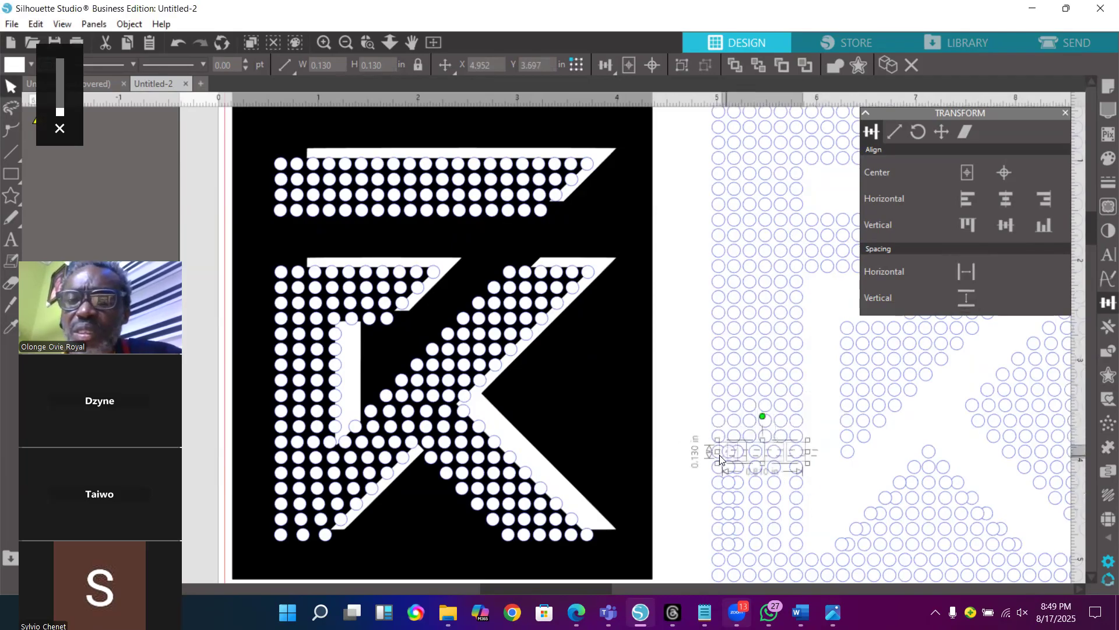
{"action": "left_click", "coordinate": [966, 271]}
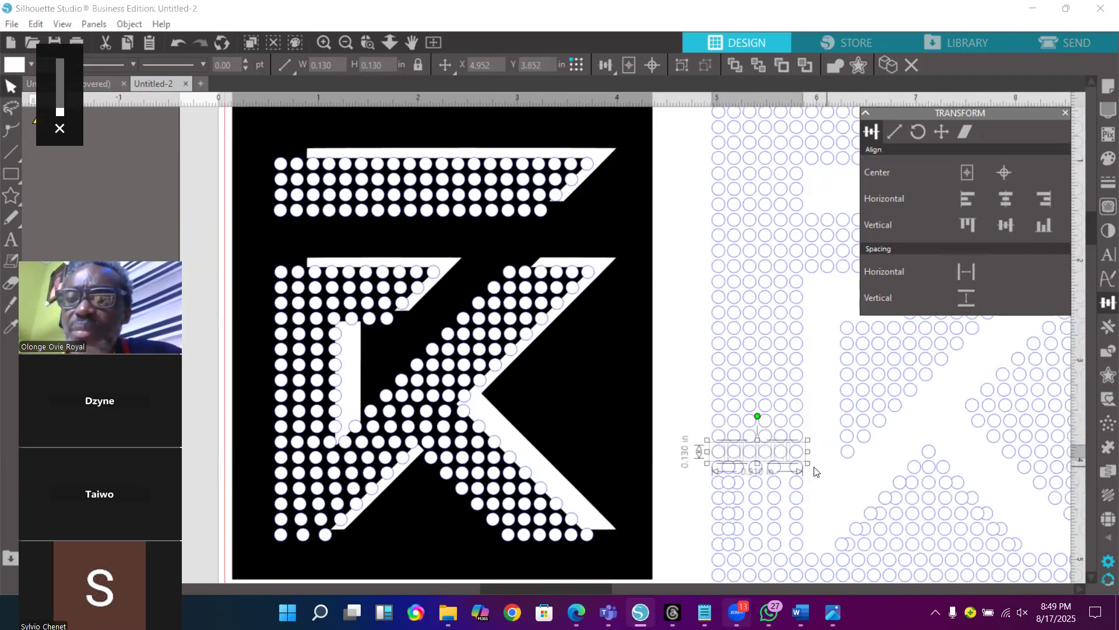
Space the stones evenly in the horizontal direction in each of the left vertical bar's last six rows above the bottom bar
{"action": "left_click_drag", "start_coordinate": [820, 471], "coordinate": [720, 468]}
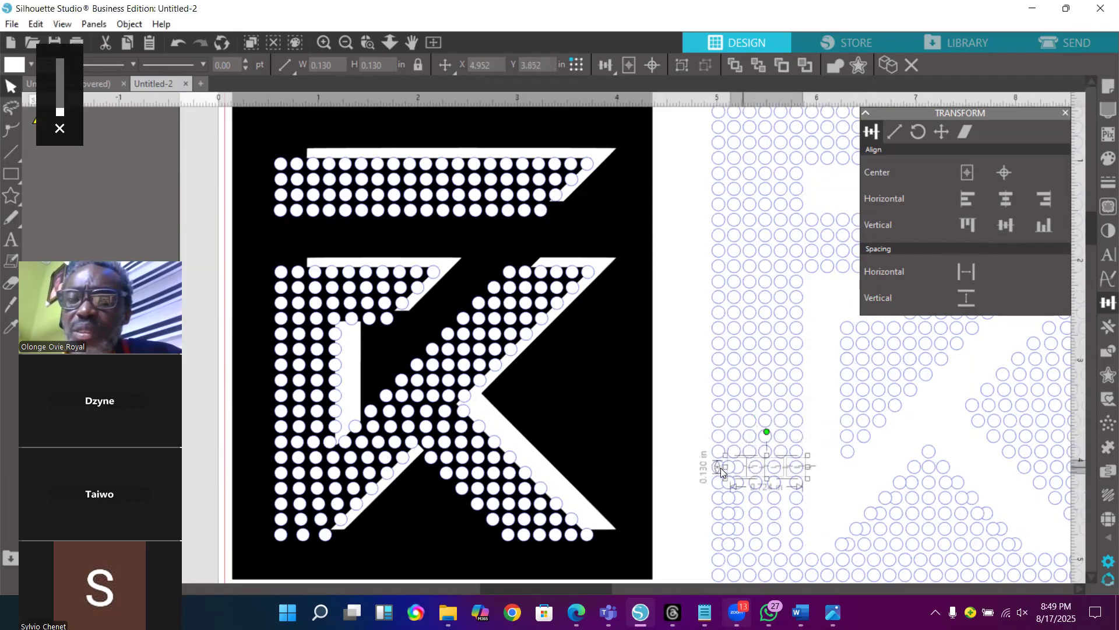
{"action": "left_click", "coordinate": [963, 273]}
{"action": "left_click_drag", "start_coordinate": [826, 482], "coordinate": [714, 484]}
{"action": "left_click", "coordinate": [966, 270]}
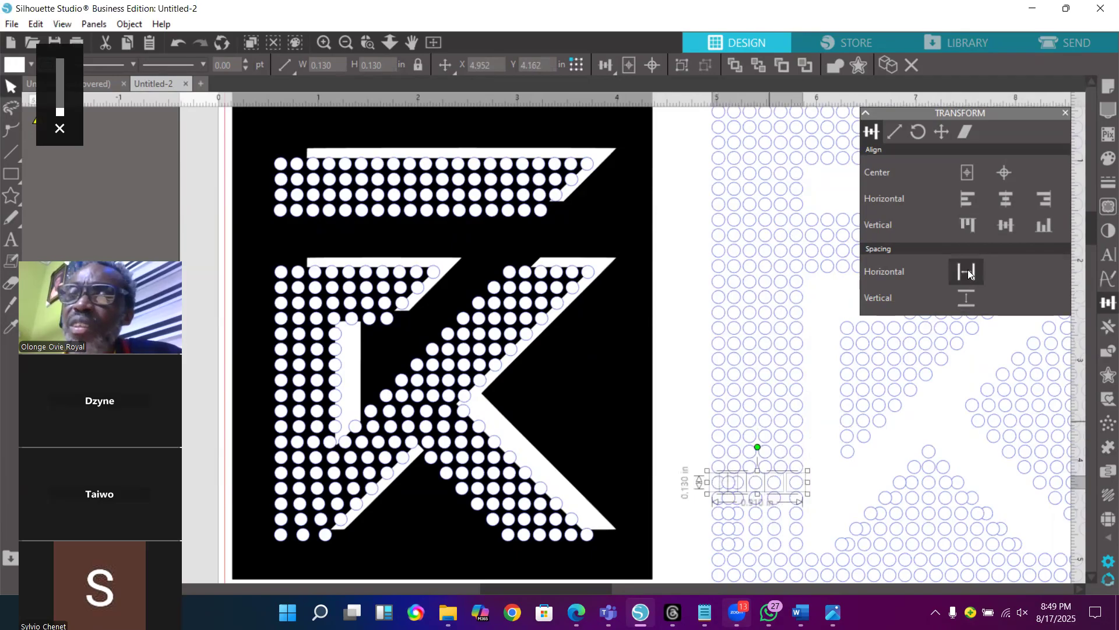
{"action": "left_click", "coordinate": [968, 273]}
{"action": "left_click_drag", "start_coordinate": [822, 499], "coordinate": [714, 500]}
{"action": "left_click", "coordinate": [968, 273]}
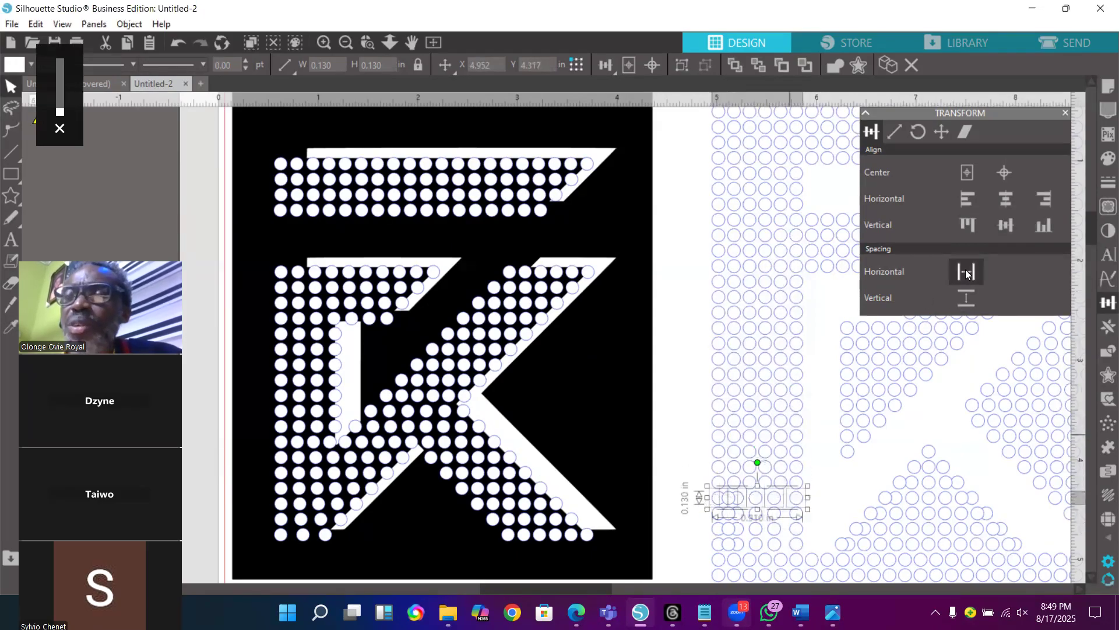
{"action": "left_click_drag", "start_coordinate": [822, 516], "coordinate": [714, 516]}
{"action": "left_click", "coordinate": [967, 273]}
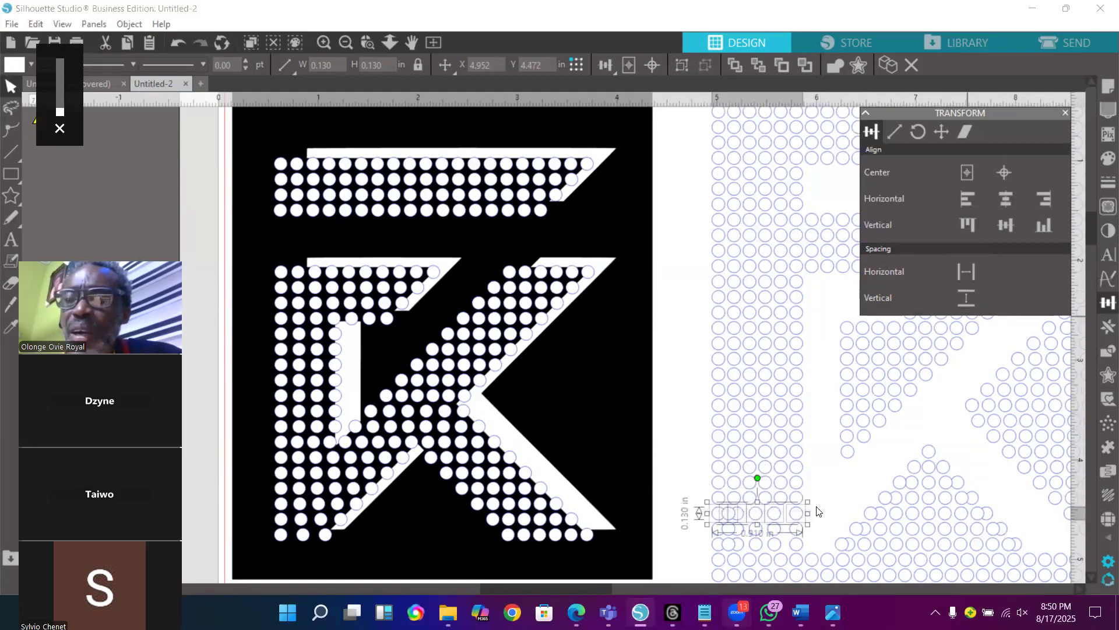
{"action": "left_click_drag", "start_coordinate": [822, 532], "coordinate": [714, 529]}
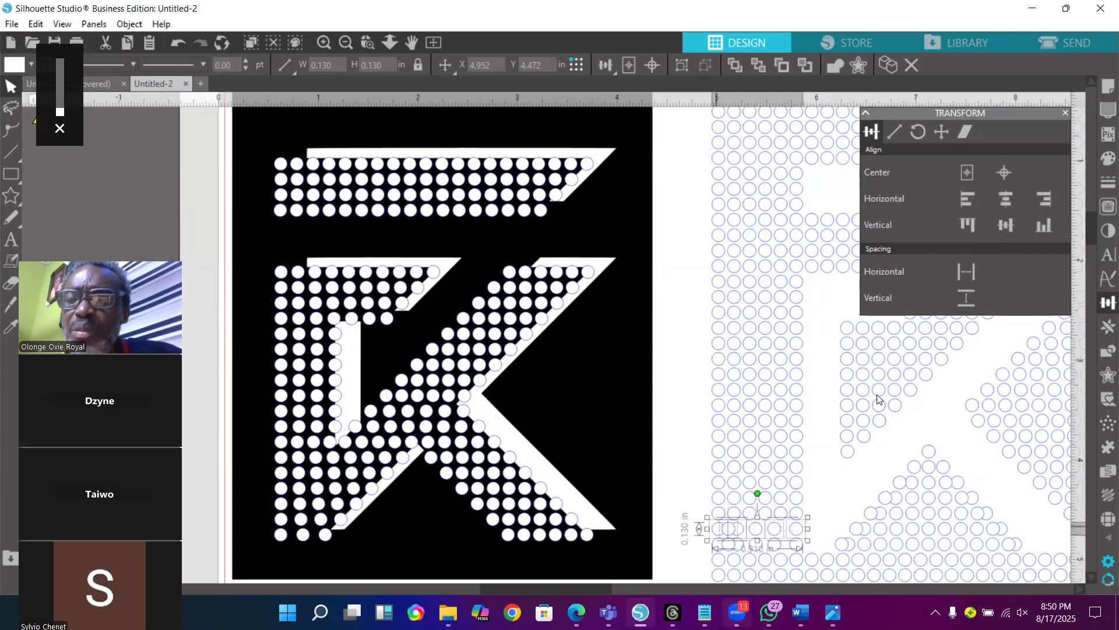
{"action": "left_click", "coordinate": [968, 271]}
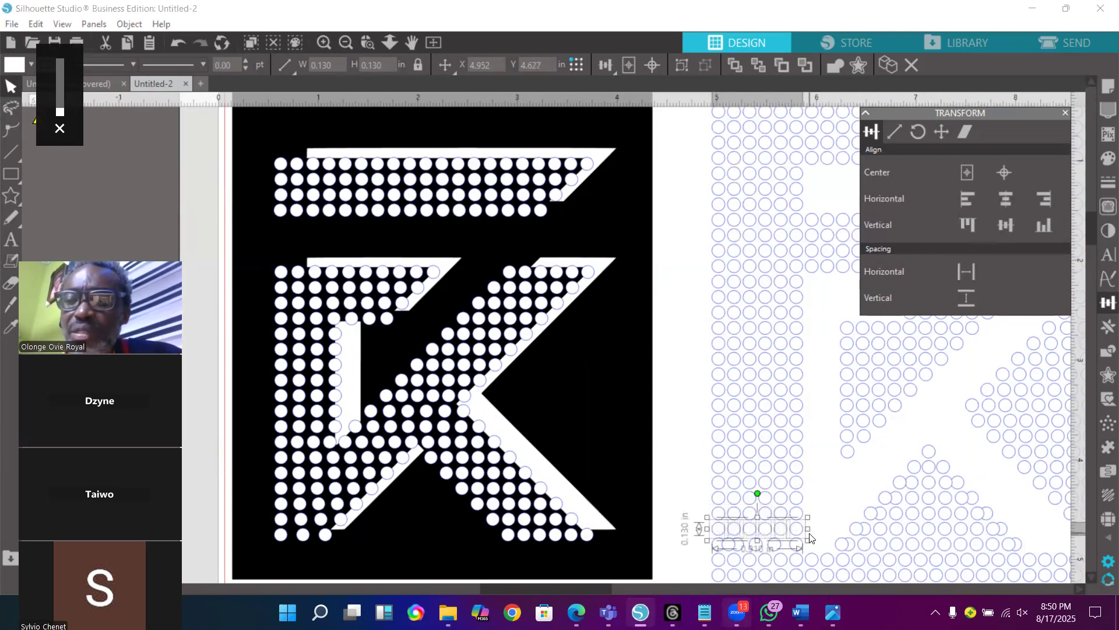
{"action": "left_click_drag", "start_coordinate": [819, 548], "coordinate": [720, 542]}
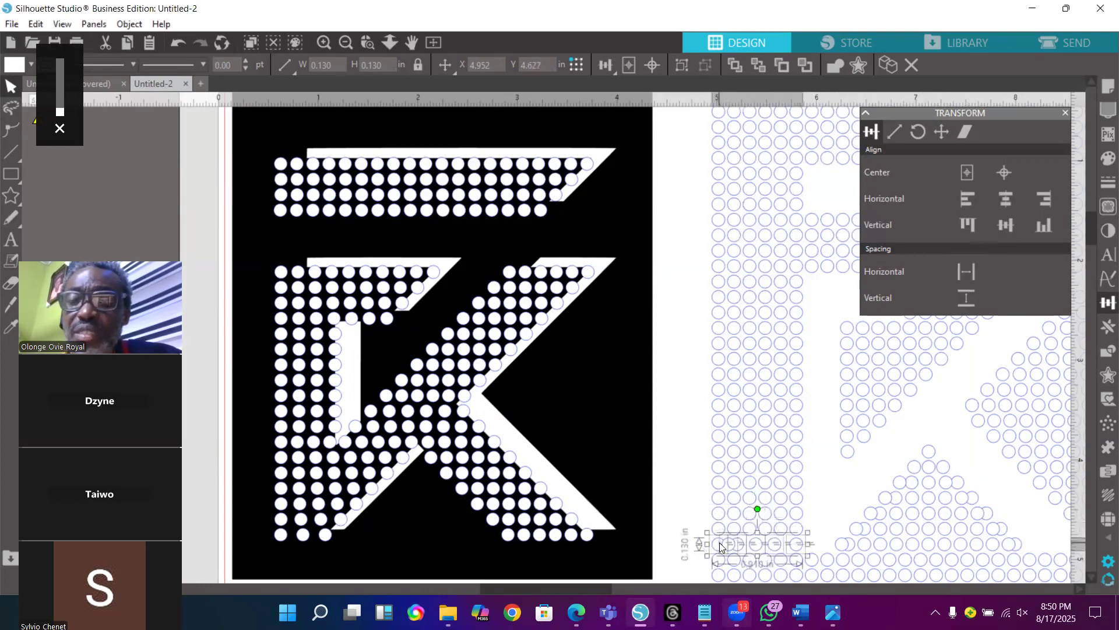
{"action": "left_click", "coordinate": [973, 269]}
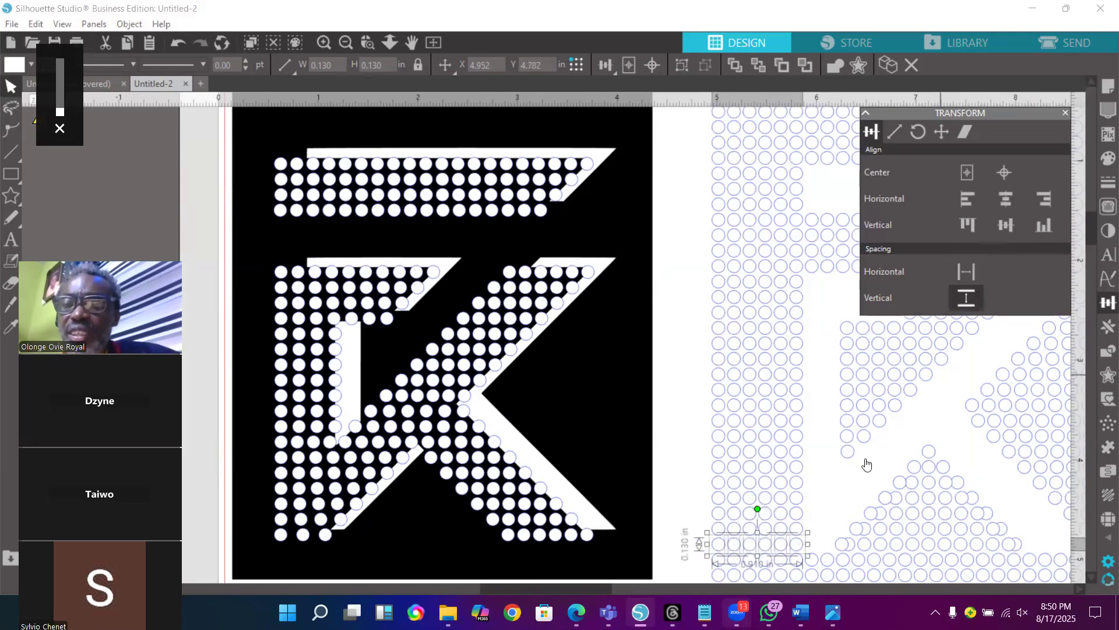
Remove the middle stone from the lower triangle's third row and space the row's remaining stones evenly in the horizontal direction
{"action": "scroll", "coordinate": [774, 557], "scroll_direction": "right", "scroll_amount": 5}
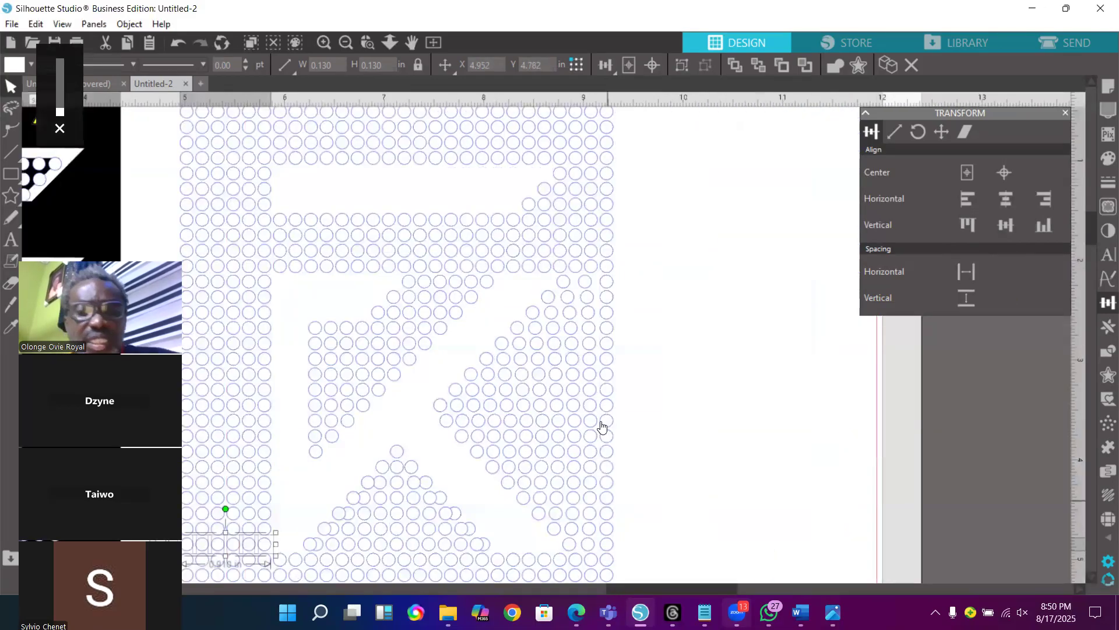
{"action": "scroll", "coordinate": [651, 404], "scroll_direction": "down", "scroll_amount": 3}
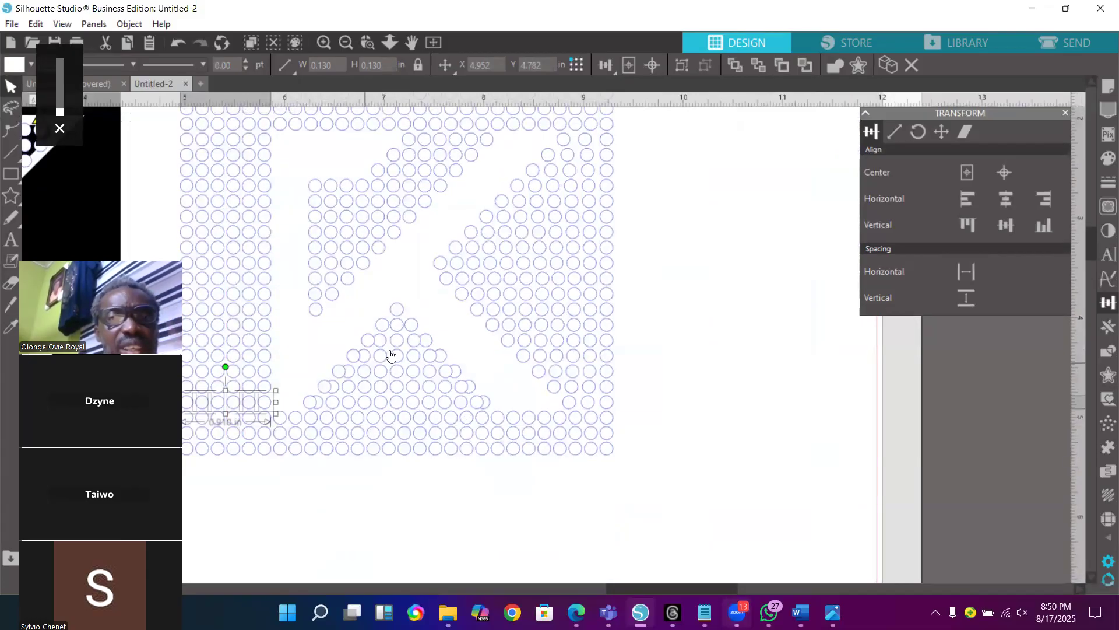
{"action": "key", "text": "ctrl+x"}
{"action": "key", "text": "ctrl+v"}
{"action": "left_click_drag", "start_coordinate": [428, 338], "coordinate": [410, 334]}
{"action": "left_click", "coordinate": [966, 271]}
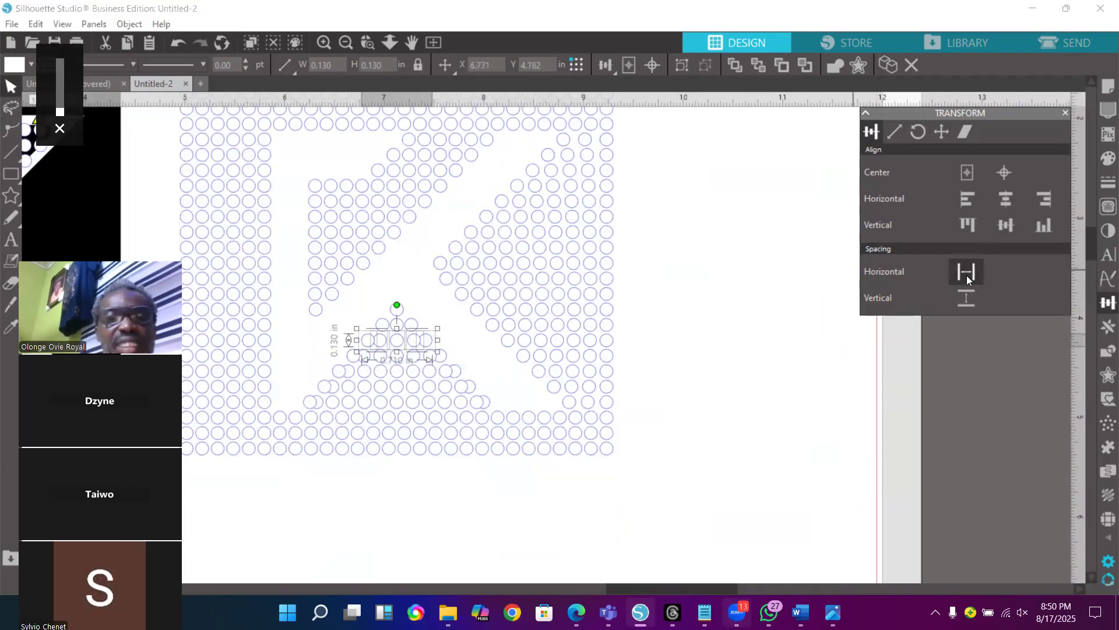
{"action": "left_click", "coordinate": [436, 350]}
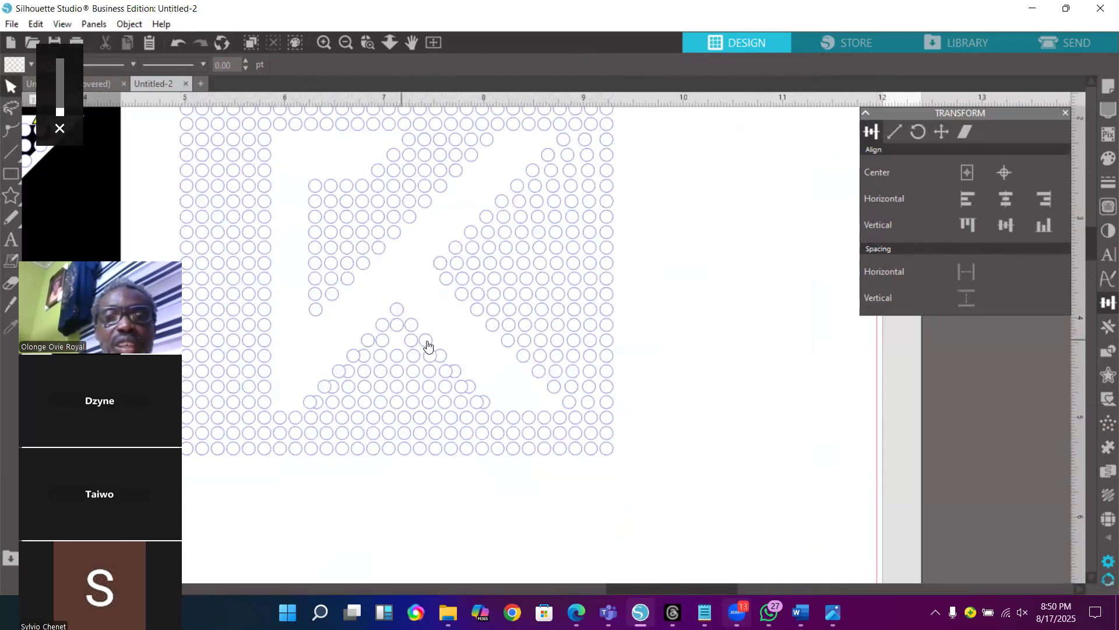
{"action": "left_click_drag", "start_coordinate": [404, 342], "coordinate": [366, 340]}
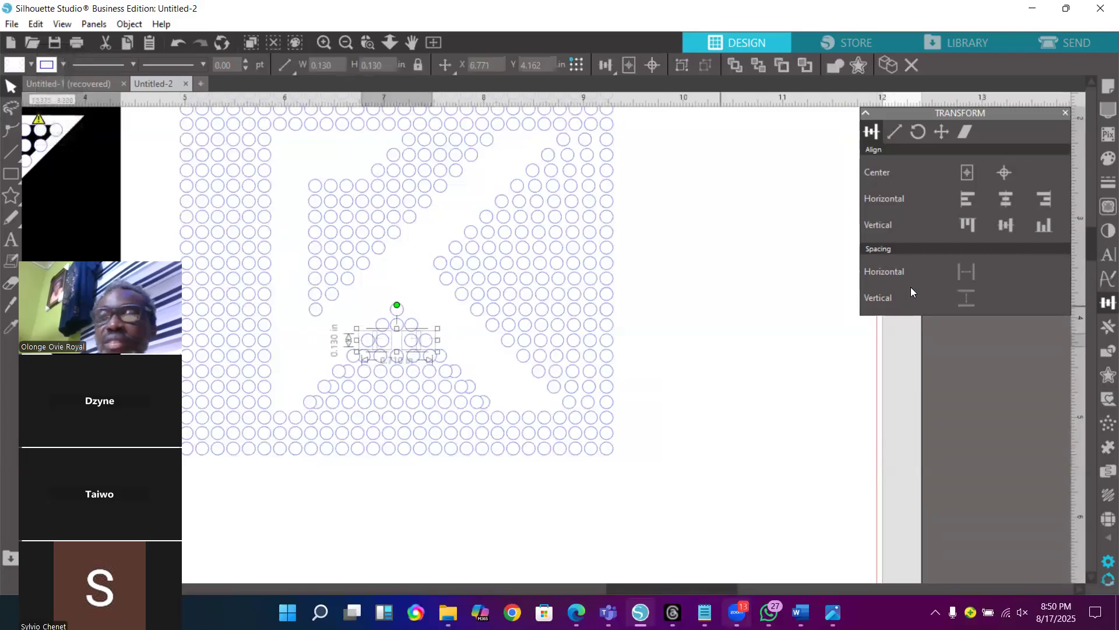
{"action": "left_click_drag", "start_coordinate": [466, 360], "coordinate": [346, 356]}
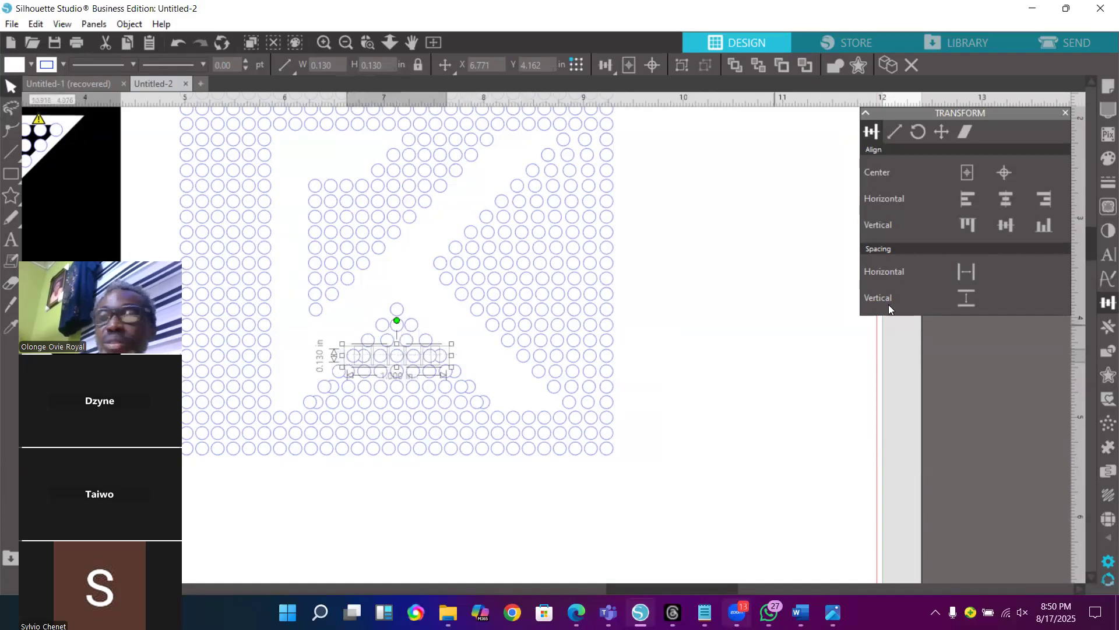
Remove the middle circle from the fourth row of the lower triangle and space the remaining six evenly across the row
{"action": "left_click", "coordinate": [966, 271]}
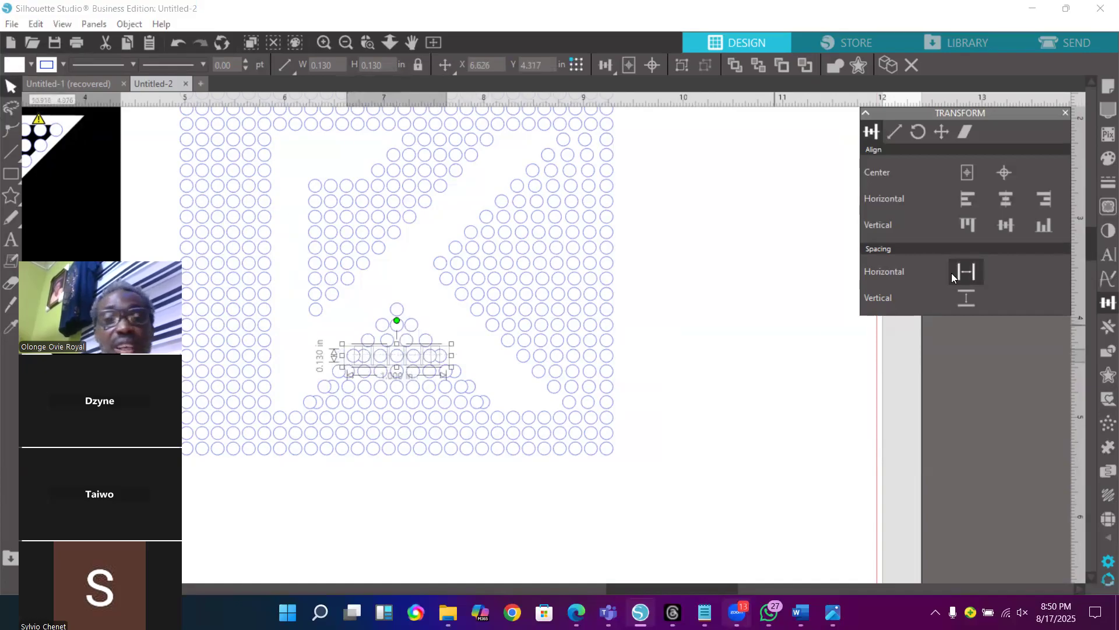
{"action": "left_click", "coordinate": [492, 378]}
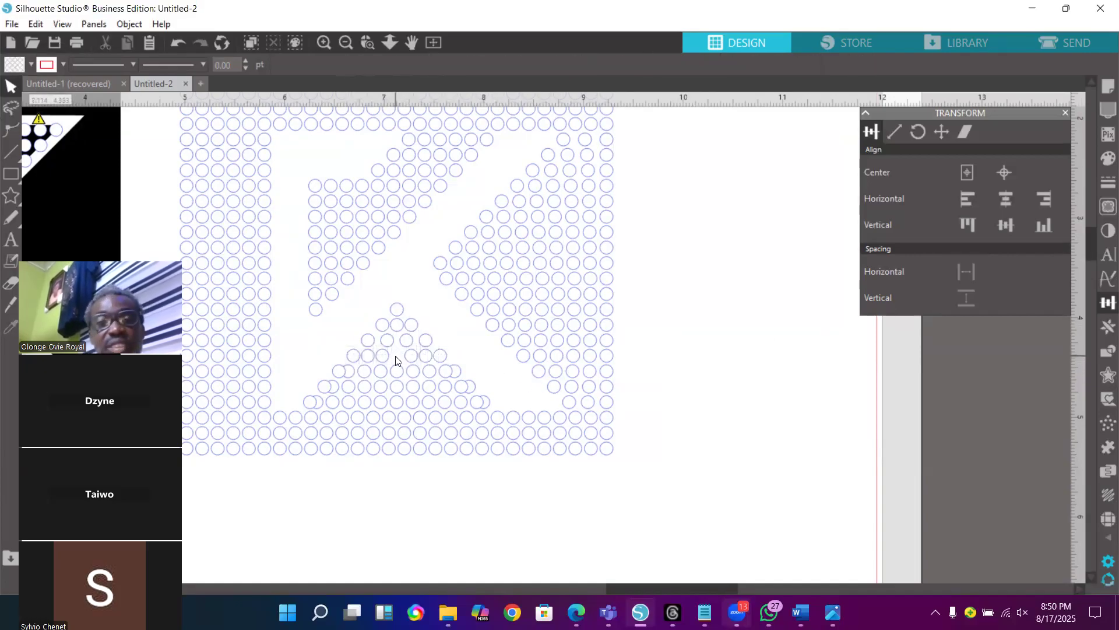
{"action": "left_click_drag", "start_coordinate": [466, 358], "coordinate": [347, 355]}
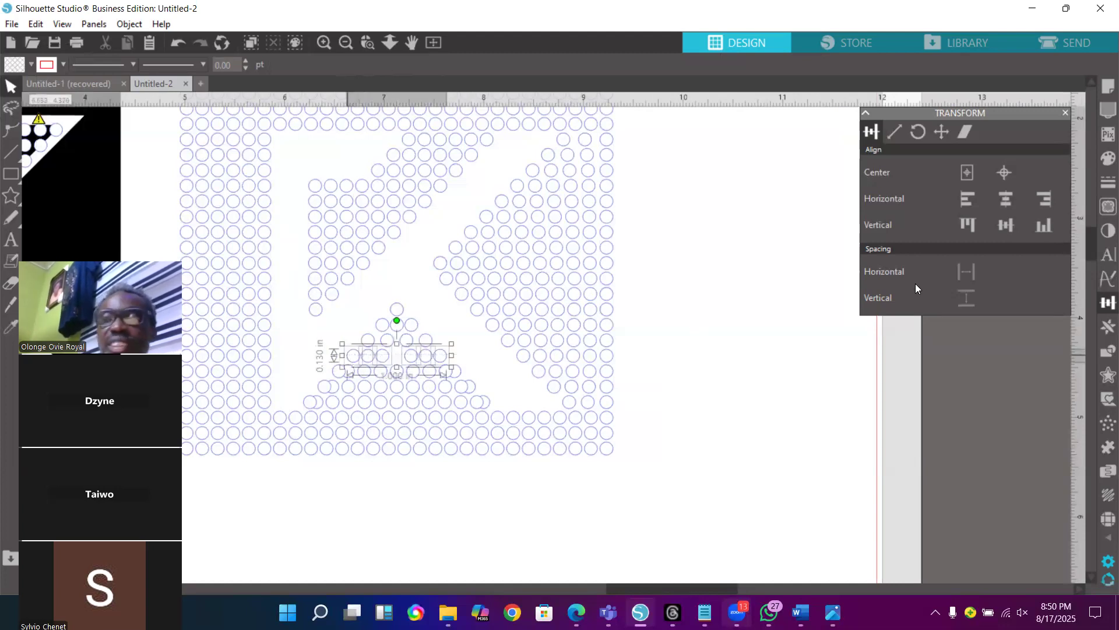
{"action": "left_click", "coordinate": [966, 272]}
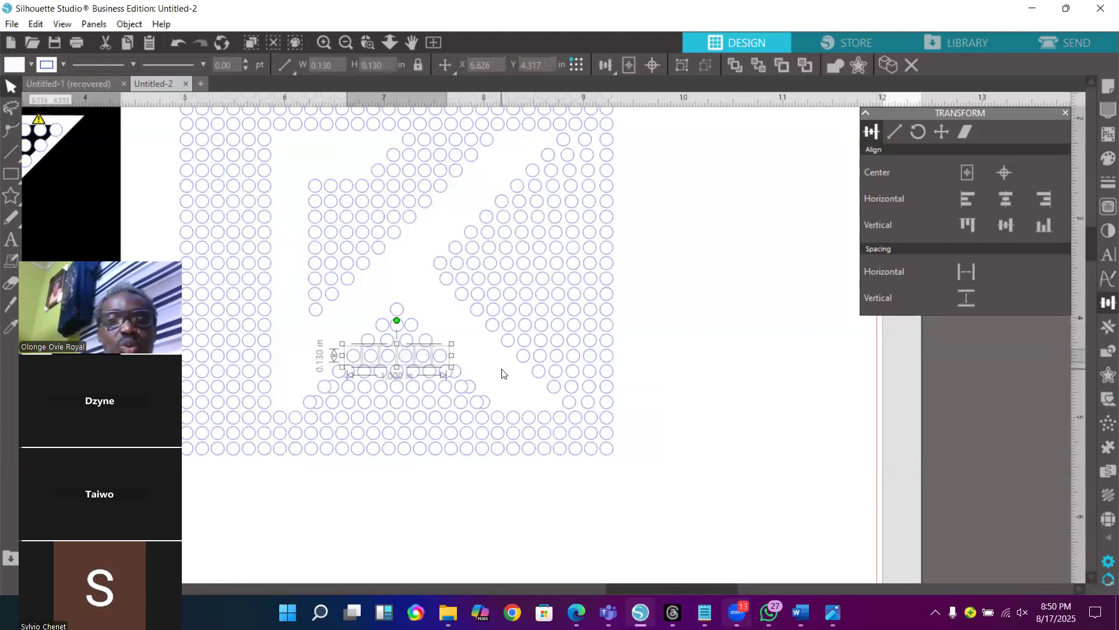
{"action": "left_click", "coordinate": [498, 375]}
Delete the middle circle from each of the lower triangle's three bottom rows
{"action": "left_click", "coordinate": [399, 378]}
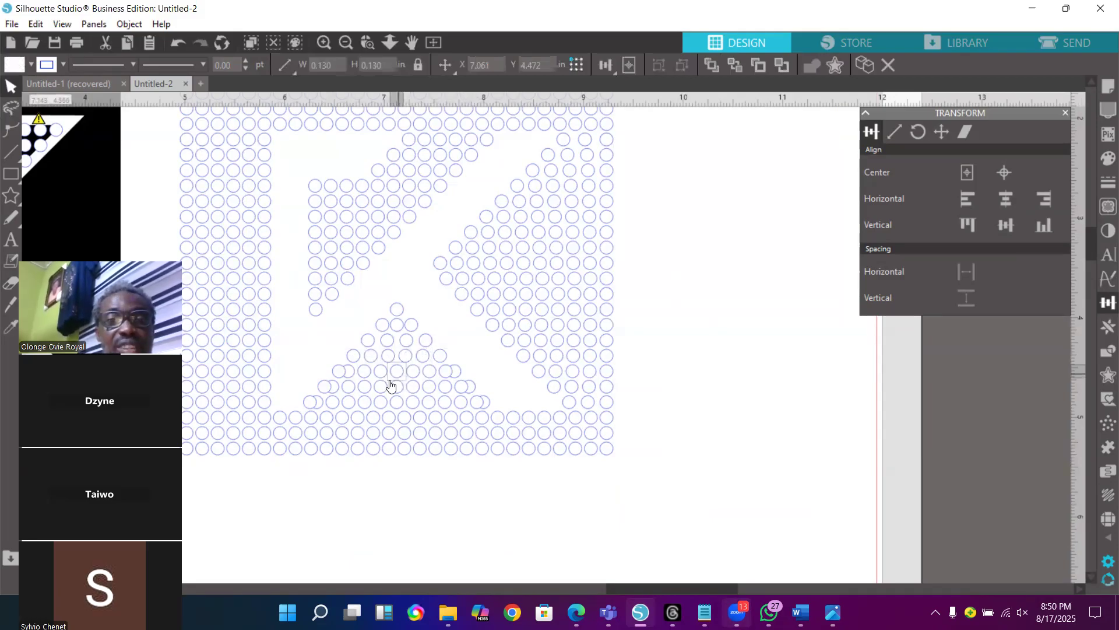
{"action": "left_click", "coordinate": [399, 401]}
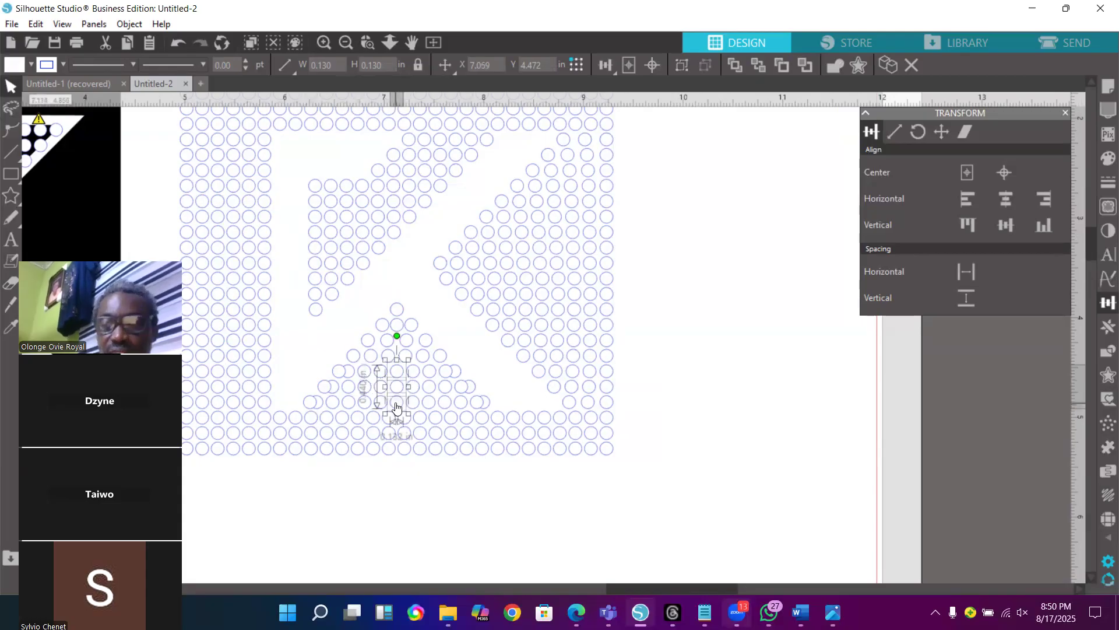
{"action": "key", "text": "Delete"}
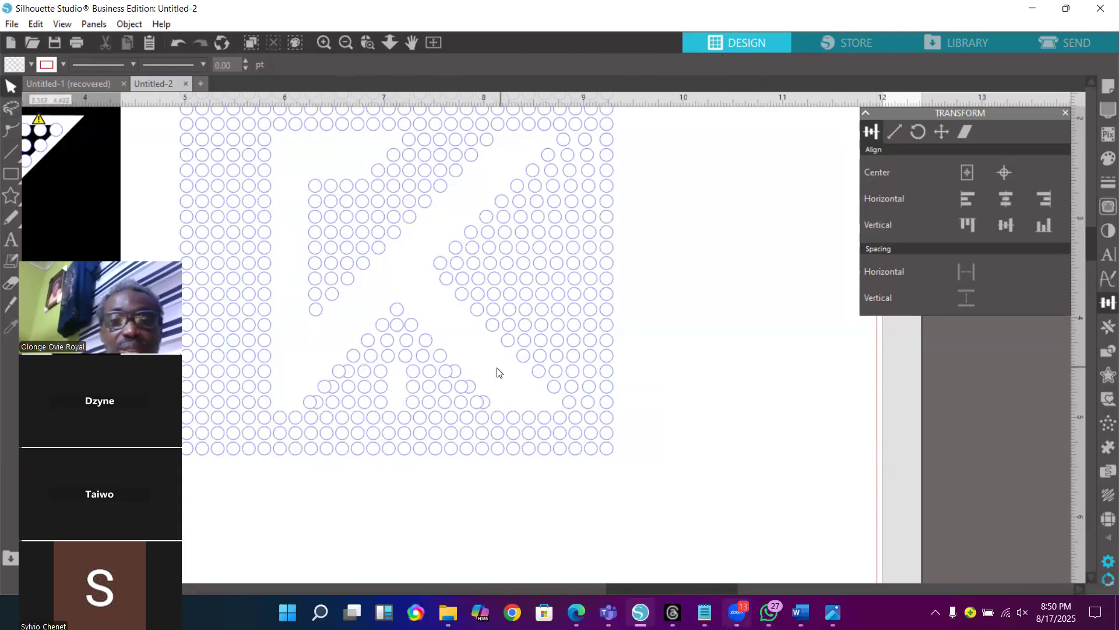
Space the circles evenly in the horizontal direction within each of the lower triangle's three bottom rows
{"action": "left_click_drag", "start_coordinate": [482, 373], "coordinate": [340, 370]}
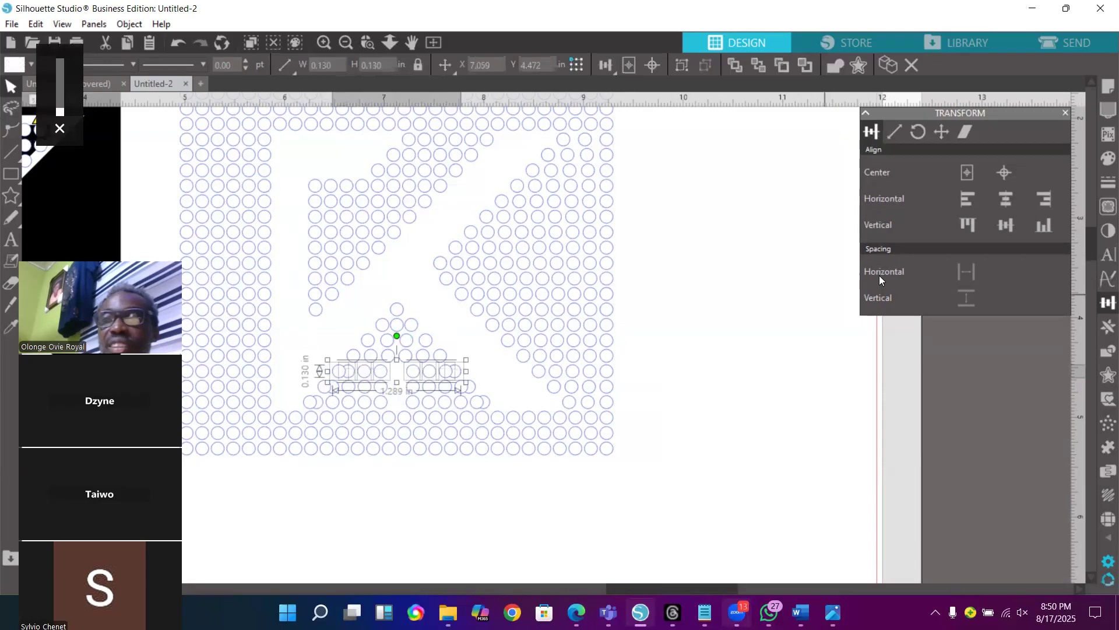
{"action": "left_click", "coordinate": [966, 276]}
{"action": "left_click_drag", "start_coordinate": [482, 388], "coordinate": [329, 387]}
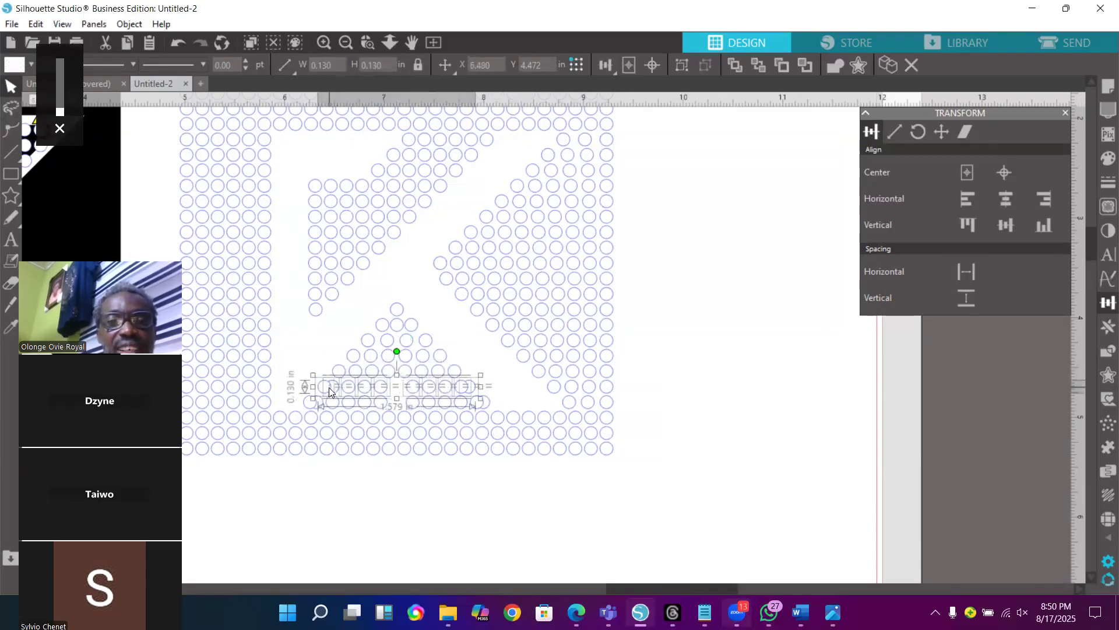
{"action": "left_click", "coordinate": [966, 273]}
{"action": "left_click_drag", "start_coordinate": [512, 405], "coordinate": [309, 402]}
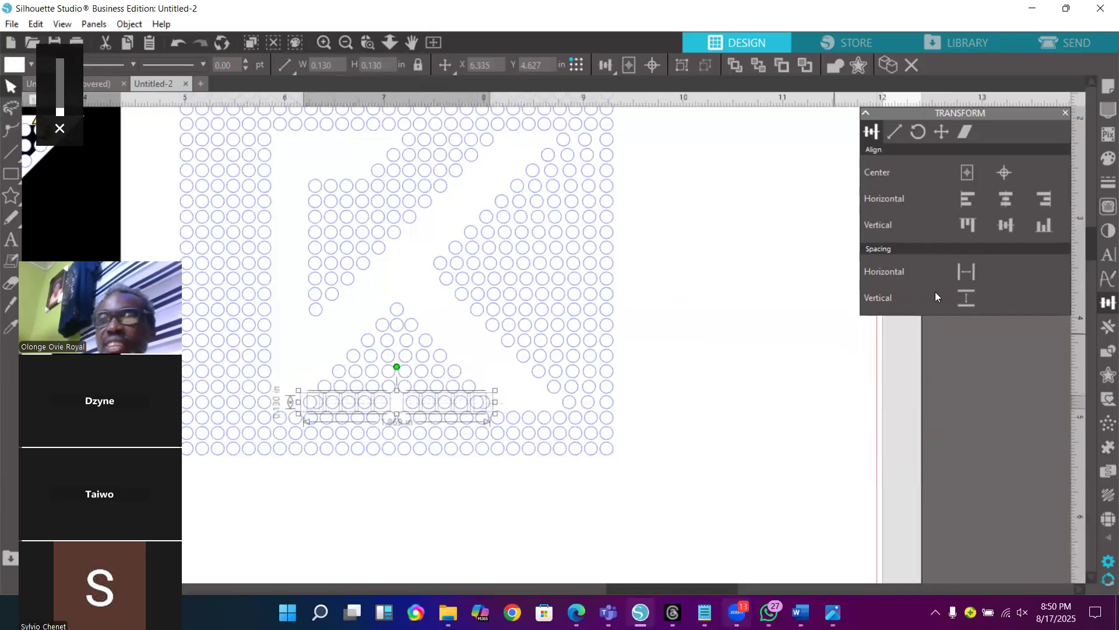
{"action": "left_click", "coordinate": [963, 274]}
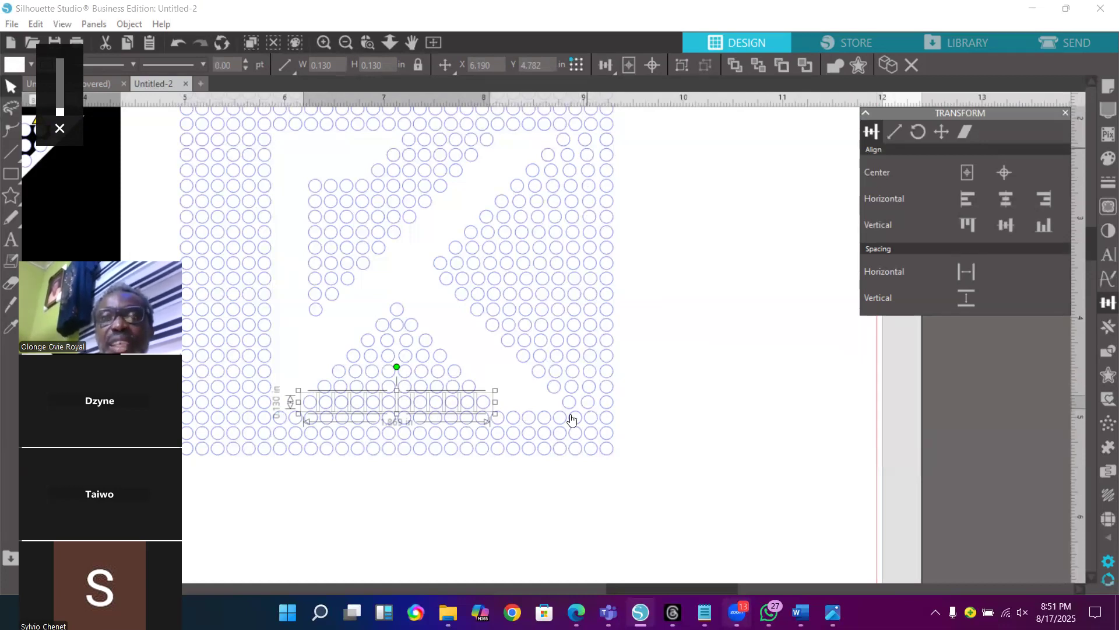
Right-align the circles in the second column from the pattern's right edge and space them evenly vertically
{"action": "left_click_drag", "start_coordinate": [592, 469], "coordinate": [590, 139]}
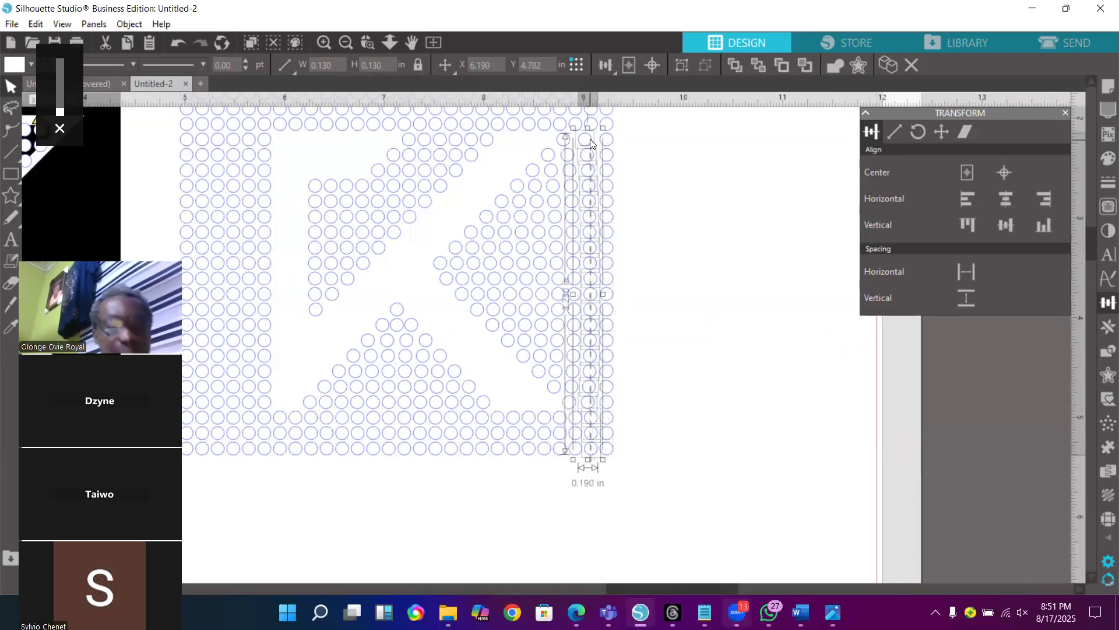
{"action": "left_click", "coordinate": [1038, 201]}
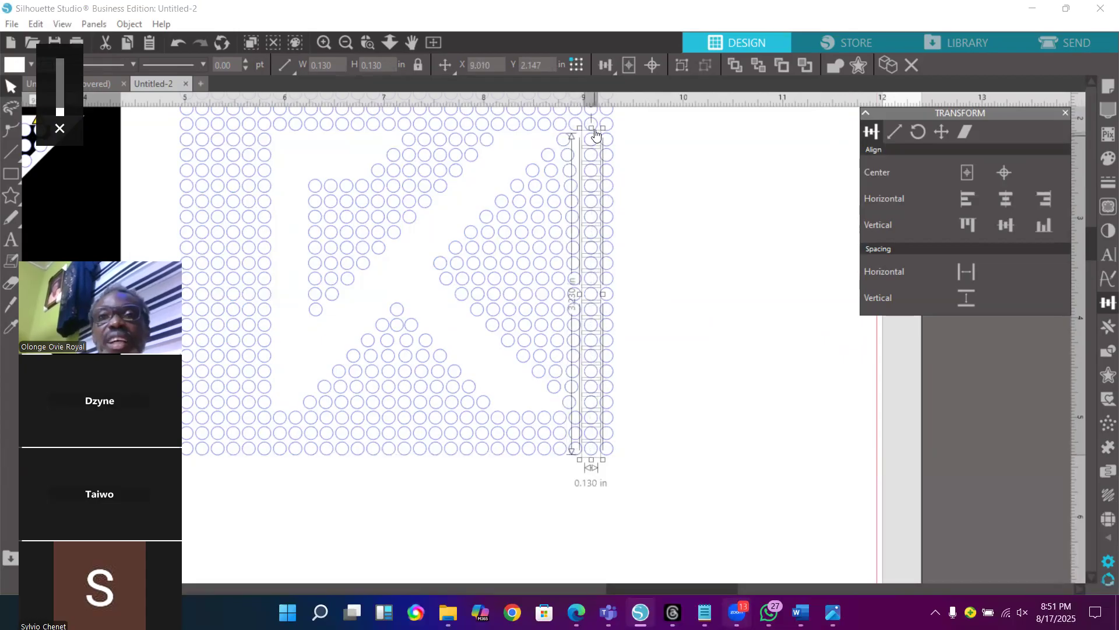
{"action": "left_click_drag", "start_coordinate": [595, 135], "coordinate": [596, 128]}
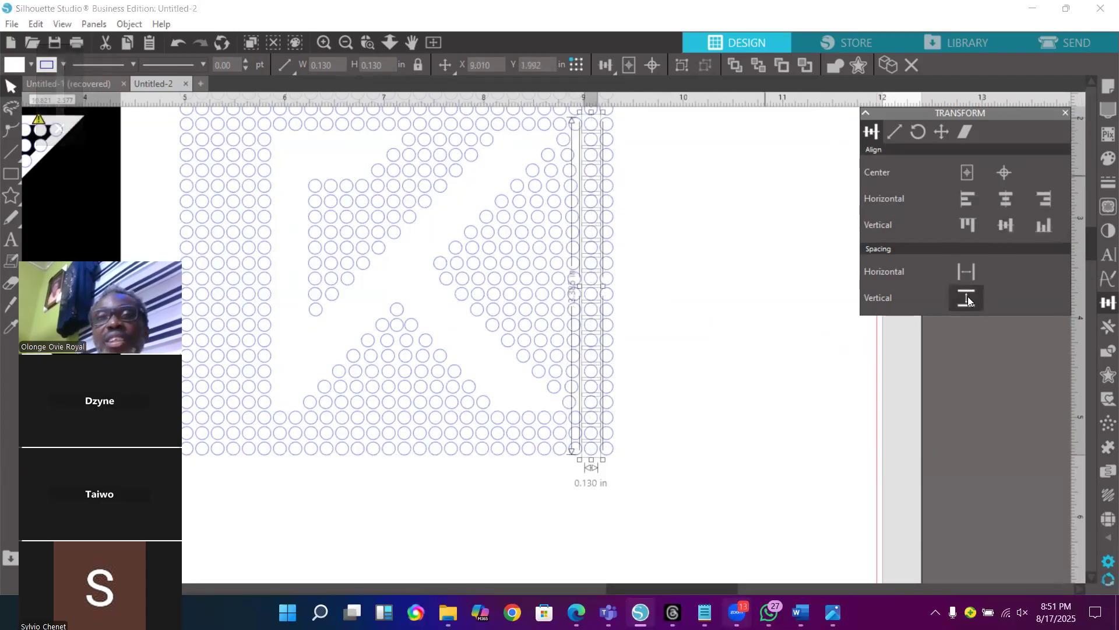
{"action": "left_click", "coordinate": [690, 251]}
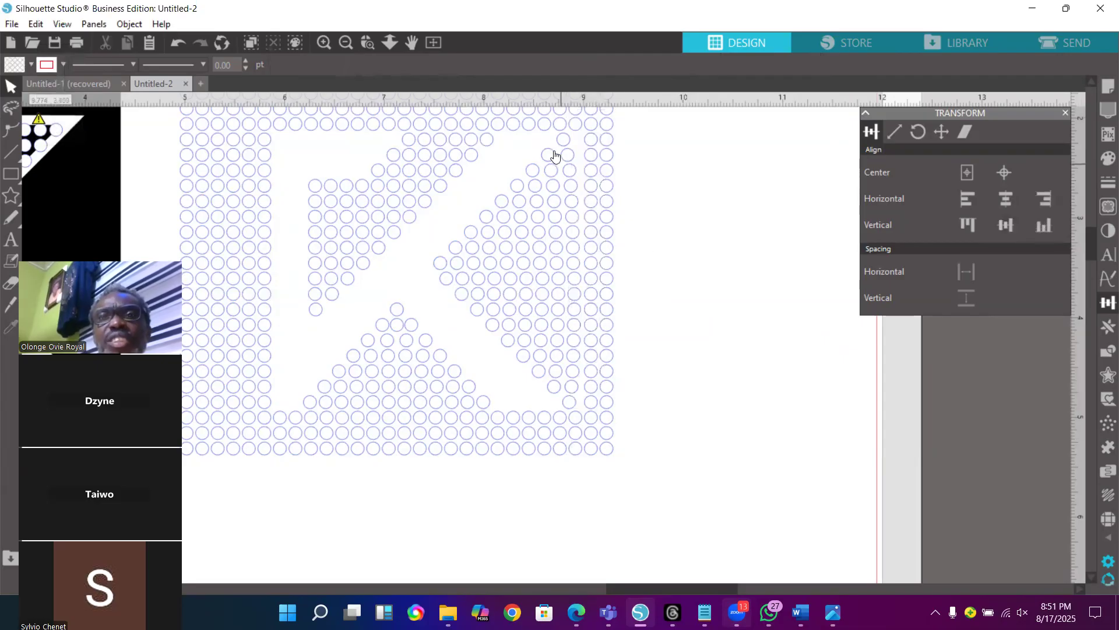
Space the circles along the right triangle's upper diagonal evenly, both horizontally and vertically, down to its left tip
{"action": "left_click", "coordinate": [576, 127]}
{"action": "left_click", "coordinate": [563, 140], "text": "shift"}
{"action": "left_click", "coordinate": [549, 156], "text": "shift"}
{"action": "left_click", "coordinate": [532, 172], "text": "shift"}
{"action": "left_click", "coordinate": [518, 188], "text": "shift"}
{"action": "left_click", "coordinate": [502, 201], "text": "shift"}
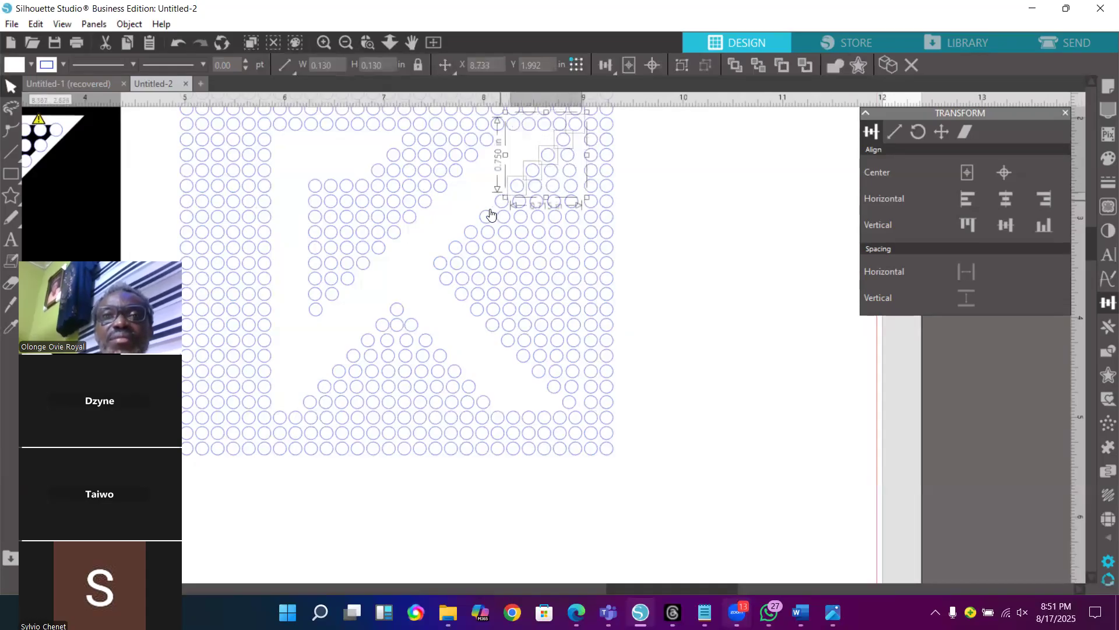
{"action": "left_click", "coordinate": [487, 217], "text": "shift"}
{"action": "left_click", "coordinate": [472, 232], "text": "shift"}
{"action": "left_click", "coordinate": [456, 247], "text": "shift"}
{"action": "left_click", "coordinate": [446, 263], "text": "shift"}
{"action": "left_click", "coordinate": [439, 267], "text": "shift"}
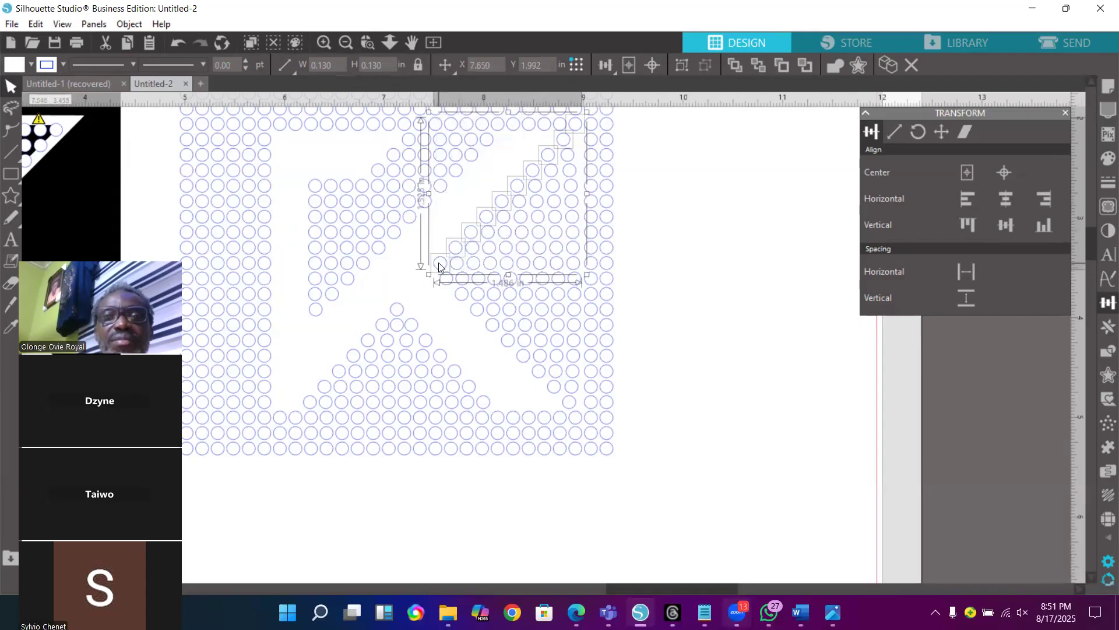
{"action": "left_click", "coordinate": [969, 277]}
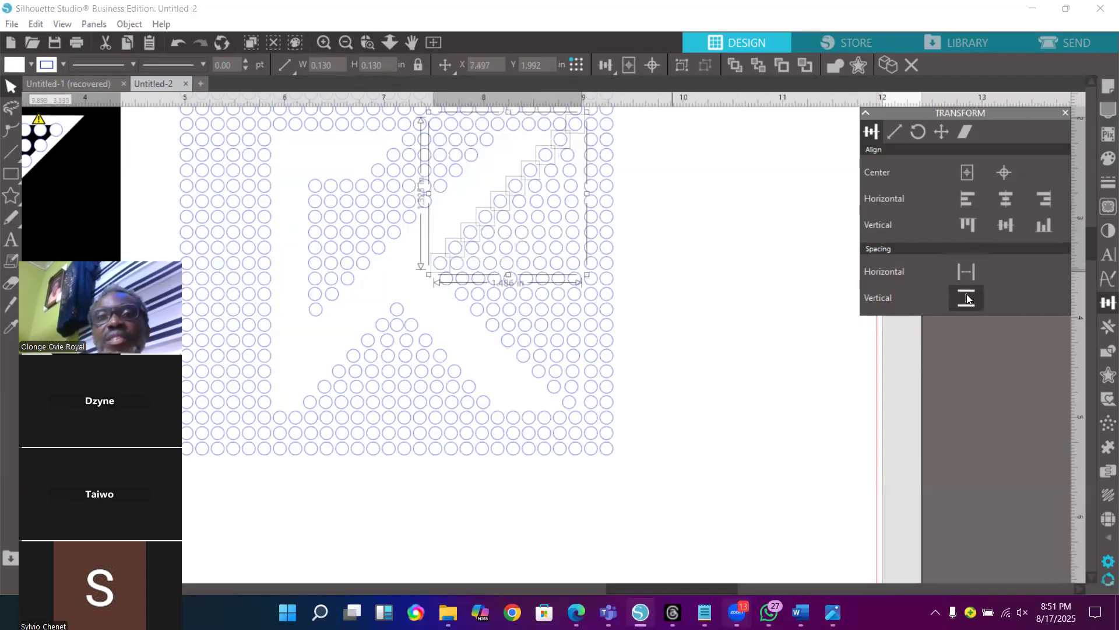
{"action": "left_click", "coordinate": [676, 347]}
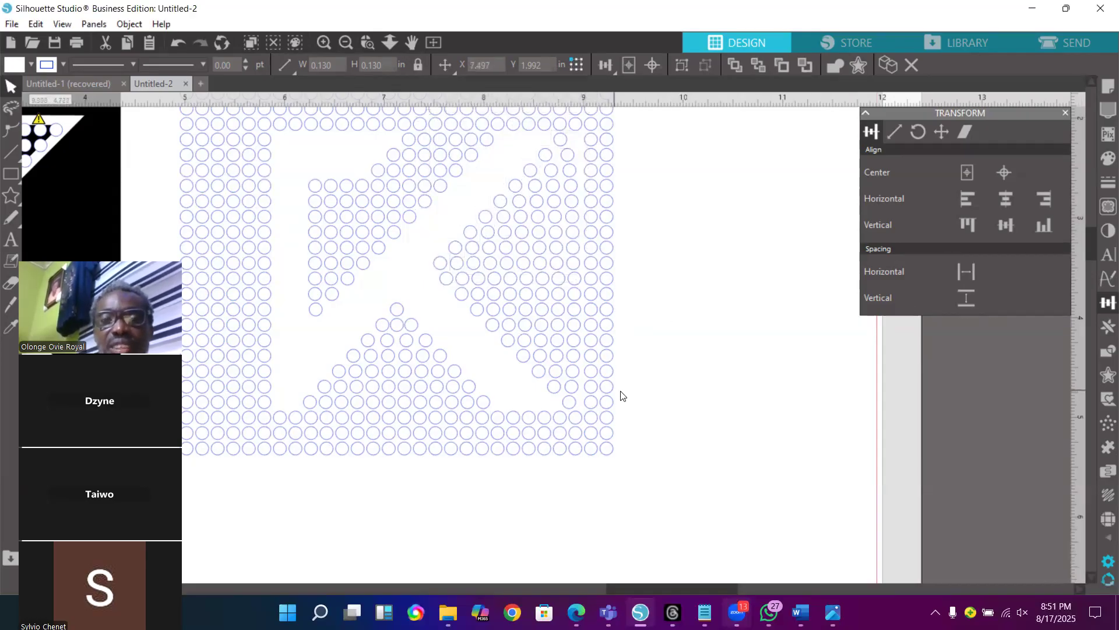
Right-align the circles in the third column from the pattern's right edge and space them evenly vertically
{"action": "left_click", "coordinate": [575, 470]}
{"action": "left_click_drag", "start_coordinate": [575, 441], "coordinate": [581, 123]}
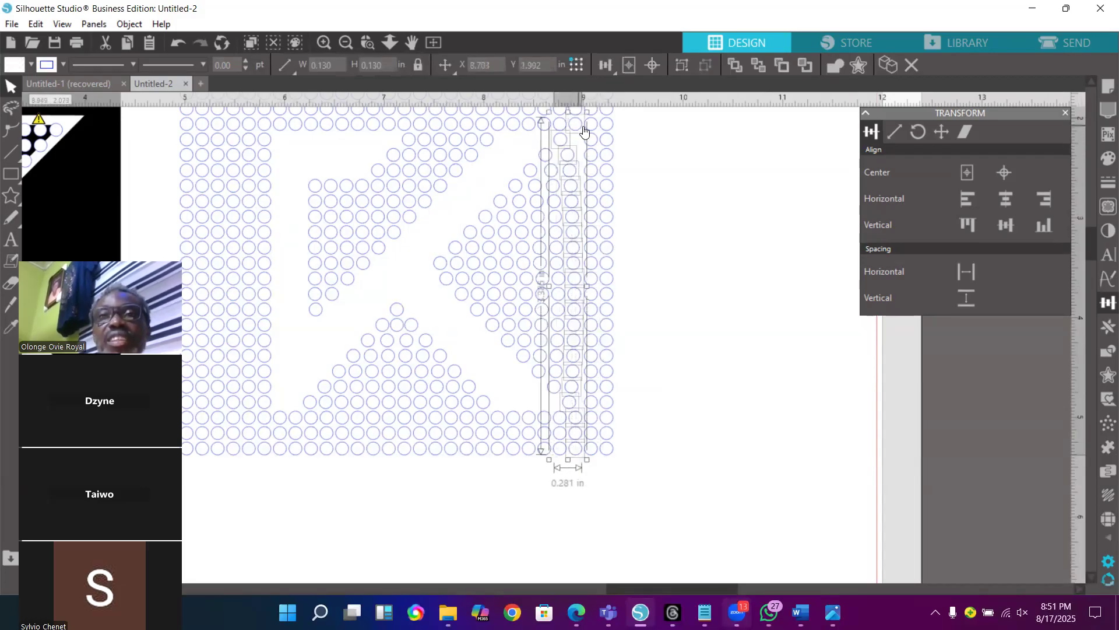
{"action": "left_click", "coordinate": [1052, 200]}
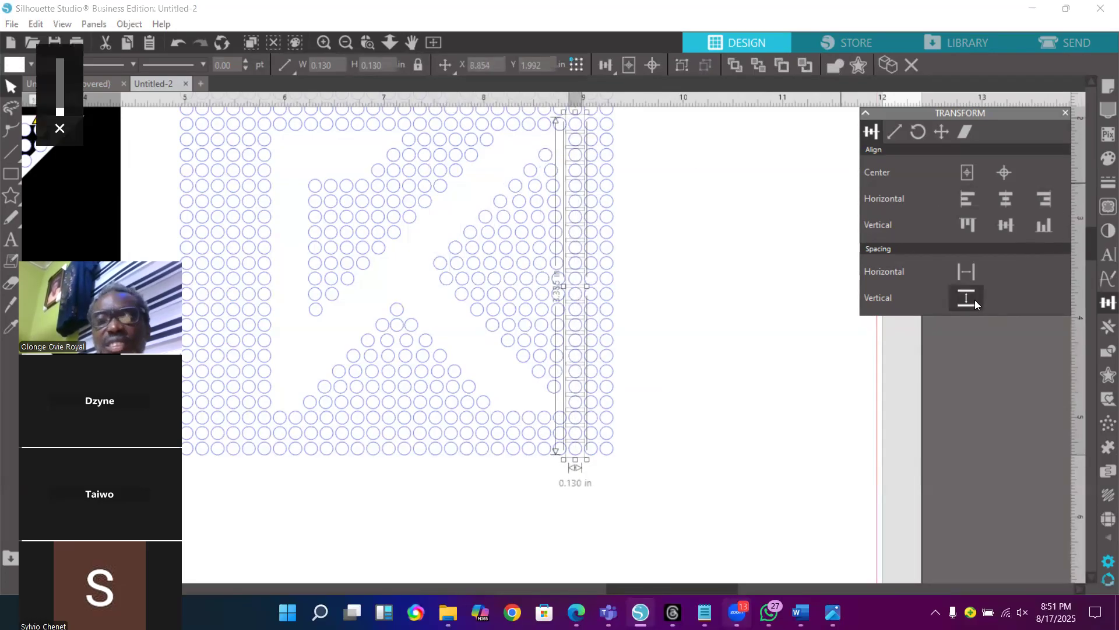
{"action": "left_click", "coordinate": [676, 211]}
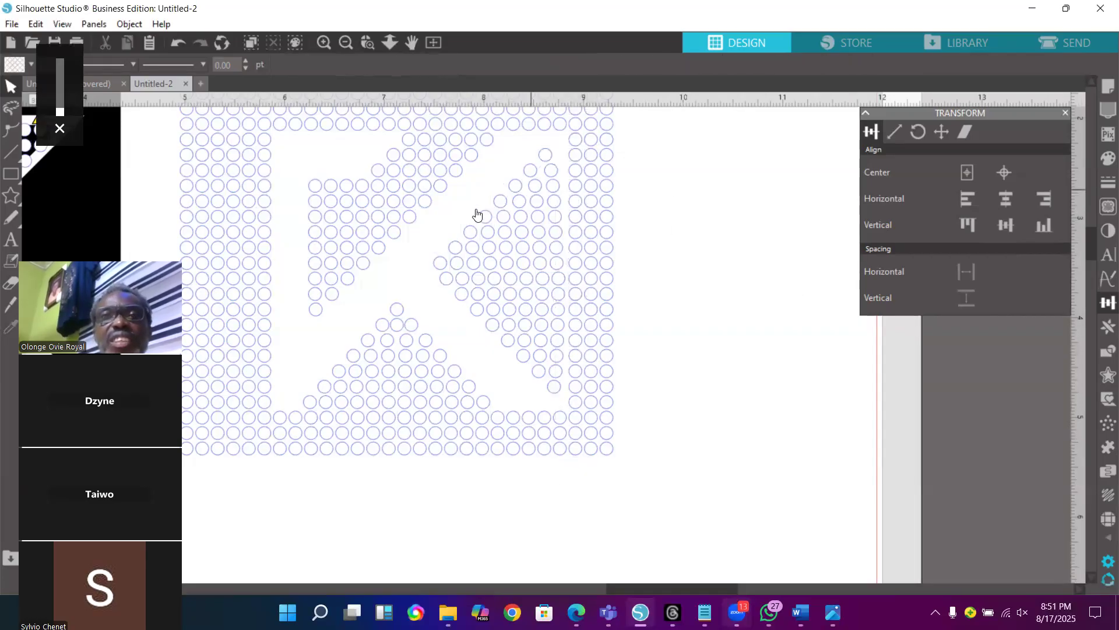
Space the right triangle's upper diagonal circles evenly again, horizontally and vertically, between its left tip and the straightened third column
{"action": "left_click", "coordinate": [441, 269]}
{"action": "left_click_drag", "start_coordinate": [457, 252], "coordinate": [582, 142]}
{"action": "left_click", "coordinate": [962, 272]}
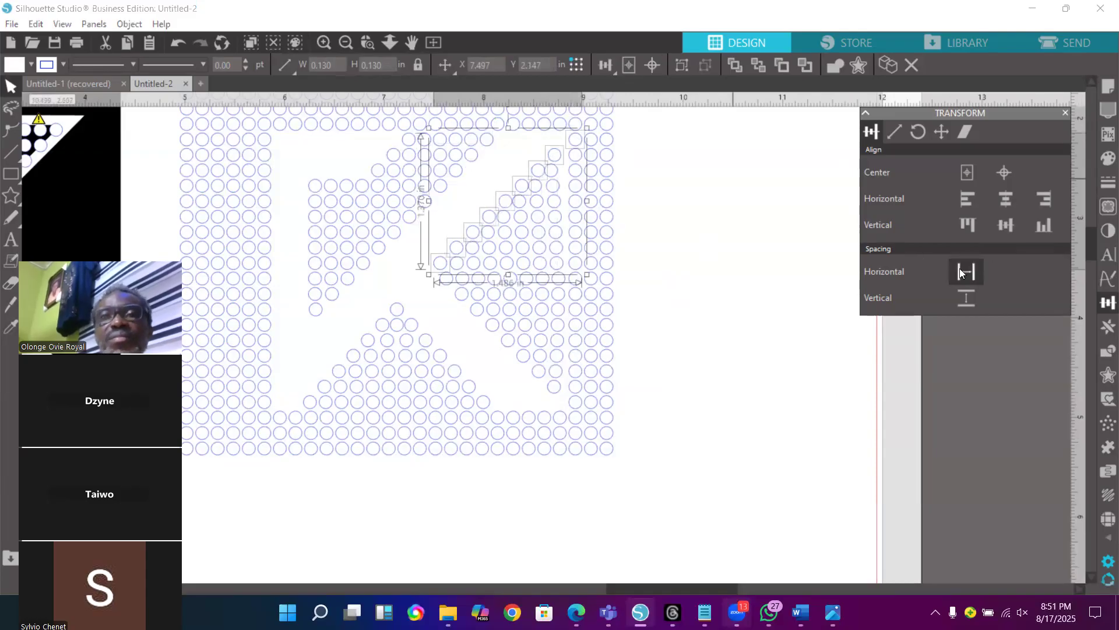
{"action": "left_click", "coordinate": [964, 299]}
{"action": "left_click", "coordinate": [729, 263]}
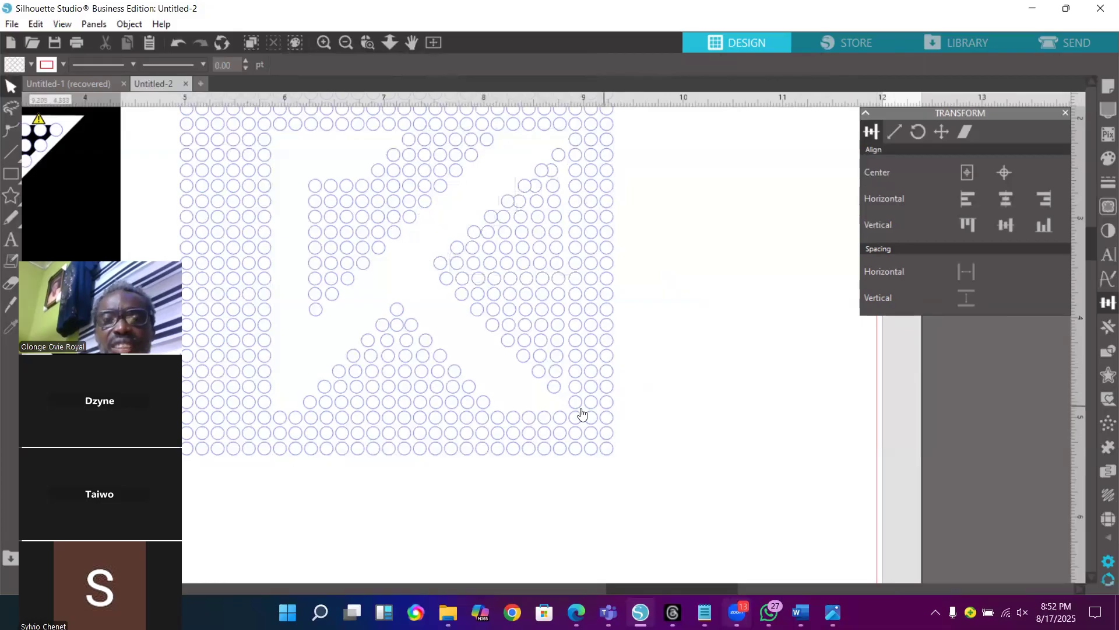
Space the circles along the right triangle's lower diagonal evenly horizontally, from the third column to the left tip
{"action": "left_click_drag", "start_coordinate": [576, 408], "coordinate": [428, 268]}
{"action": "left_click", "coordinate": [966, 271]}
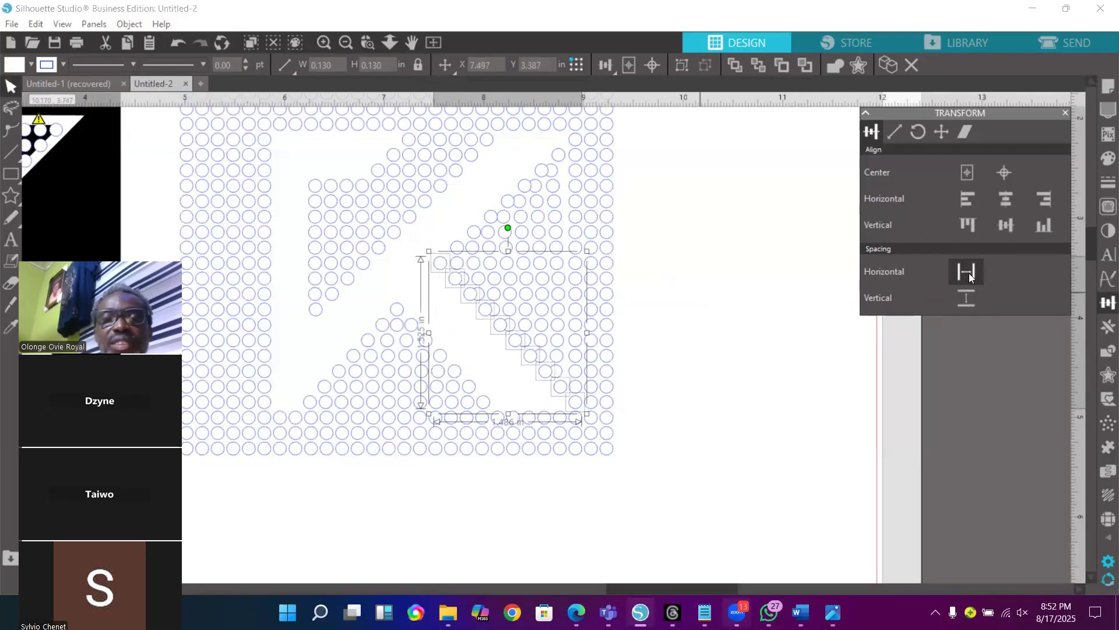
{"action": "left_click", "coordinate": [638, 361]}
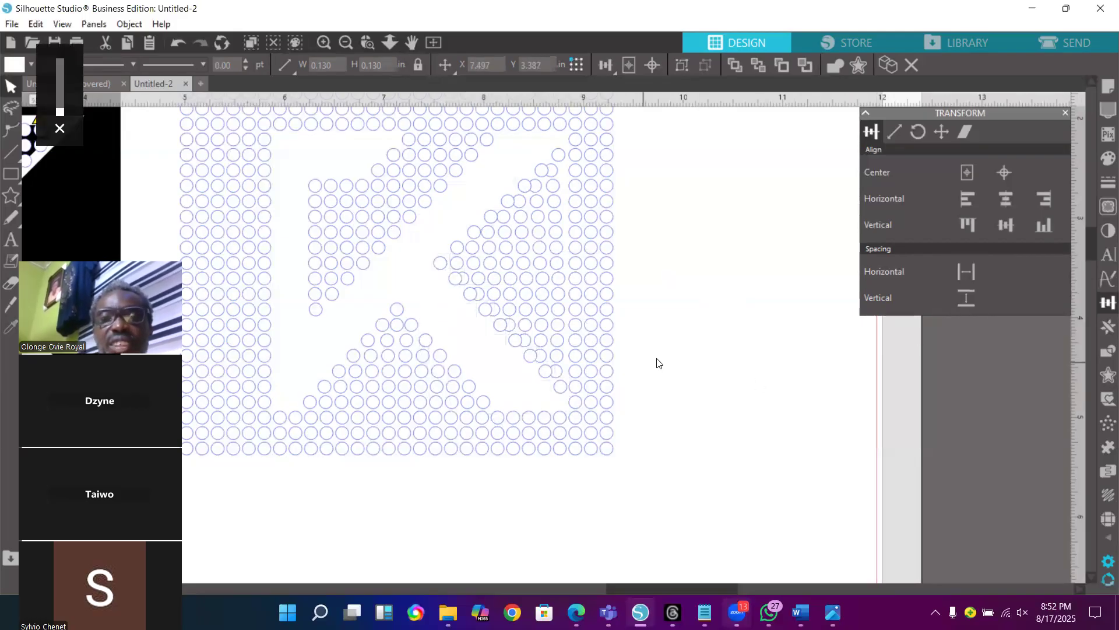
Space the circles evenly horizontally in the right triangle's second, third and fourth rows, out to the pattern's right edge
{"action": "left_click_drag", "start_coordinate": [635, 175], "coordinate": [542, 168]}
{"action": "left_click", "coordinate": [968, 271]}
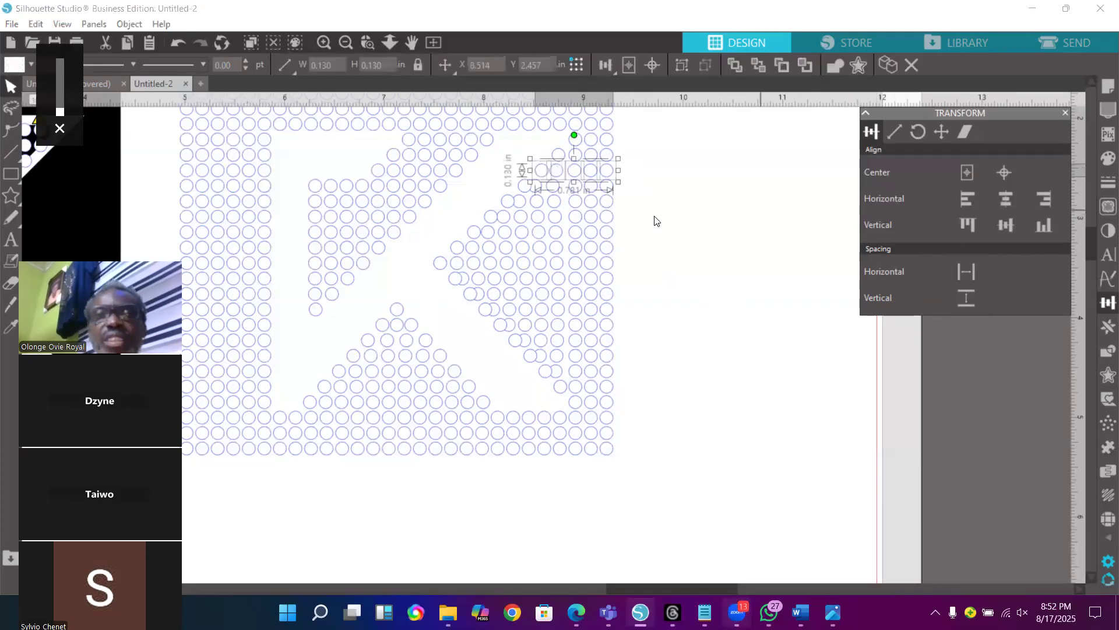
{"action": "left_click_drag", "start_coordinate": [636, 193], "coordinate": [515, 182]}
{"action": "left_click", "coordinate": [972, 279]}
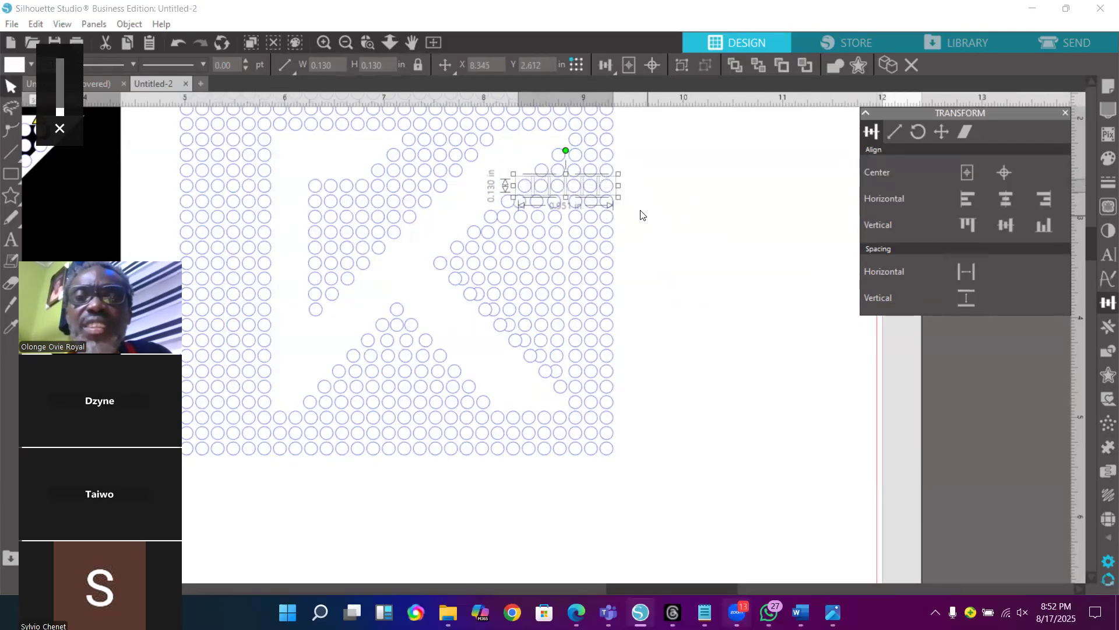
{"action": "left_click_drag", "start_coordinate": [635, 207], "coordinate": [519, 202]}
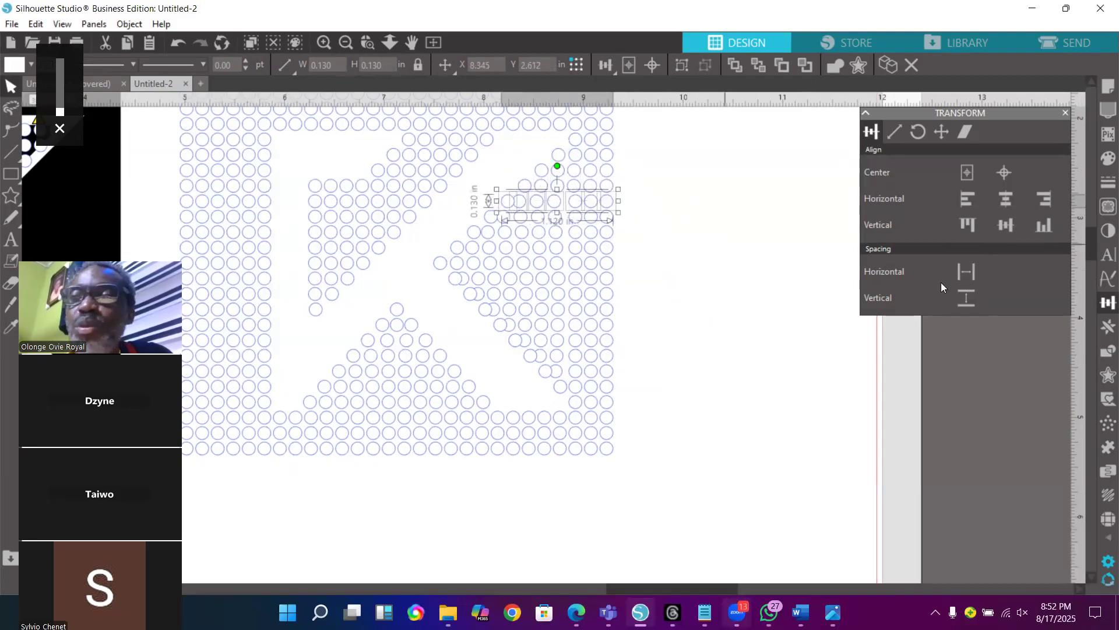
{"action": "left_click", "coordinate": [963, 279]}
Space the circles evenly horizontally in the right triangle's fifth and sixth rows, out to the pattern's right edge
{"action": "left_click_drag", "start_coordinate": [635, 221], "coordinate": [493, 219]}
{"action": "left_click", "coordinate": [492, 218], "text": "shift"}
{"action": "left_click", "coordinate": [957, 276]}
{"action": "left_click_drag", "start_coordinate": [628, 233], "coordinate": [474, 233]}
{"action": "left_click", "coordinate": [960, 273]}
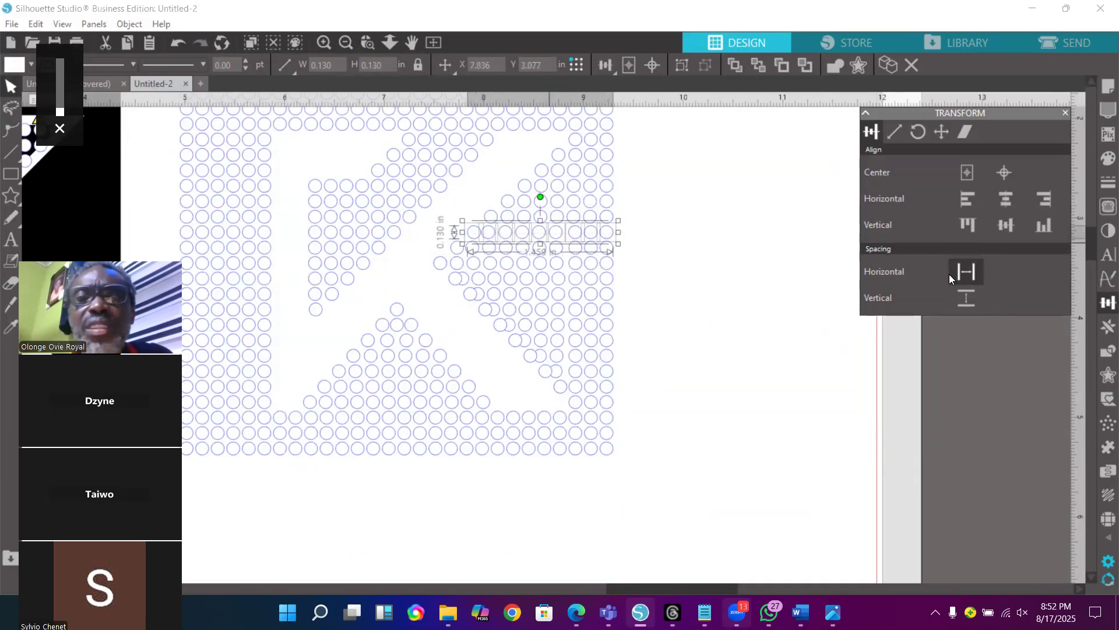
Space the circles evenly horizontally in the row through the right triangle's left tip and the row just above it
{"action": "left_click_drag", "start_coordinate": [630, 252], "coordinate": [442, 251]}
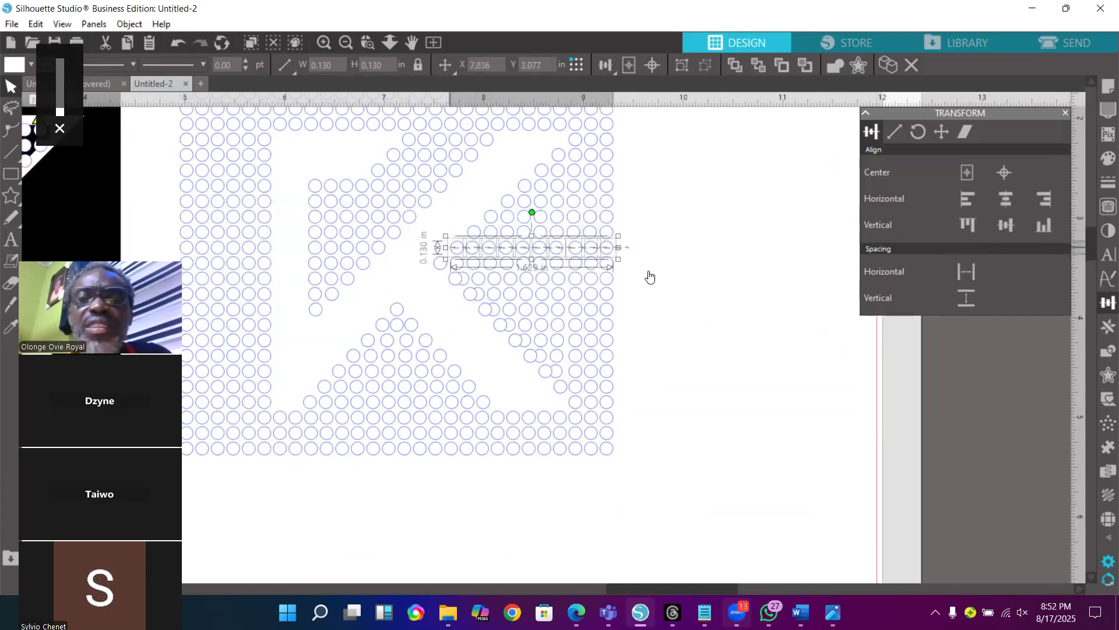
{"action": "left_click", "coordinate": [959, 273]}
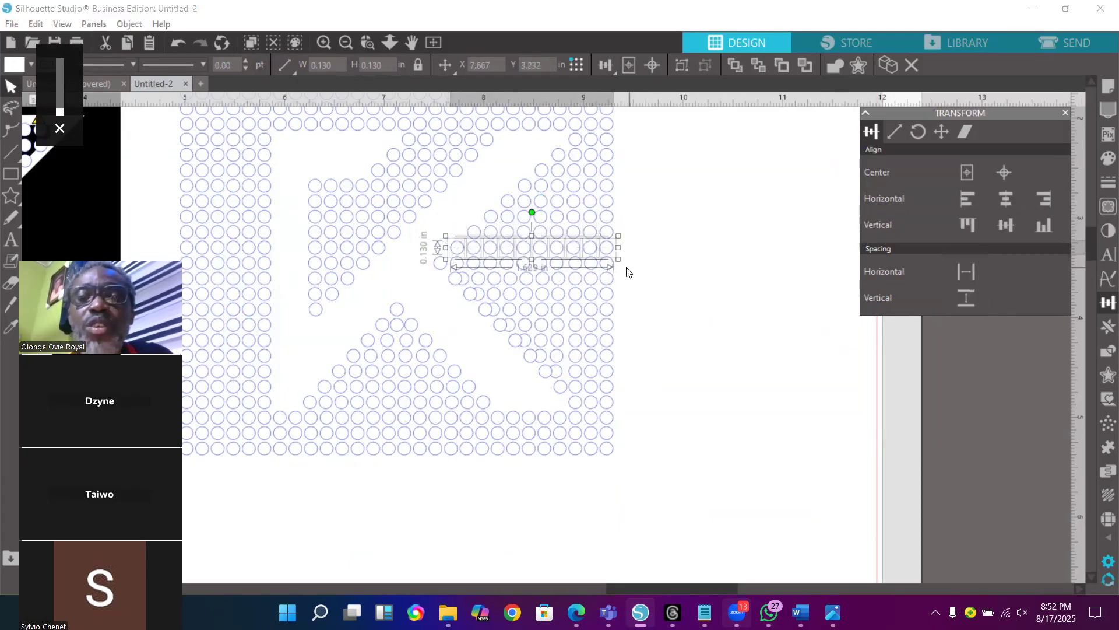
{"action": "left_click_drag", "start_coordinate": [627, 267], "coordinate": [431, 260]}
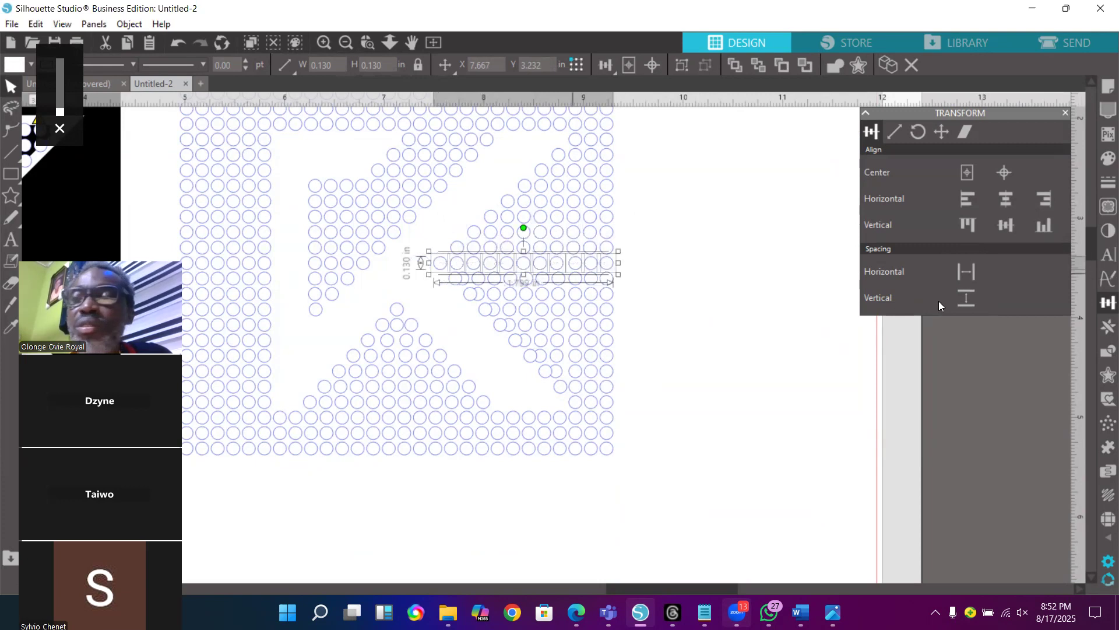
{"action": "left_click", "coordinate": [956, 276]}
Space the circles evenly horizontally in the two rows just below the right triangle's left tip
{"action": "left_click_drag", "start_coordinate": [630, 284], "coordinate": [434, 269]}
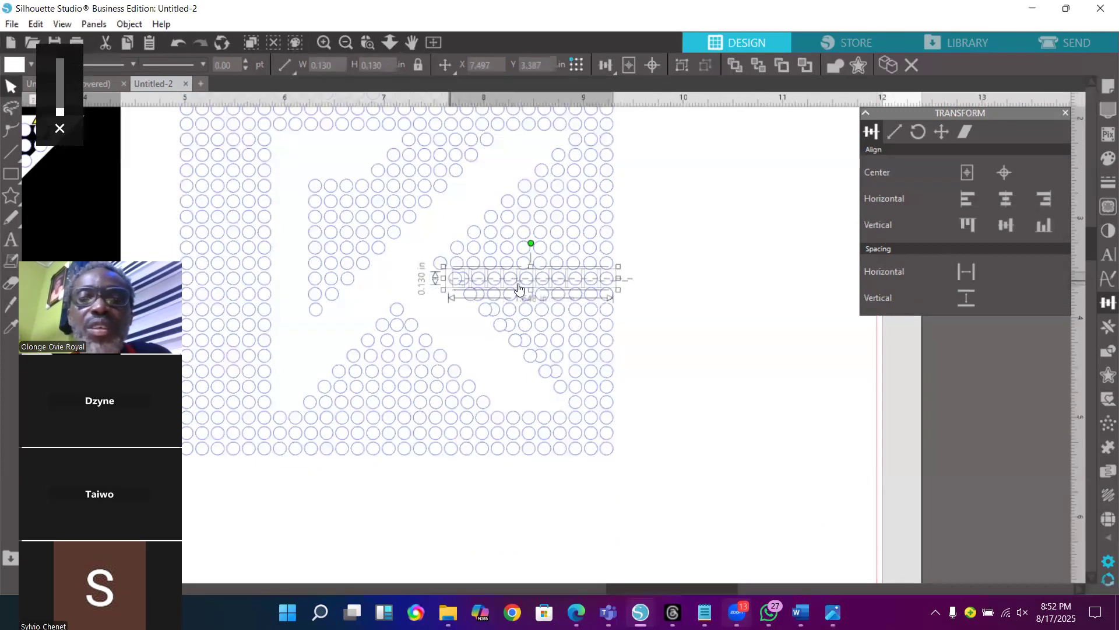
{"action": "left_click", "coordinate": [962, 274]}
{"action": "left_click_drag", "start_coordinate": [628, 299], "coordinate": [450, 295]}
{"action": "left_click", "coordinate": [966, 272]}
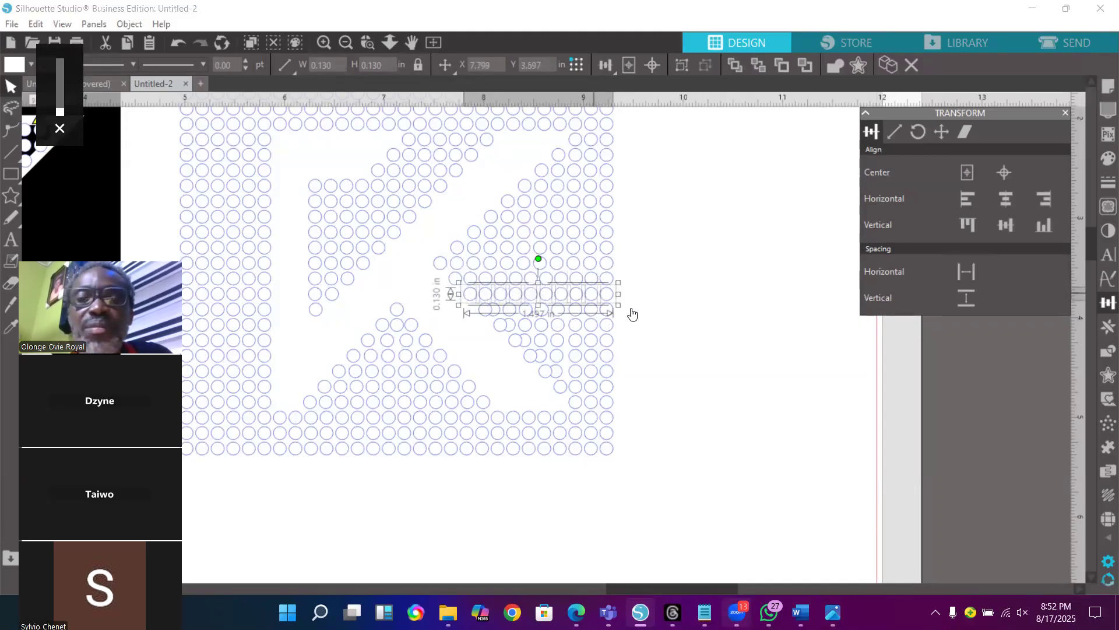
Space the circles evenly horizontally in the third and fourth rows below the right triangle's left tip
{"action": "left_click_drag", "start_coordinate": [635, 315], "coordinate": [466, 311]}
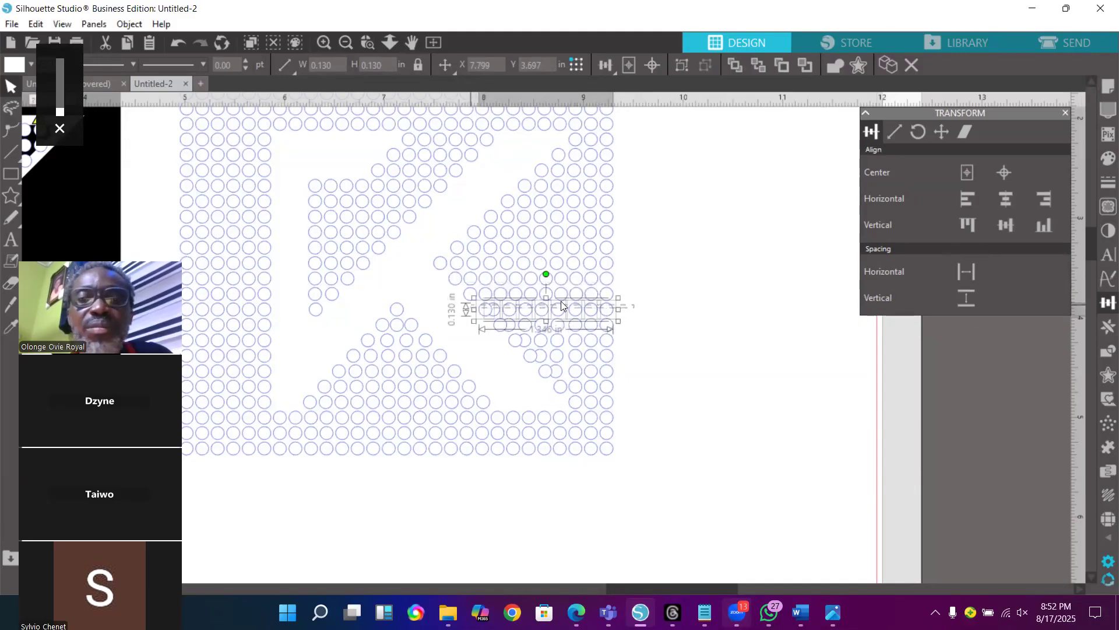
{"action": "left_click", "coordinate": [959, 274]}
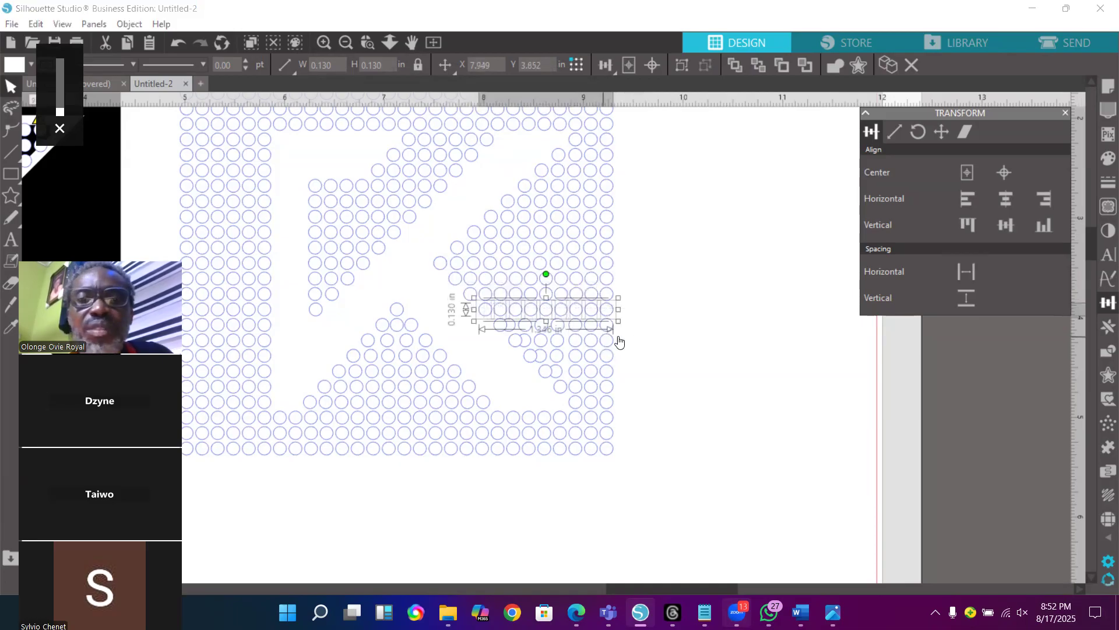
{"action": "left_click", "coordinate": [619, 332]}
{"action": "left_click_drag", "start_coordinate": [619, 333], "coordinate": [497, 326]}
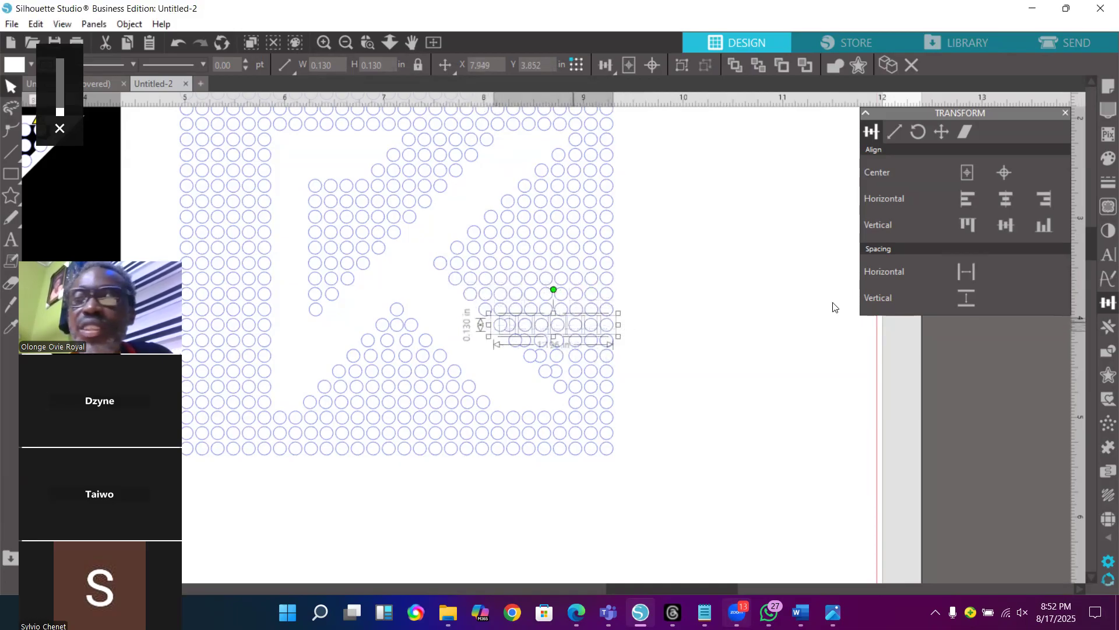
{"action": "left_click", "coordinate": [969, 284]}
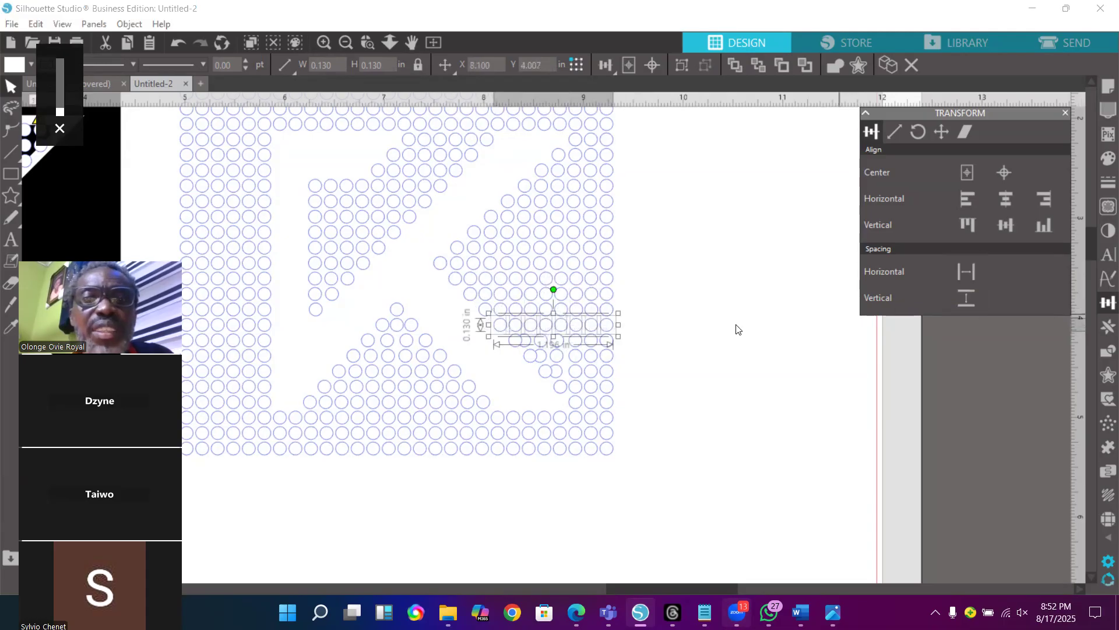
Delete one circle from each of the four rows below the right triangle's left tip, all in the same column
{"action": "left_click", "coordinate": [669, 325]}
{"action": "left_click", "coordinate": [522, 285]}
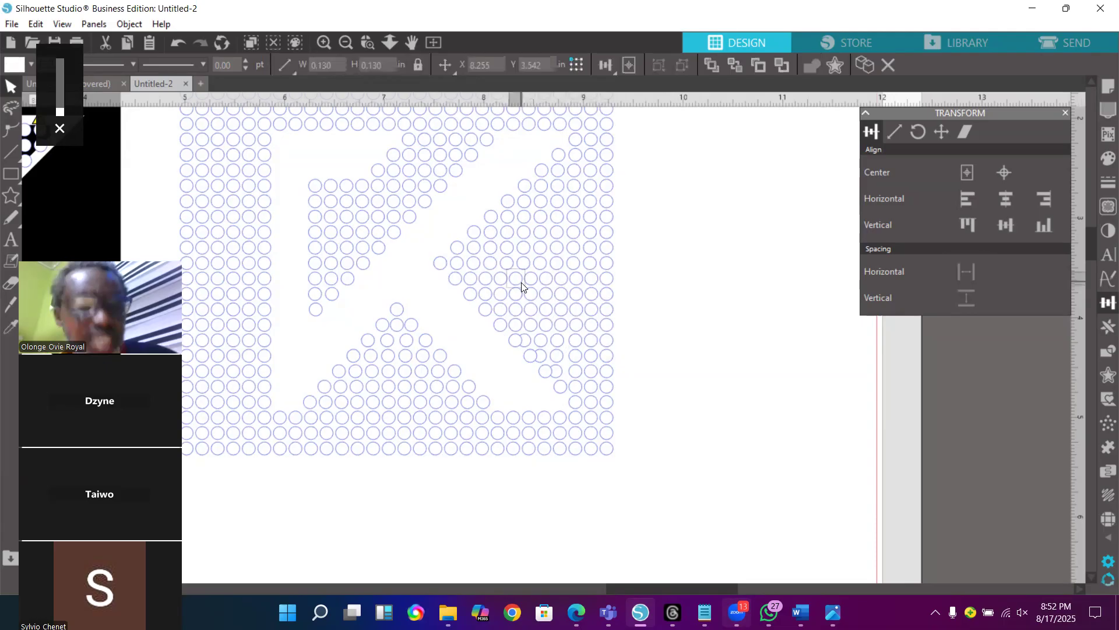
{"action": "left_click_drag", "start_coordinate": [517, 295], "coordinate": [532, 320]}
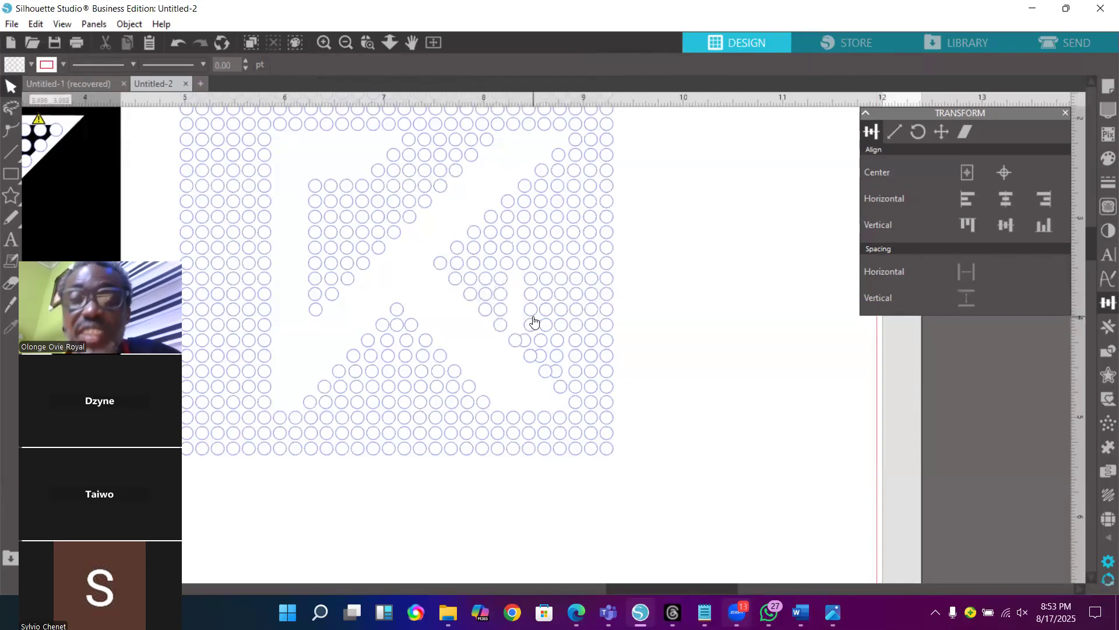
Space the remaining circles evenly horizontally in the first and second rows below the right triangle's left tip
{"action": "left_click_drag", "start_coordinate": [634, 288], "coordinate": [443, 270]}
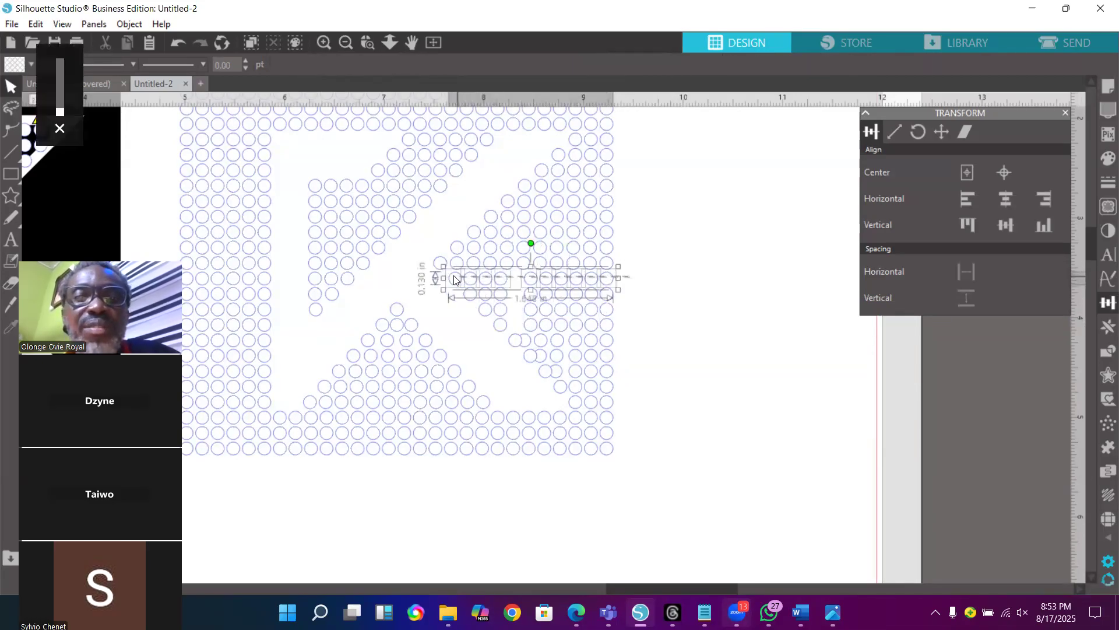
{"action": "left_click", "coordinate": [966, 271]}
{"action": "left_click_drag", "start_coordinate": [637, 302], "coordinate": [465, 288]}
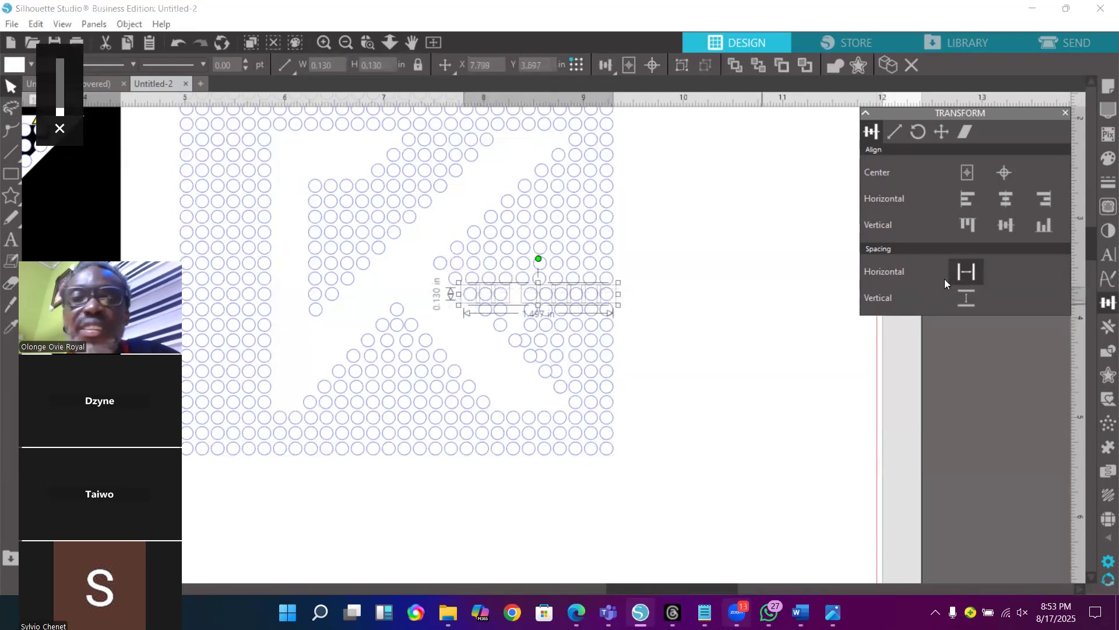
{"action": "left_click", "coordinate": [965, 271]}
Space the remaining circles evenly horizontally in the third and fourth rows below the right triangle's left tip
{"action": "left_click", "coordinate": [596, 315]}
{"action": "left_click_drag", "start_coordinate": [627, 315], "coordinate": [477, 307]}
{"action": "left_click", "coordinate": [966, 272]}
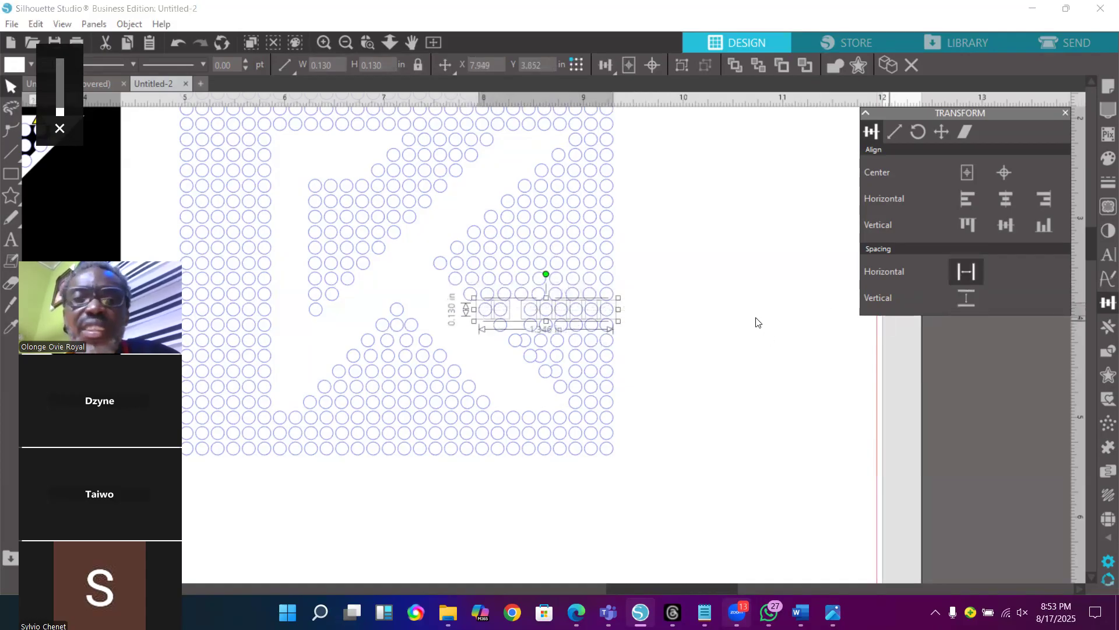
{"action": "left_click", "coordinate": [568, 324]}
{"action": "left_click_drag", "start_coordinate": [622, 310], "coordinate": [495, 338]}
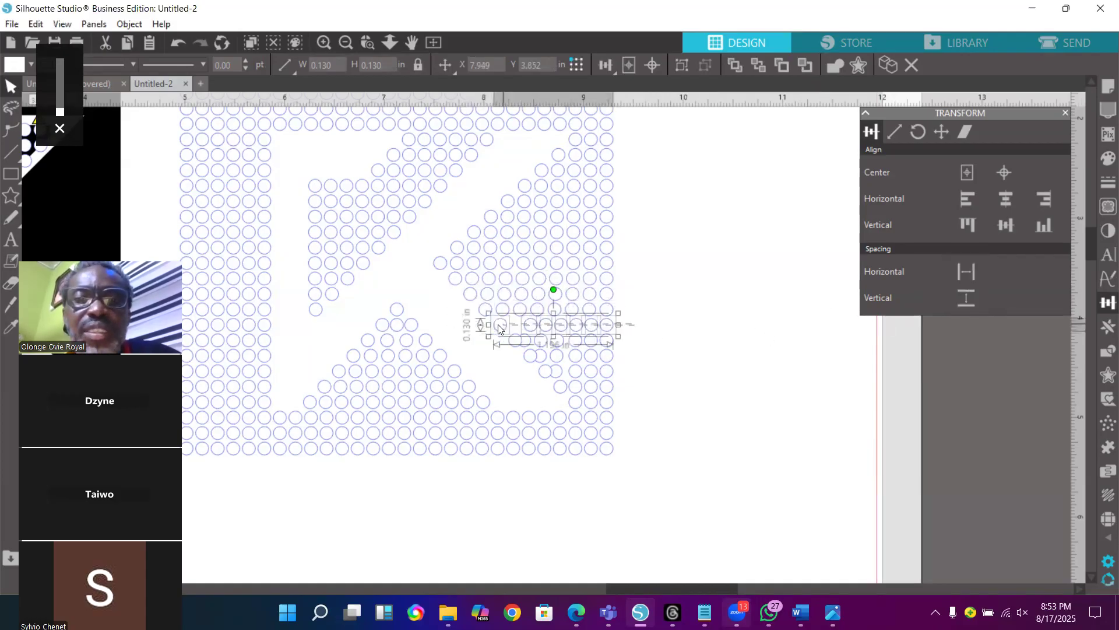
{"action": "left_click", "coordinate": [956, 276]}
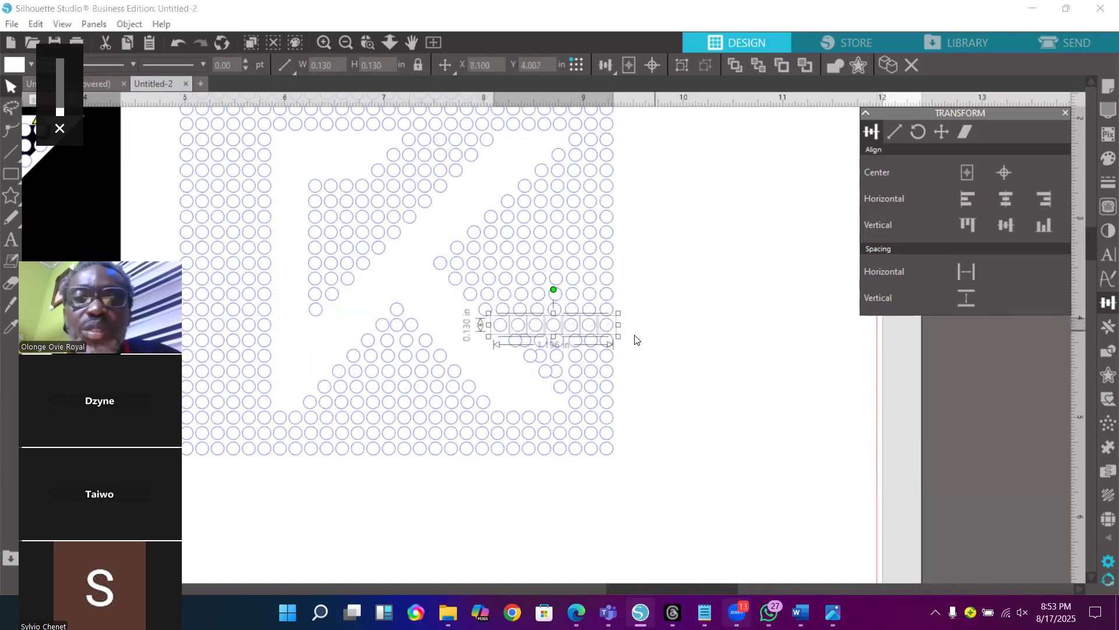
Space the circles evenly horizontally in the fifth, sixth and seventh rows below the right triangle's left tip
{"action": "left_click_drag", "start_coordinate": [627, 342], "coordinate": [509, 344]}
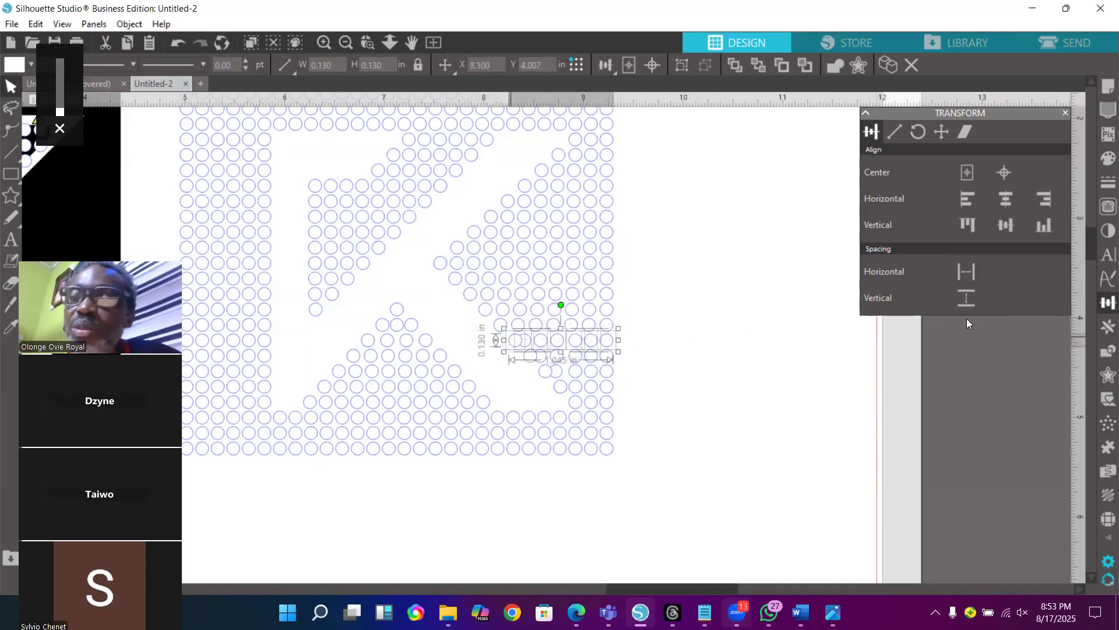
{"action": "left_click", "coordinate": [963, 276]}
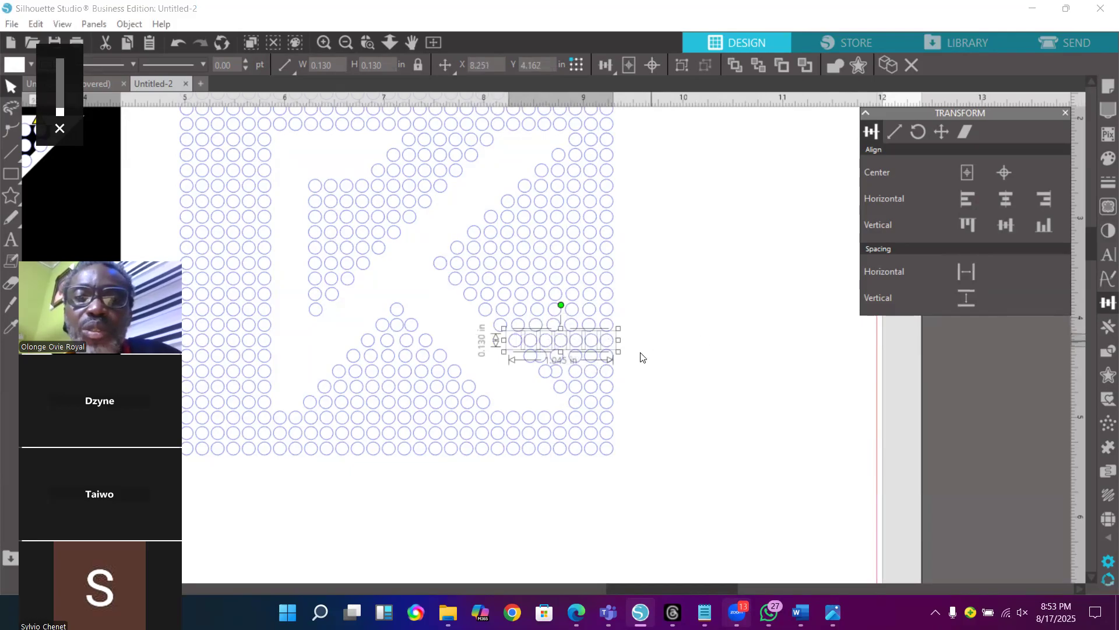
{"action": "left_click_drag", "start_coordinate": [630, 357], "coordinate": [506, 360]}
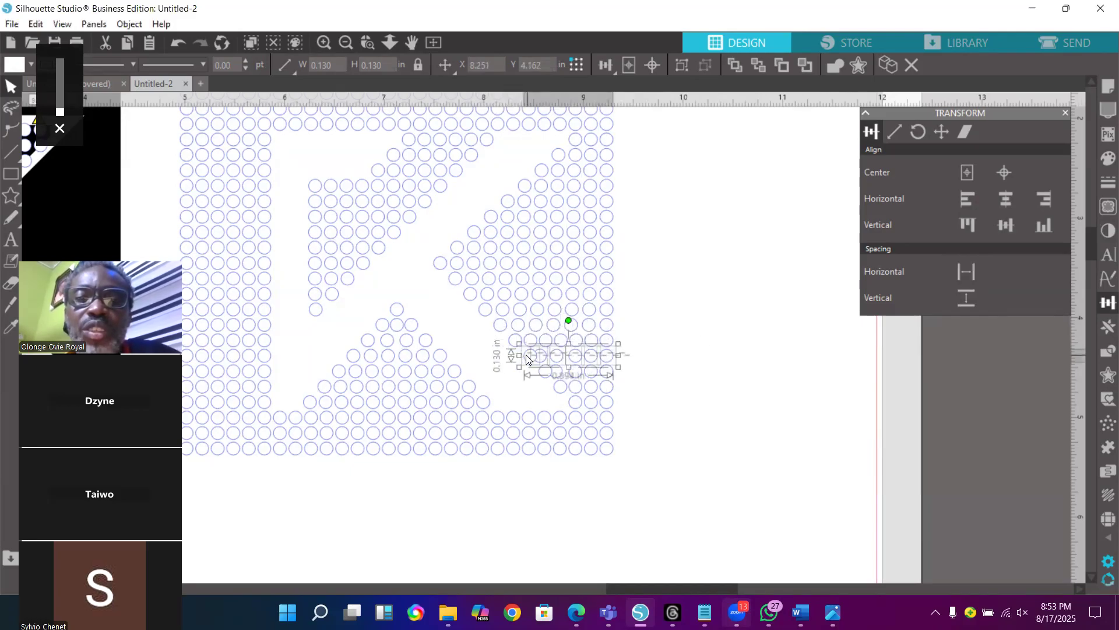
{"action": "left_click", "coordinate": [965, 279]}
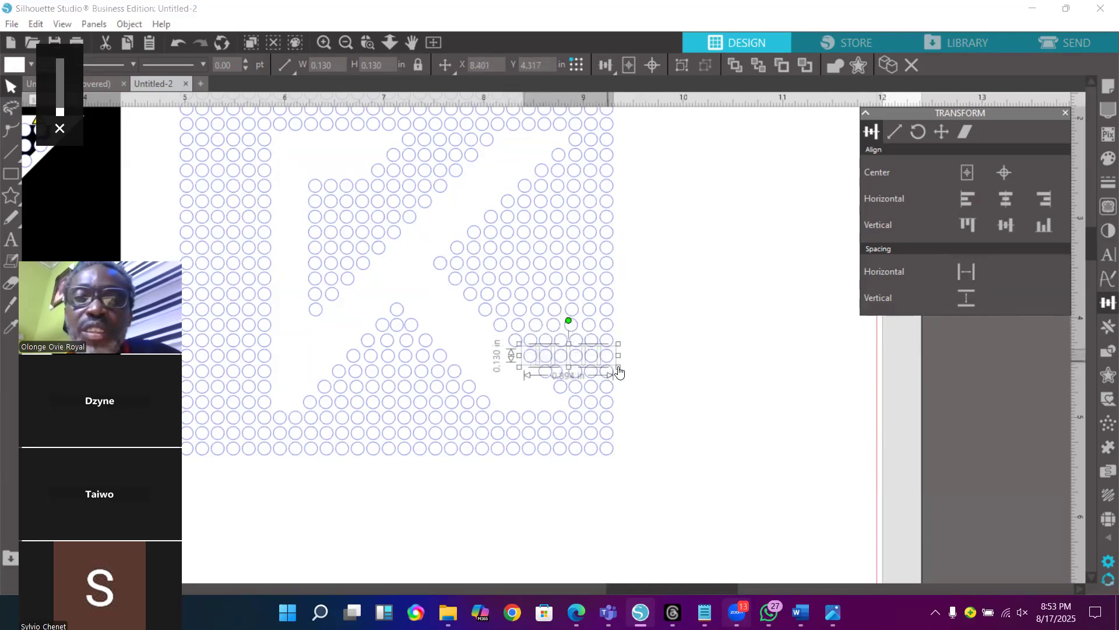
{"action": "left_click_drag", "start_coordinate": [640, 378], "coordinate": [531, 378]}
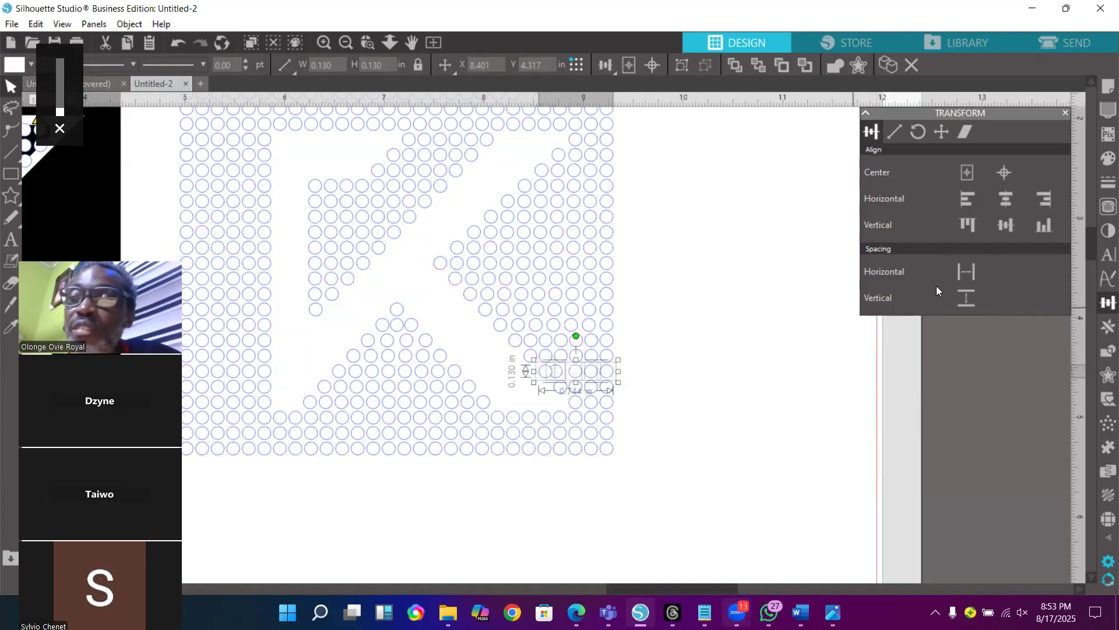
{"action": "left_click", "coordinate": [955, 276]}
{"action": "left_click", "coordinate": [635, 344]}
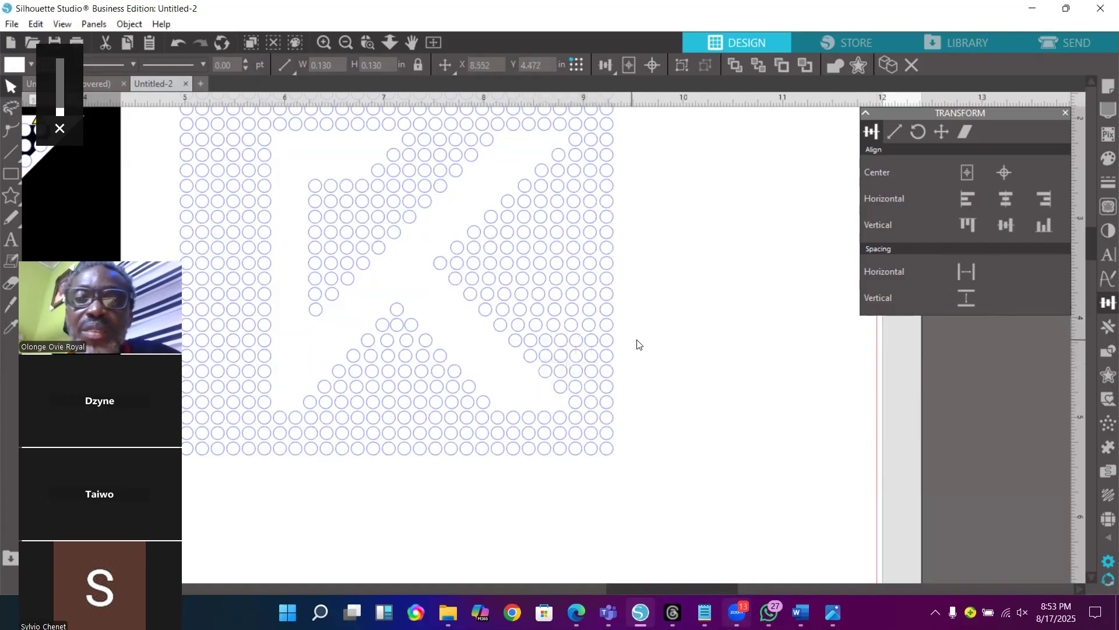
Delete one circle near the diagonal edge from each of the fifth, sixth and seventh rows below the right triangle's left tip
{"action": "left_click", "coordinate": [546, 341]}
{"action": "key", "text": "Delete"}
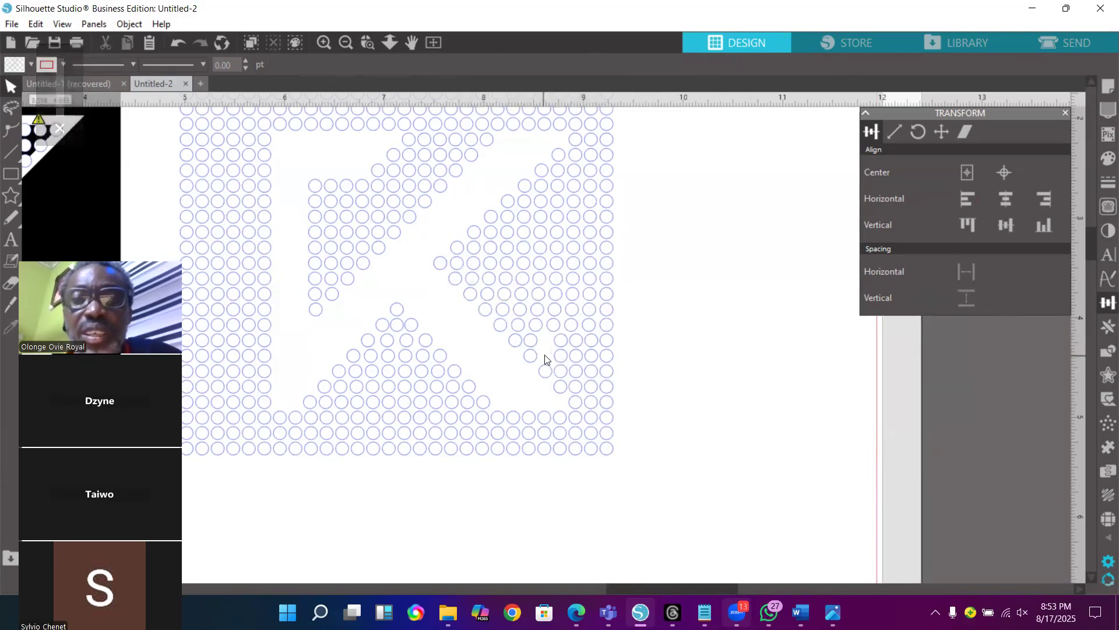
{"action": "left_click", "coordinate": [563, 376]}
{"action": "key", "text": "Delete"}
Space the remaining circles evenly horizontally in the fifth and sixth rows below the right triangle's left tip
{"action": "left_click_drag", "start_coordinate": [629, 343], "coordinate": [512, 342]}
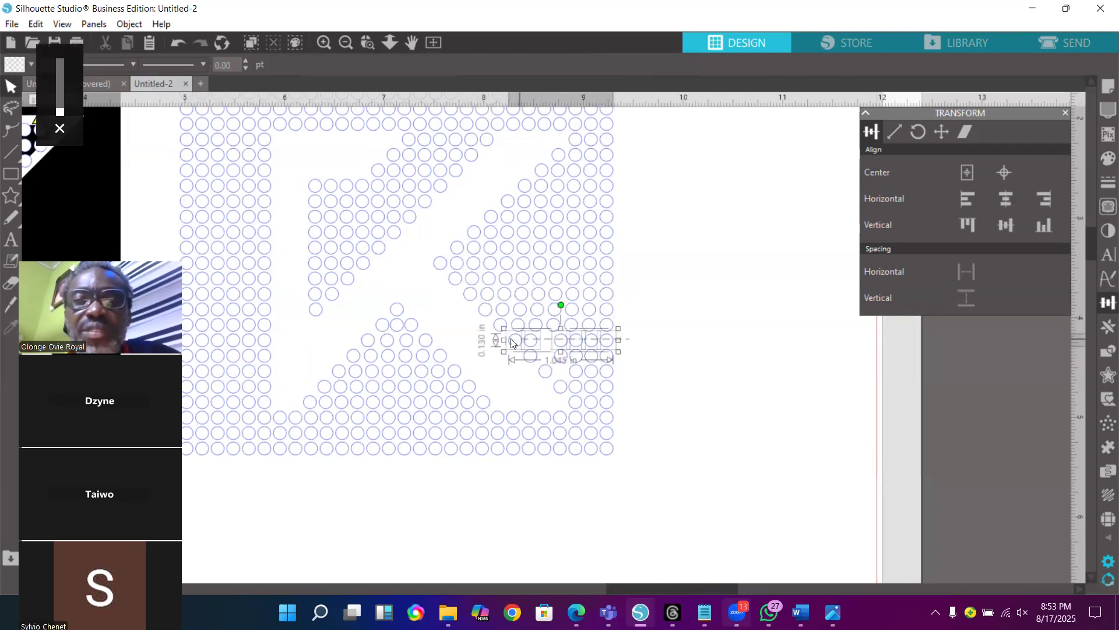
{"action": "left_click_drag", "start_coordinate": [627, 361], "coordinate": [526, 357]}
{"action": "left_click", "coordinate": [966, 271]}
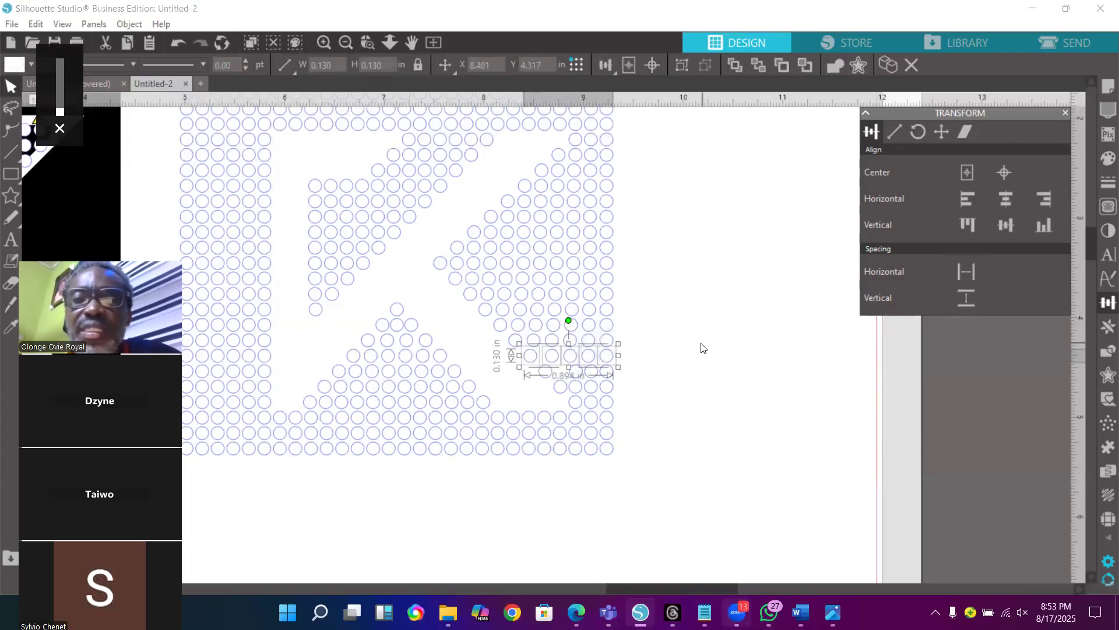
Restore a circle in the seventh row below the right triangle's left tip, and space the seventh and eighth rows evenly horizontally
{"action": "left_click", "coordinate": [622, 374]}
{"action": "left_click_drag", "start_coordinate": [622, 375], "coordinate": [538, 367]}
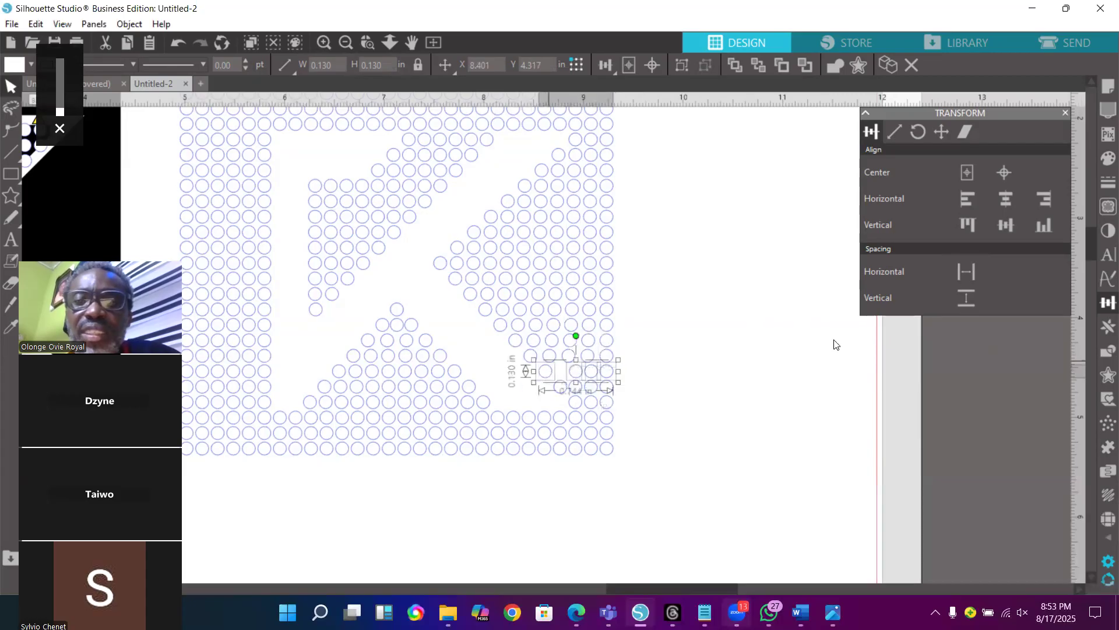
{"action": "left_click", "coordinate": [966, 271]}
{"action": "left_click_drag", "start_coordinate": [635, 389], "coordinate": [548, 371]}
{"action": "left_click", "coordinate": [659, 381]}
{"action": "left_click", "coordinate": [636, 381]}
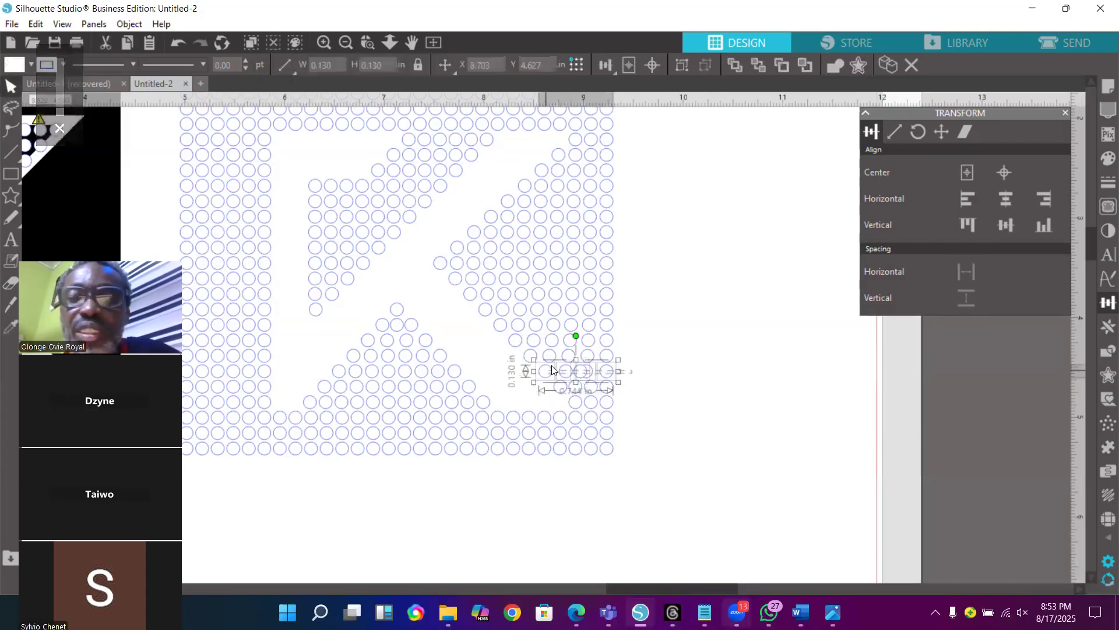
{"action": "left_click", "coordinate": [962, 274]}
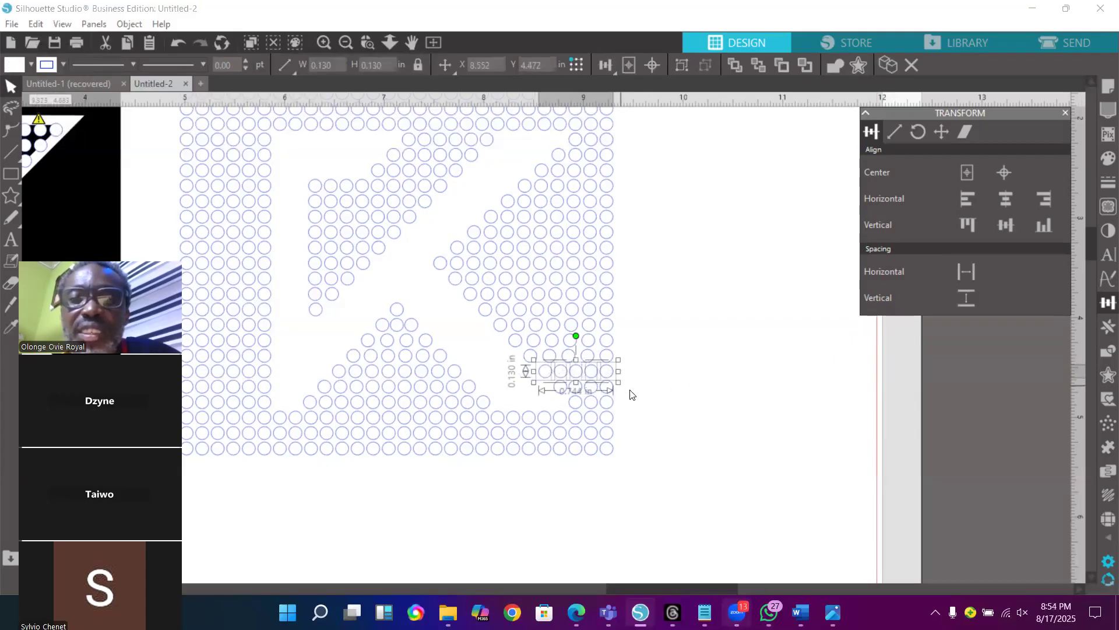
{"action": "left_click_drag", "start_coordinate": [628, 394], "coordinate": [557, 377]}
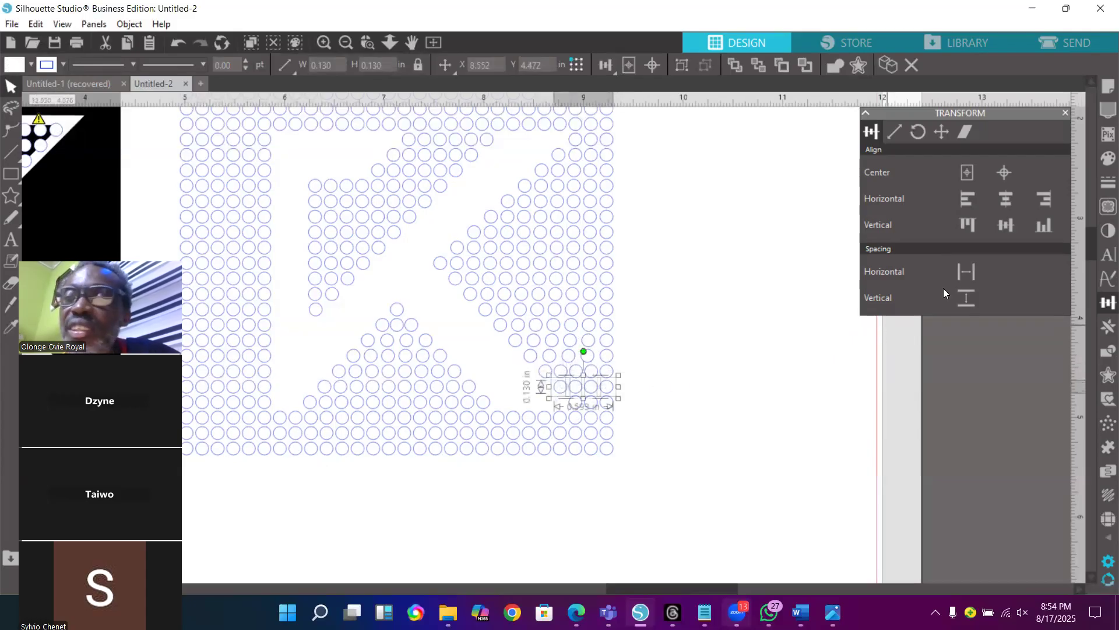
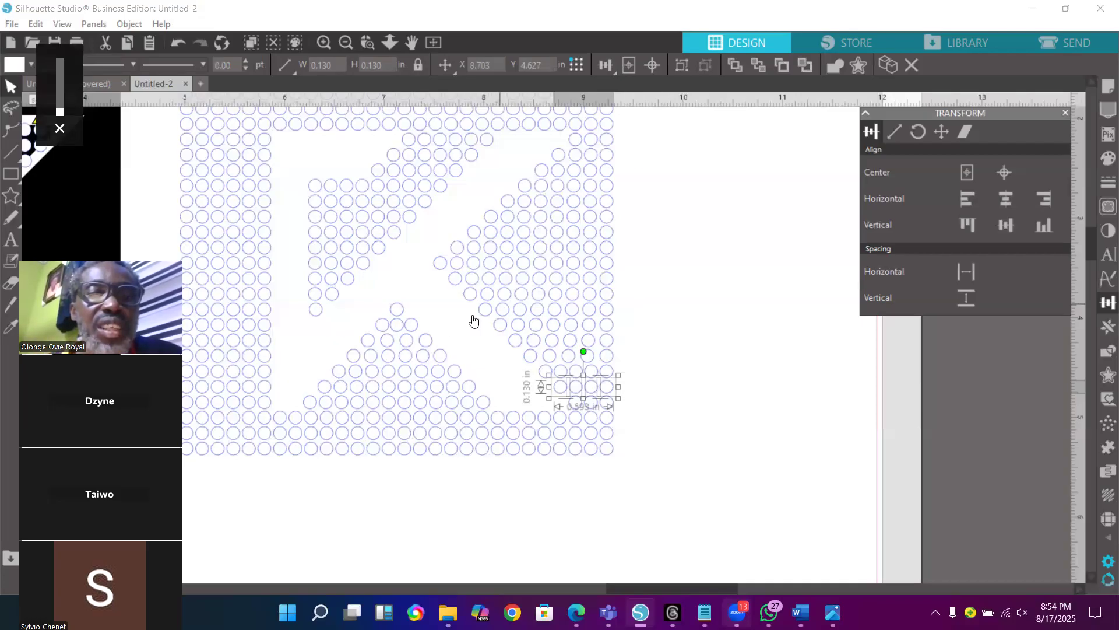
Space the circles evenly horizontally in the second and third rows below the peak of the bottom triangle
{"action": "left_click_drag", "start_coordinate": [449, 330], "coordinate": [353, 350]}
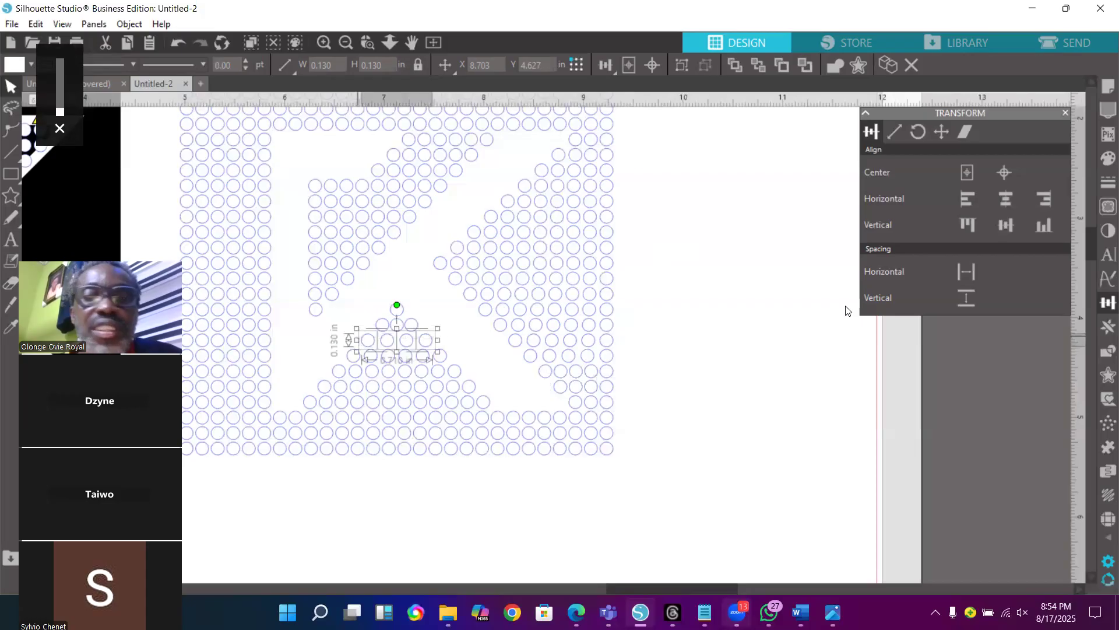
{"action": "left_click_drag", "start_coordinate": [443, 315], "coordinate": [369, 337]}
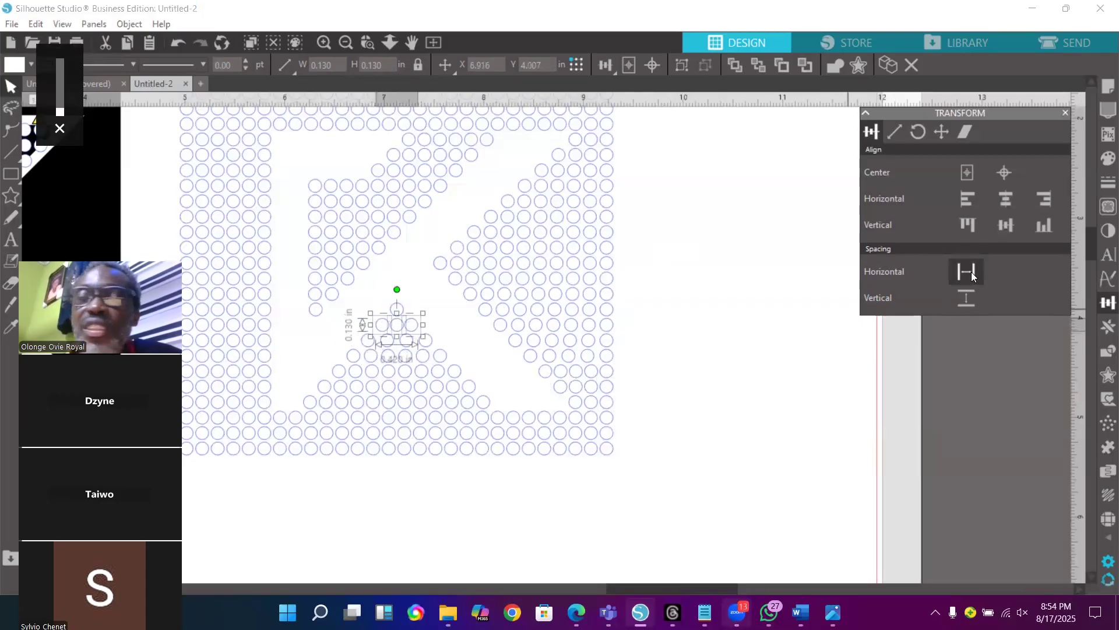
Group all the outlined circles of the pattern surrounding the K into one object
{"action": "left_click", "coordinate": [351, 44]}
{"action": "left_click", "coordinate": [351, 44]}
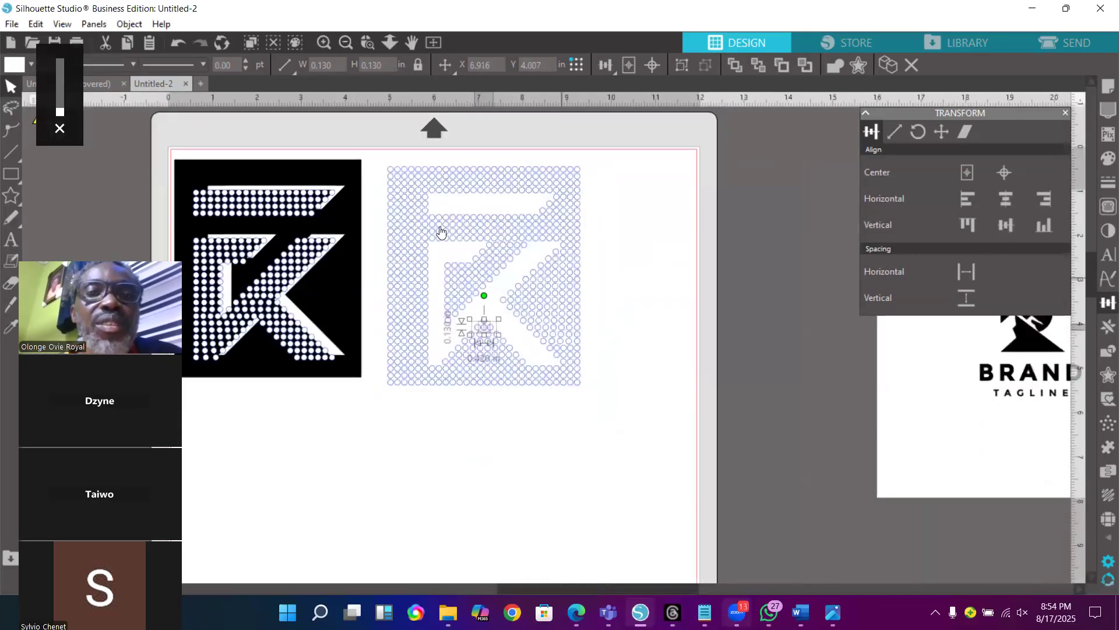
{"action": "left_click_drag", "start_coordinate": [384, 153], "coordinate": [613, 425]}
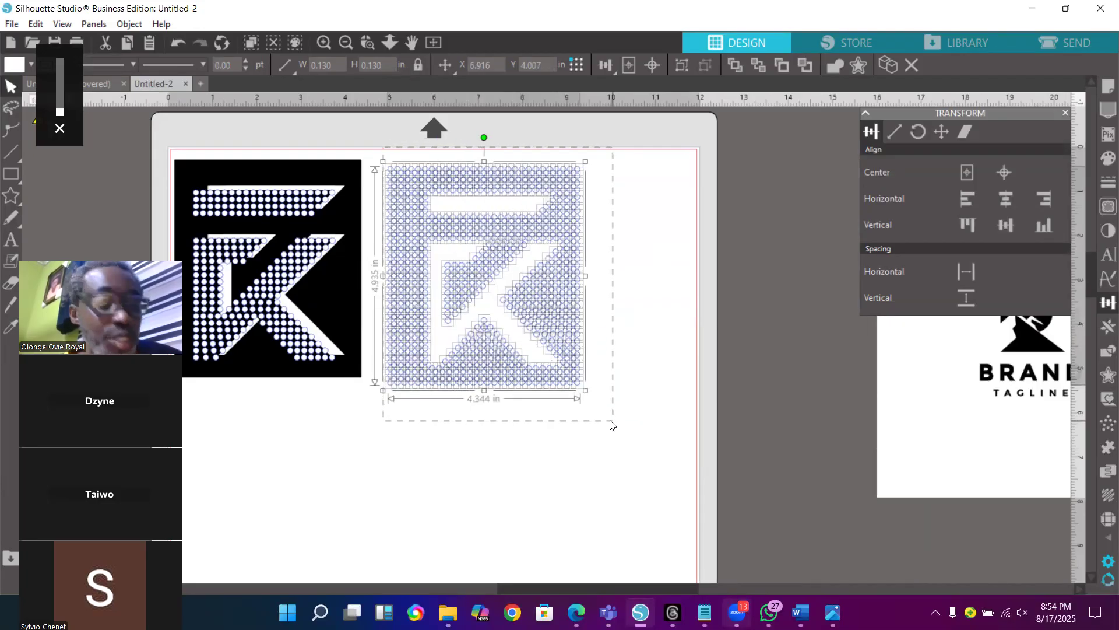
{"action": "key", "text": "i"}
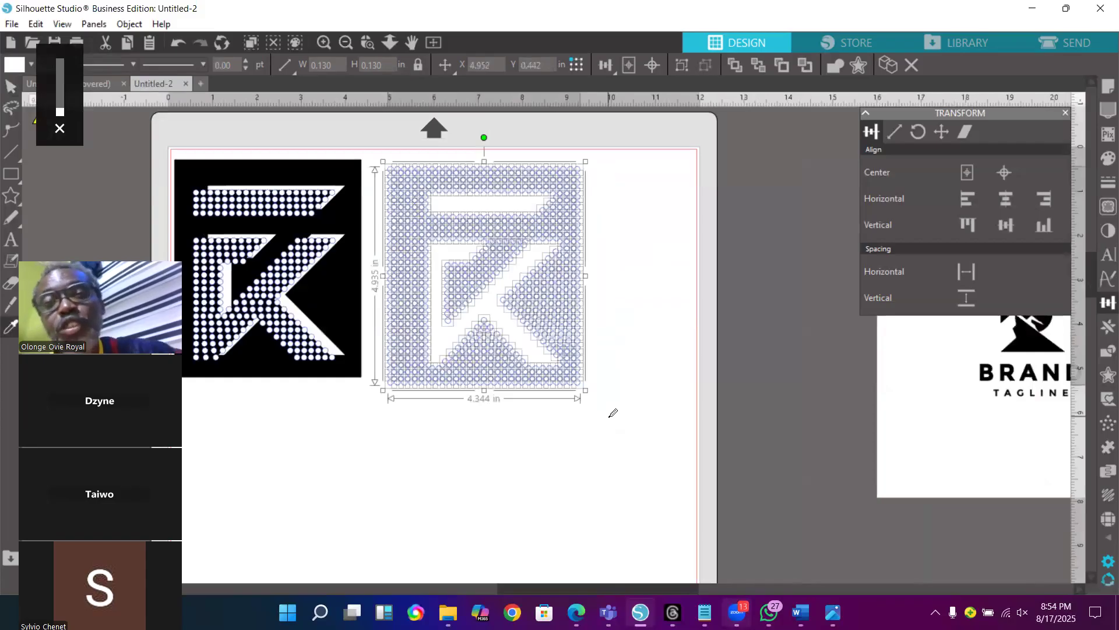
{"action": "left_click", "coordinate": [683, 66]}
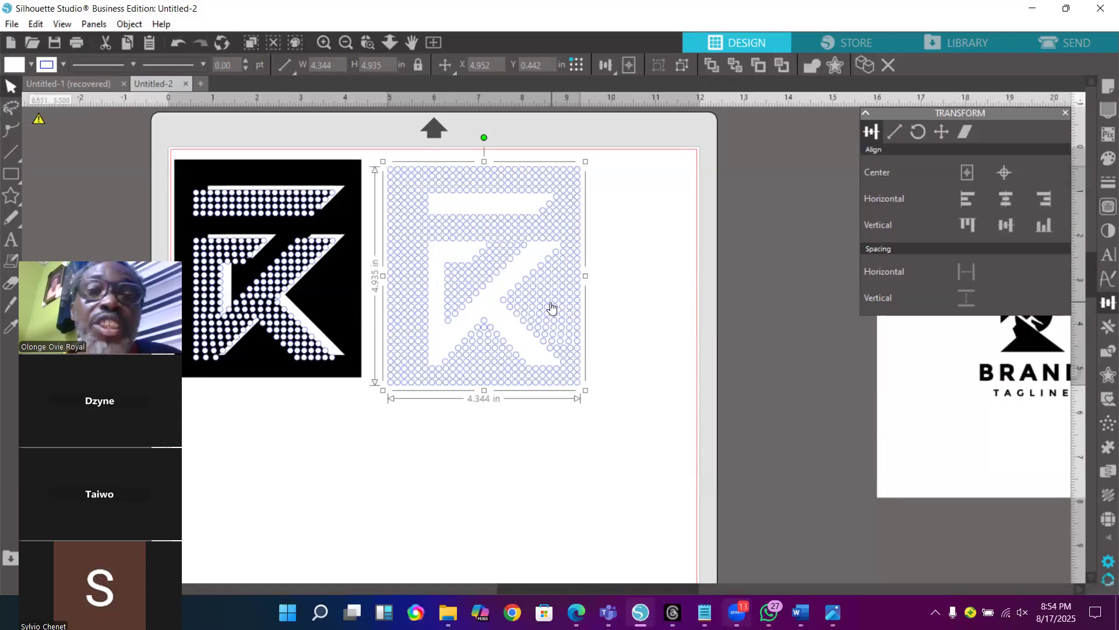
Align the black K panel and the grouped circle pattern by their right edges
{"action": "left_click", "coordinate": [343, 172], "text": "shift"}
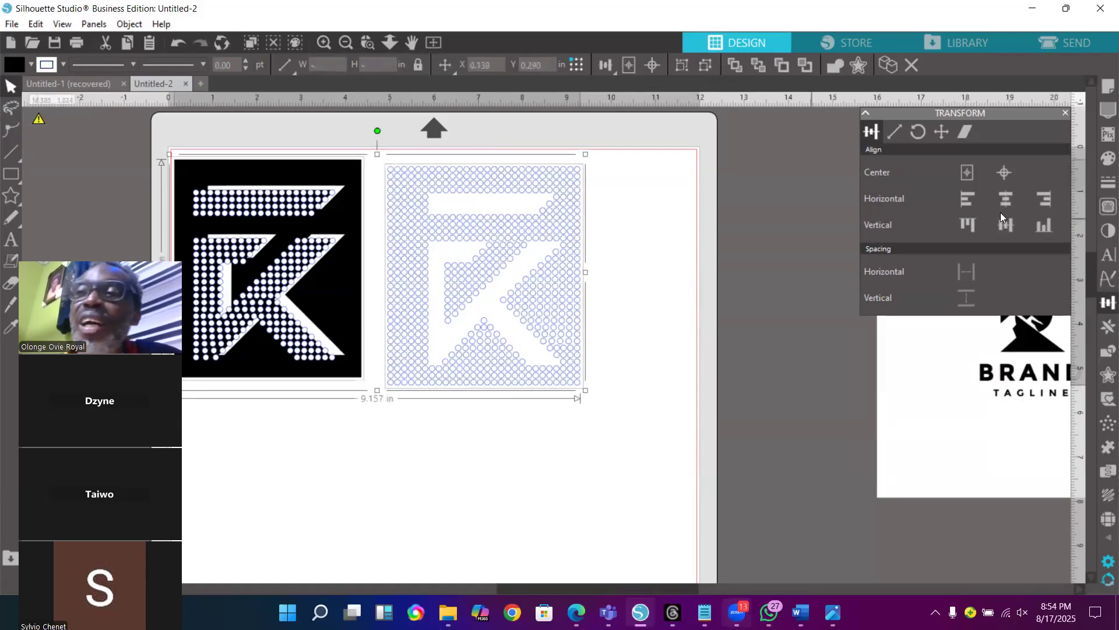
{"action": "left_click", "coordinate": [1046, 204]}
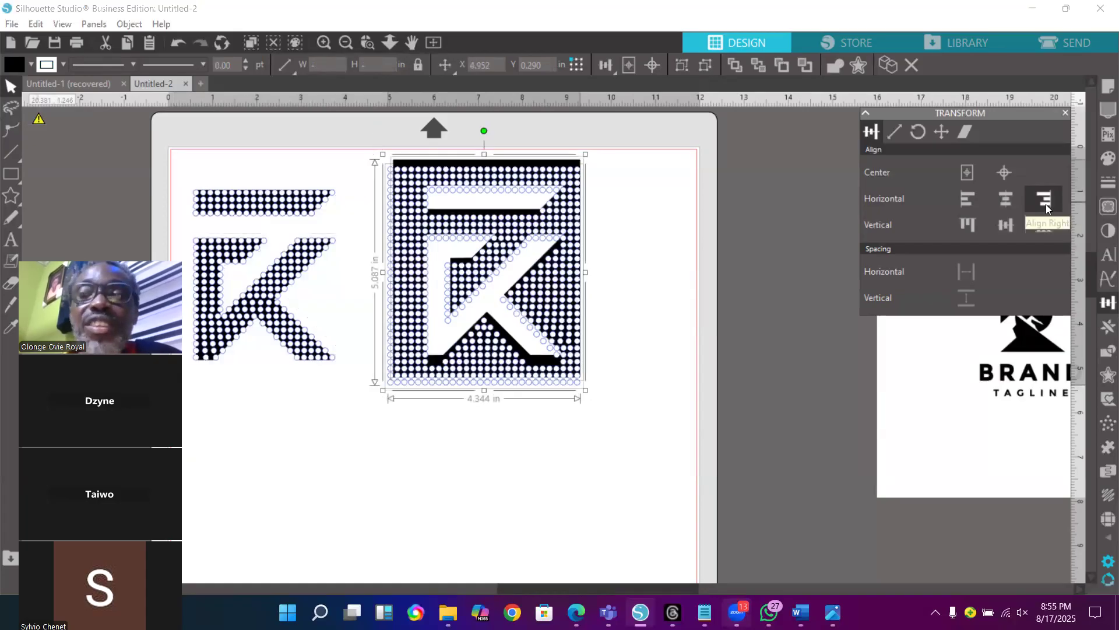
Move the black K panel off the circle pattern to the page's right edge, and select it together with the pattern
{"action": "left_click", "coordinate": [656, 235]}
{"action": "left_click_drag", "start_coordinate": [538, 168], "coordinate": [794, 190]}
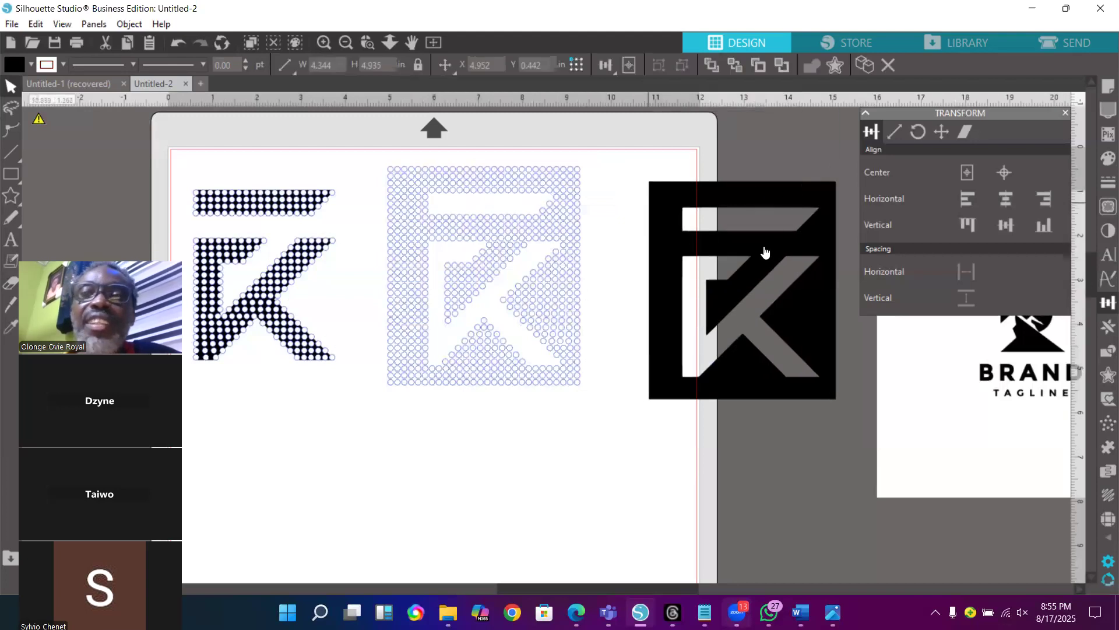
{"action": "left_click_drag", "start_coordinate": [366, 158], "coordinate": [740, 330]}
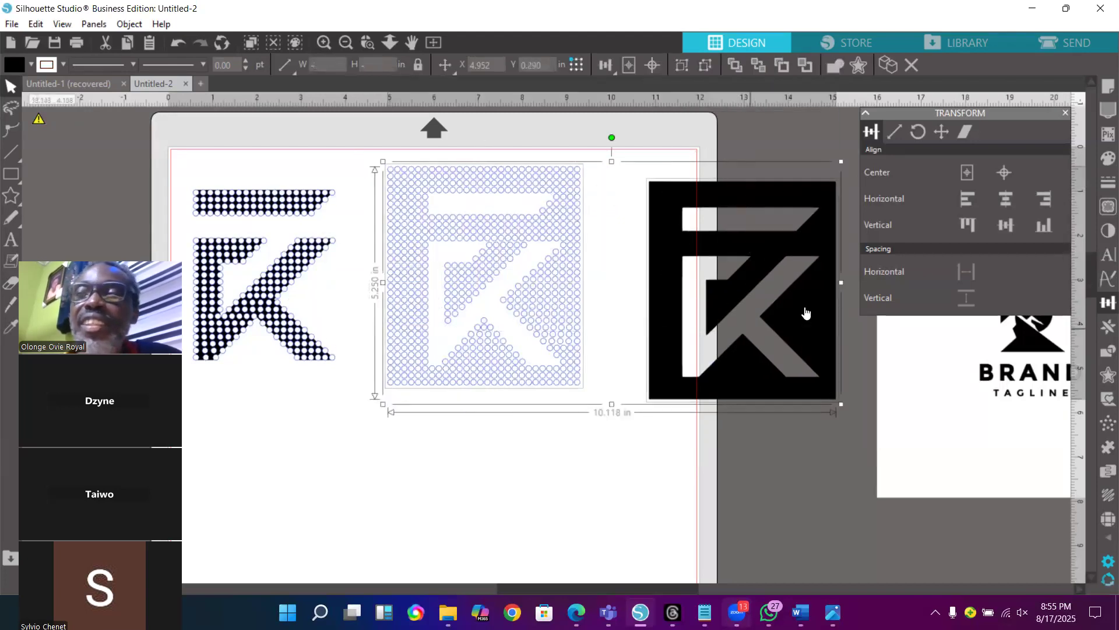
Center the black K panel and the grouped circle pattern on each other
{"action": "key", "text": "XF86AudioMute"}
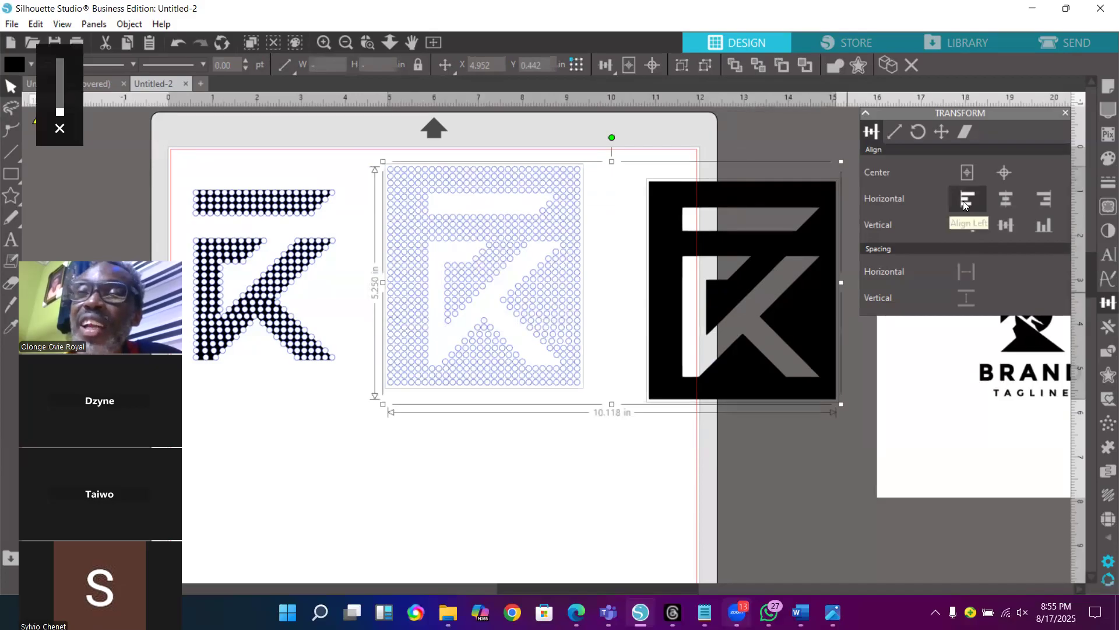
{"action": "left_click", "coordinate": [965, 204]}
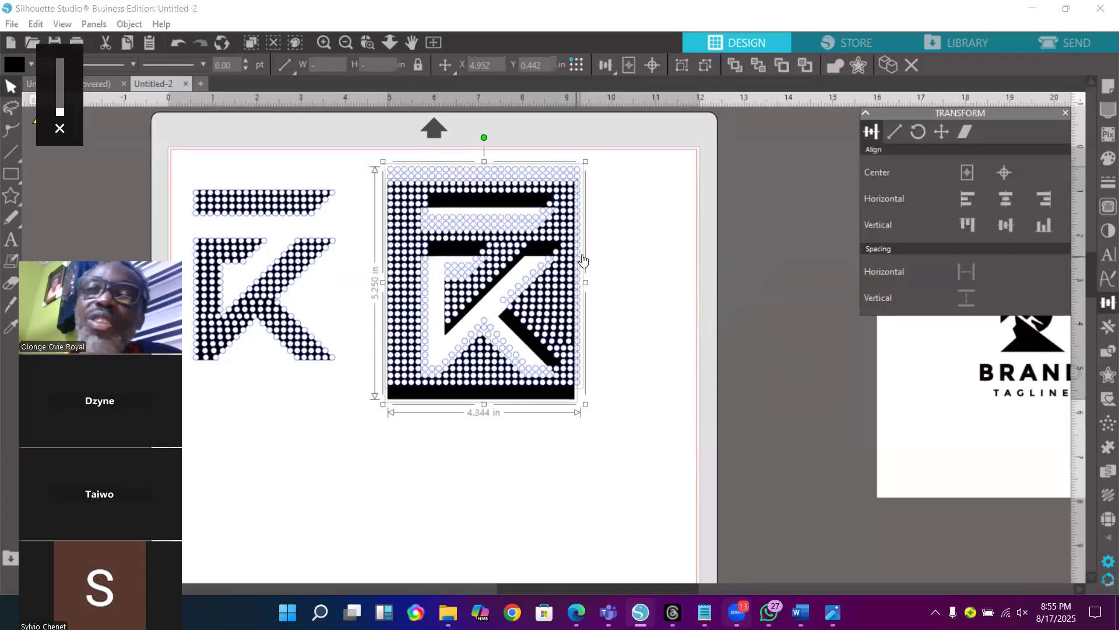
{"action": "left_click", "coordinate": [1005, 173]}
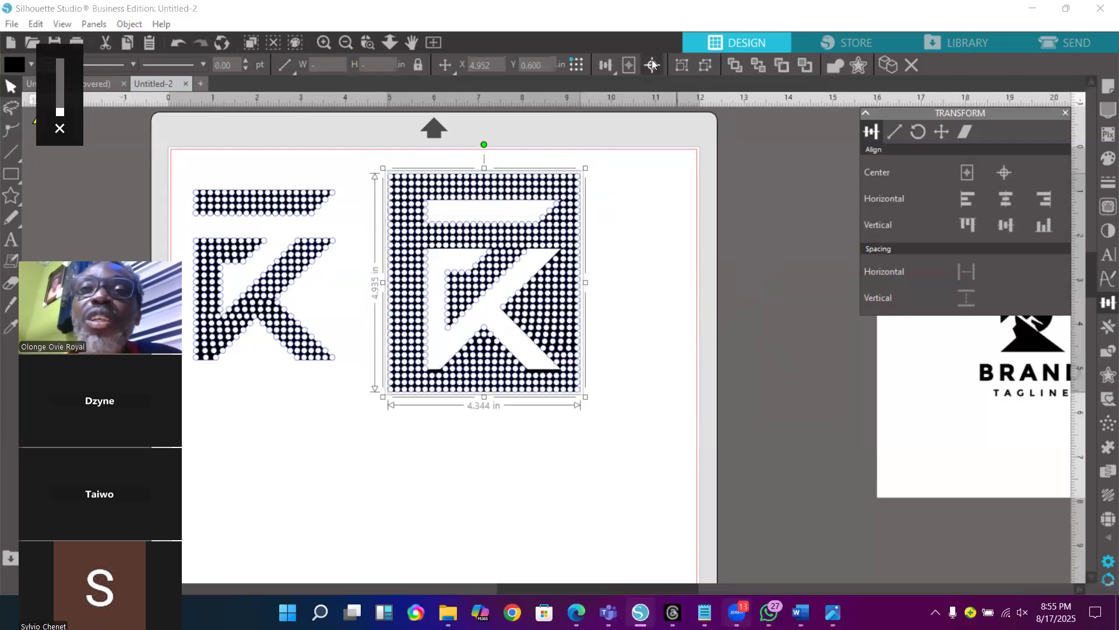
{"action": "left_click", "coordinate": [670, 228]}
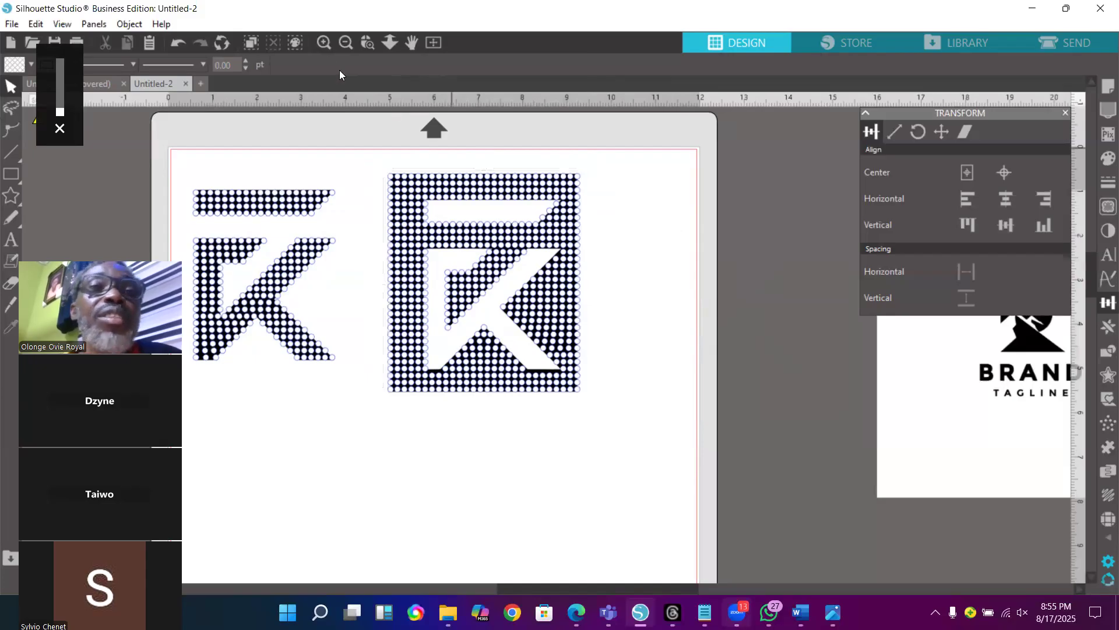
Ungroup the circle pattern lying over the black K panel
{"action": "left_click", "coordinate": [368, 43]}
{"action": "left_click_drag", "start_coordinate": [382, 160], "coordinate": [622, 391]}
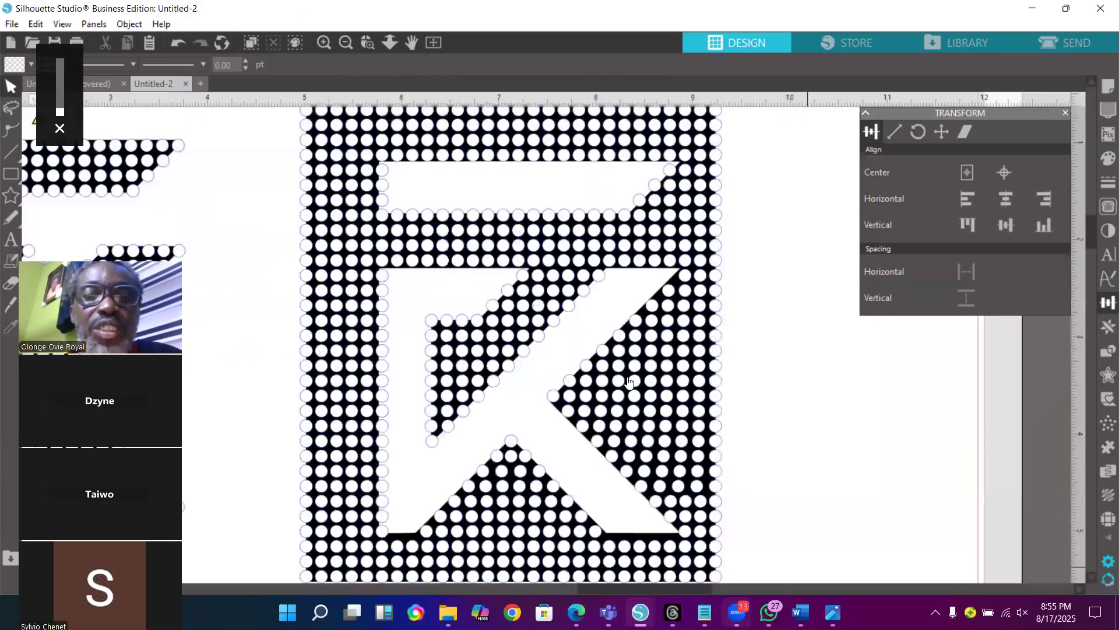
{"action": "scroll", "coordinate": [752, 377], "scroll_direction": "down", "scroll_amount": 3}
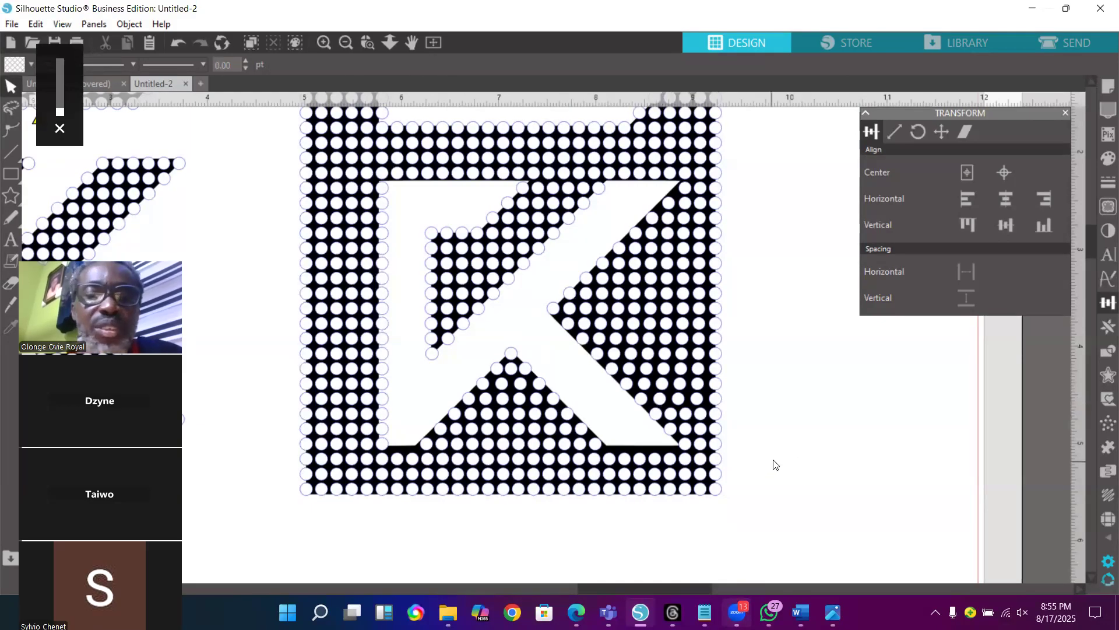
{"action": "scroll", "coordinate": [771, 339], "scroll_direction": "up", "scroll_amount": 3}
{"action": "scroll", "coordinate": [771, 336], "scroll_direction": "down", "scroll_amount": 6}
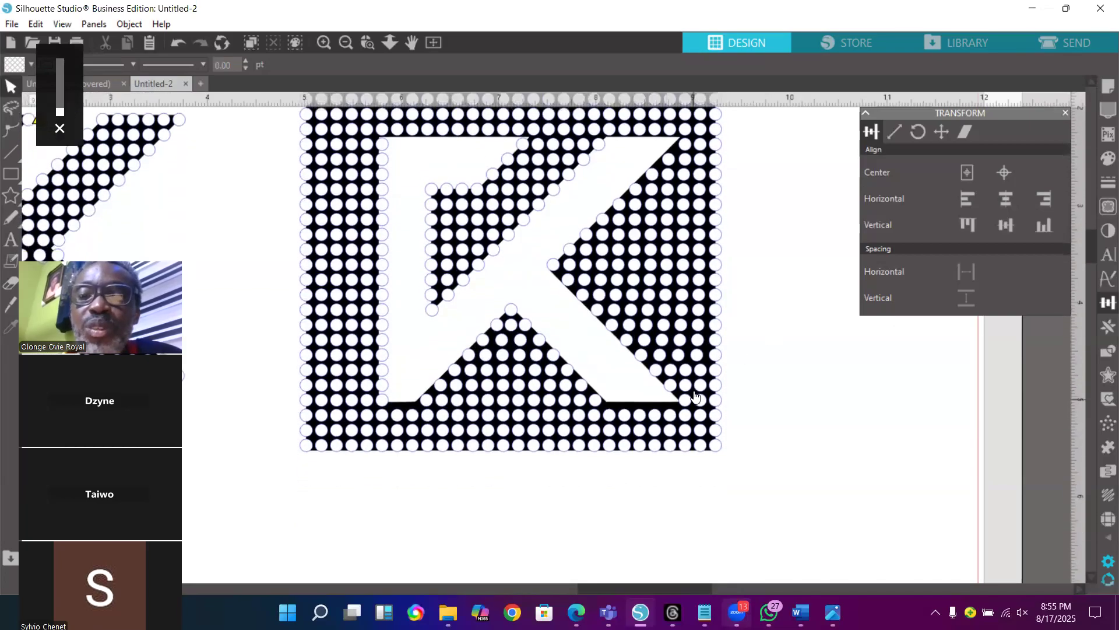
{"action": "left_click", "coordinate": [689, 391]}
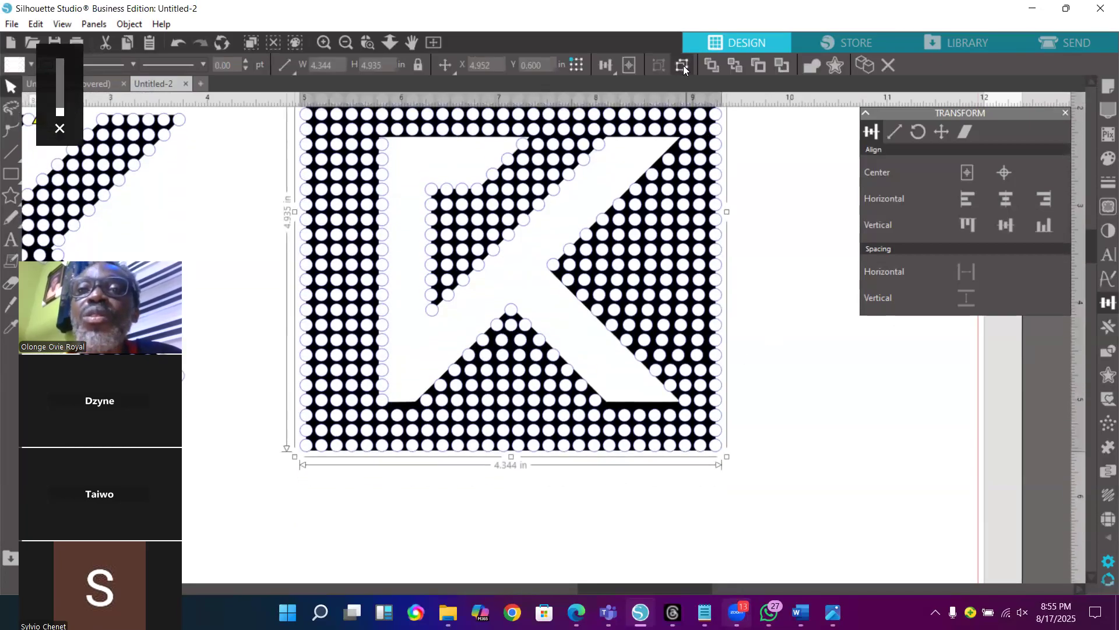
{"action": "left_click", "coordinate": [771, 385]}
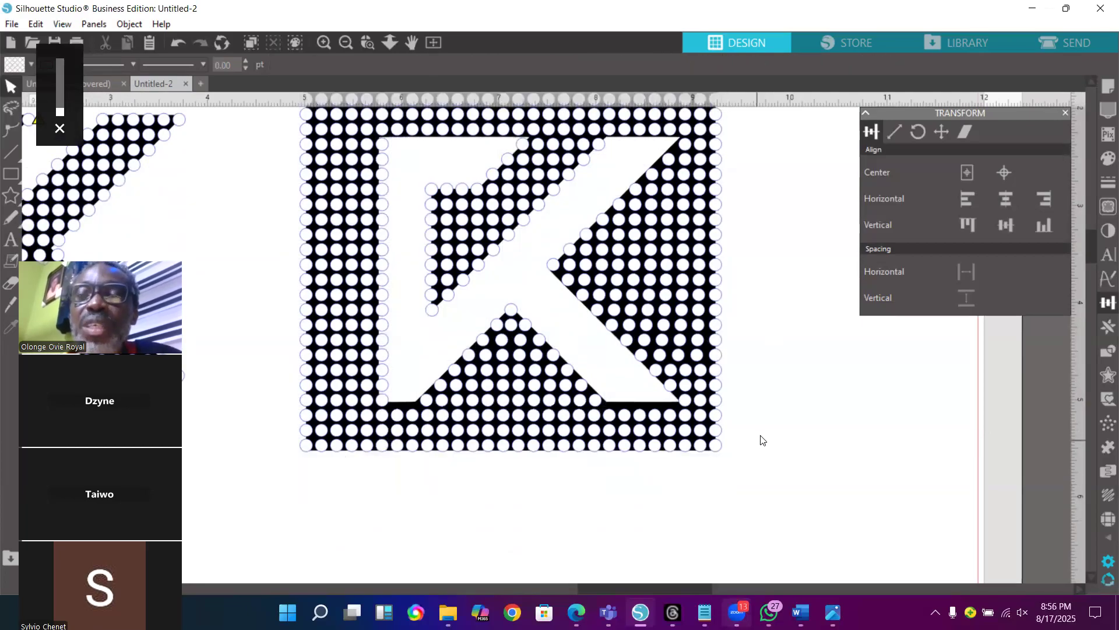
Move the black K panel off the circle pattern, past the page's right edge
{"action": "scroll", "coordinate": [761, 441], "scroll_direction": "up", "scroll_amount": 1}
{"action": "scroll", "coordinate": [761, 440], "scroll_direction": "up", "scroll_amount": 2}
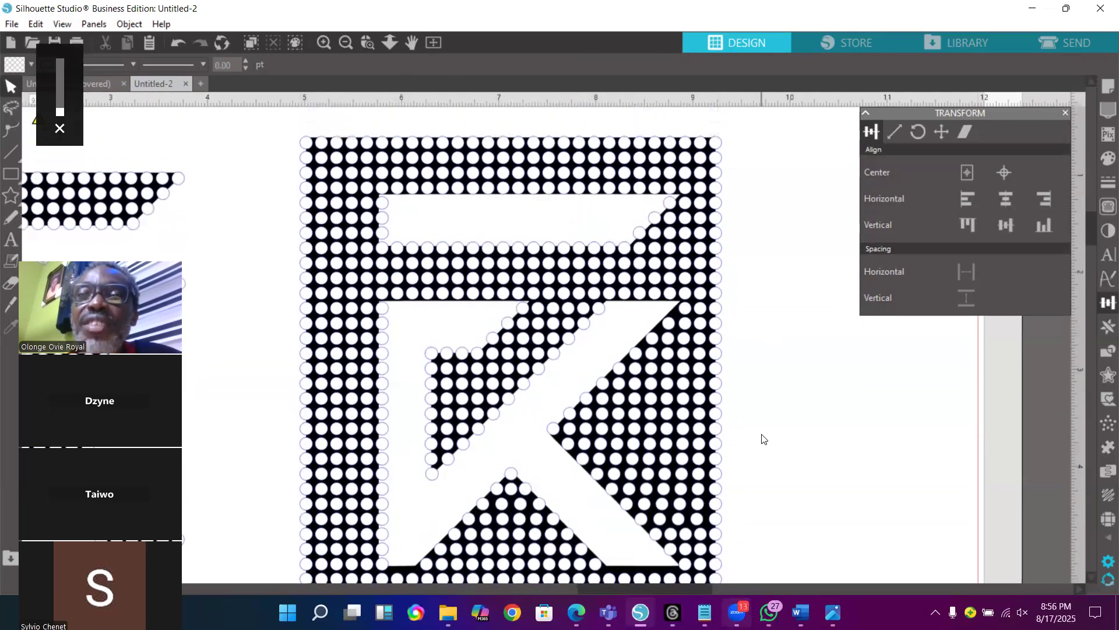
{"action": "left_click", "coordinate": [346, 42]}
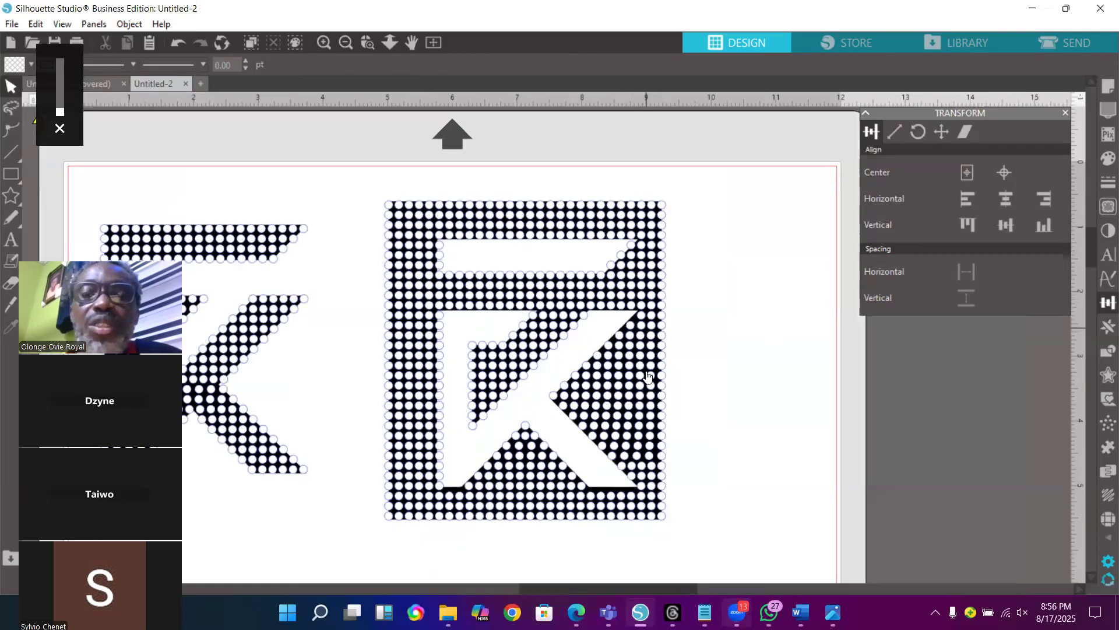
{"action": "left_click_drag", "start_coordinate": [634, 494], "coordinate": [1058, 480]}
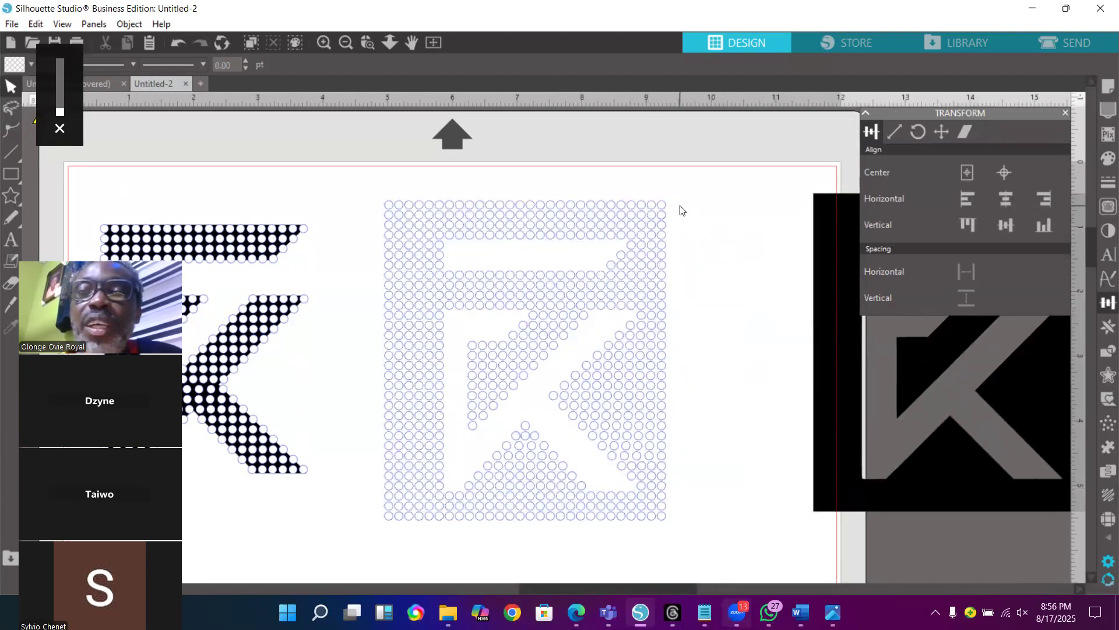
Check the alignment of the pattern's top row, rightmost column and bottom row of circles by selecting each one in turn
{"action": "left_click_drag", "start_coordinate": [682, 210], "coordinate": [387, 201]}
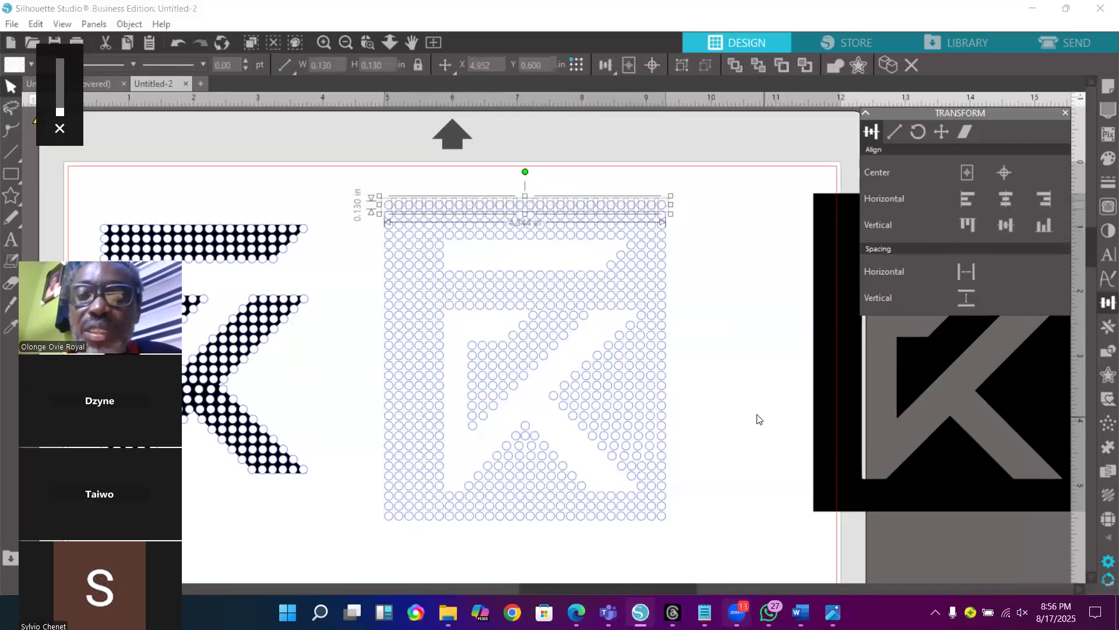
{"action": "left_click_drag", "start_coordinate": [641, 536], "coordinate": [668, 208]}
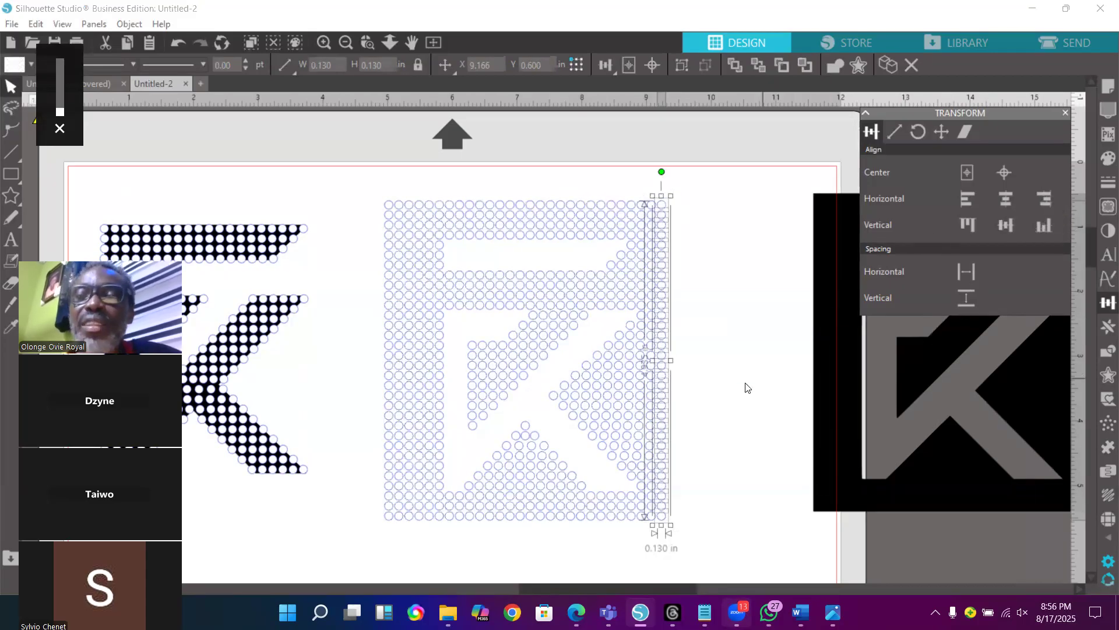
{"action": "left_click", "coordinate": [722, 449]}
{"action": "left_click_drag", "start_coordinate": [681, 523], "coordinate": [382, 516]}
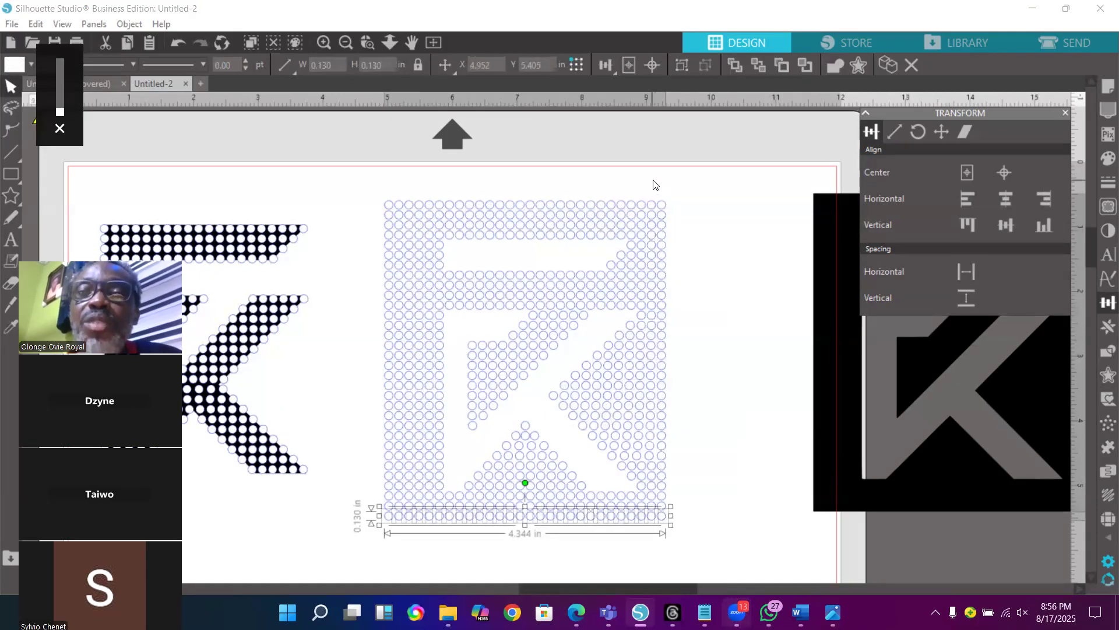
Align the circles in the pattern's second column from the right by their right edges
{"action": "left_click_drag", "start_coordinate": [653, 185], "coordinate": [652, 520]}
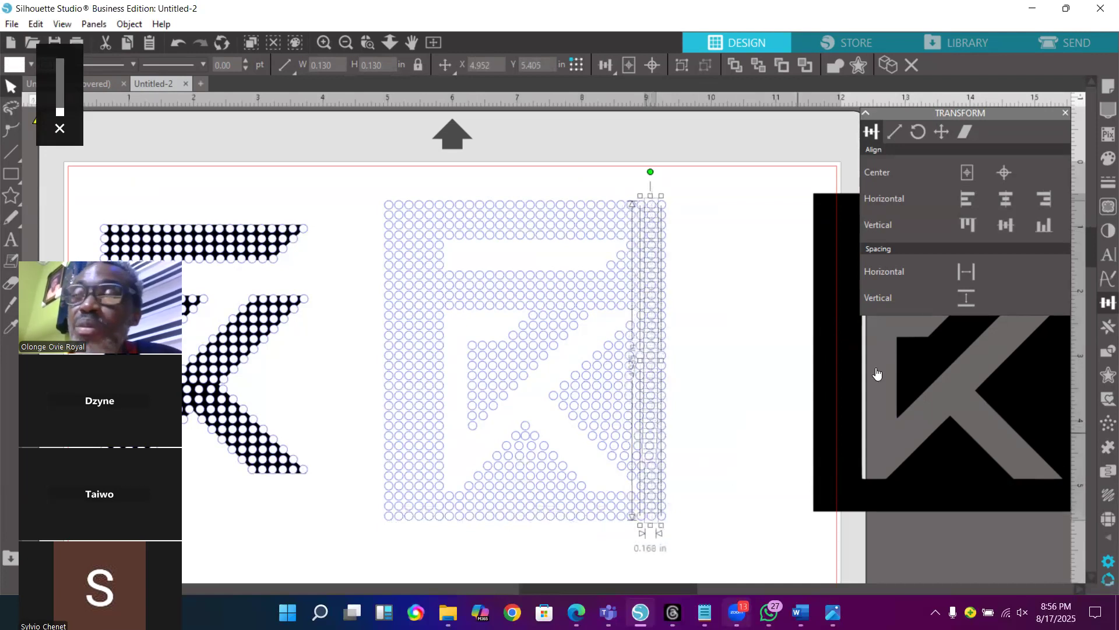
{"action": "left_click", "coordinate": [1046, 201]}
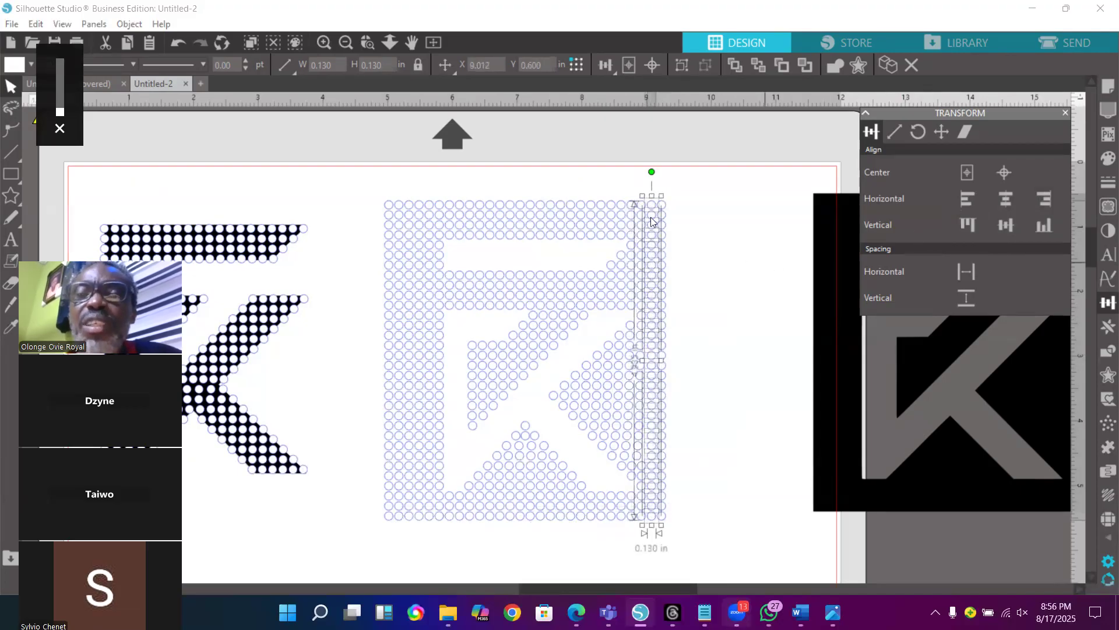
{"action": "left_click", "coordinate": [324, 42]}
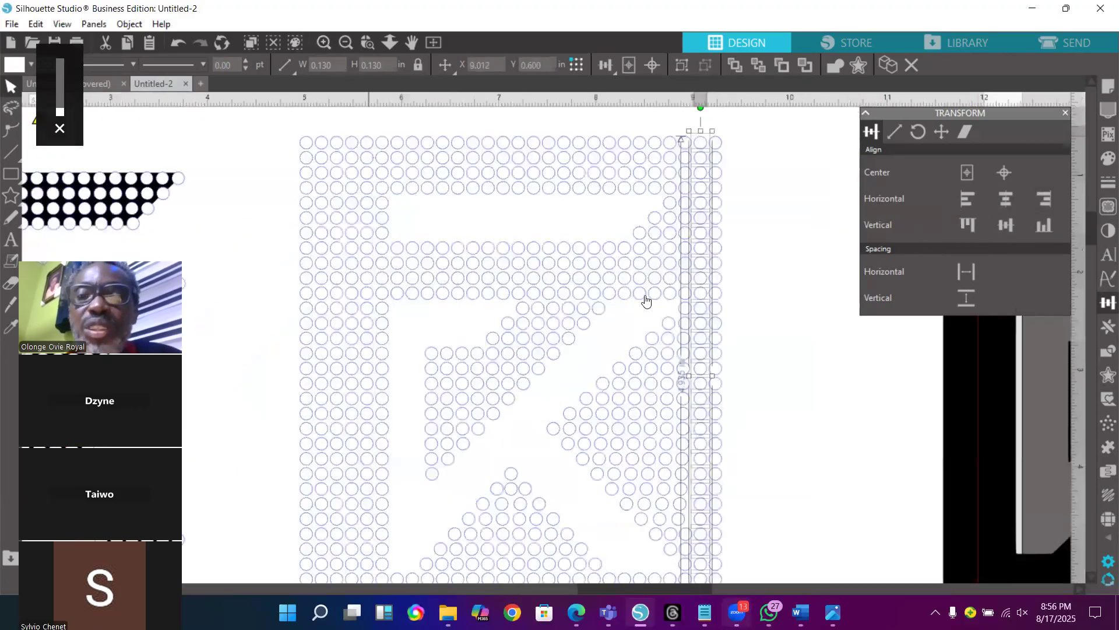
{"action": "scroll", "coordinate": [784, 301], "scroll_direction": "down", "scroll_amount": 1}
{"action": "scroll", "coordinate": [784, 301], "scroll_direction": "down", "scroll_amount": 1}
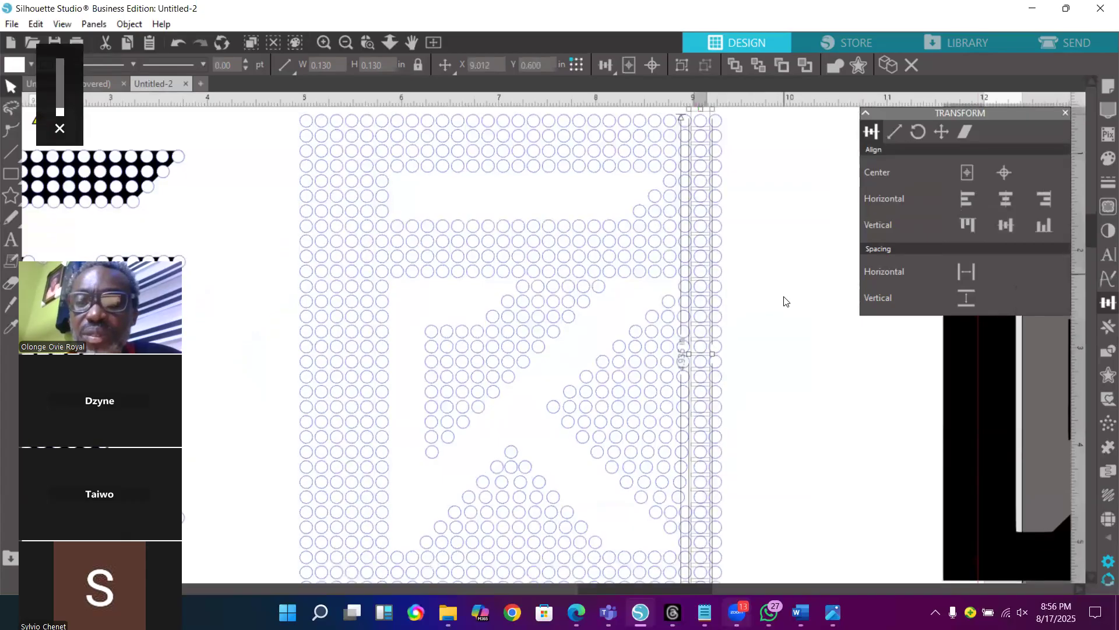
Align the circles in the pattern's third column from the right by their right edges, including the stray ones beside the right triangle
{"action": "left_click", "coordinate": [344, 45]}
{"action": "left_click", "coordinate": [368, 44]}
{"action": "left_click_drag", "start_coordinate": [377, 167], "coordinate": [675, 530]}
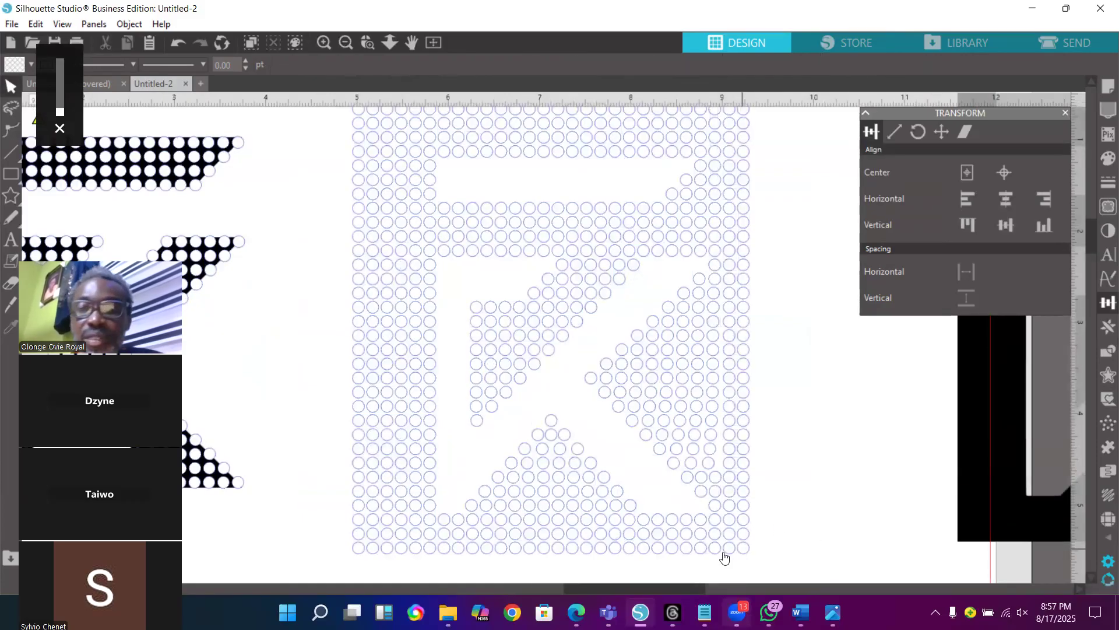
{"action": "left_click_drag", "start_coordinate": [719, 567], "coordinate": [719, 101]}
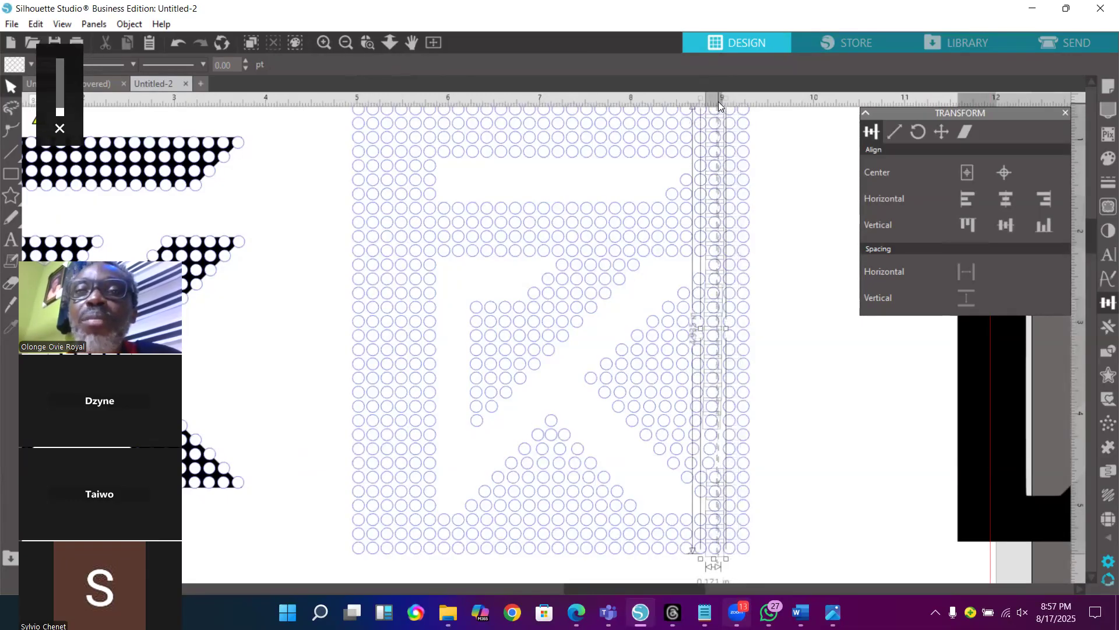
{"action": "left_click", "coordinate": [1051, 200]}
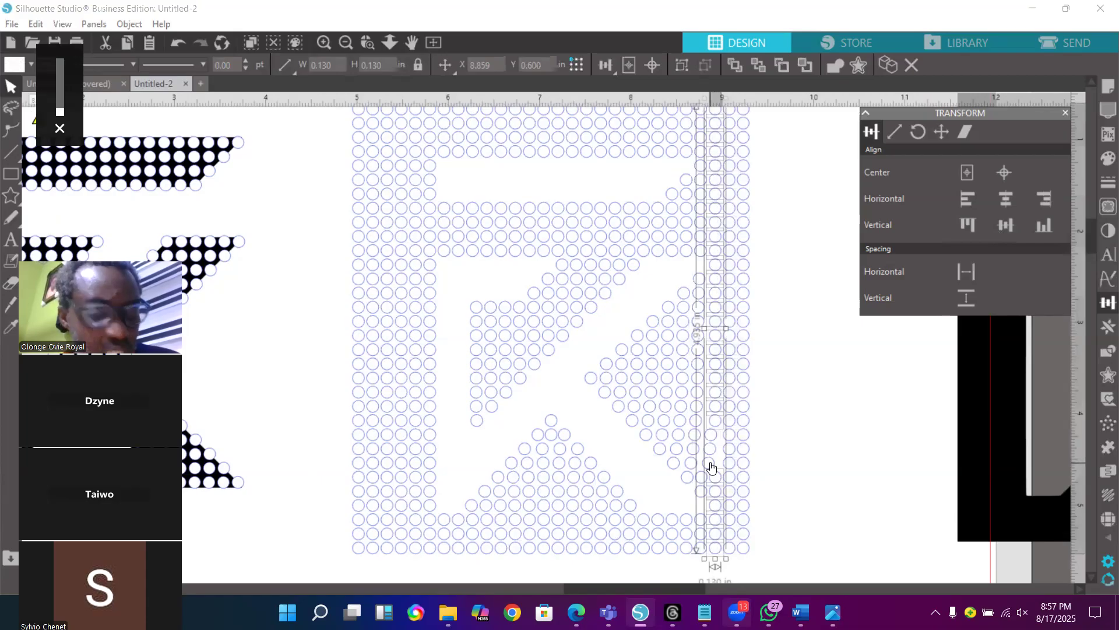
{"action": "left_click_drag", "start_coordinate": [712, 466], "coordinate": [705, 466]}
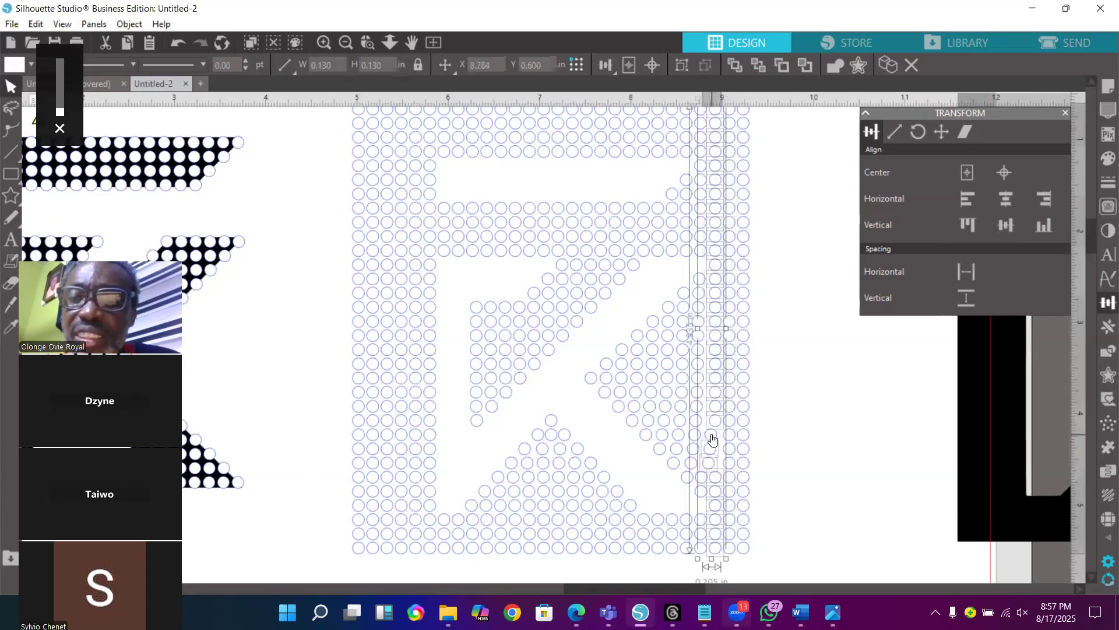
{"action": "left_click", "coordinate": [1048, 201]}
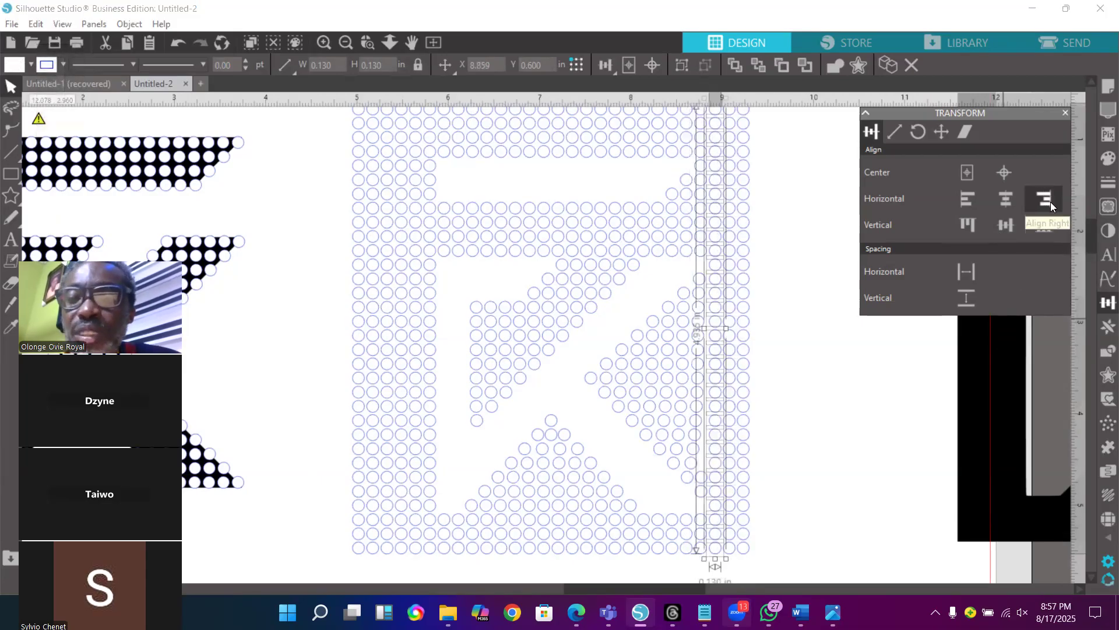
{"action": "left_click", "coordinate": [759, 569]}
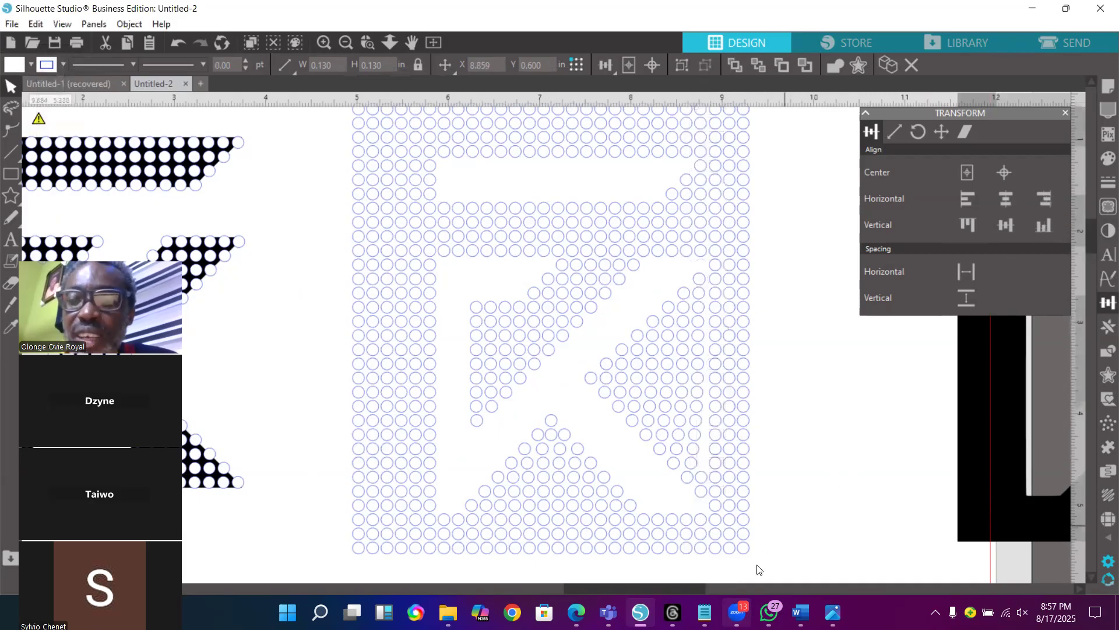
Align the circles in the pattern's fourth column from the right by their right edges, adding the missed circles near the triangle's lower part
{"action": "left_click_drag", "start_coordinate": [700, 572], "coordinate": [706, 466]}
{"action": "left_click_drag", "start_coordinate": [709, 403], "coordinate": [701, 106]}
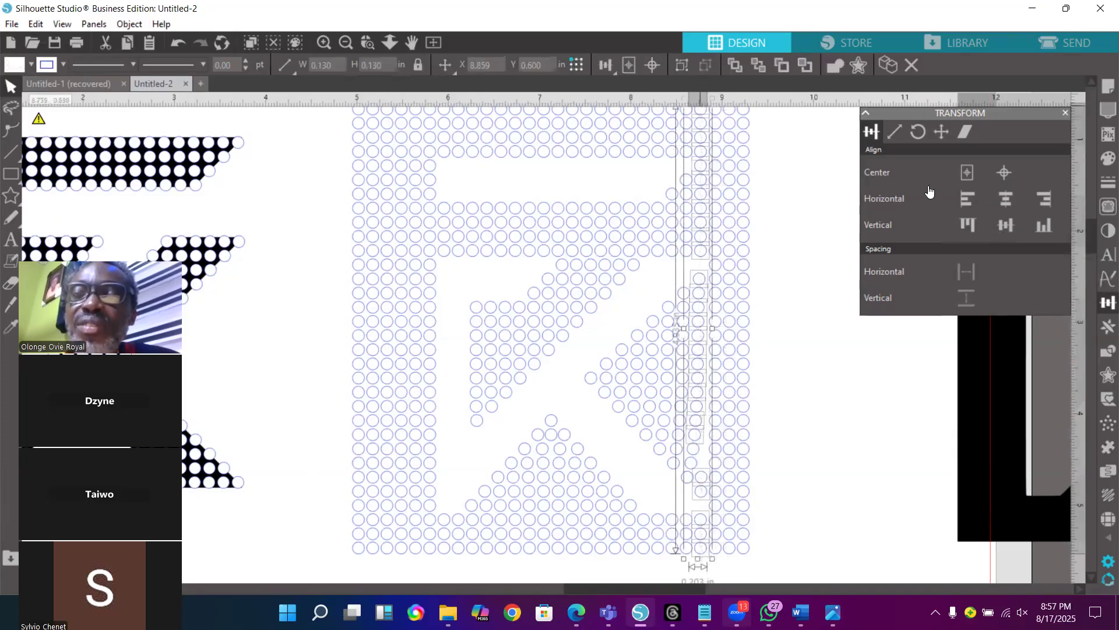
{"action": "left_click", "coordinate": [1051, 196]}
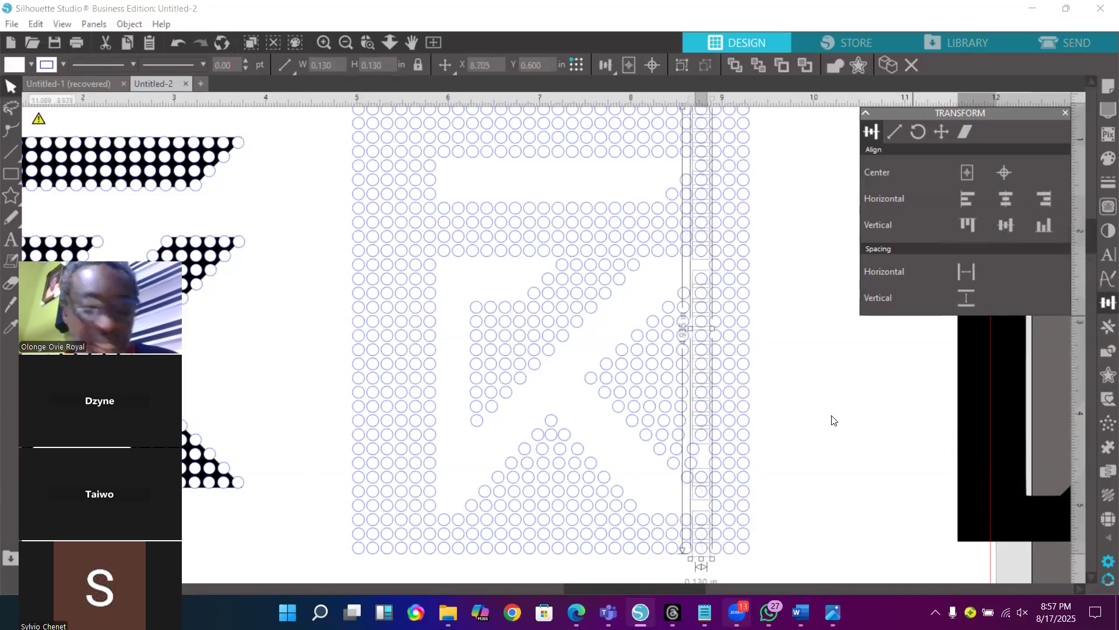
{"action": "left_click", "coordinate": [699, 455]}
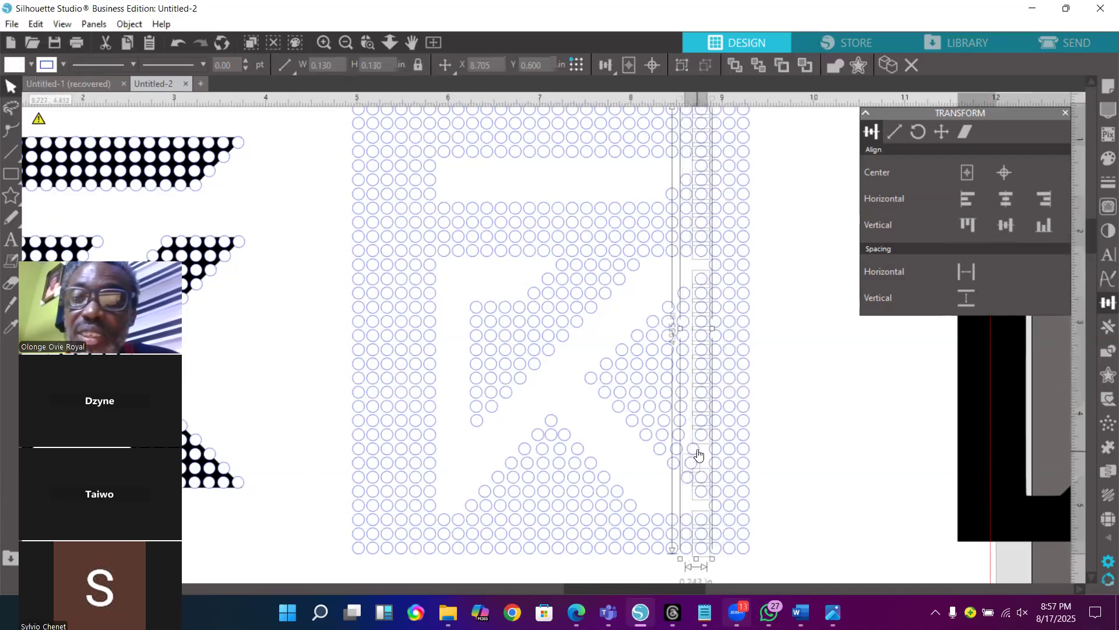
{"action": "left_click", "coordinate": [1044, 204]}
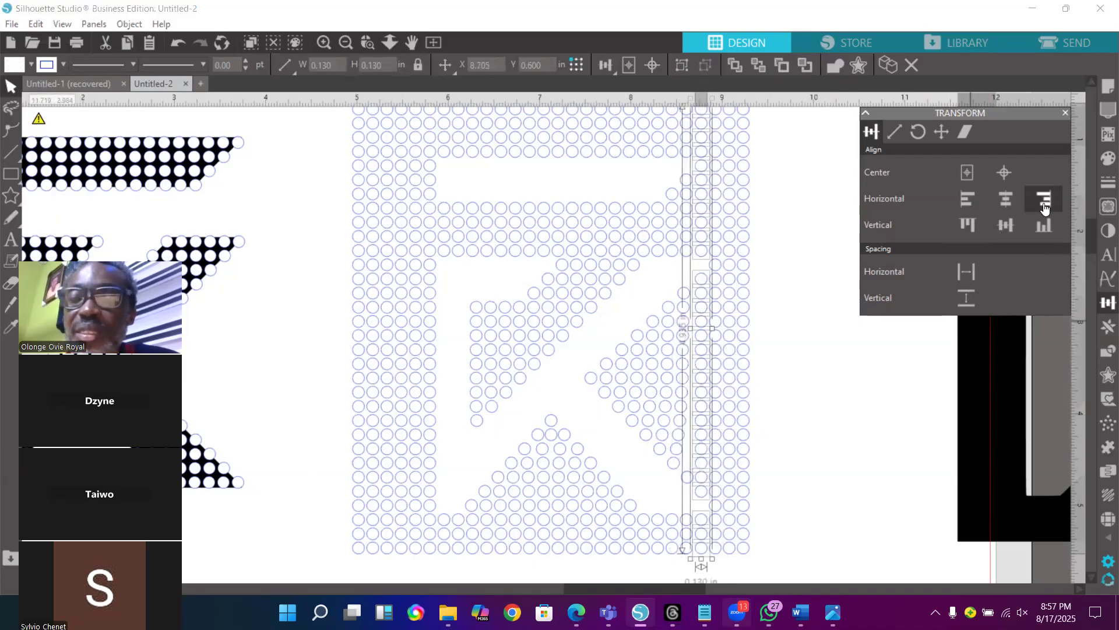
{"action": "left_click", "coordinate": [803, 509]}
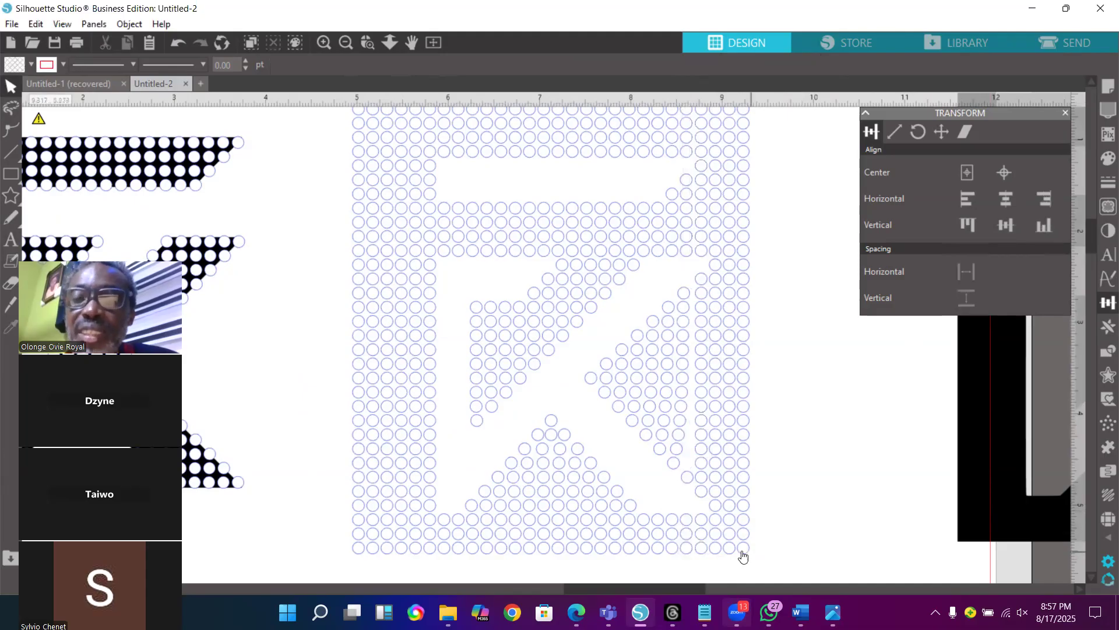
Align the circles in the pattern's fifth column from the right by their right edges, including the three offset circles on the triangle's lower side
{"action": "left_click_drag", "start_coordinate": [688, 570], "coordinate": [688, 96]}
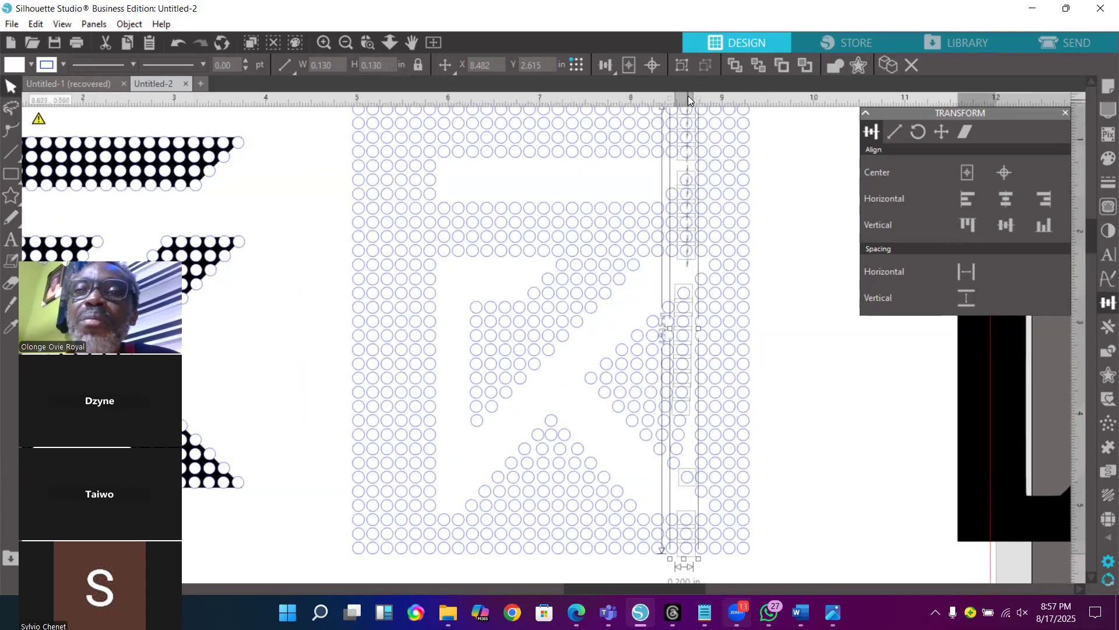
{"action": "left_click", "coordinate": [1049, 198]}
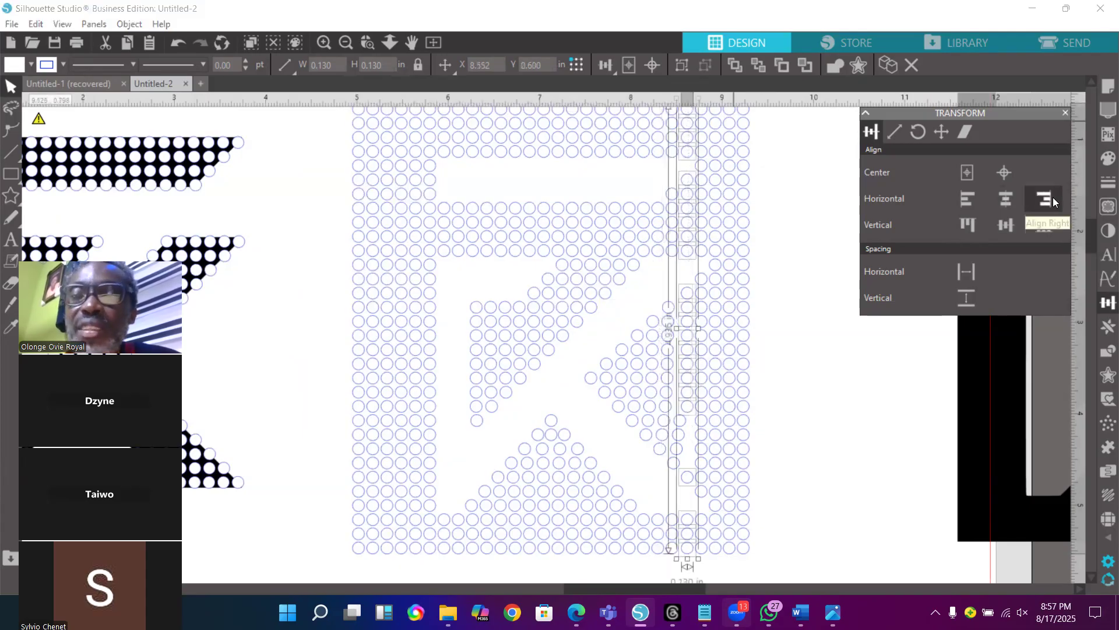
{"action": "left_click", "coordinate": [683, 421], "text": "shift"}
{"action": "left_click", "coordinate": [682, 435], "text": "shift"}
{"action": "left_click", "coordinate": [680, 451], "text": "shift"}
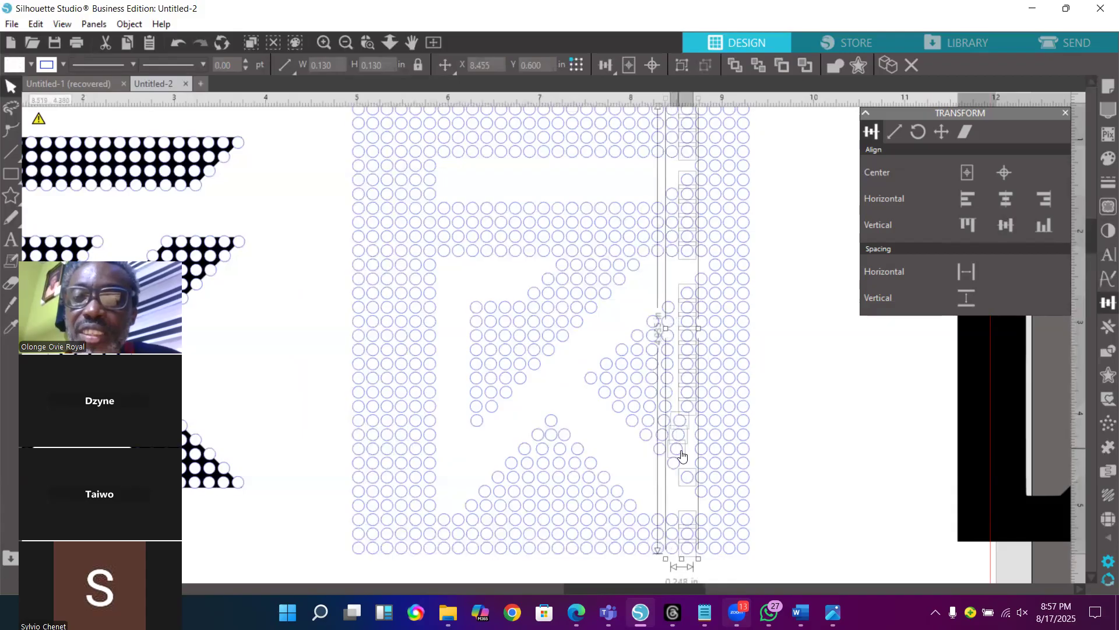
{"action": "left_click", "coordinate": [1041, 200]}
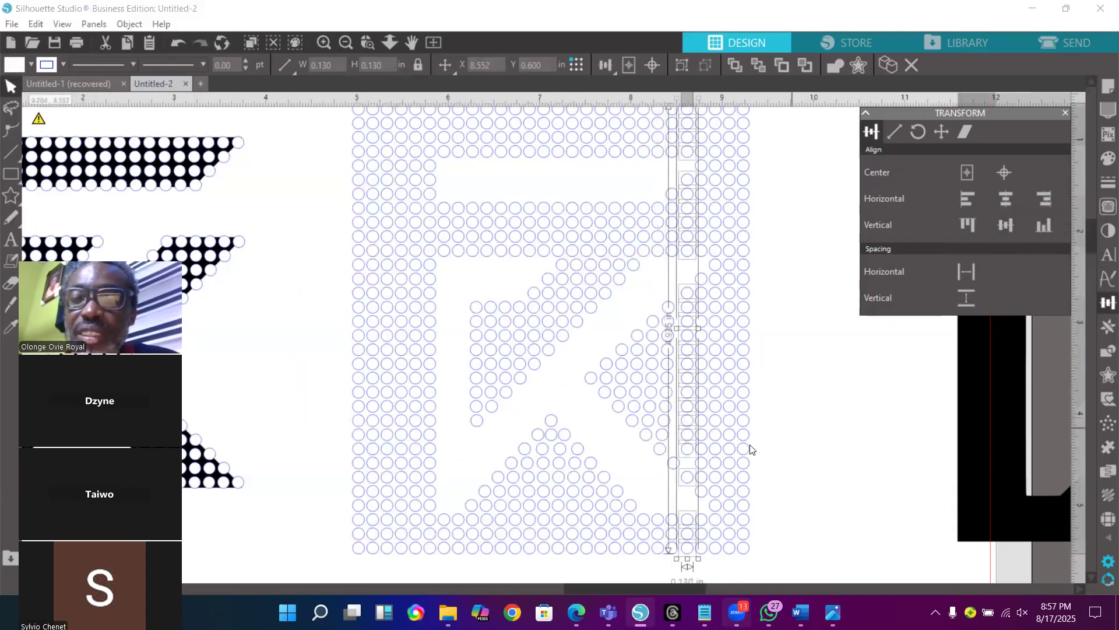
{"action": "left_click", "coordinate": [811, 484]}
Space the six circles in the row starting with the offset circle below the right triangle evenly in the horizontal direction
{"action": "left_click", "coordinate": [674, 466]}
{"action": "key", "text": "ctrl+d"}
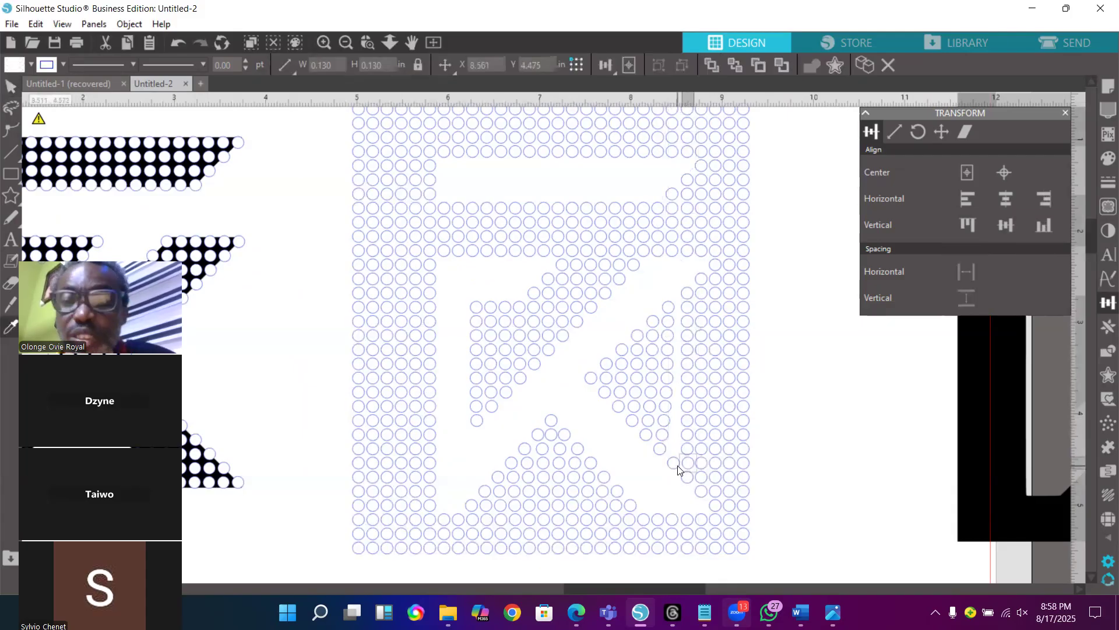
{"action": "left_click_drag", "start_coordinate": [758, 467], "coordinate": [674, 464]}
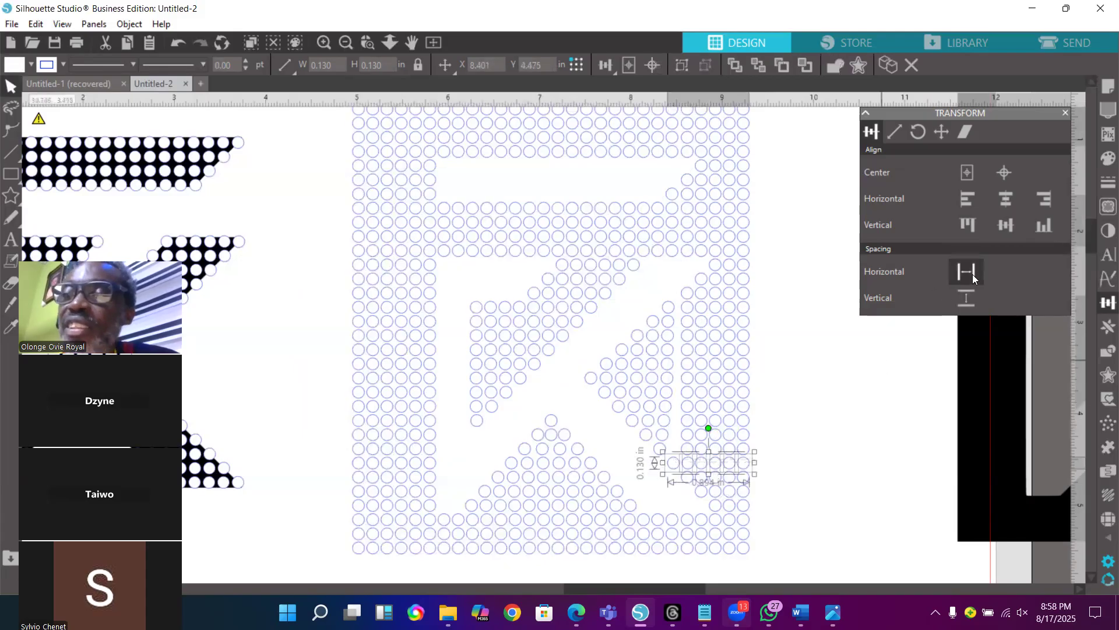
{"action": "left_click", "coordinate": [840, 467]}
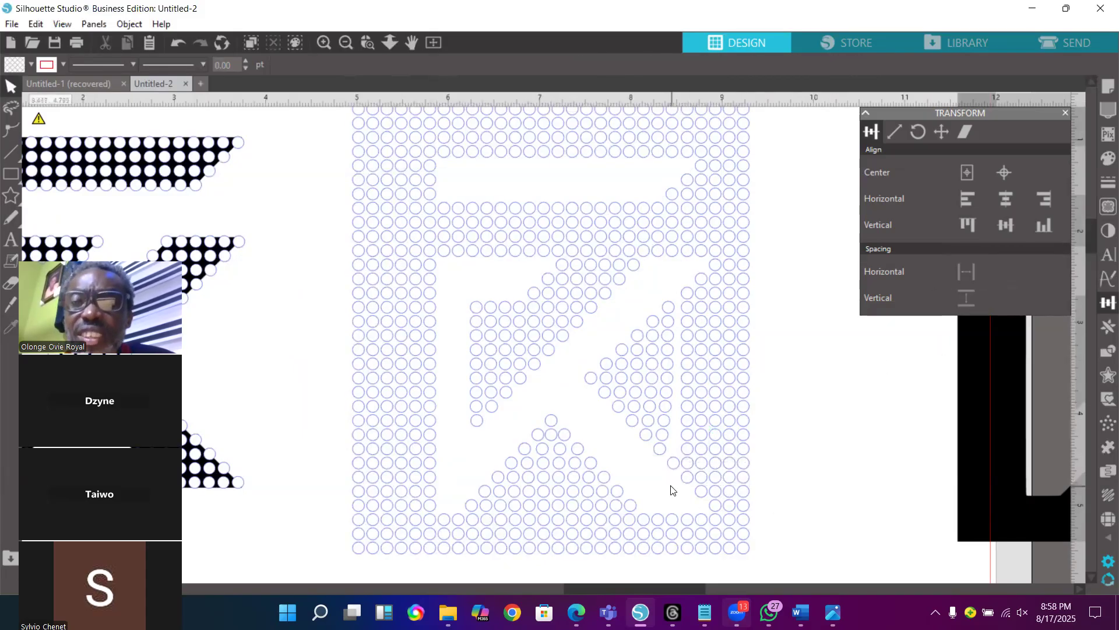
Align the offset circle below the right triangle with the three circles beneath it in the sixth column from the right by their left edges
{"action": "left_click", "coordinate": [677, 528]}
{"action": "left_click_drag", "start_coordinate": [678, 492], "coordinate": [676, 461]}
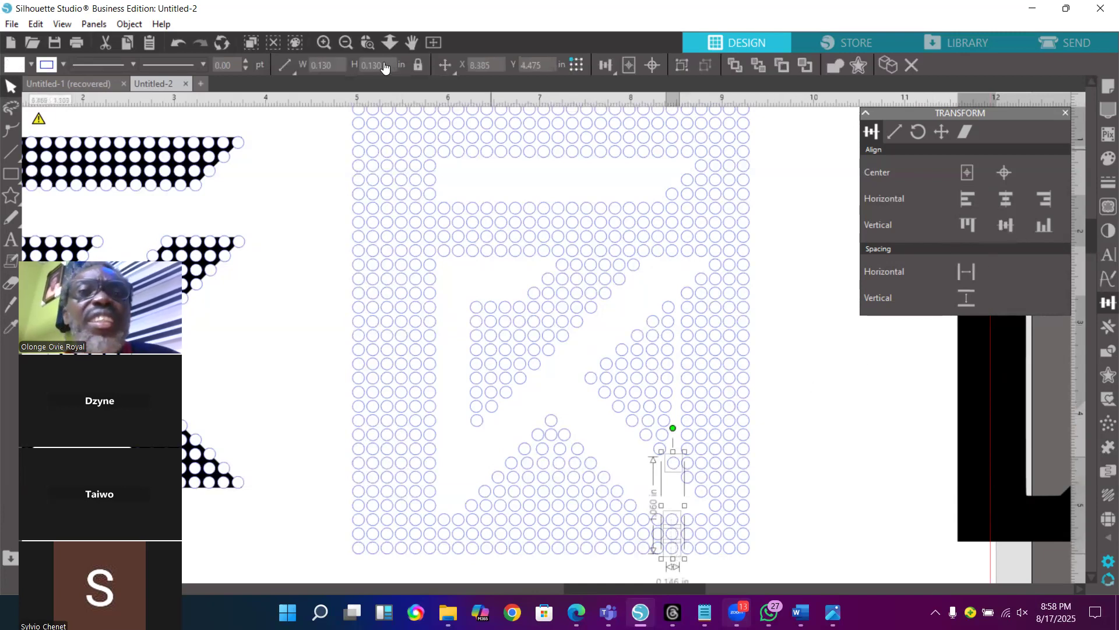
{"action": "left_click", "coordinate": [368, 43]}
{"action": "left_click_drag", "start_coordinate": [648, 511], "coordinate": [711, 570]}
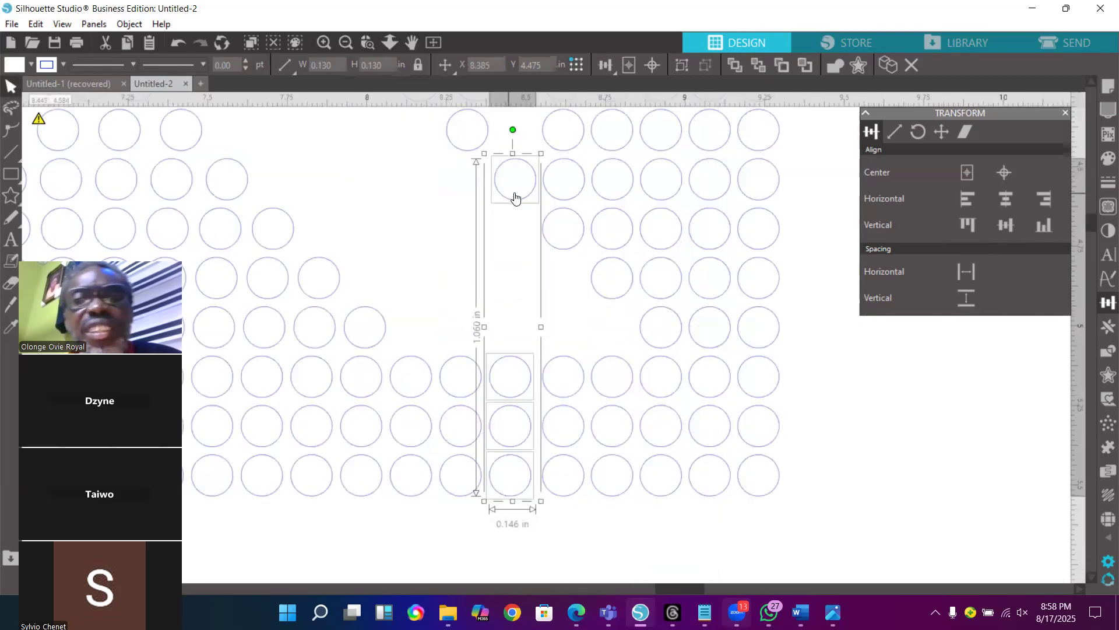
{"action": "left_click", "coordinate": [965, 200]}
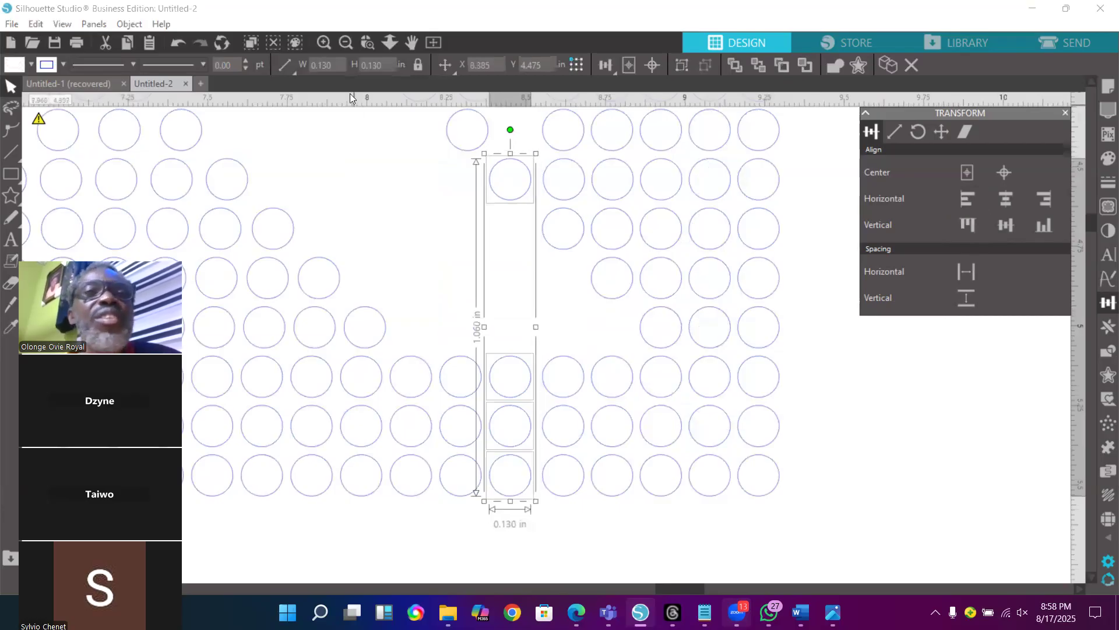
Align the circles in the pattern's sixth column from the right by their right edges, including an offset circle beside the right triangle
{"action": "left_click", "coordinate": [342, 41]}
{"action": "left_click", "coordinate": [342, 41]}
{"action": "left_click", "coordinate": [342, 41]}
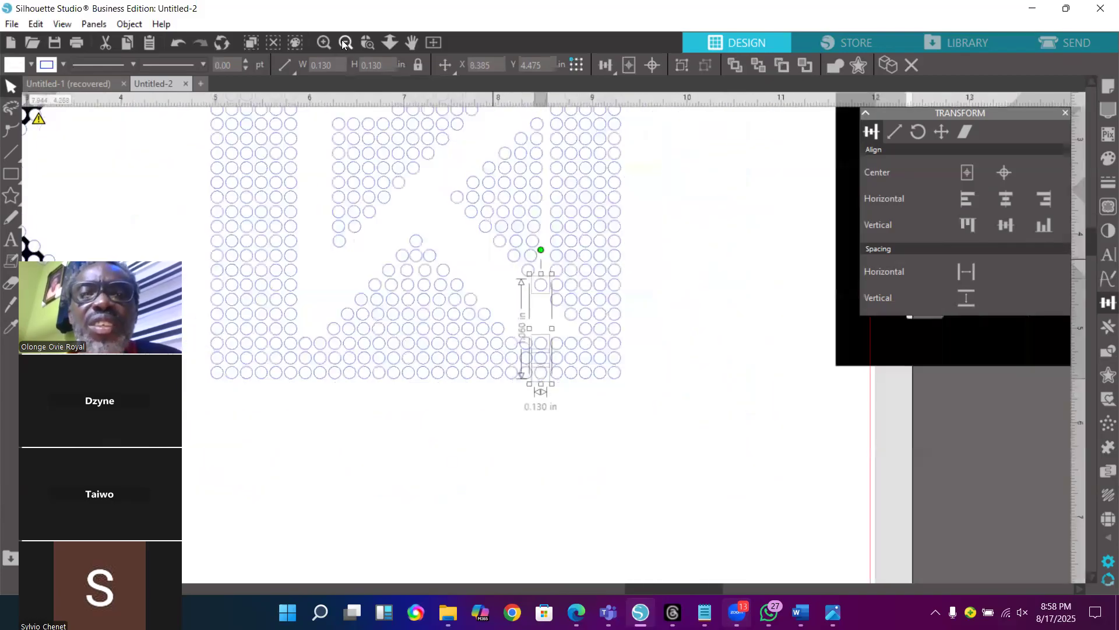
{"action": "left_click", "coordinate": [343, 43]}
{"action": "left_click", "coordinate": [344, 43]}
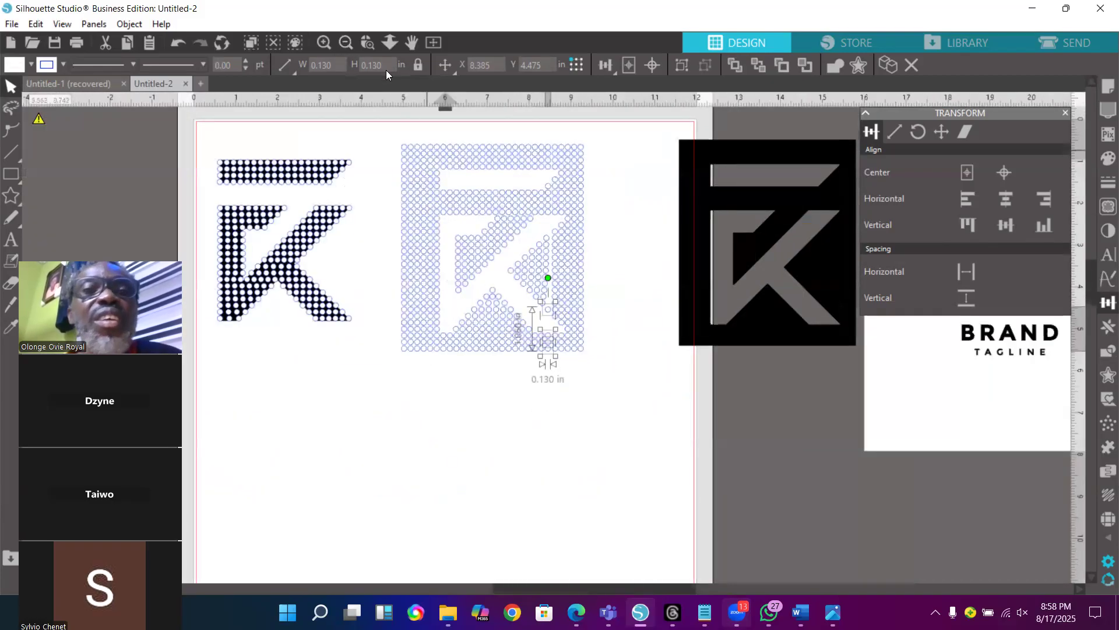
{"action": "left_click", "coordinate": [317, 42]}
{"action": "scroll", "coordinate": [671, 291], "scroll_direction": "up", "scroll_amount": 2}
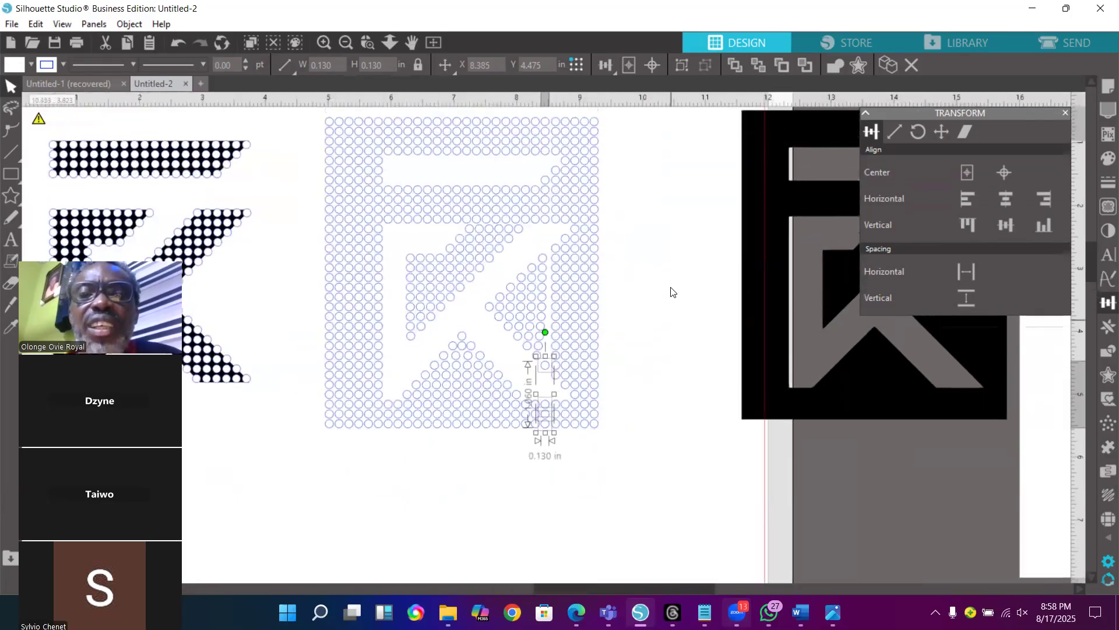
{"action": "left_click", "coordinate": [542, 496]}
{"action": "left_click_drag", "start_coordinate": [544, 497], "coordinate": [545, 146]}
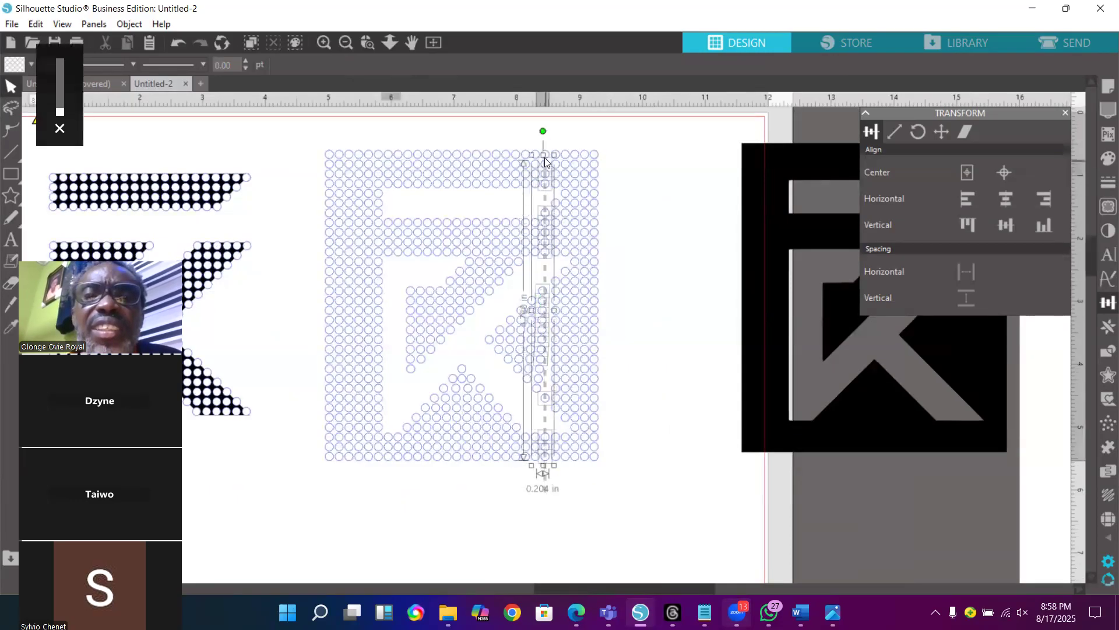
{"action": "left_click", "coordinate": [1045, 200]}
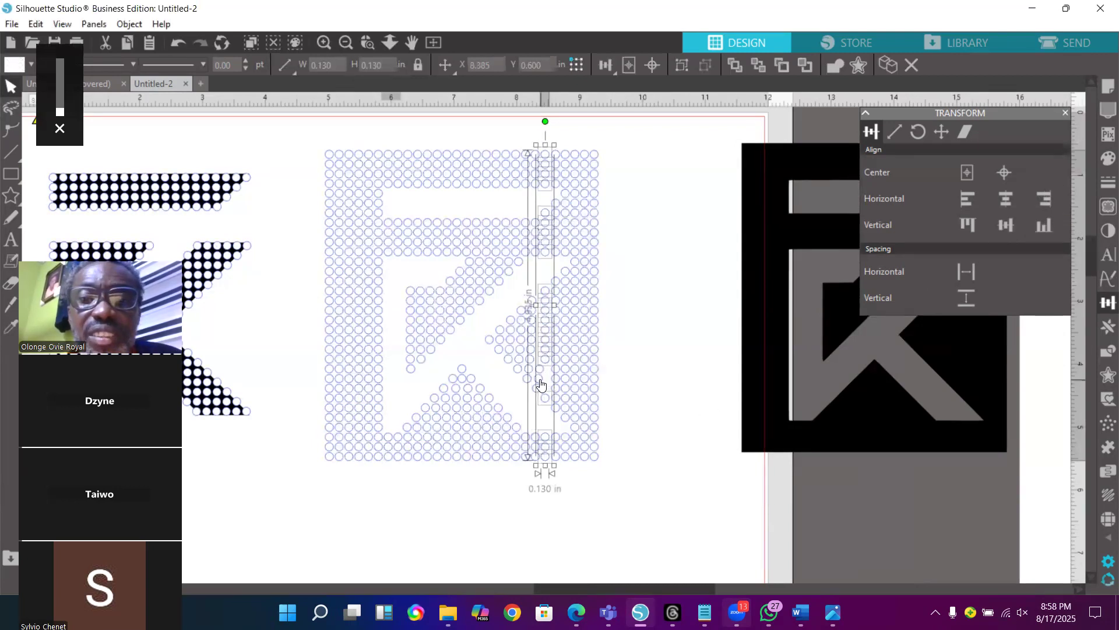
{"action": "left_click_drag", "start_coordinate": [540, 388], "coordinate": [541, 373]}
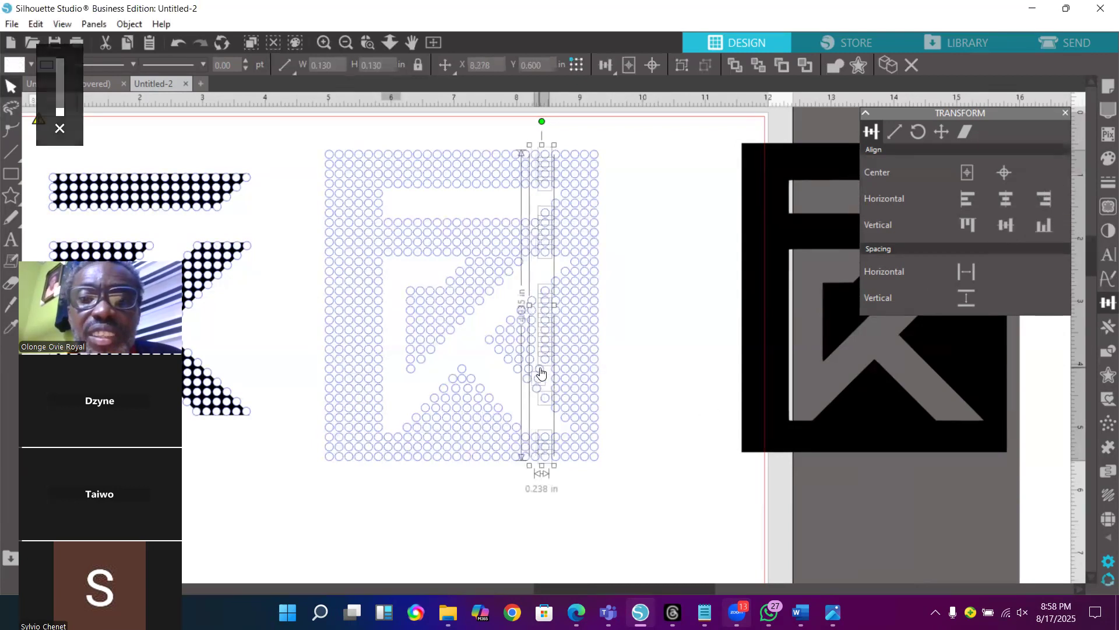
{"action": "left_click", "coordinate": [1044, 202]}
{"action": "left_click", "coordinate": [612, 432]}
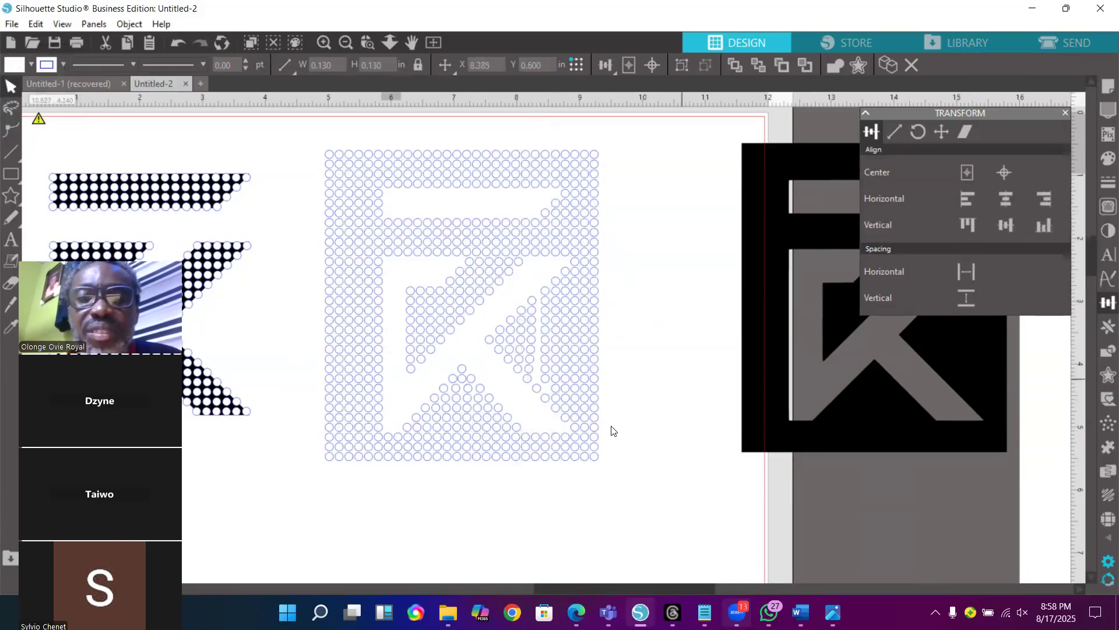
Duplicate the stray circle on the triangle's lower edge into the sixth column's gap and align the copy with its neighbours by their left edges
{"action": "left_click", "coordinate": [537, 389]}
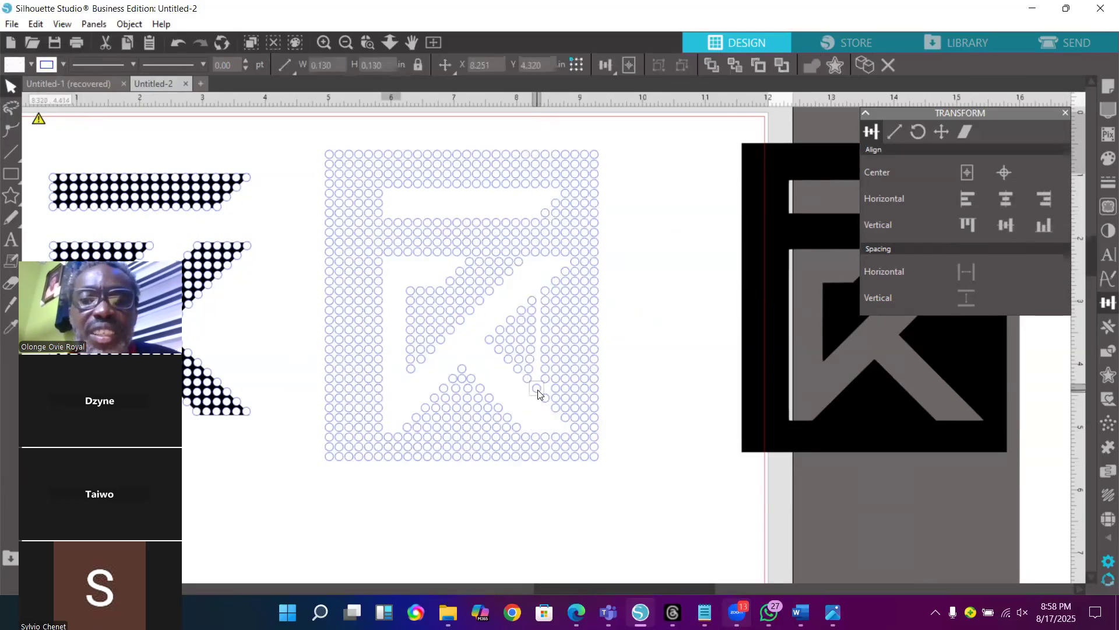
{"action": "key", "text": "Right"}
{"action": "key", "text": "Right"}
{"action": "key", "text": "Right"}
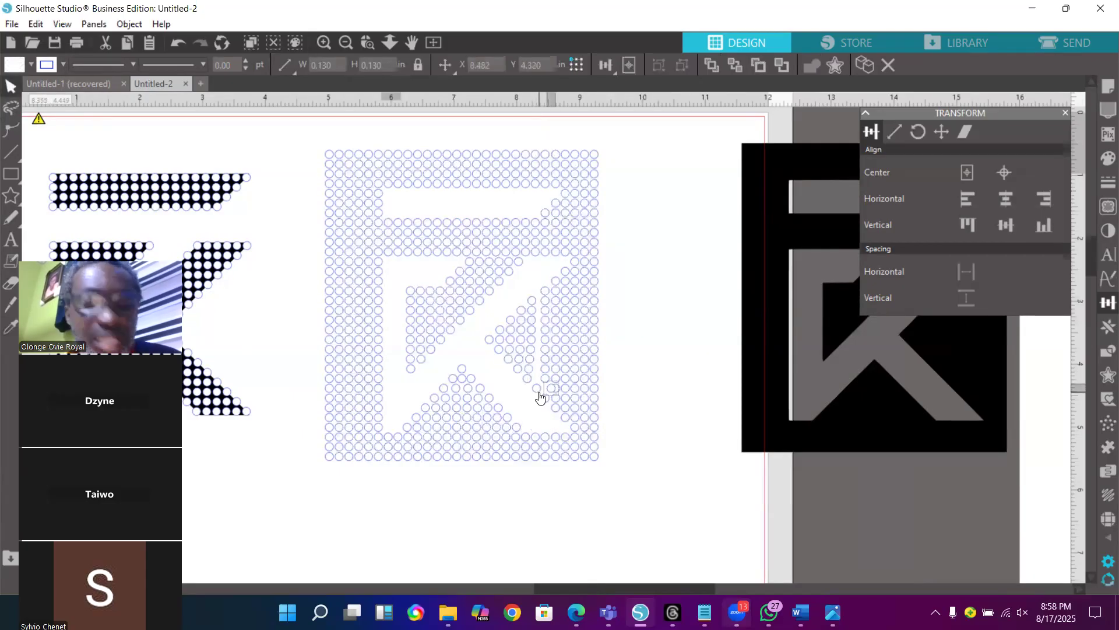
{"action": "left_click", "coordinate": [547, 378], "text": "shift"}
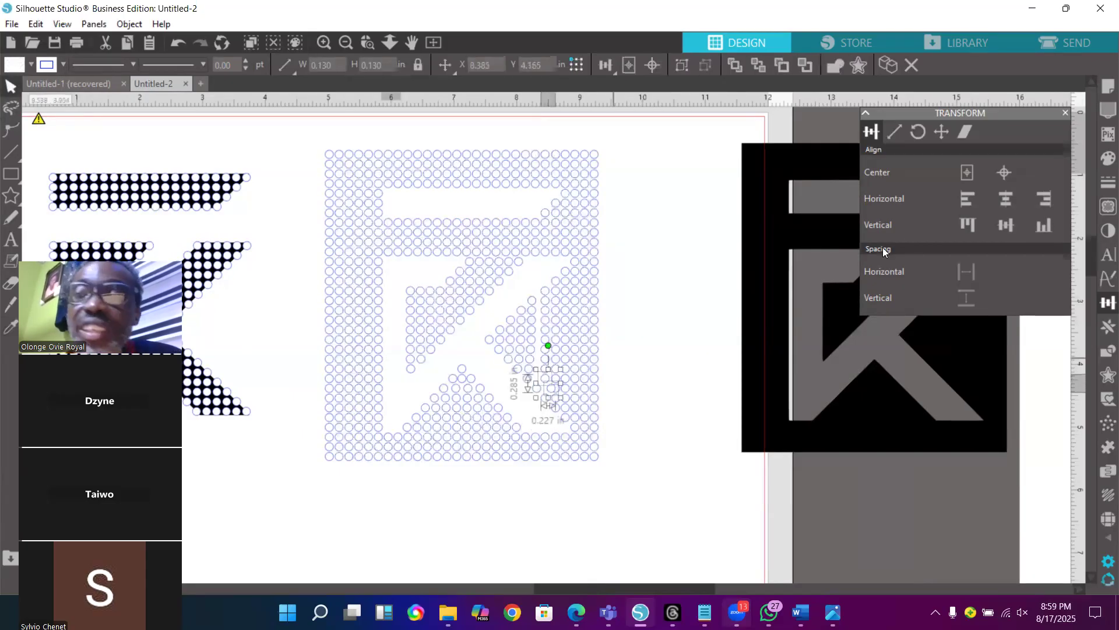
{"action": "left_click", "coordinate": [962, 199]}
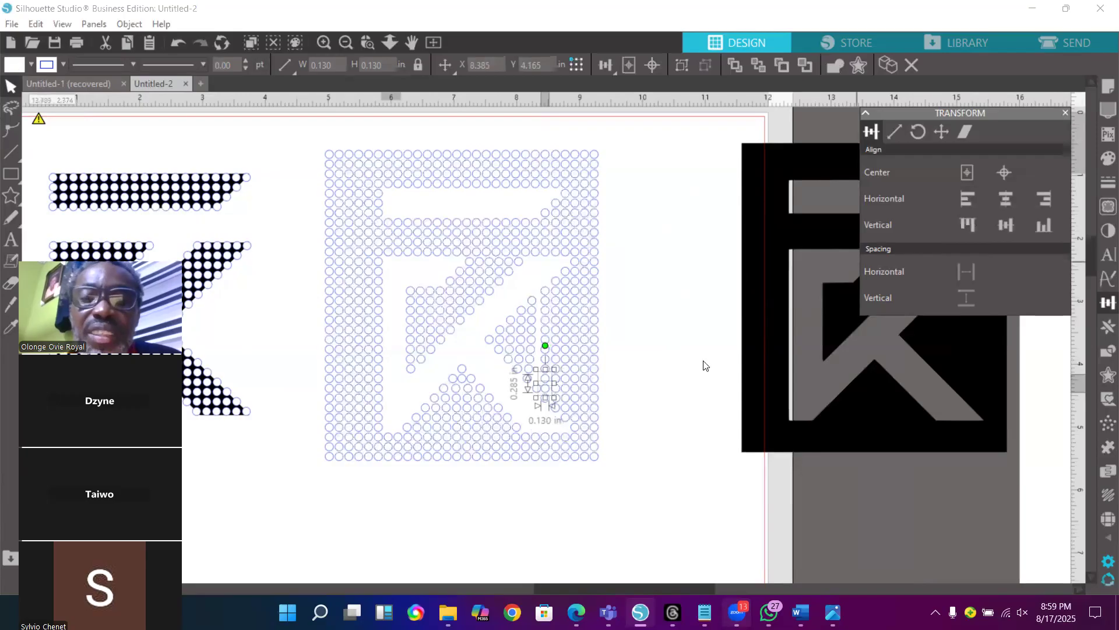
{"action": "left_click", "coordinate": [659, 393]}
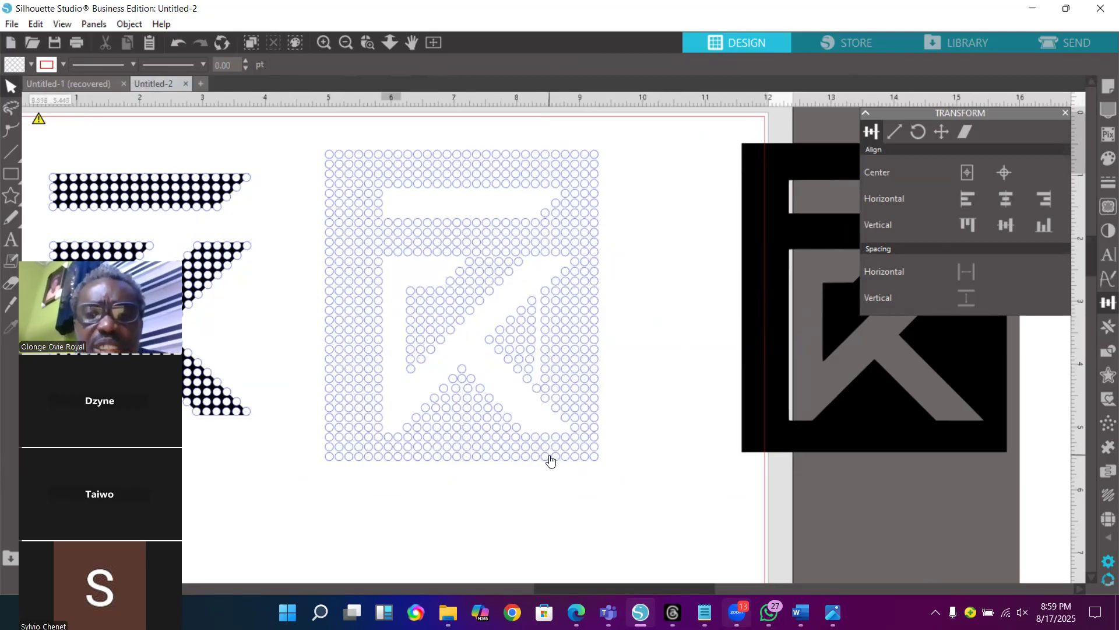
Space the circles in the pattern's three lowest rows evenly in the horizontal direction, one row at a time
{"action": "left_click_drag", "start_coordinate": [612, 463], "coordinate": [330, 450]}
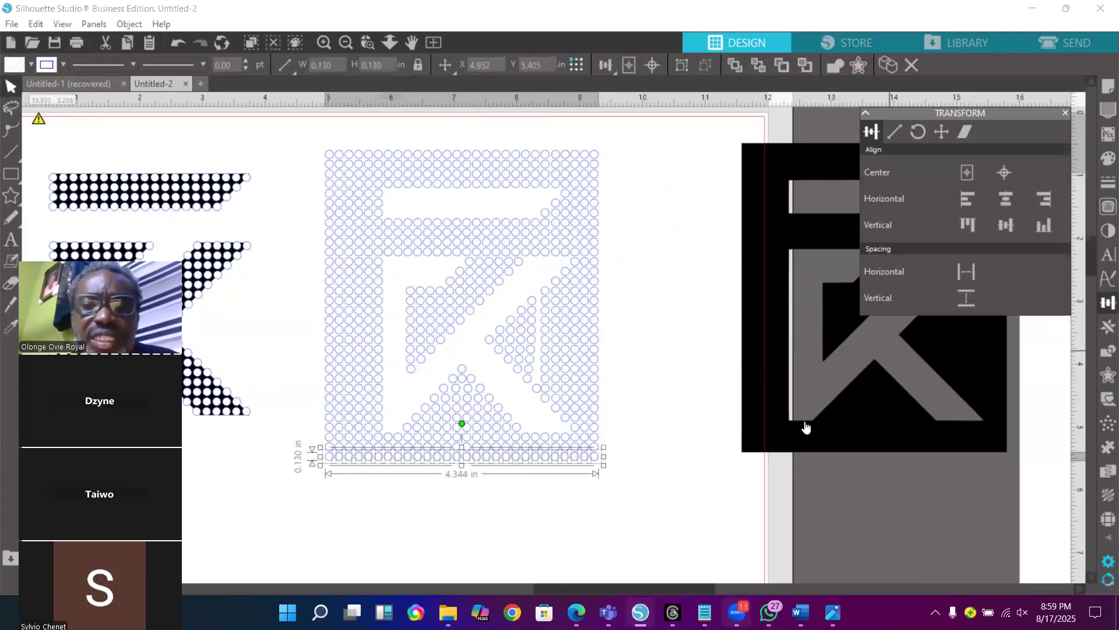
{"action": "left_click_drag", "start_coordinate": [620, 446], "coordinate": [344, 446]}
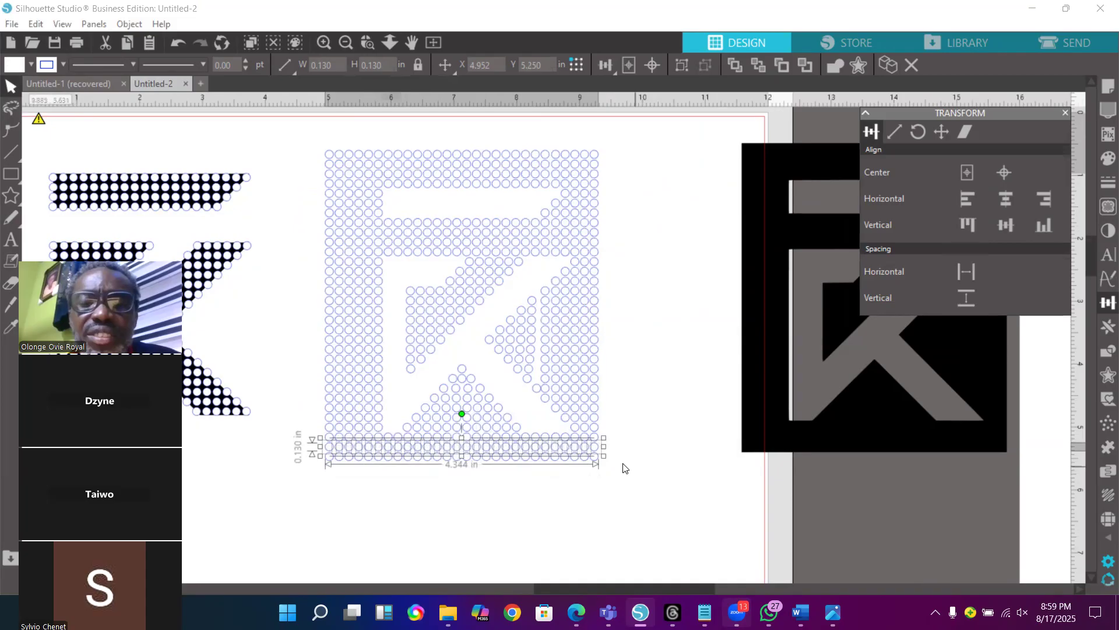
{"action": "left_click_drag", "start_coordinate": [620, 443], "coordinate": [327, 441]}
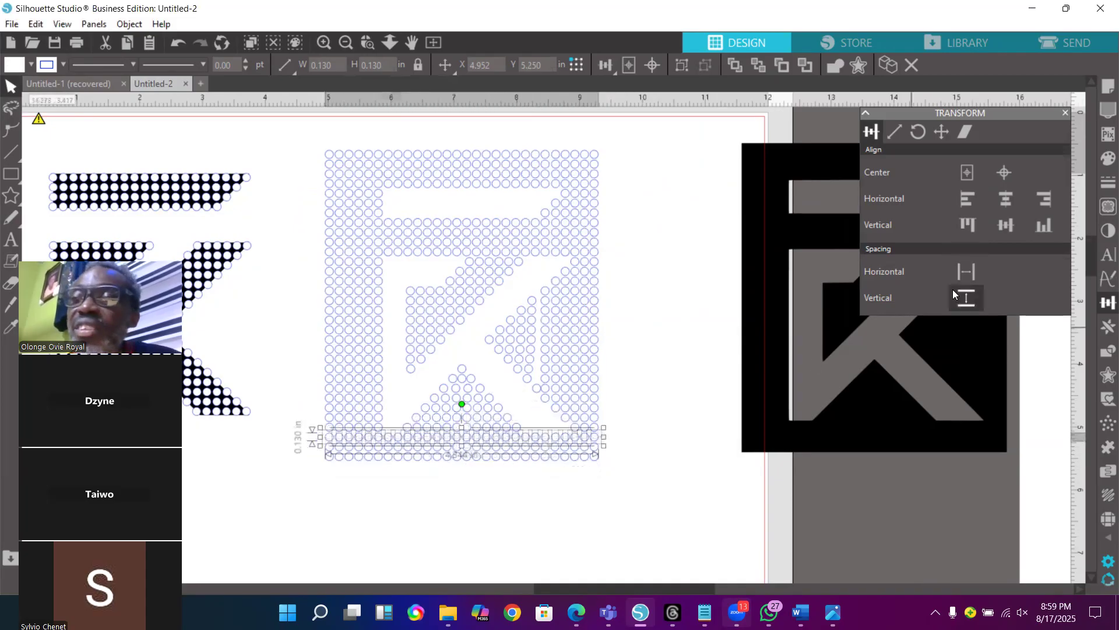
{"action": "left_click", "coordinate": [961, 273]}
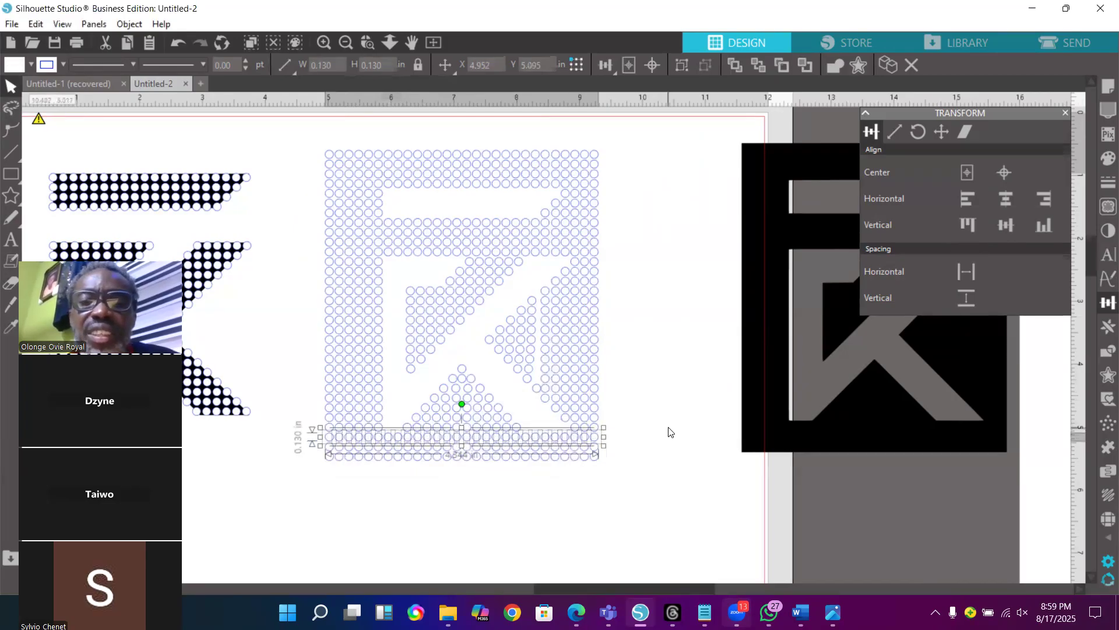
{"action": "left_click", "coordinate": [667, 432]}
Align the circles in the pattern's second column from the right by their left edges
{"action": "left_click", "coordinate": [368, 42]}
{"action": "left_click_drag", "start_coordinate": [489, 130], "coordinate": [473, 381]}
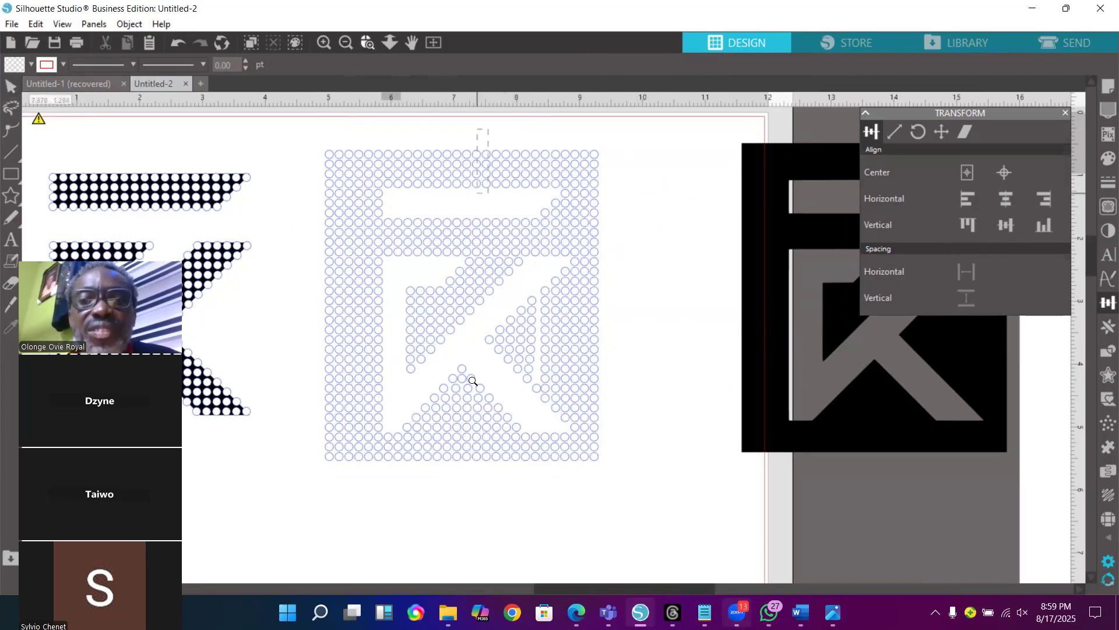
{"action": "left_click_drag", "start_coordinate": [594, 477], "coordinate": [618, 484]}
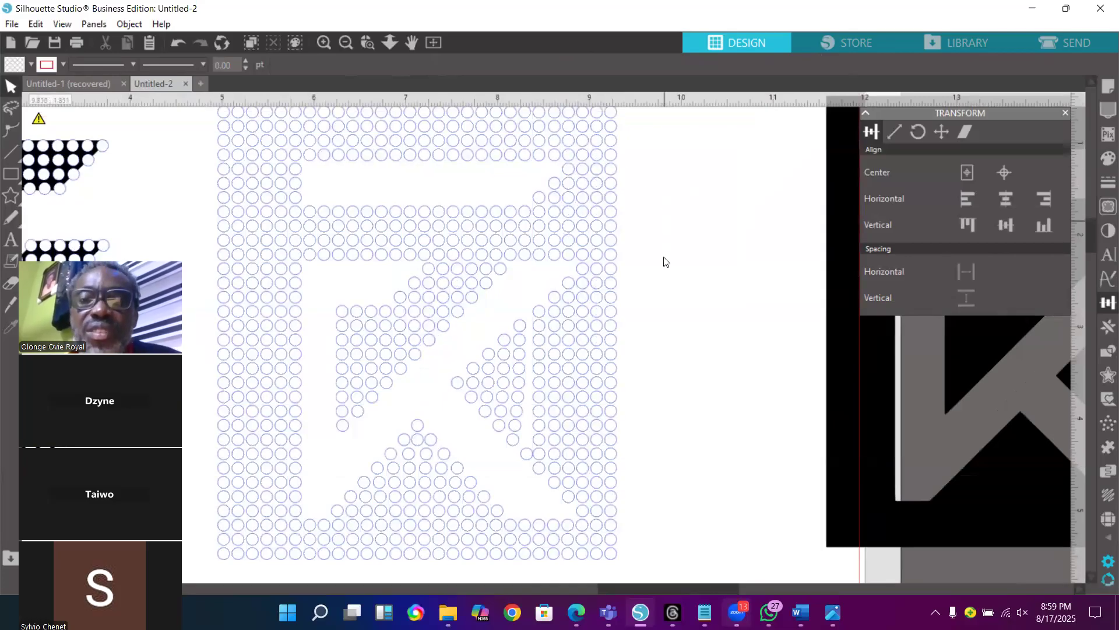
{"action": "scroll", "coordinate": [666, 263], "scroll_direction": "down", "scroll_amount": 1}
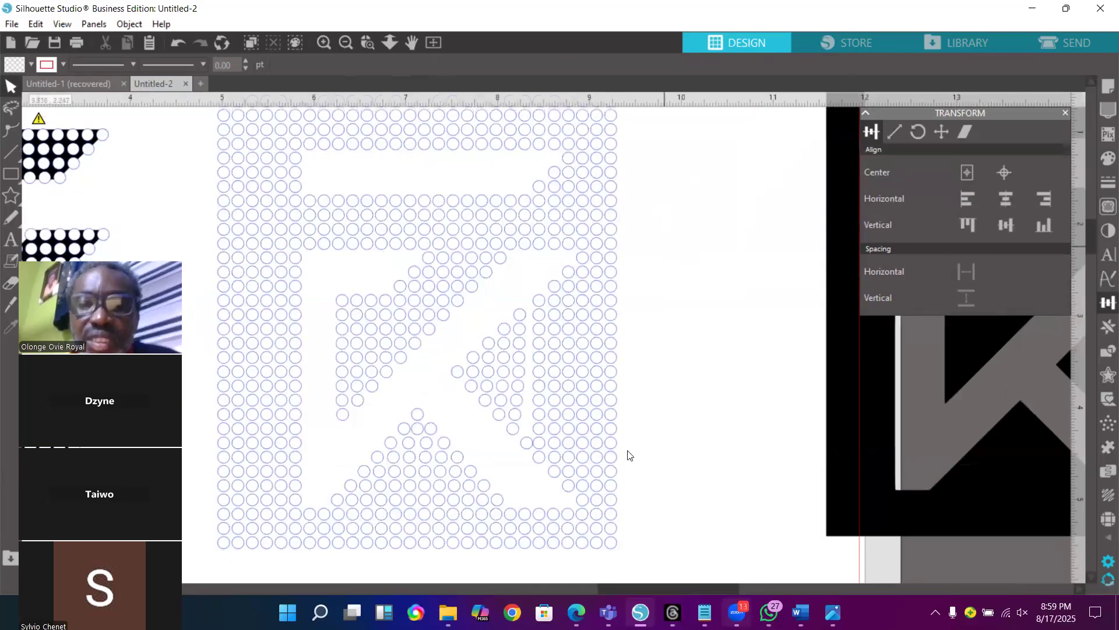
{"action": "scroll", "coordinate": [628, 454], "scroll_direction": "down", "scroll_amount": 3}
{"action": "left_click_drag", "start_coordinate": [598, 534], "coordinate": [599, 107]}
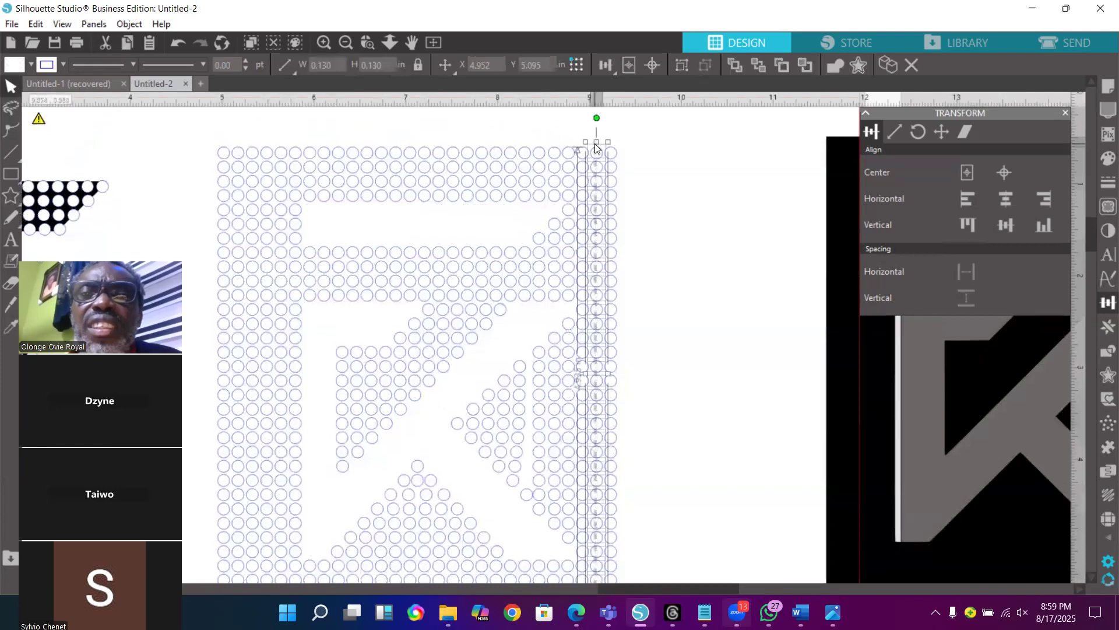
{"action": "left_click", "coordinate": [962, 200]}
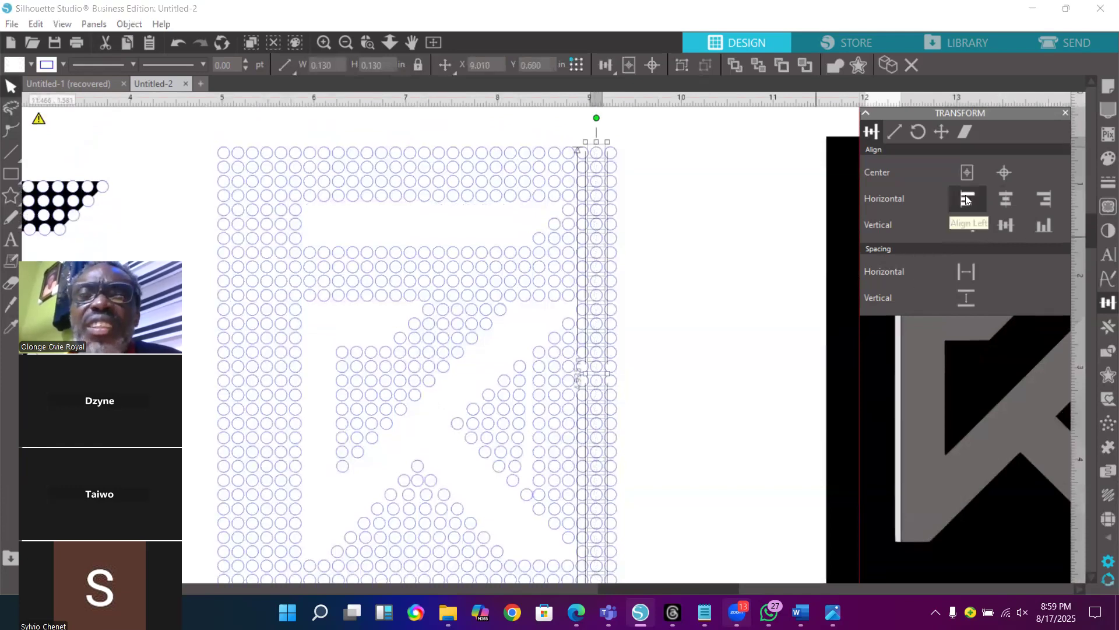
{"action": "scroll", "coordinate": [711, 409], "scroll_direction": "down", "scroll_amount": 3}
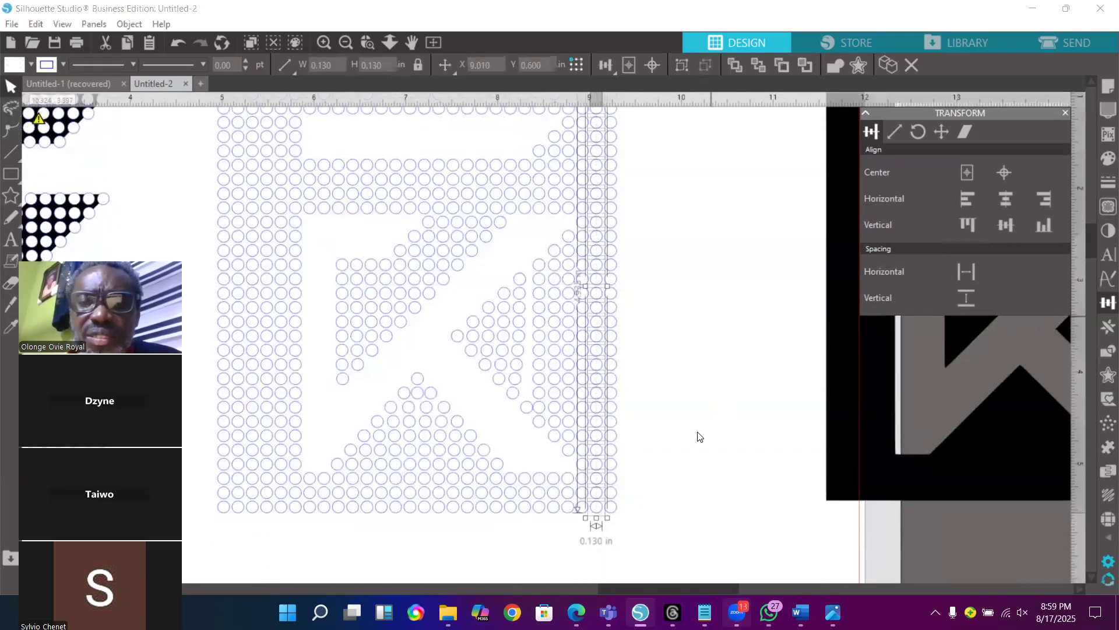
Align the circles in the pattern's third column from the right by their left edges
{"action": "left_click_drag", "start_coordinate": [585, 525], "coordinate": [601, 124]}
{"action": "left_click", "coordinate": [971, 200]}
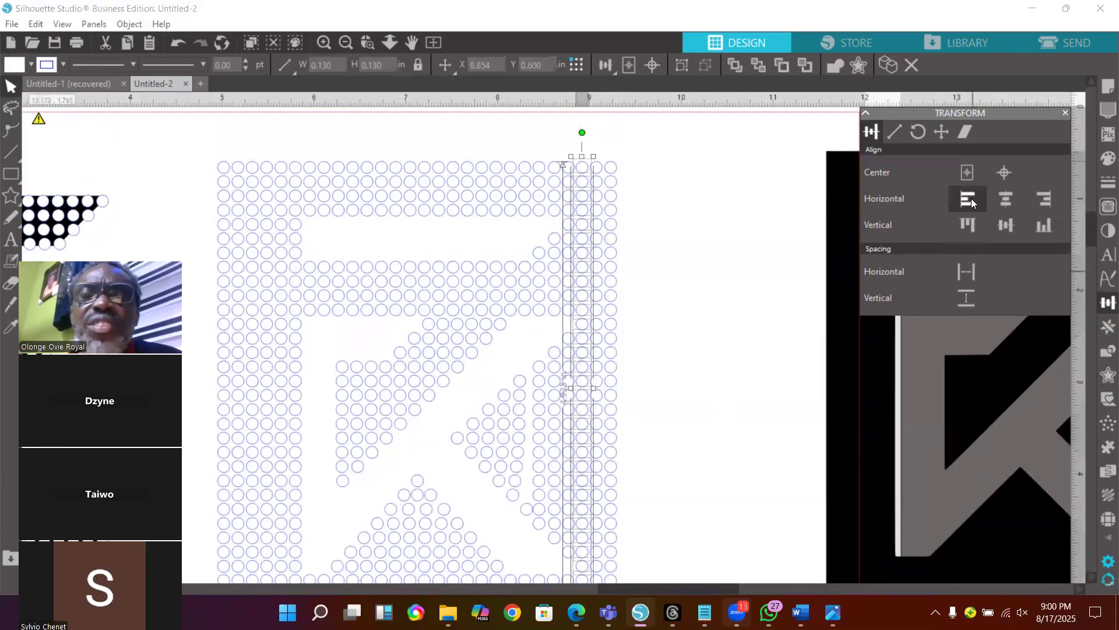
{"action": "left_click", "coordinate": [637, 174]}
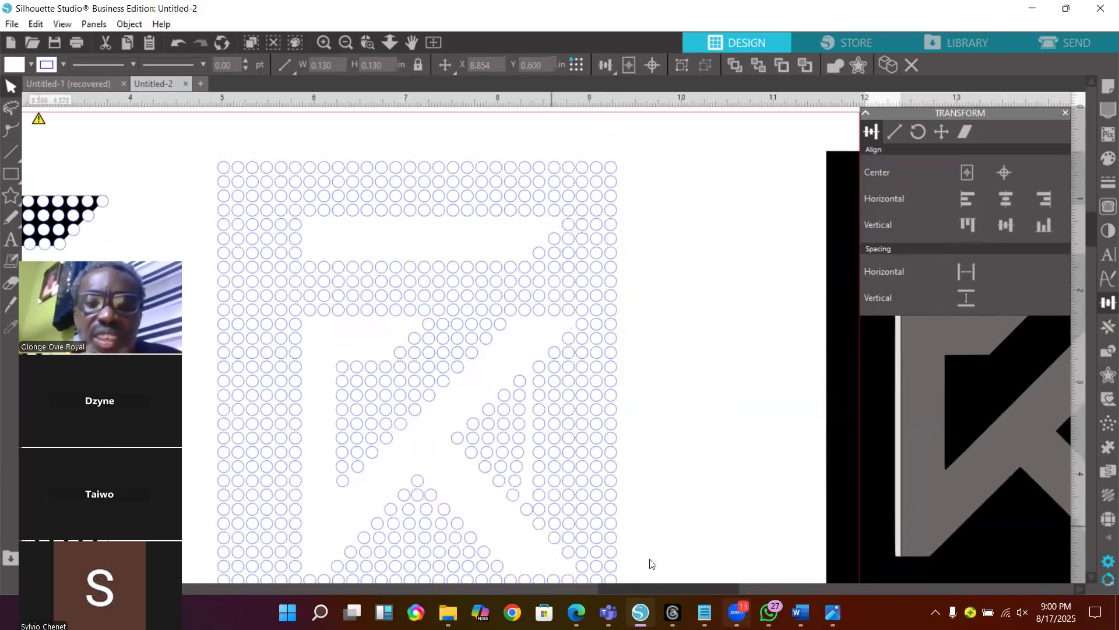
Align the circles in the pattern's leftmost column by their left edges, and select the row of circles along its top
{"action": "left_click", "coordinate": [346, 42]}
{"action": "left_click_drag", "start_coordinate": [333, 211], "coordinate": [323, 524]}
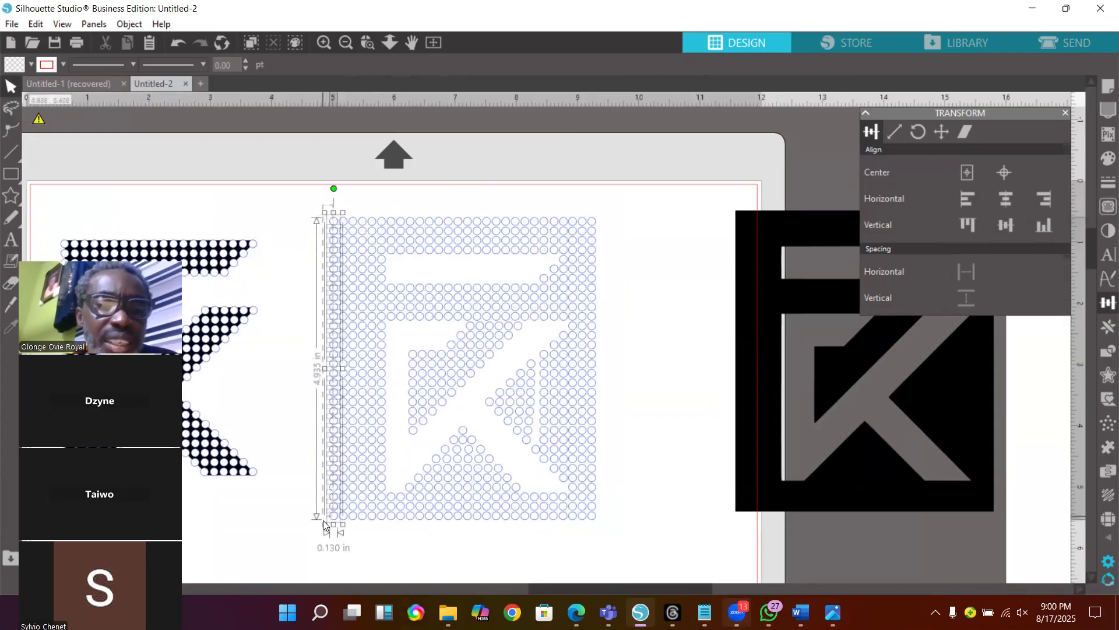
{"action": "left_click", "coordinate": [967, 200]}
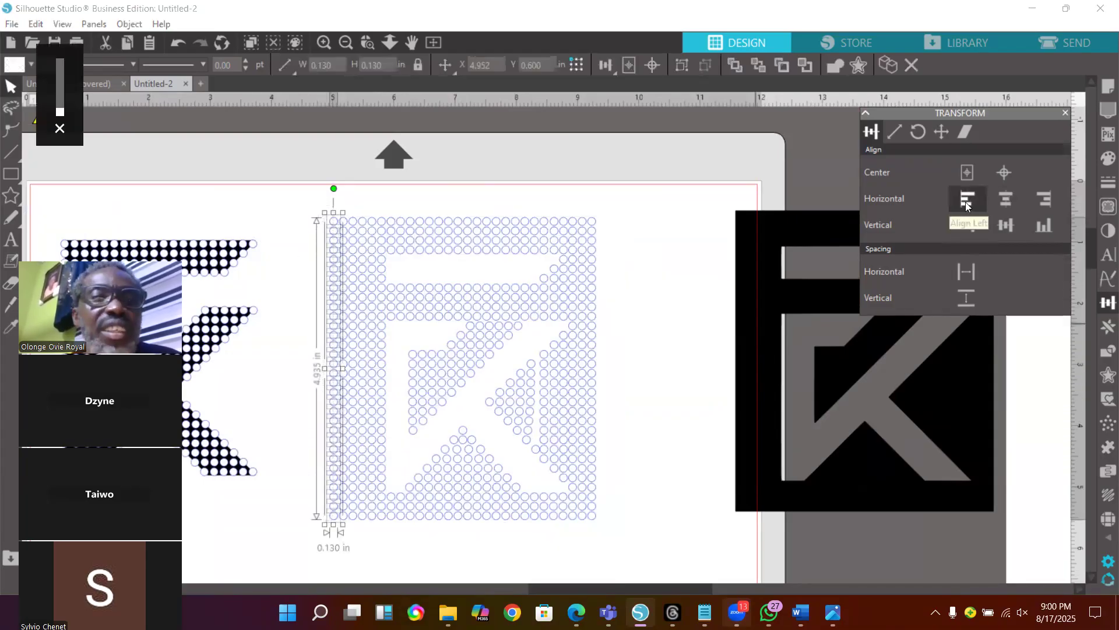
{"action": "left_click_drag", "start_coordinate": [607, 225], "coordinate": [328, 213]}
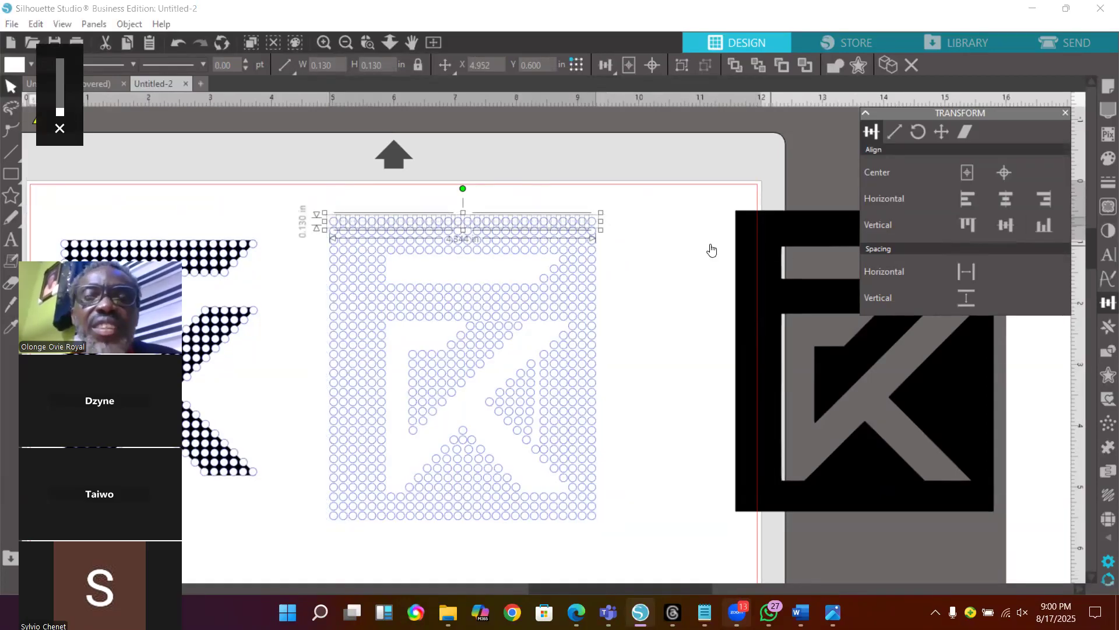
{"action": "left_click", "coordinate": [652, 244]}
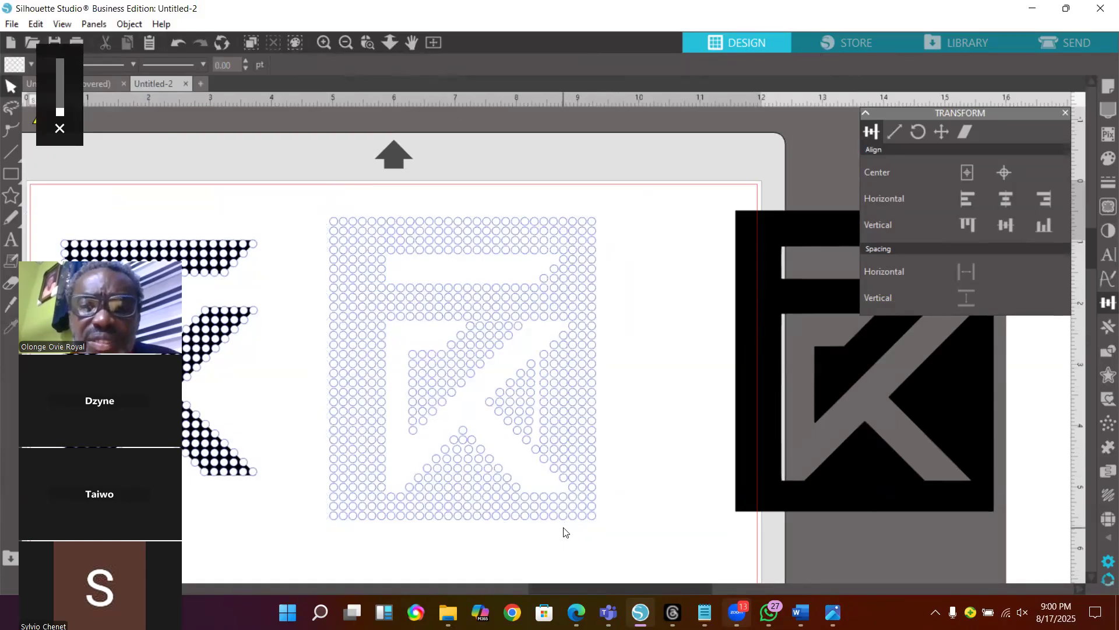
Align the circles in the pattern's fourth, fifth and sixth columns from the right by their left edges, one column at a time
{"action": "left_click_drag", "start_coordinate": [563, 531], "coordinate": [565, 219]}
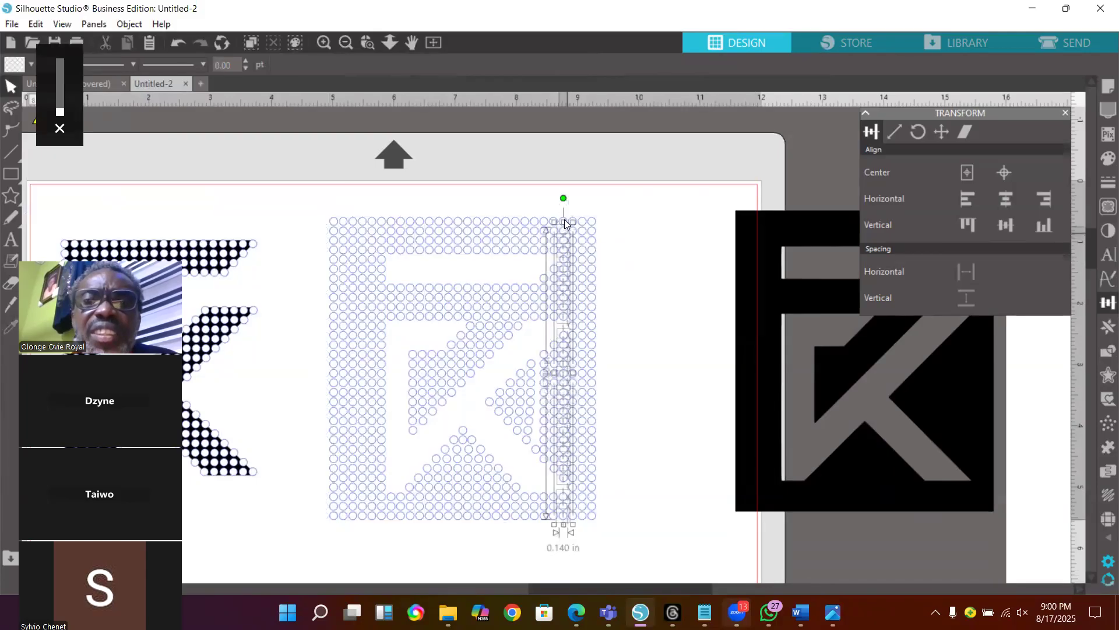
{"action": "left_click", "coordinate": [969, 201]}
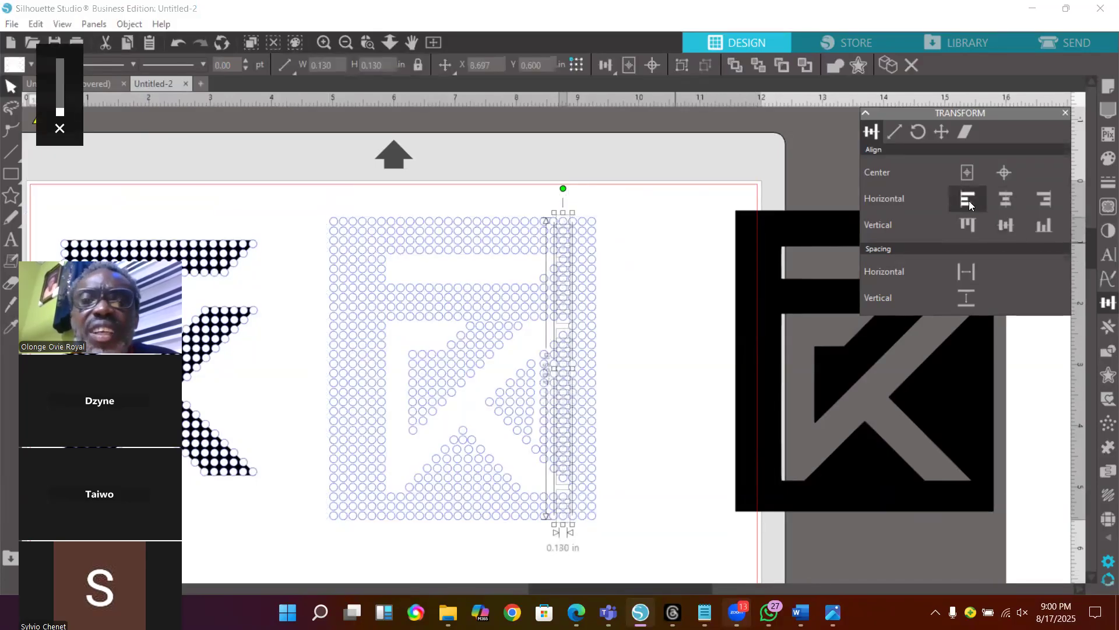
{"action": "left_click_drag", "start_coordinate": [553, 551], "coordinate": [555, 219]}
{"action": "left_click", "coordinate": [957, 197]}
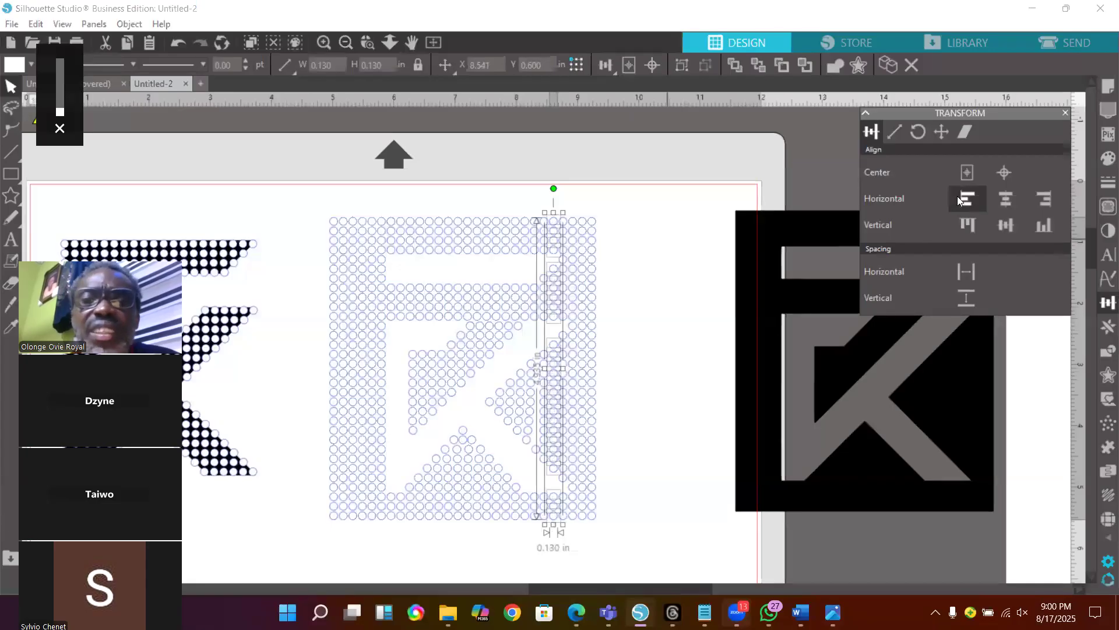
{"action": "left_click_drag", "start_coordinate": [543, 545], "coordinate": [545, 220]}
{"action": "left_click", "coordinate": [966, 201]}
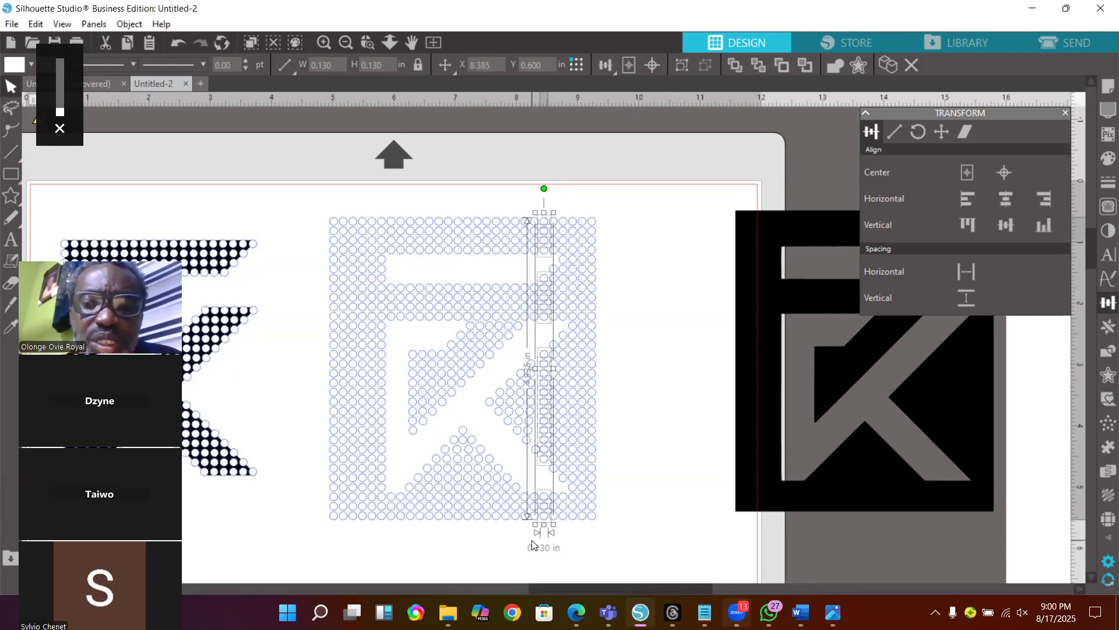
Align the circles in the pattern's seventh column from the right by their left edges, then by their right edges with the top circle included
{"action": "left_click", "coordinate": [534, 506]}
{"action": "left_click_drag", "start_coordinate": [539, 454], "coordinate": [537, 232]}
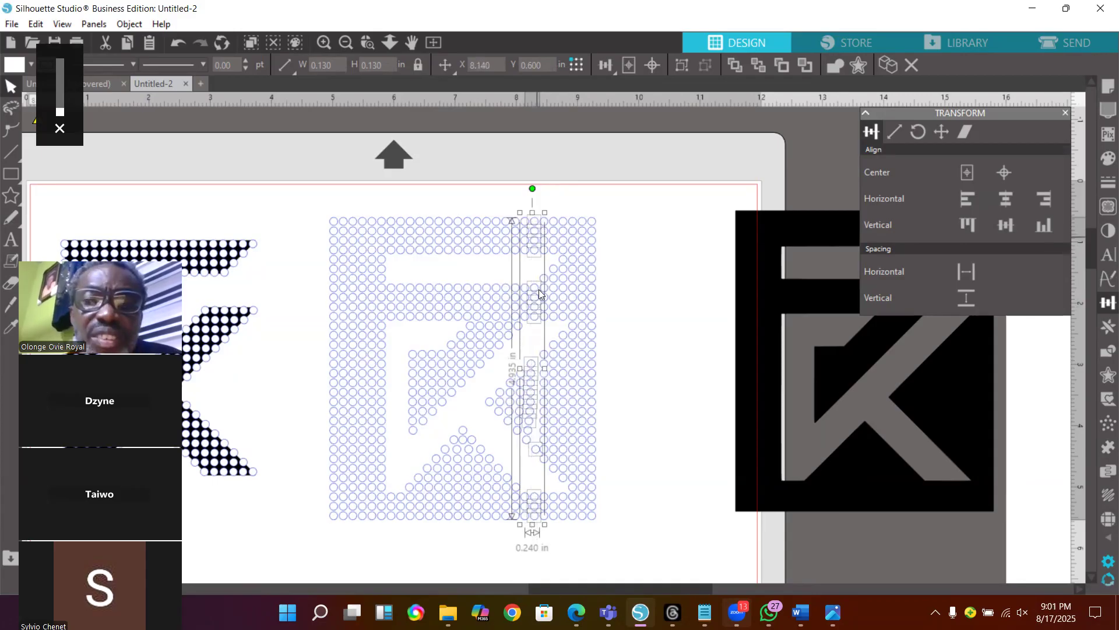
{"action": "left_click", "coordinate": [537, 225], "text": "shift"}
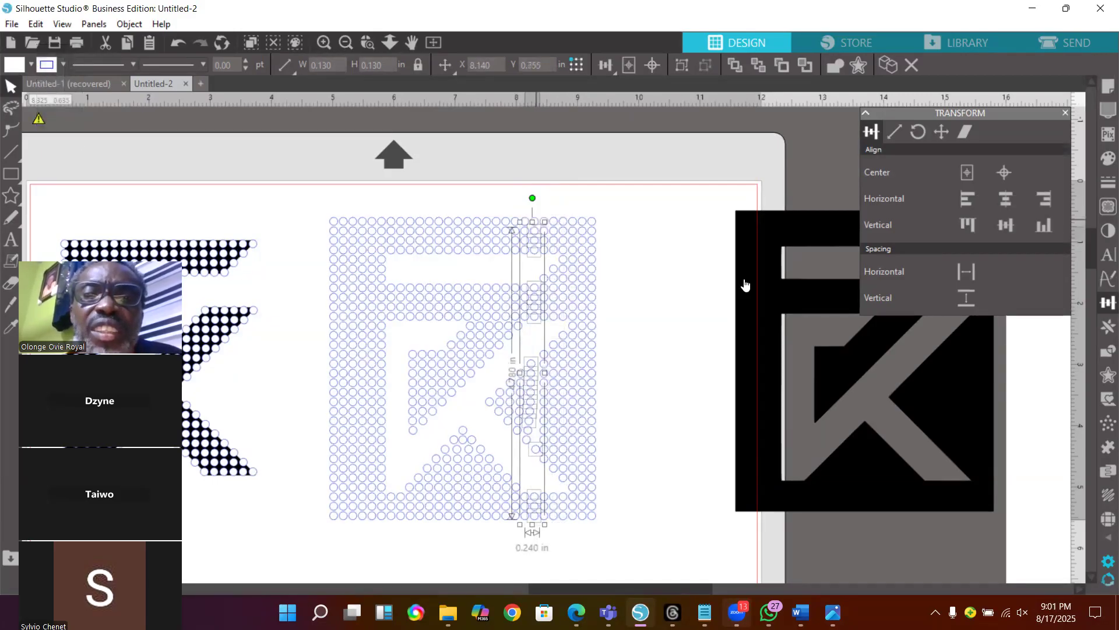
{"action": "left_click", "coordinate": [965, 202]}
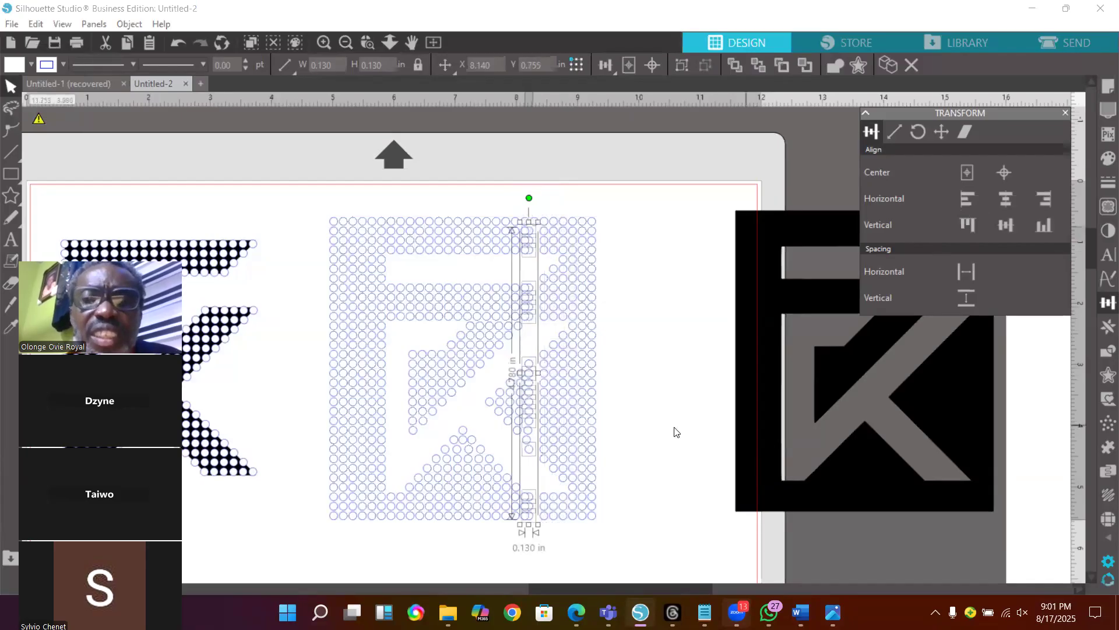
{"action": "left_click", "coordinate": [535, 226], "text": "shift"}
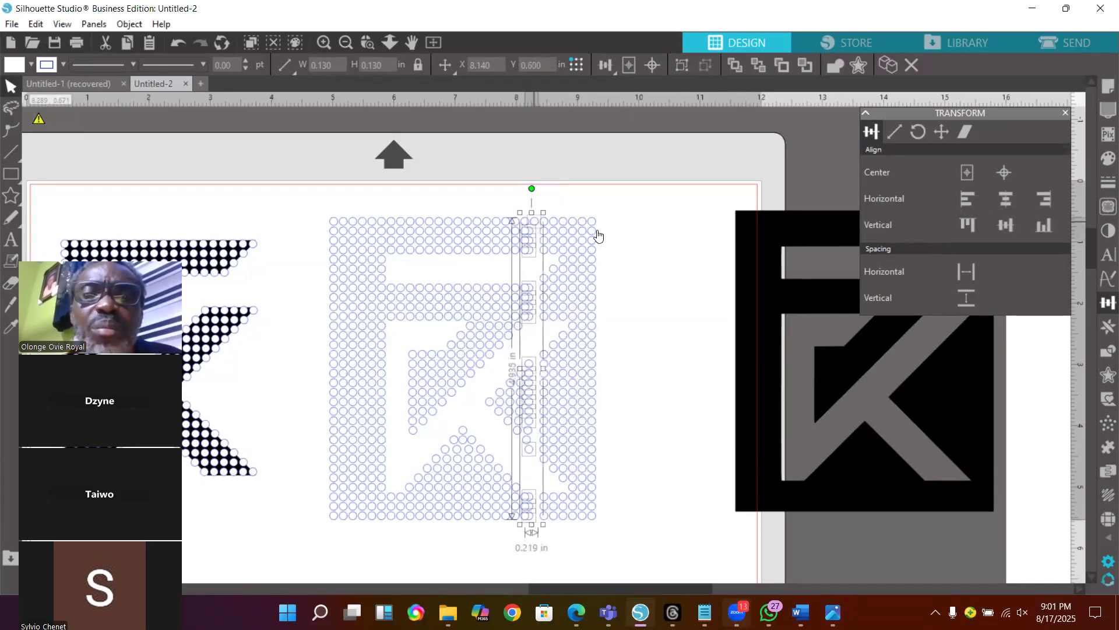
{"action": "left_click", "coordinate": [1043, 203]}
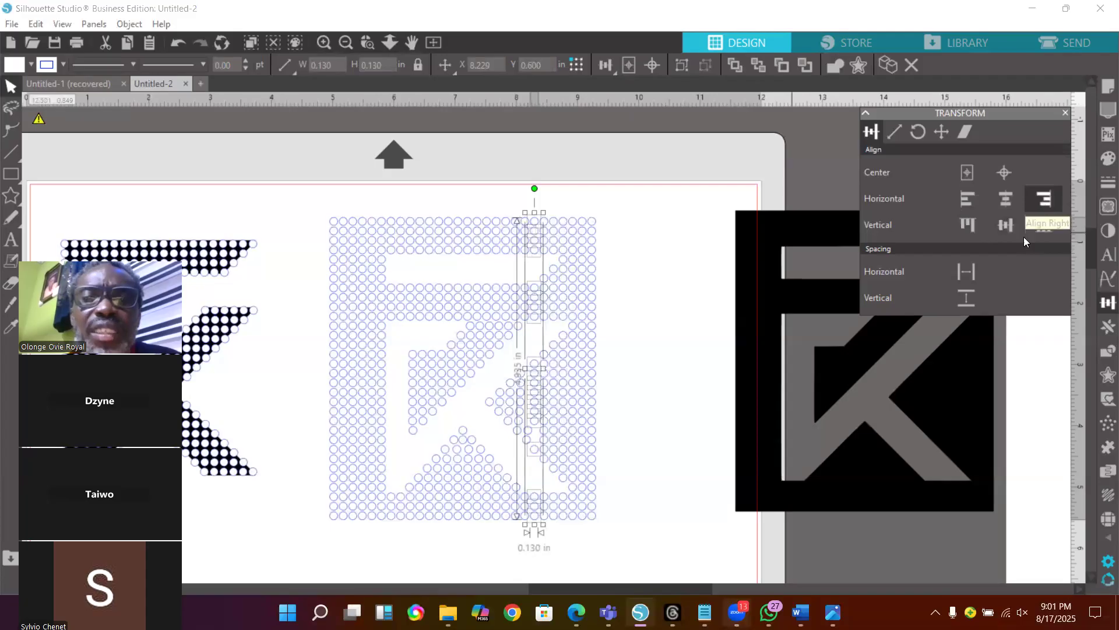
{"action": "left_click", "coordinate": [647, 362]}
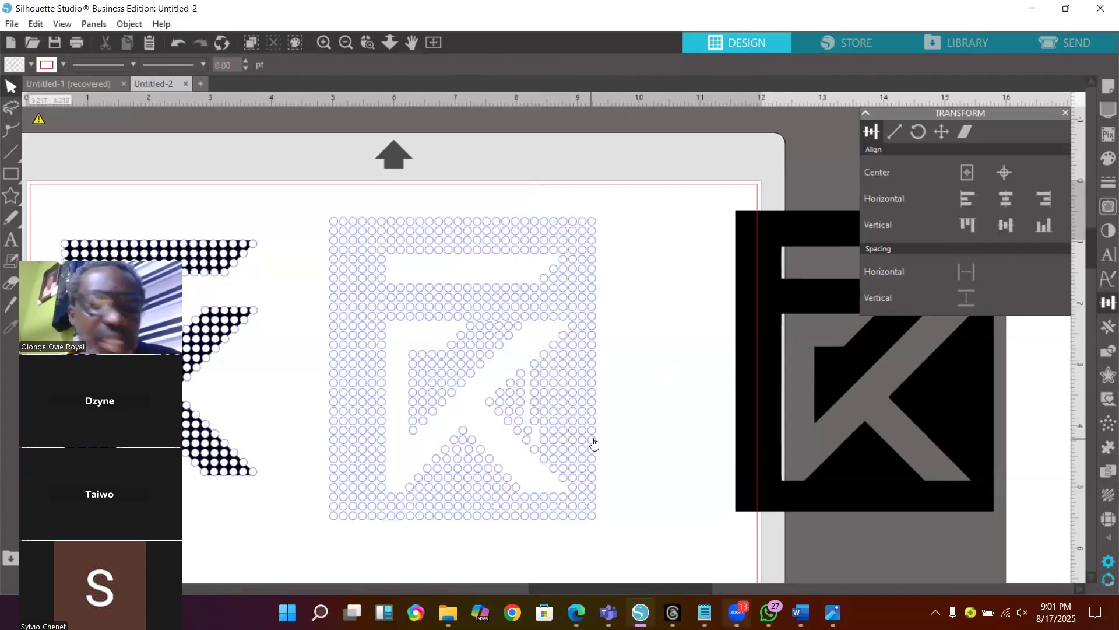
Bring the stray circle beside the lower part of the seventh column into line with that column by aligning right edges
{"action": "left_click", "coordinate": [540, 456]}
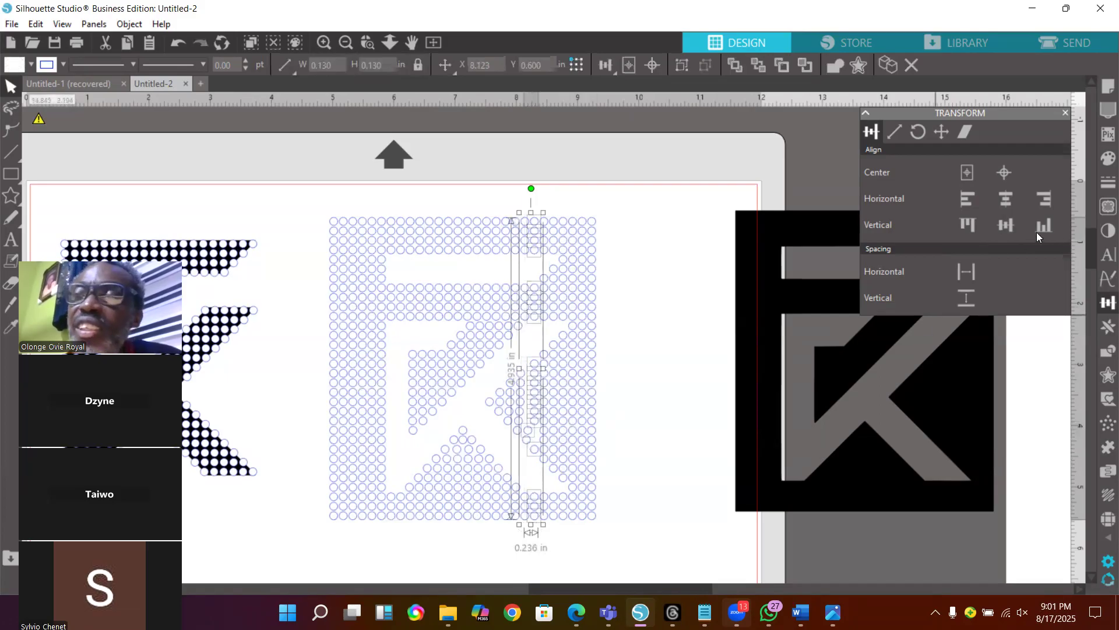
{"action": "left_click", "coordinate": [1046, 200]}
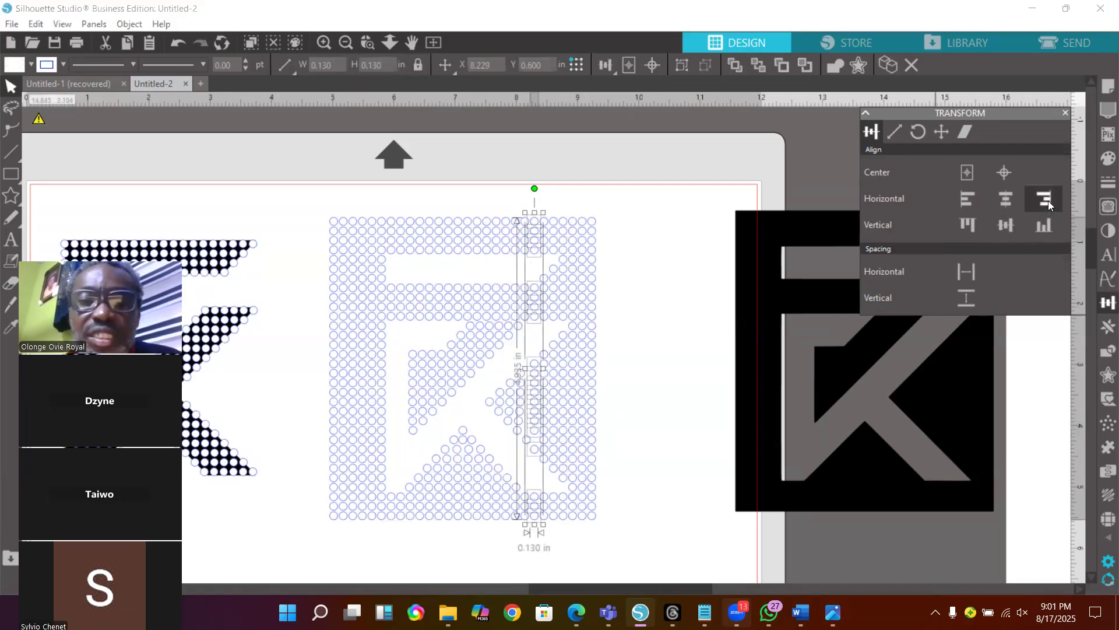
{"action": "left_click", "coordinate": [636, 478]}
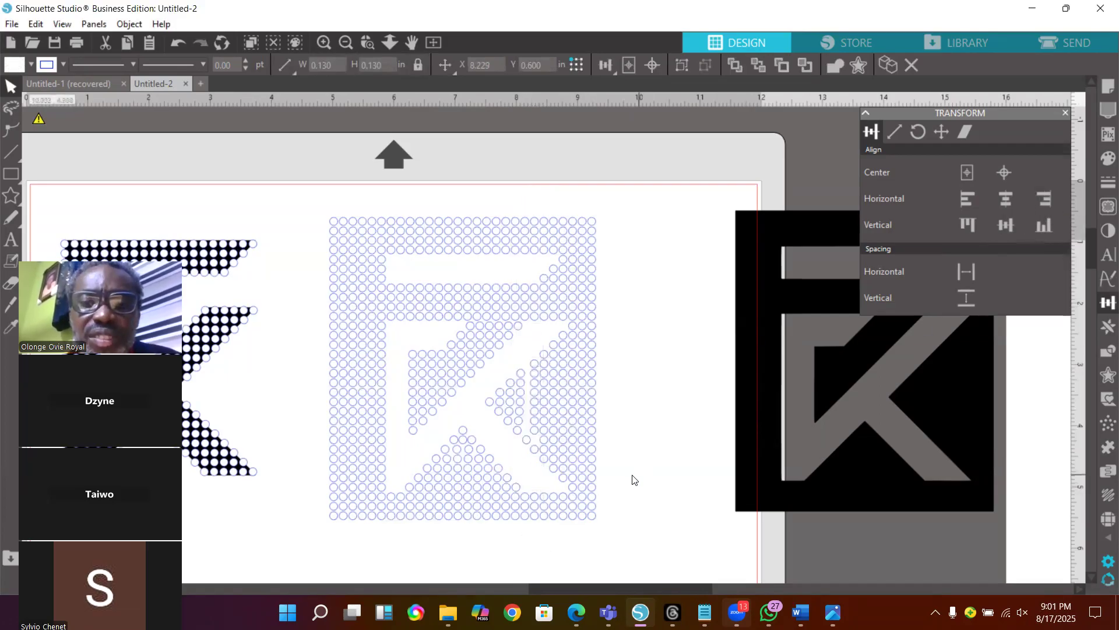
{"action": "left_click", "coordinate": [527, 440]}
{"action": "key", "text": "i"}
{"action": "key", "text": "ctrl+Right"}
{"action": "left_click_drag", "start_coordinate": [538, 445], "coordinate": [532, 435]}
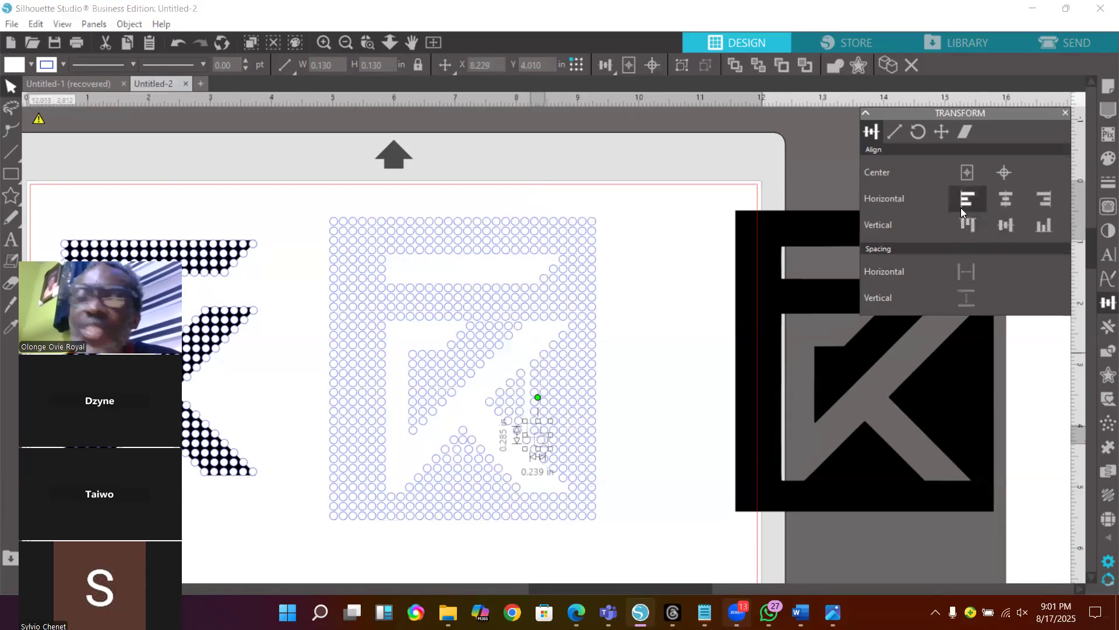
{"action": "left_click", "coordinate": [662, 458]}
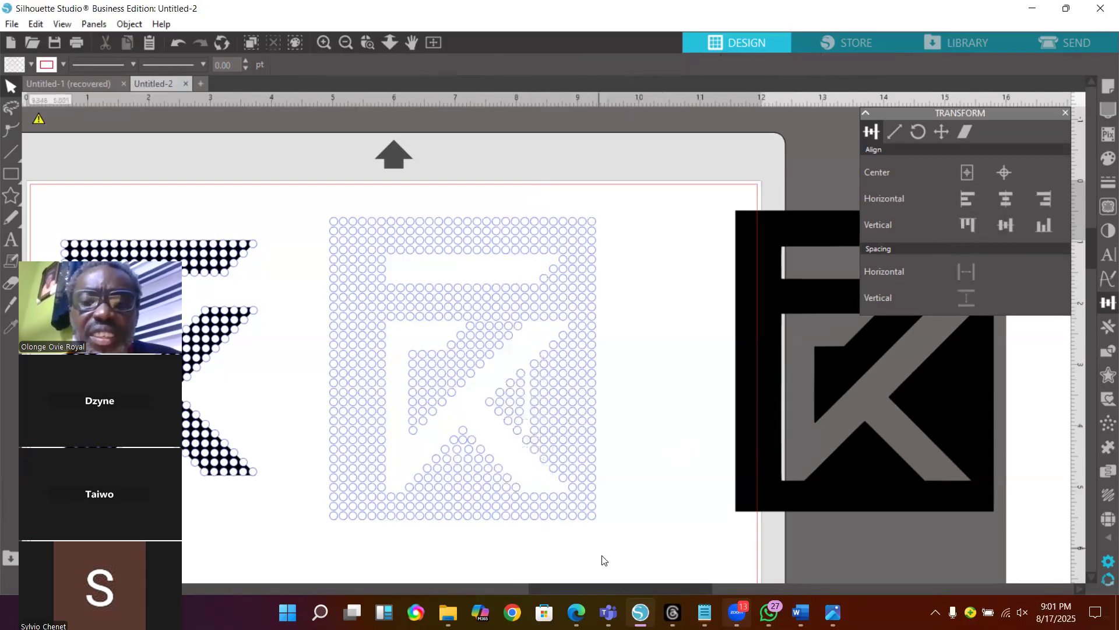
Align the eighth column's bottom circles and the stray one above by left edges, then include the next circles up and align right edges
{"action": "left_click", "coordinate": [525, 436]}
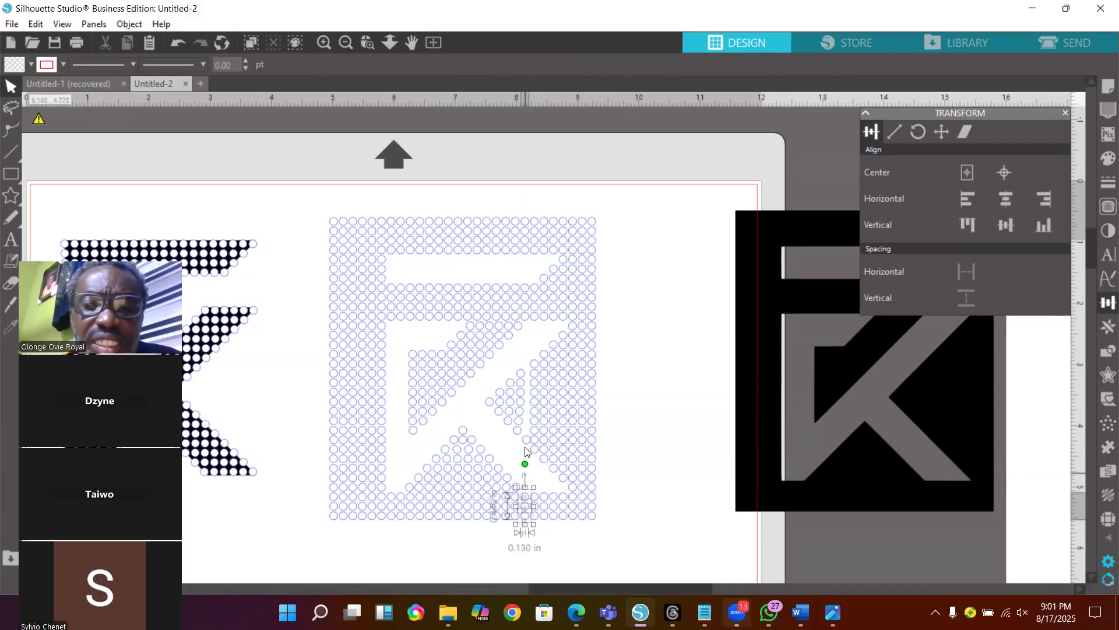
{"action": "left_click", "coordinate": [967, 200]}
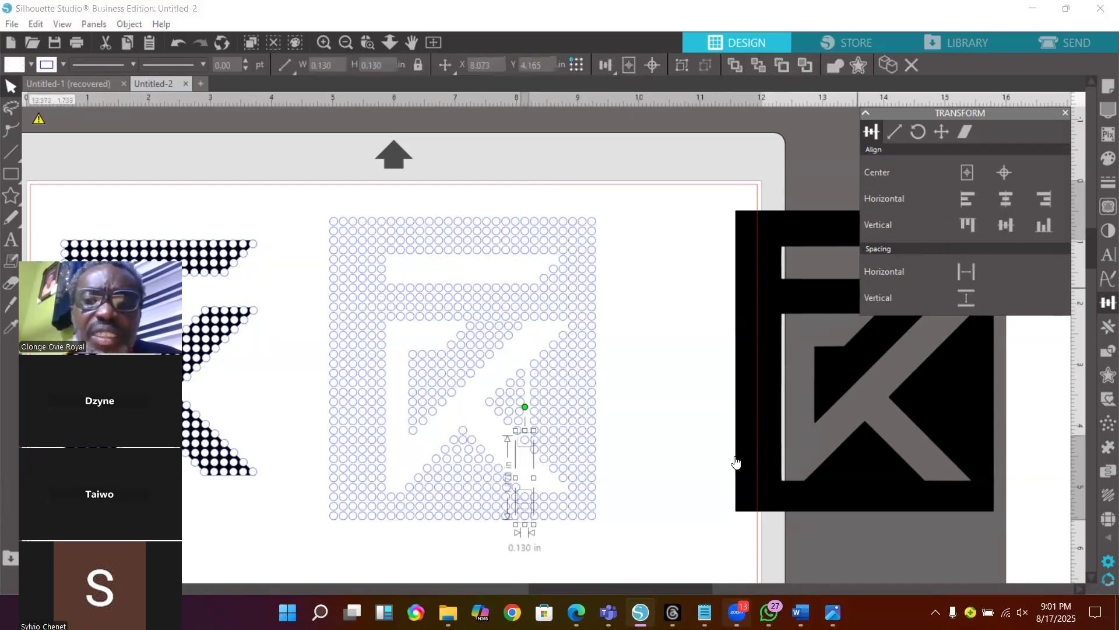
{"action": "left_click", "coordinate": [652, 497]}
{"action": "left_click_drag", "start_coordinate": [523, 537], "coordinate": [524, 371]}
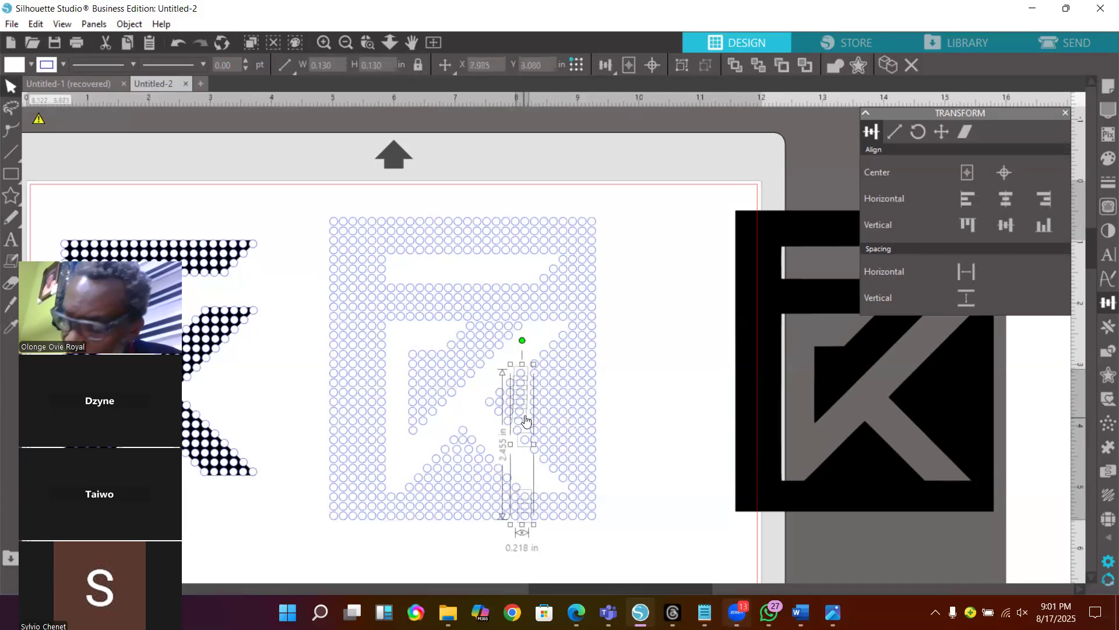
{"action": "left_click_drag", "start_coordinate": [516, 425], "coordinate": [522, 436]}
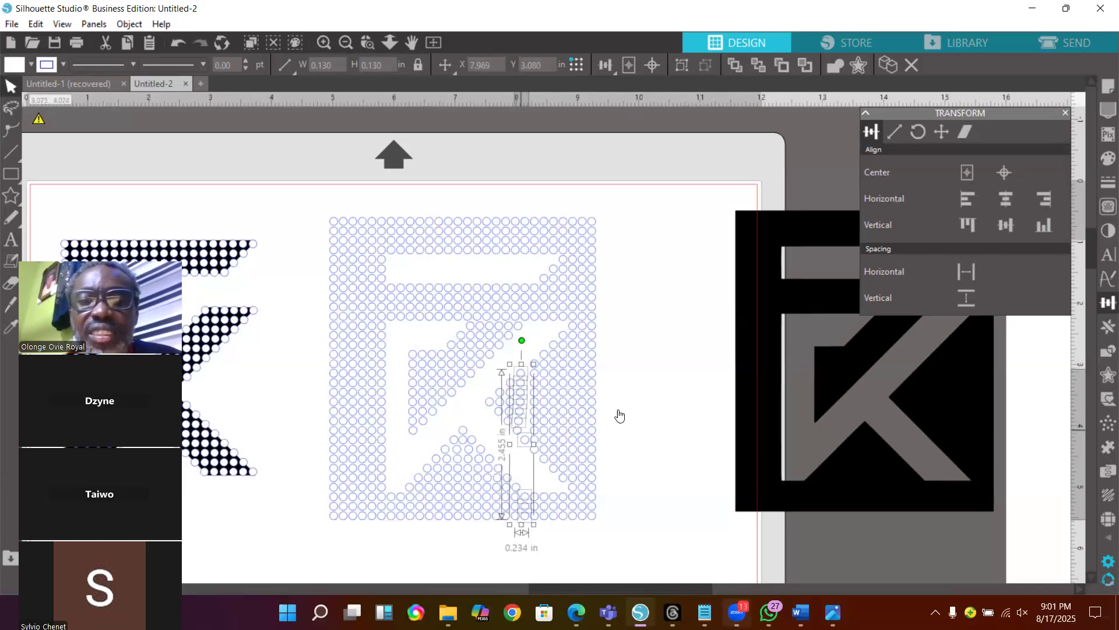
{"action": "left_click", "coordinate": [1044, 201]}
{"action": "left_click", "coordinate": [653, 401]}
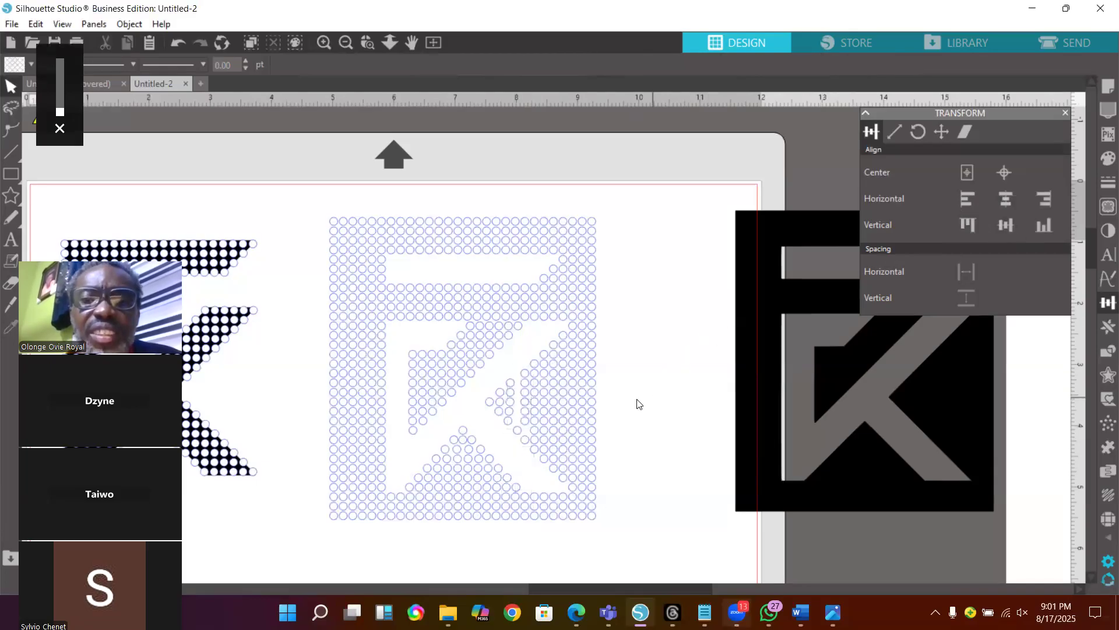
{"action": "left_click", "coordinate": [516, 434]}
{"action": "key", "text": "Right"}
{"action": "key", "text": "Right"}
{"action": "left_click_drag", "start_coordinate": [531, 446], "coordinate": [525, 425]}
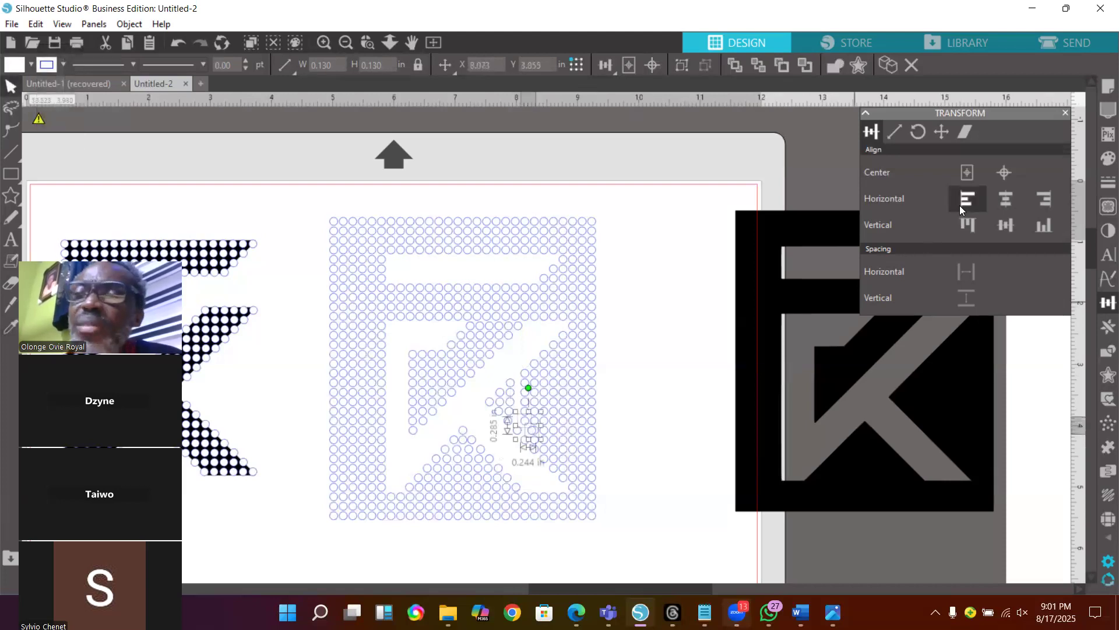
{"action": "left_click", "coordinate": [647, 484]}
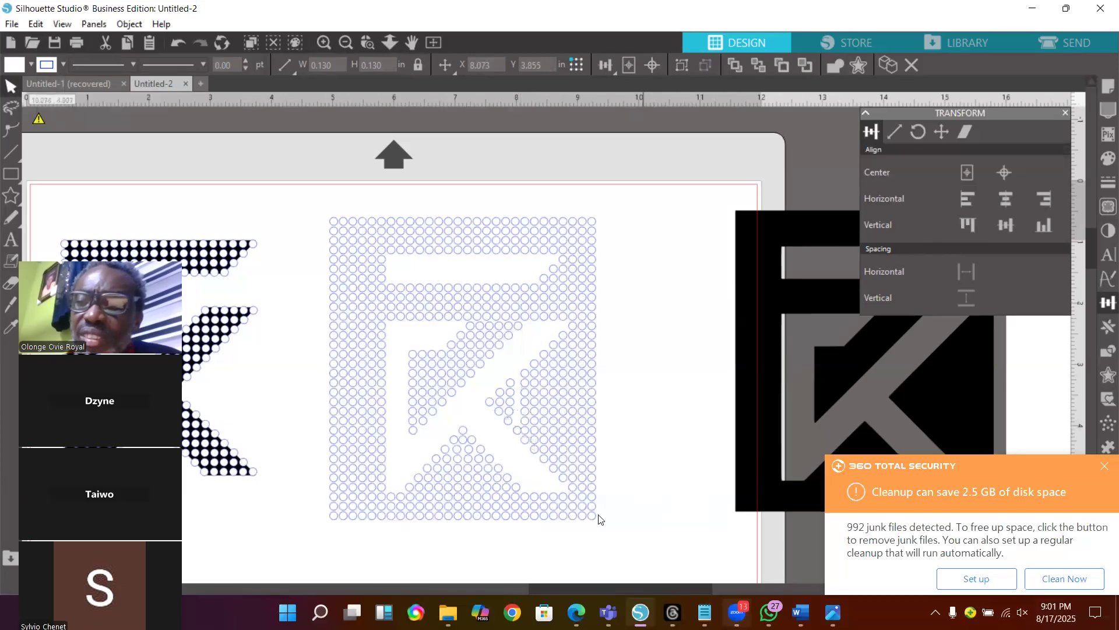
{"action": "left_click", "coordinate": [556, 530]}
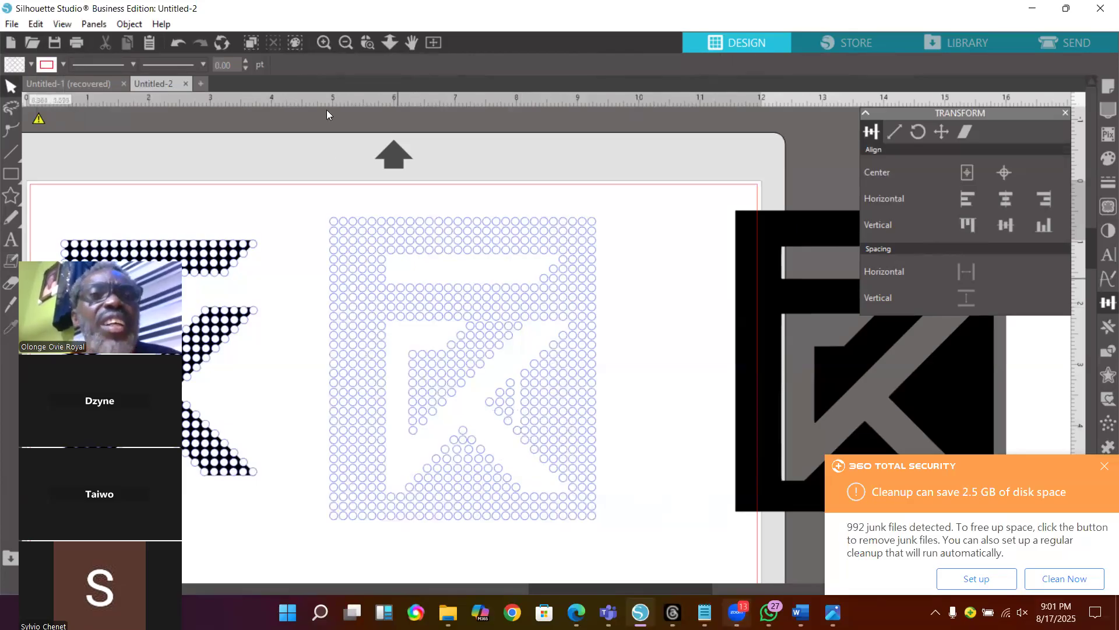
Align the lower circles of the ninth column from the right by left edges, then include the circles above them and align right edges
{"action": "left_click", "coordinate": [324, 42]}
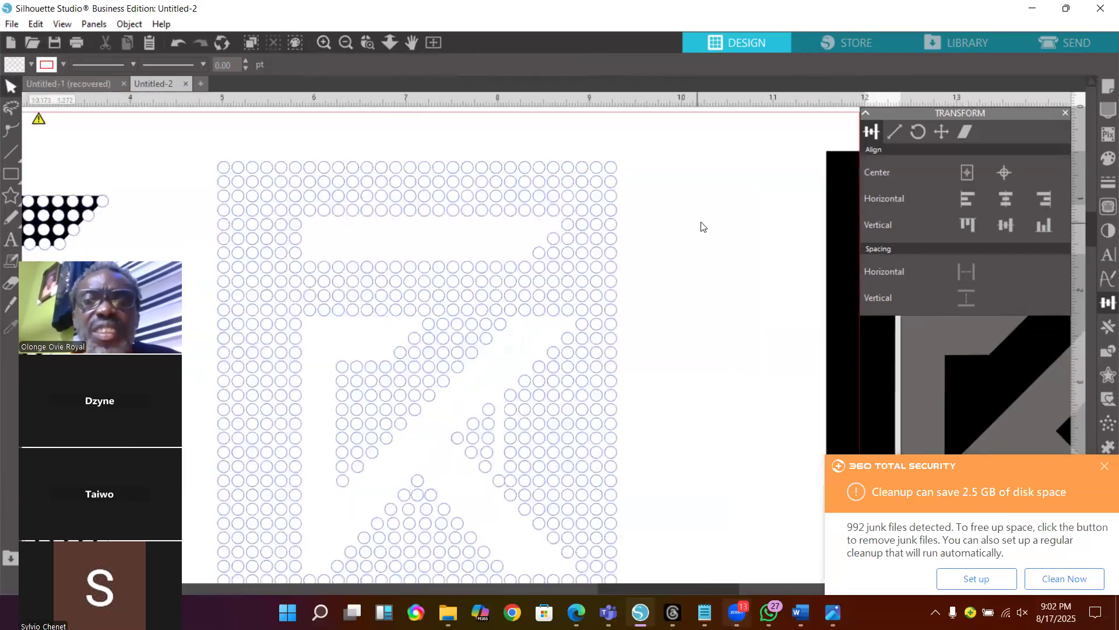
{"action": "scroll", "coordinate": [703, 226], "scroll_direction": "down", "scroll_amount": 1}
{"action": "scroll", "coordinate": [703, 227], "scroll_direction": "down", "scroll_amount": 3}
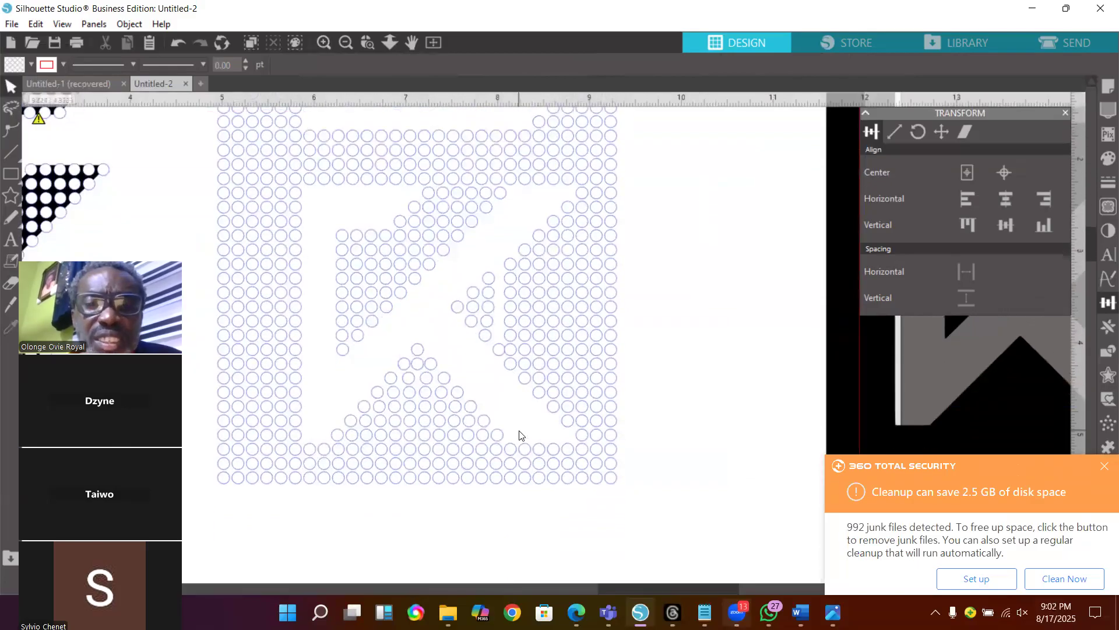
{"action": "left_click_drag", "start_coordinate": [498, 477], "coordinate": [496, 349]}
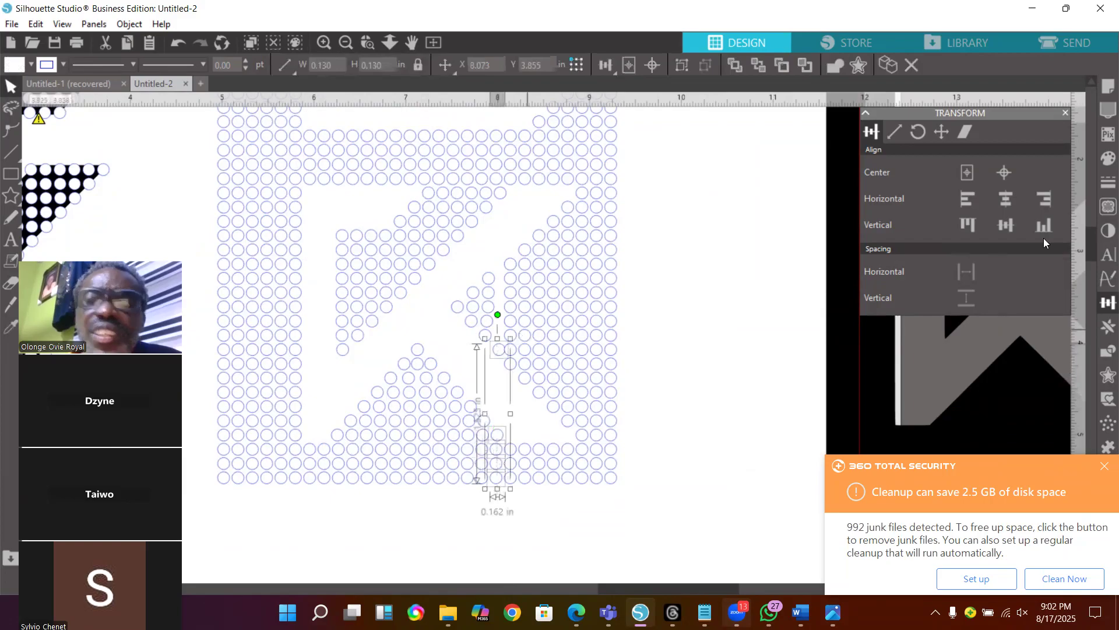
{"action": "left_click", "coordinate": [968, 198]}
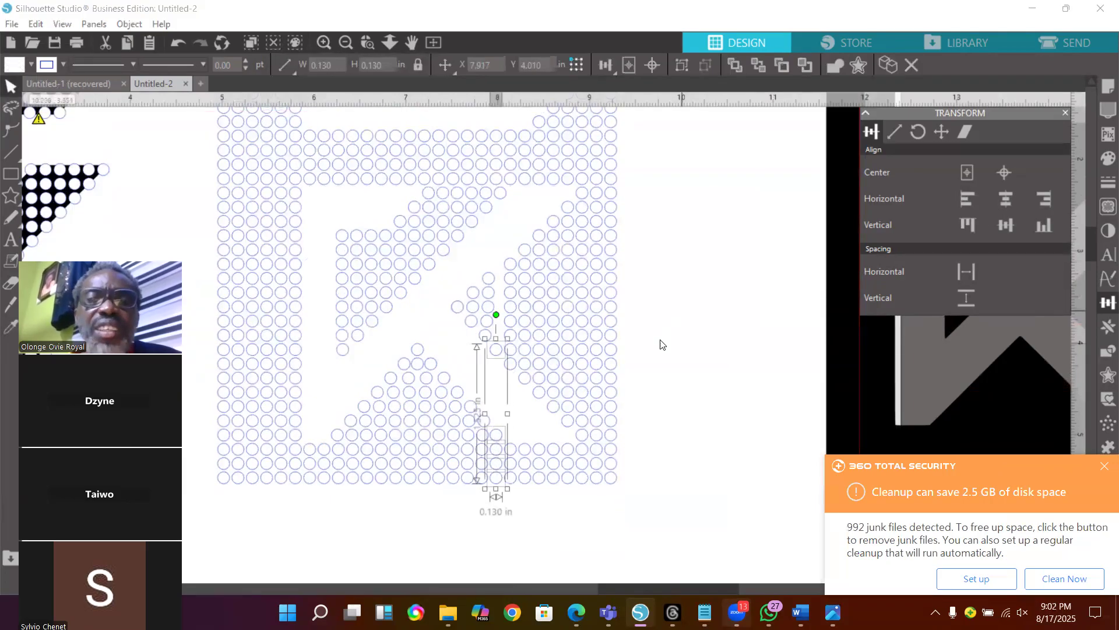
{"action": "left_click_drag", "start_coordinate": [497, 338], "coordinate": [488, 270]}
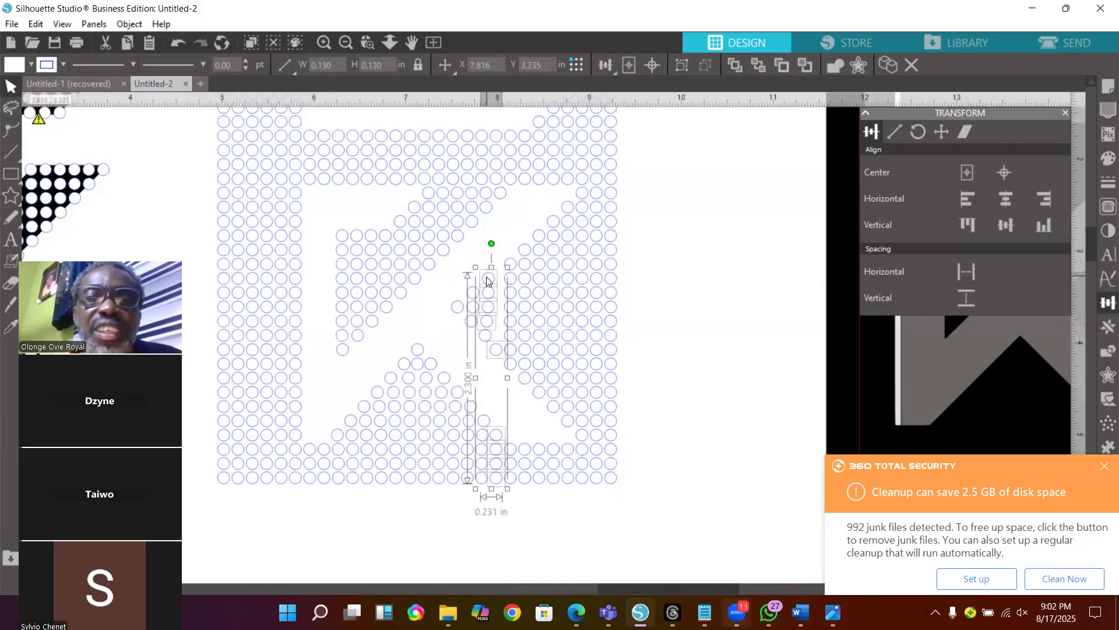
{"action": "left_click", "coordinate": [1044, 198]}
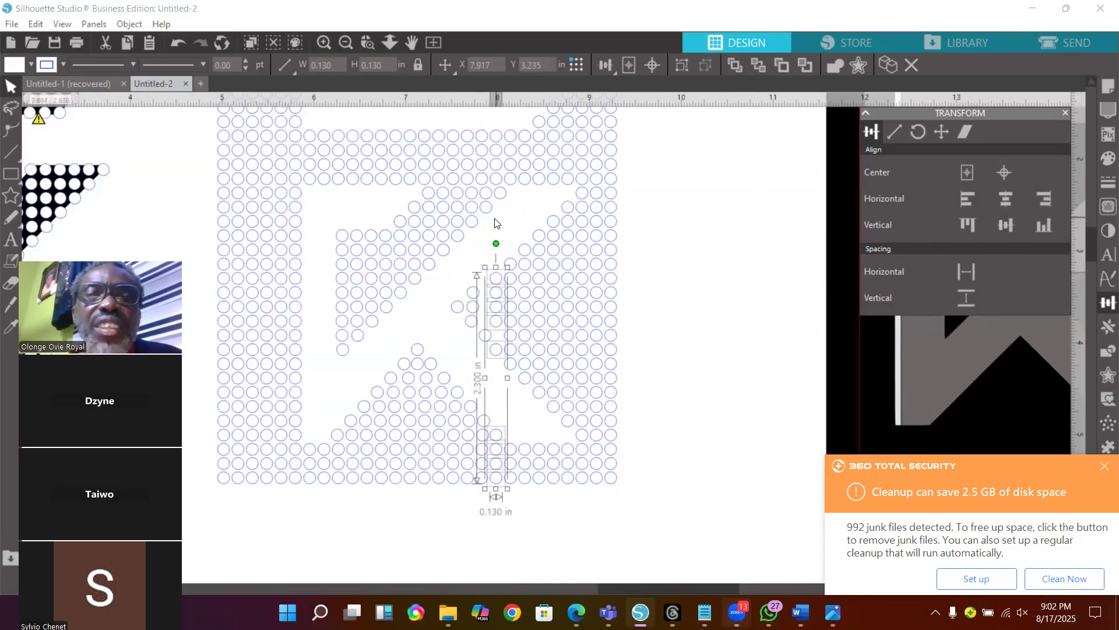
Bring the ninth column's circles in the diagonal arm and the horizontal band above into line with the column by aligning left edges
{"action": "left_click", "coordinate": [498, 200], "text": "shift"}
{"action": "left_click_drag", "start_coordinate": [497, 185], "coordinate": [497, 161]}
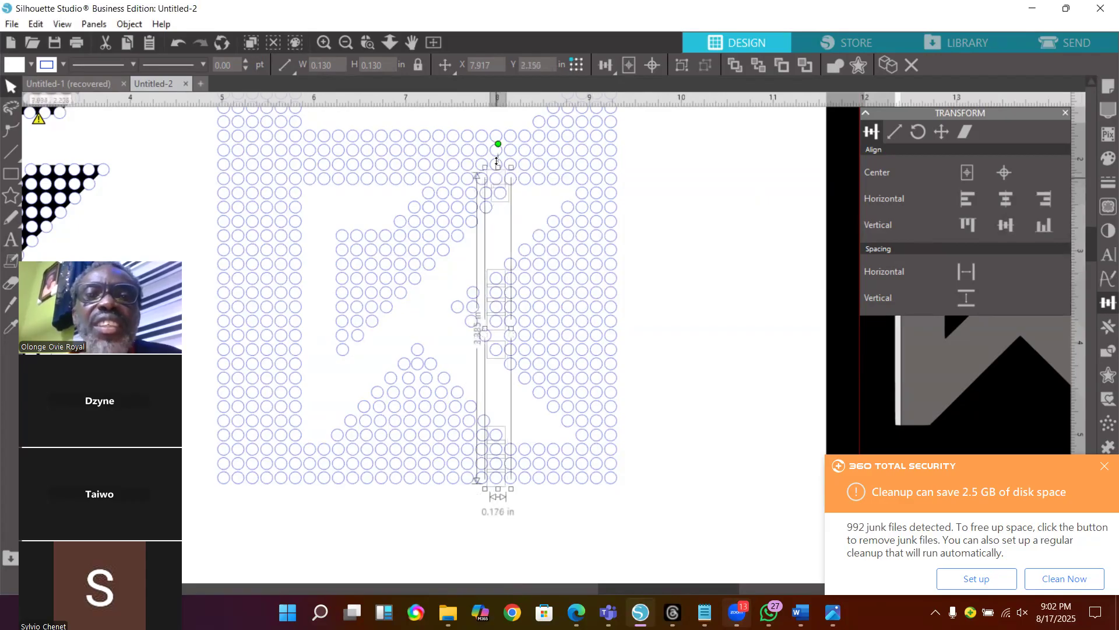
{"action": "key", "text": "ctrl+z"}
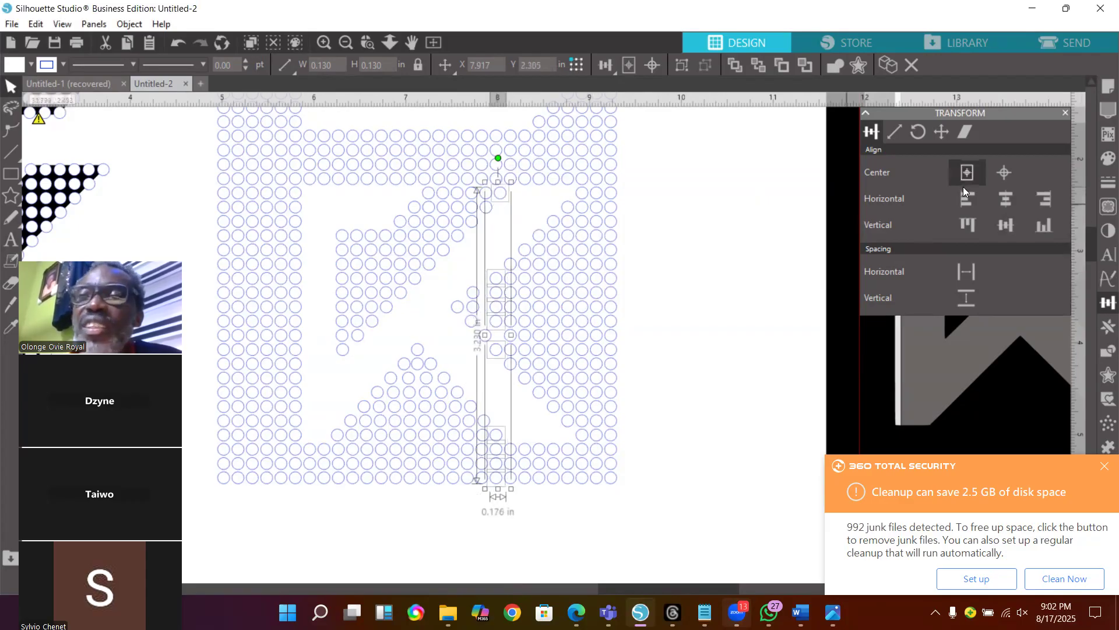
{"action": "left_click", "coordinate": [971, 204]}
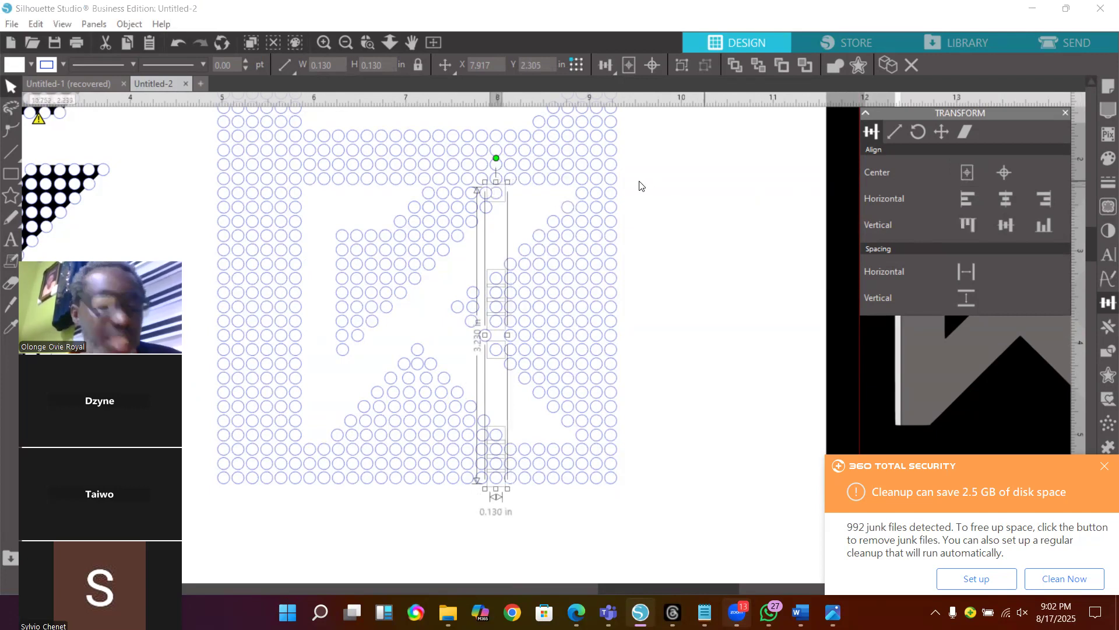
{"action": "left_click_drag", "start_coordinate": [499, 181], "coordinate": [496, 124]}
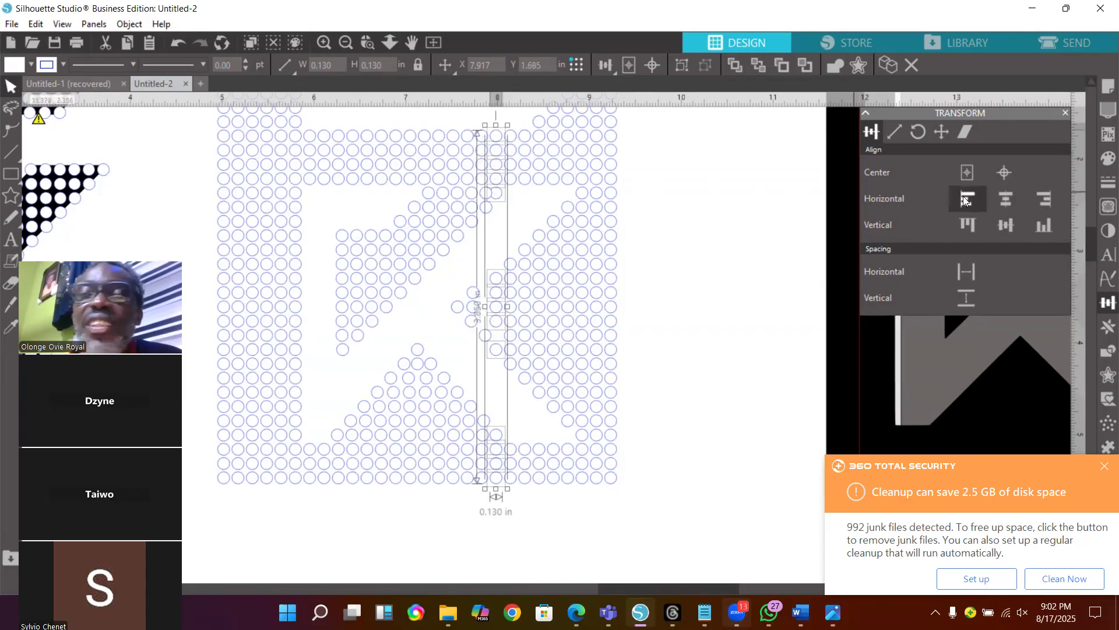
{"action": "left_click", "coordinate": [710, 253]}
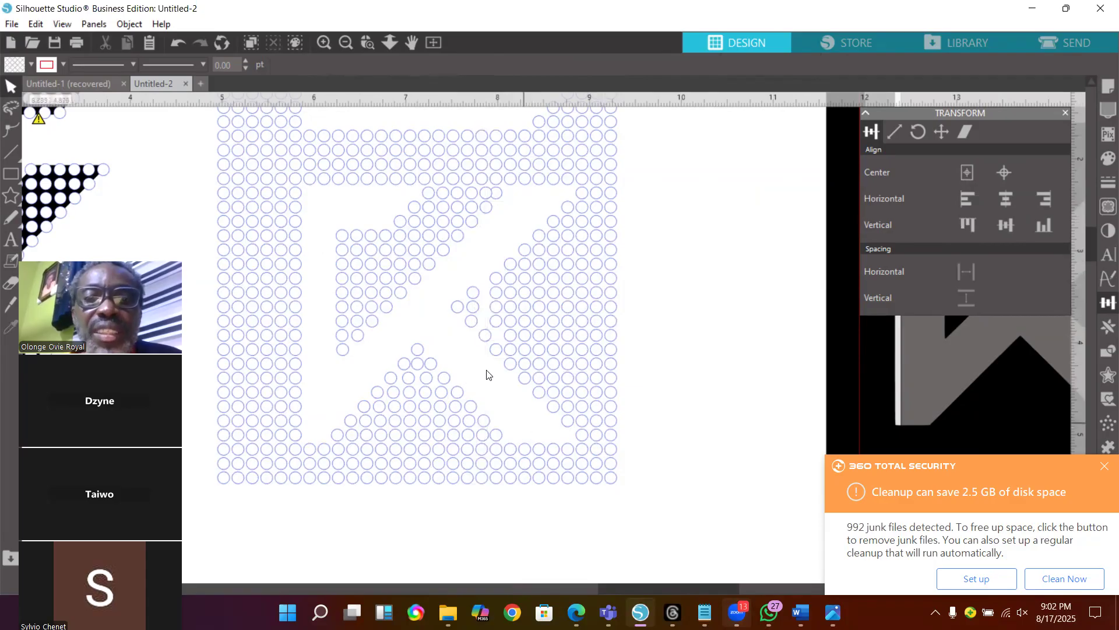
Bring the offset circle in the ninth column's lower triangle edge into line with its neighbour by aligning left edges, then check the whole column's alignment
{"action": "left_click", "coordinate": [483, 340]}
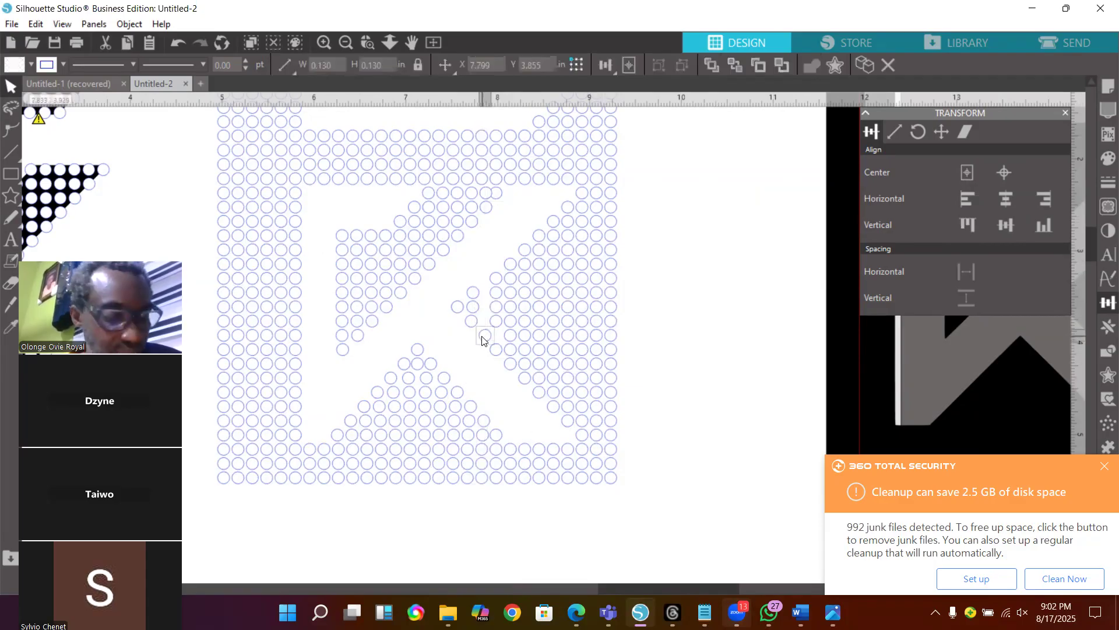
{"action": "key", "text": "Right"}
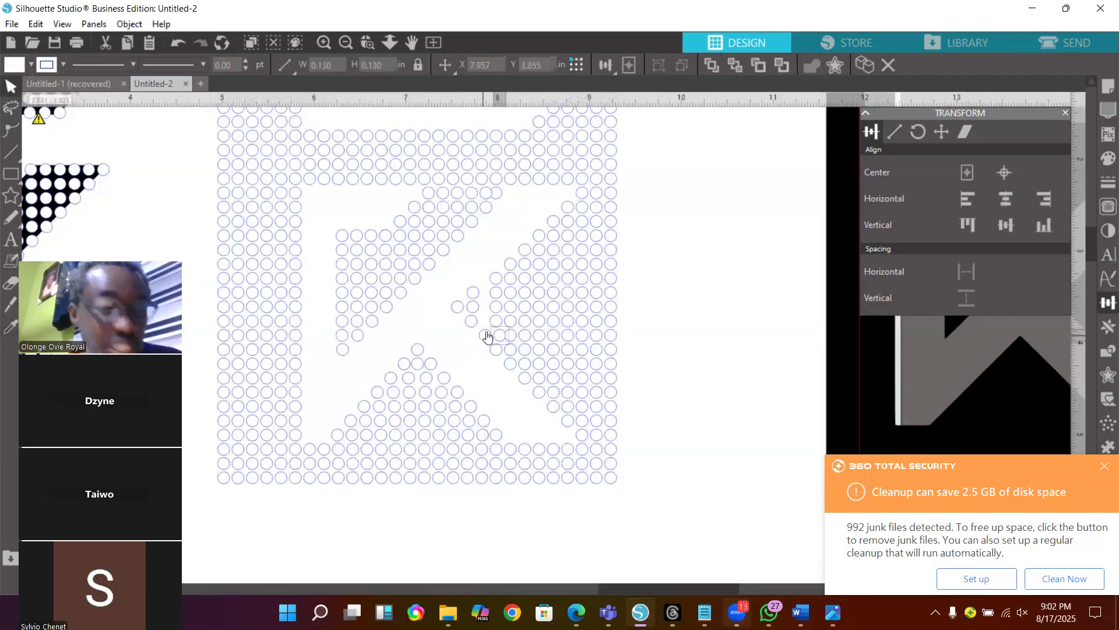
{"action": "left_click", "coordinate": [495, 328], "text": "shift"}
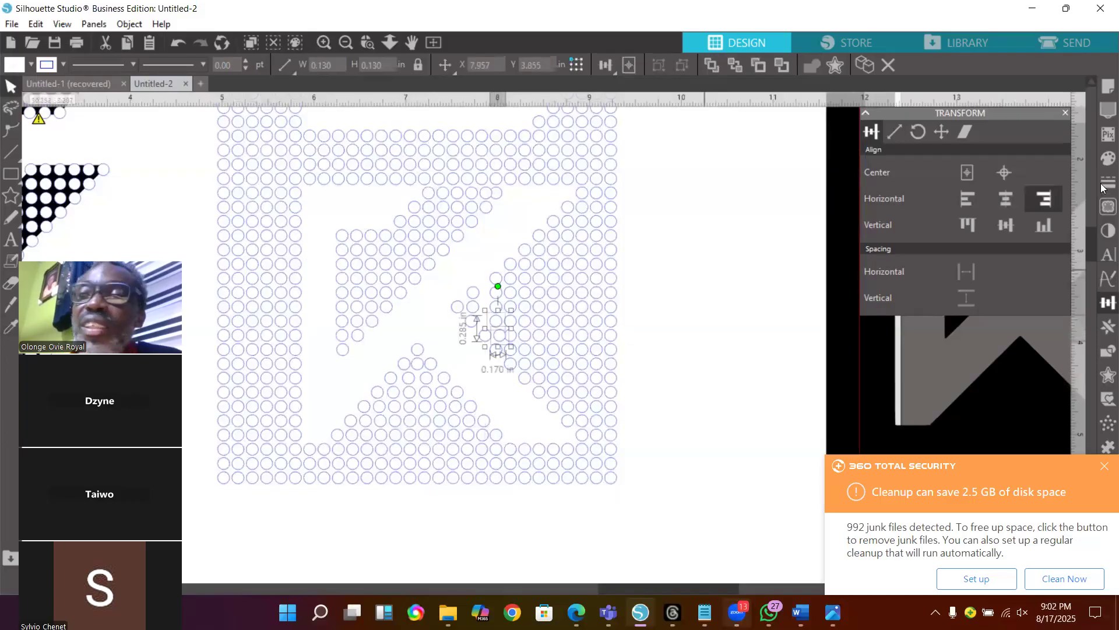
{"action": "left_click", "coordinate": [967, 199]}
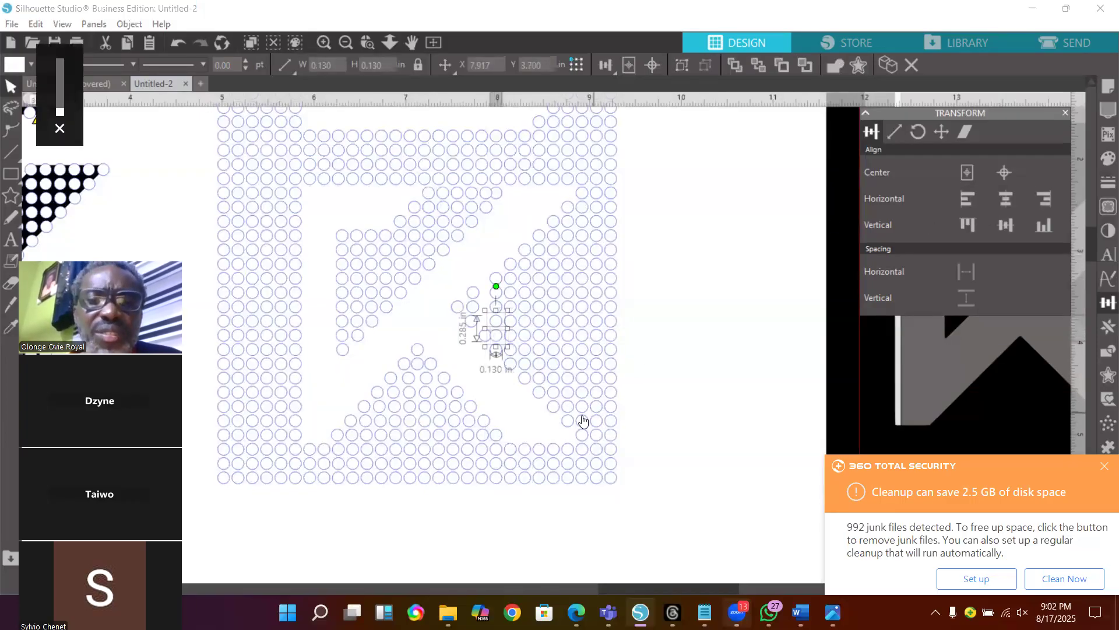
{"action": "key", "text": "ctrl+x"}
{"action": "key", "text": "ctrl+v"}
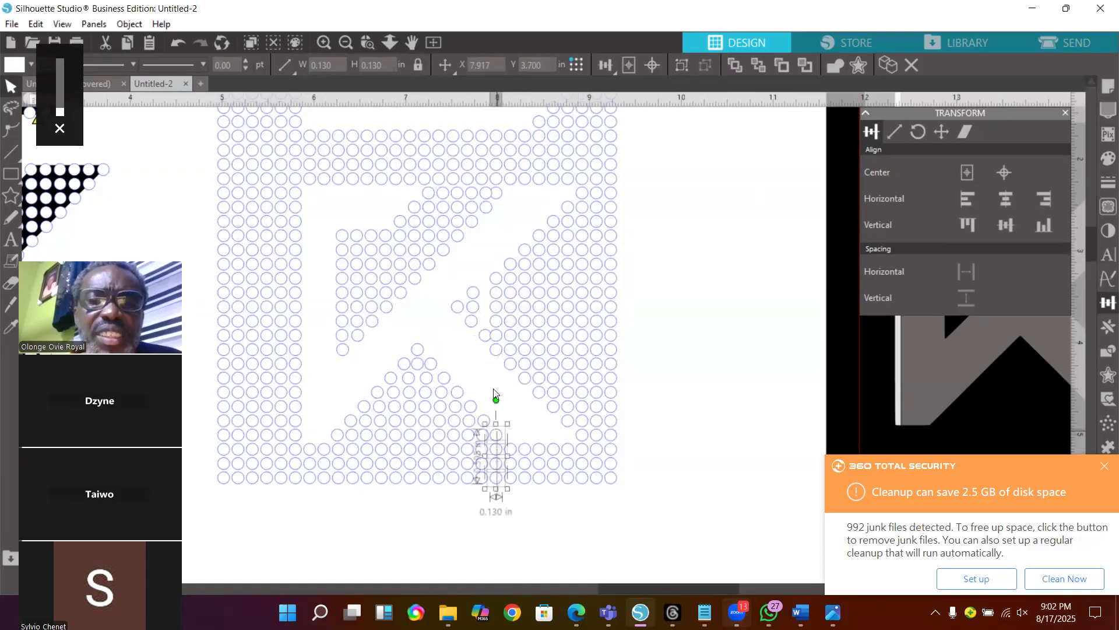
{"action": "left_click_drag", "start_coordinate": [496, 424], "coordinate": [496, 119]}
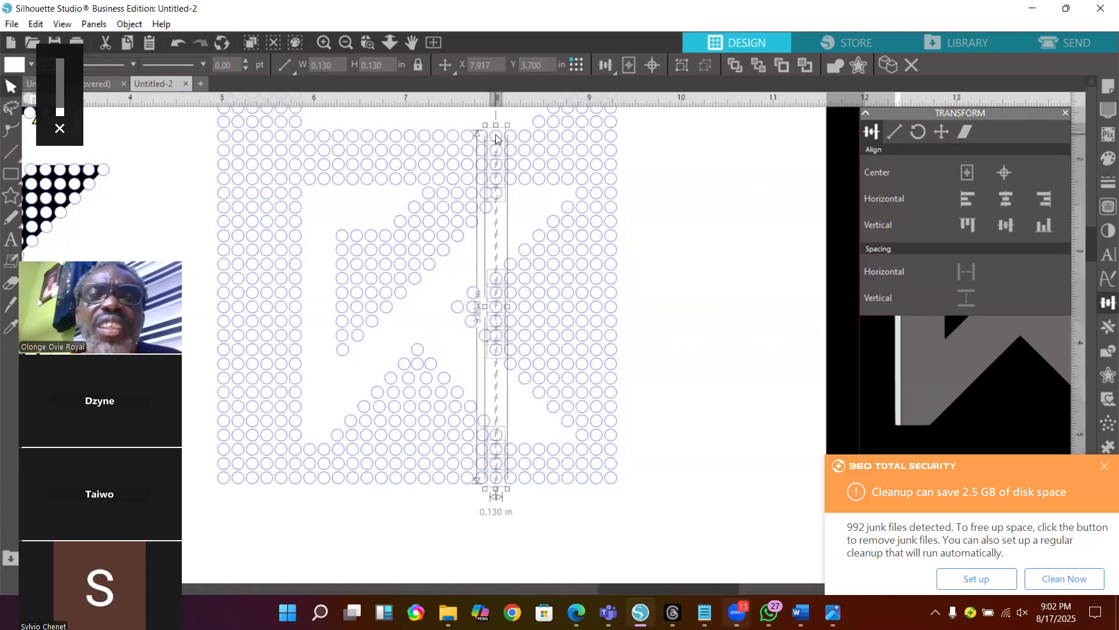
{"action": "left_click", "coordinate": [802, 429]}
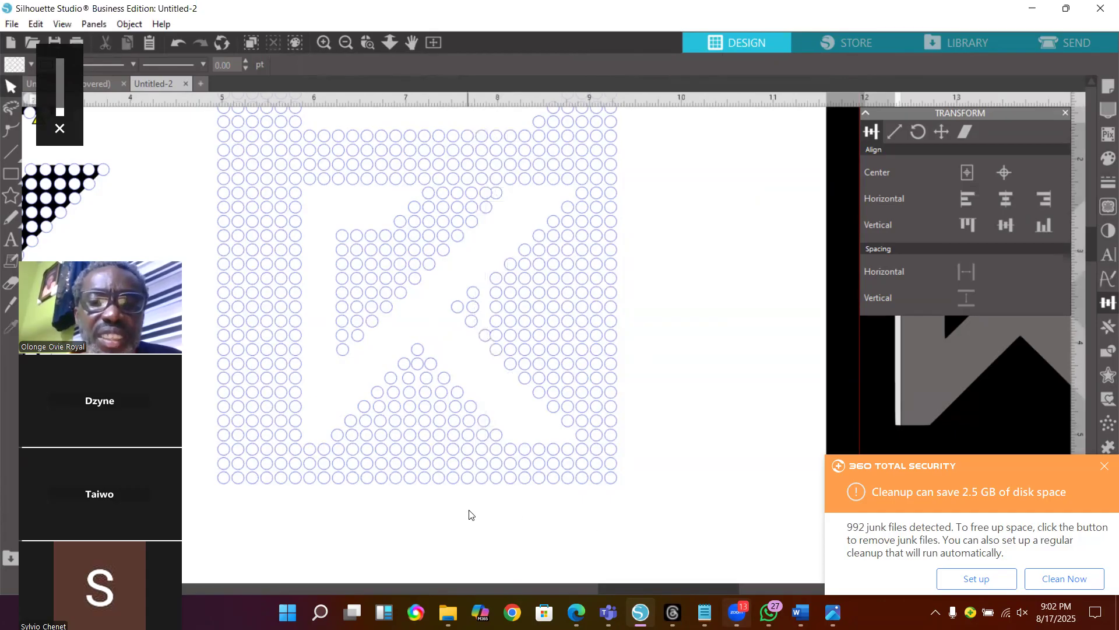
Align the tenth column's bottom circles and the stray one above by left edges, then include the next circles up and align right edges
{"action": "left_click", "coordinate": [482, 479]}
{"action": "left_click_drag", "start_coordinate": [483, 458], "coordinate": [484, 324]}
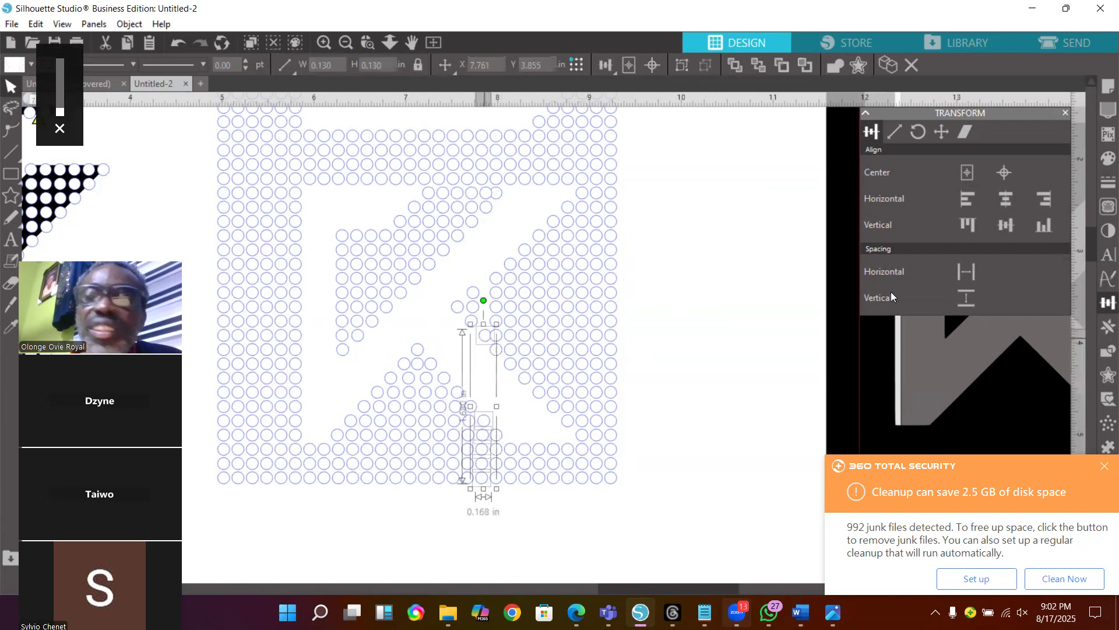
{"action": "left_click", "coordinate": [965, 204]}
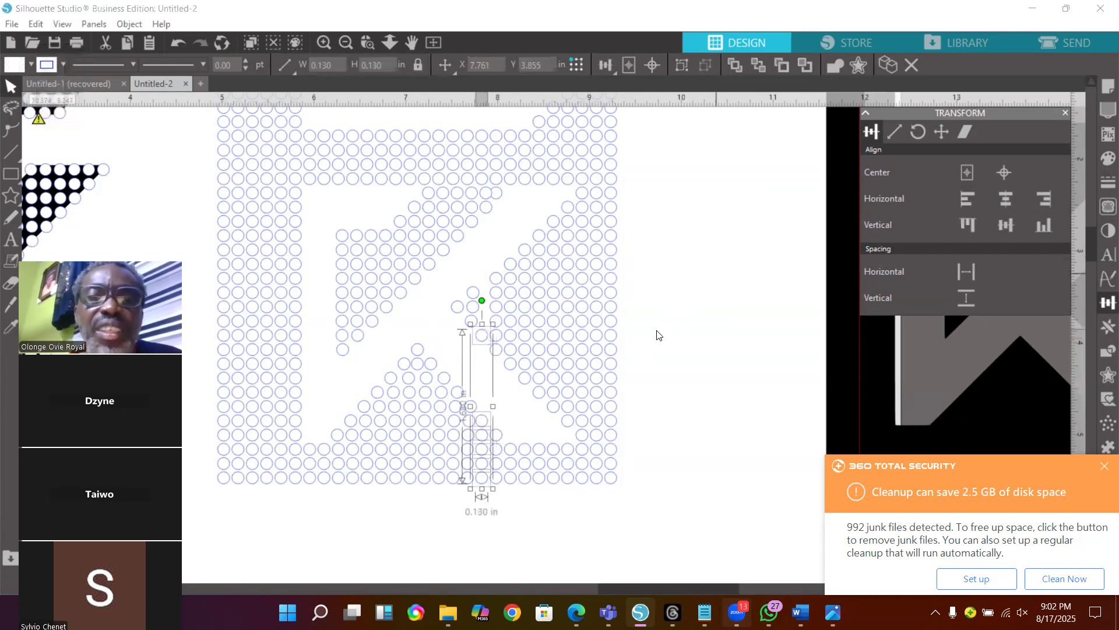
{"action": "left_click", "coordinate": [474, 314], "text": "shift"}
{"action": "left_click", "coordinate": [476, 294], "text": "shift"}
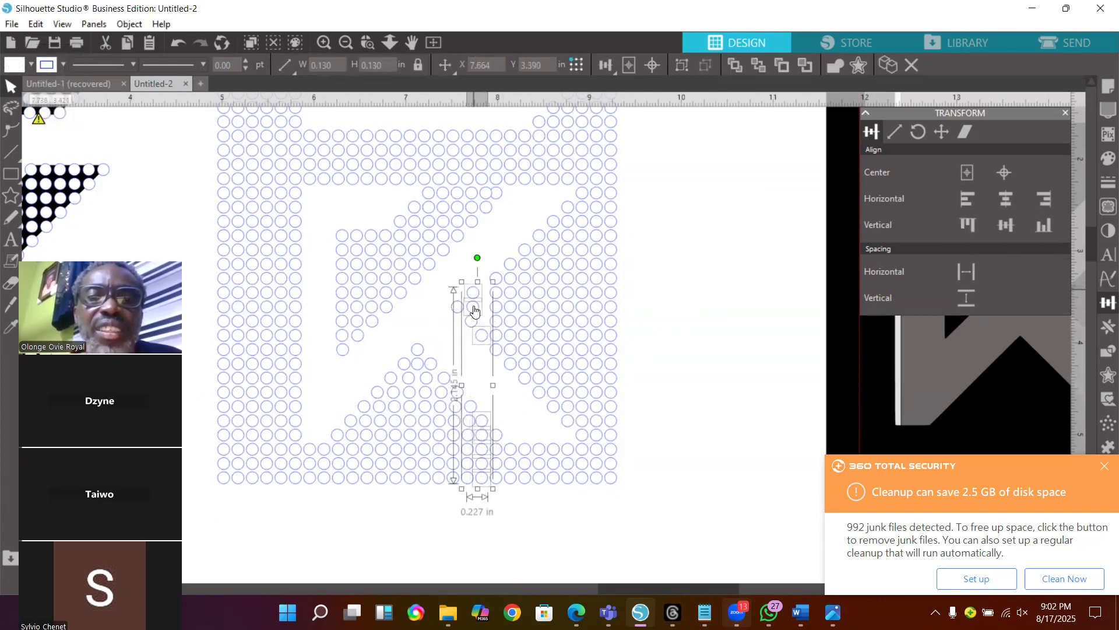
{"action": "left_click", "coordinate": [1042, 200]}
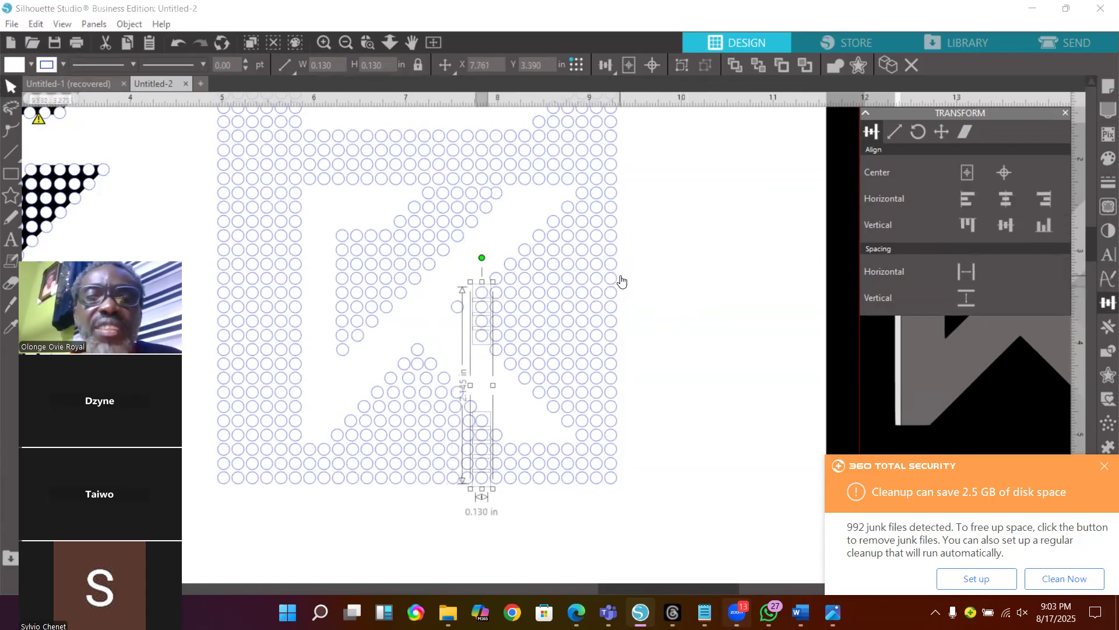
Bring the tenth column's circles in the upper diagonal arm and the horizontal band into line with the column by aligning left edges
{"action": "left_click", "coordinate": [487, 193], "text": "shift"}
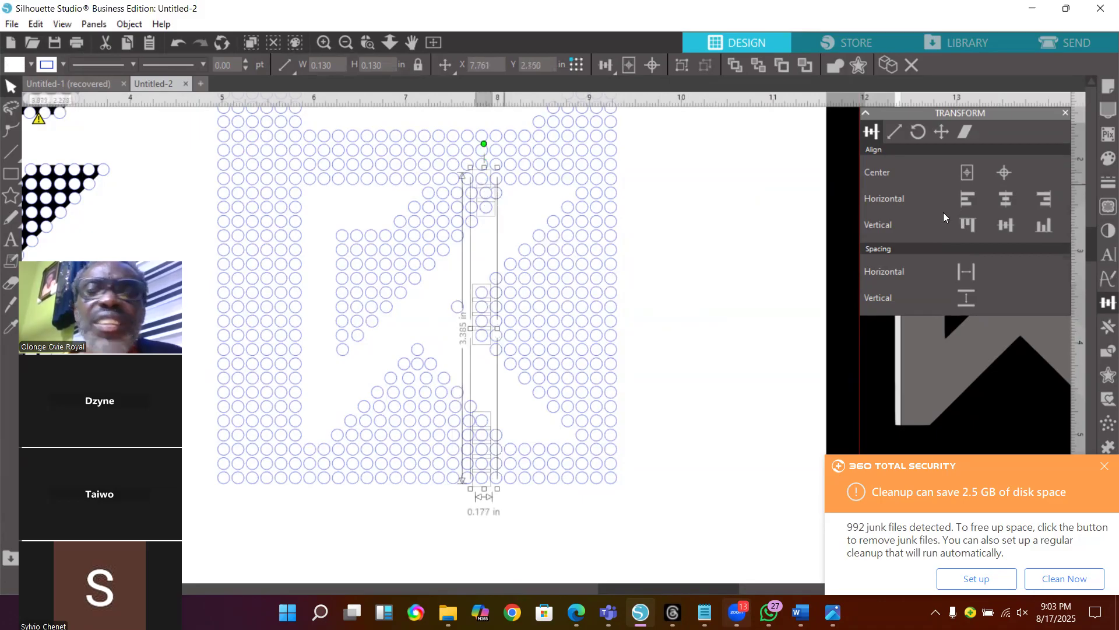
{"action": "left_click", "coordinate": [484, 167], "text": "shift"}
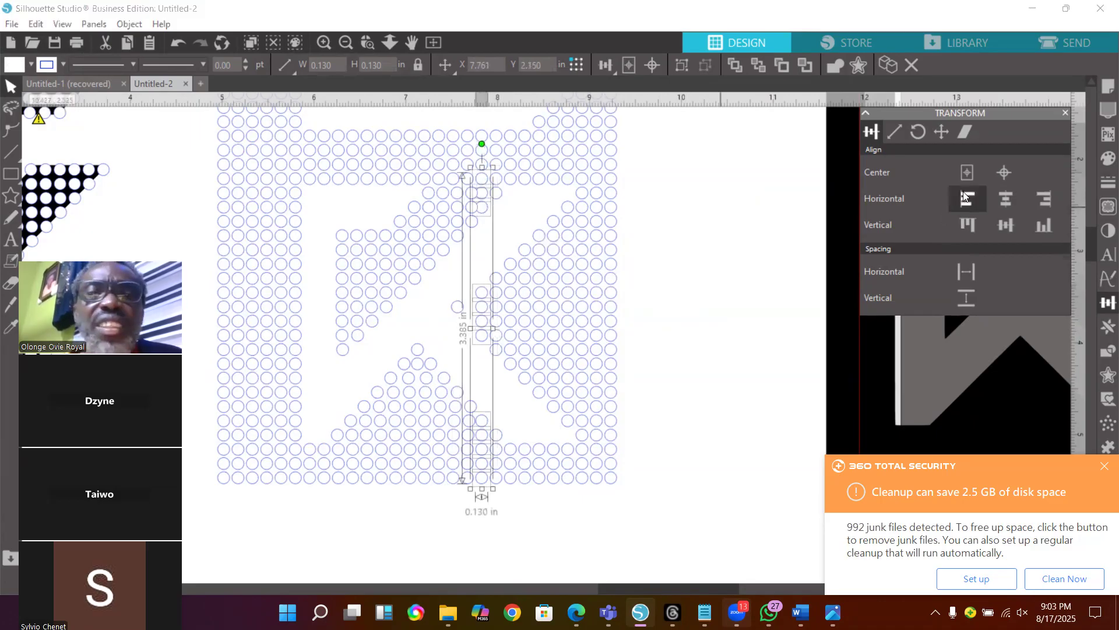
{"action": "left_click", "coordinate": [482, 165], "text": "shift"}
{"action": "left_click", "coordinate": [482, 150], "text": "shift"}
{"action": "left_click", "coordinate": [483, 135], "text": "shift"}
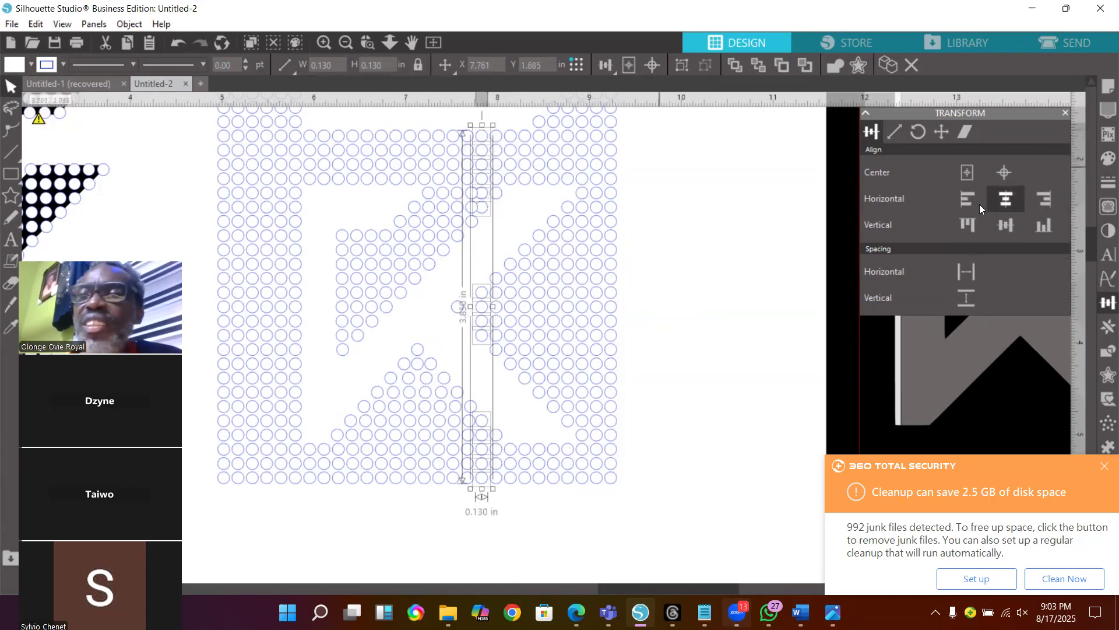
{"action": "left_click", "coordinate": [695, 285]}
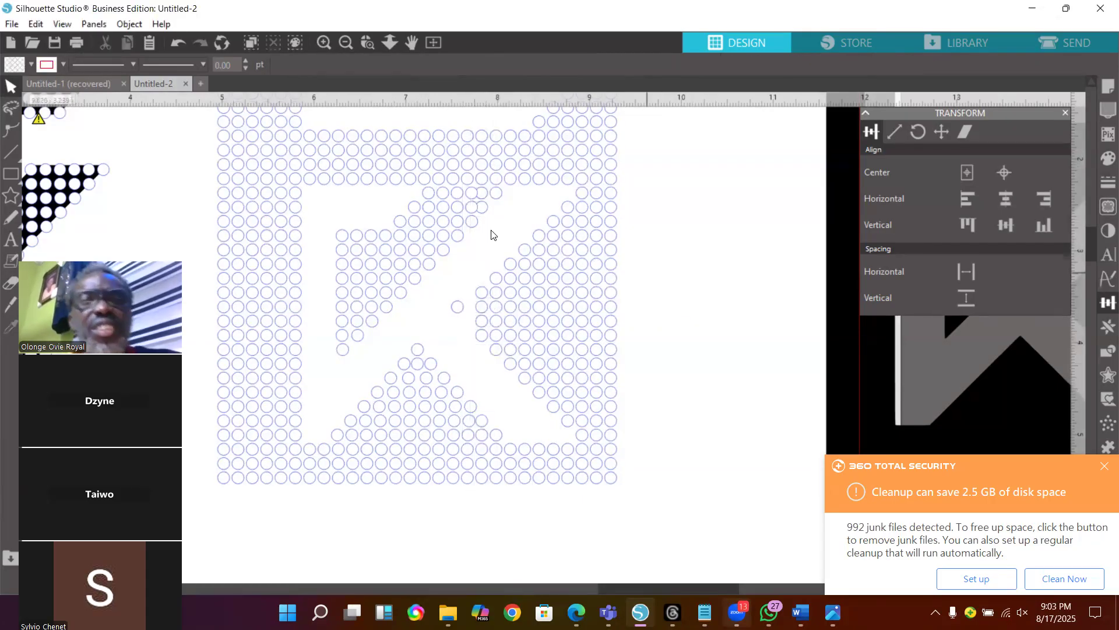
Align the upper circles of the eleventh column from the right by left edges, and do the same for the twelfth column
{"action": "left_click_drag", "start_coordinate": [466, 126], "coordinate": [484, 233]}
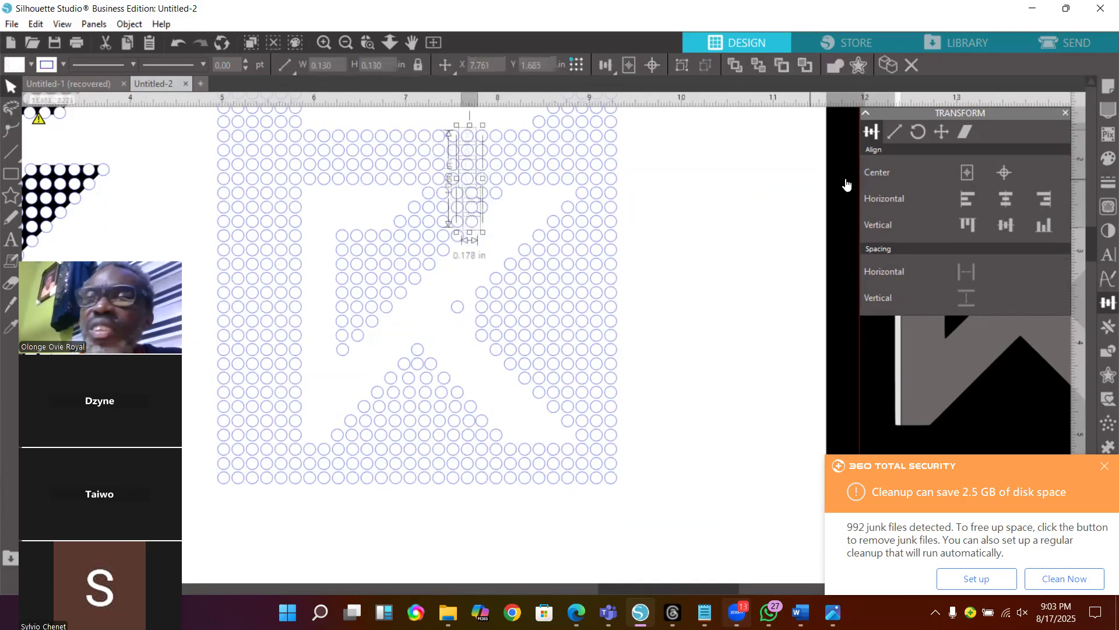
{"action": "left_click", "coordinate": [967, 199]}
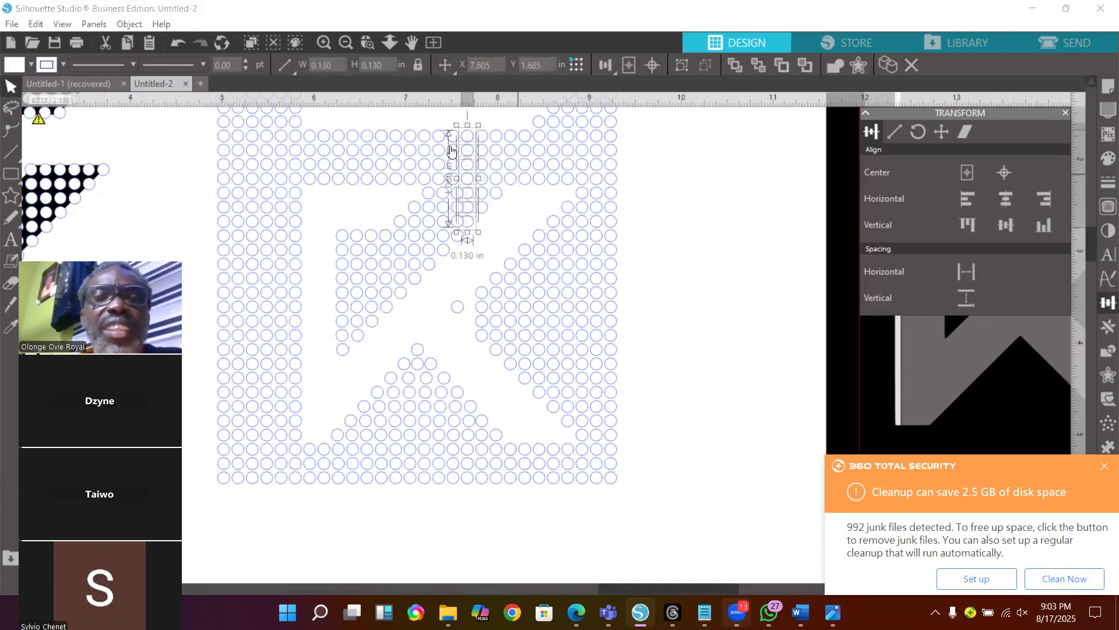
{"action": "left_click_drag", "start_coordinate": [451, 120], "coordinate": [457, 248]}
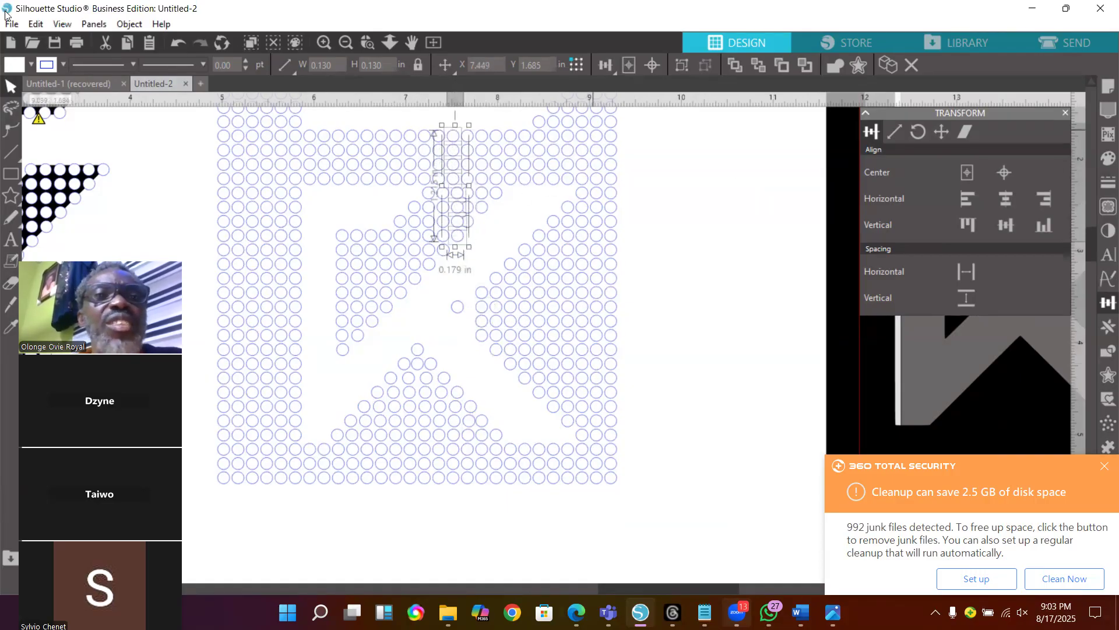
{"action": "left_click", "coordinate": [323, 47]}
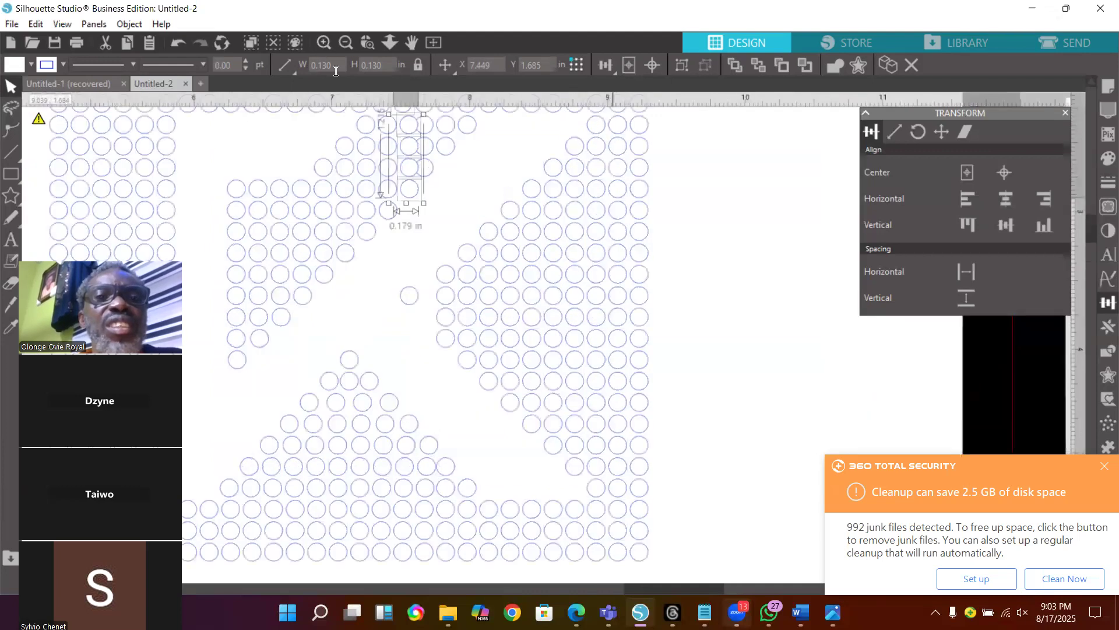
{"action": "scroll", "coordinate": [332, 181], "scroll_direction": "up", "scroll_amount": 4}
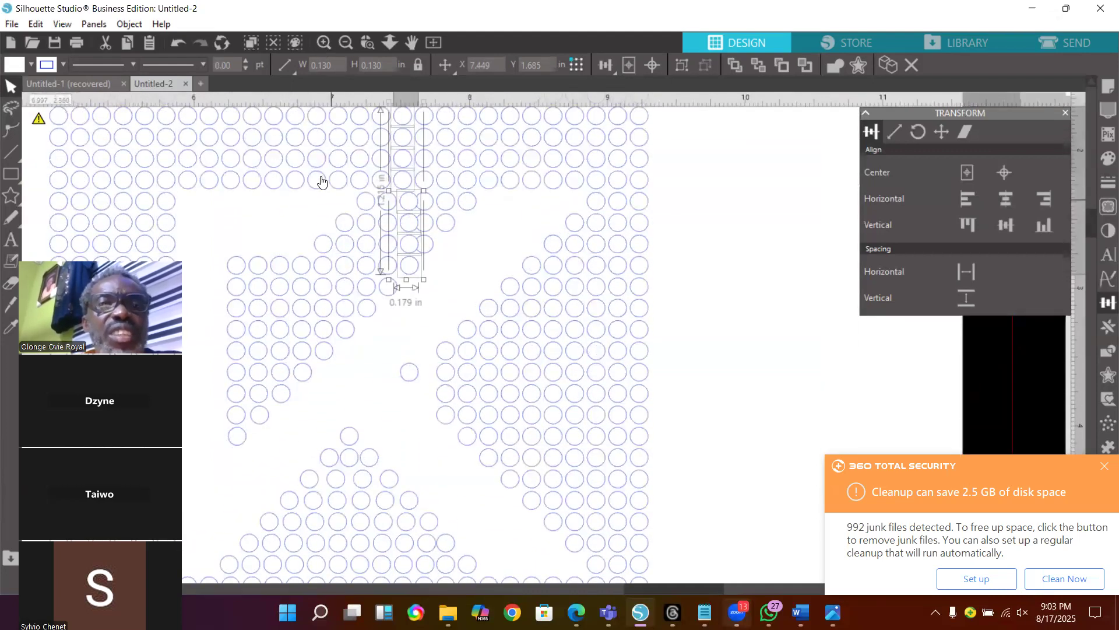
{"action": "left_click", "coordinate": [965, 200]}
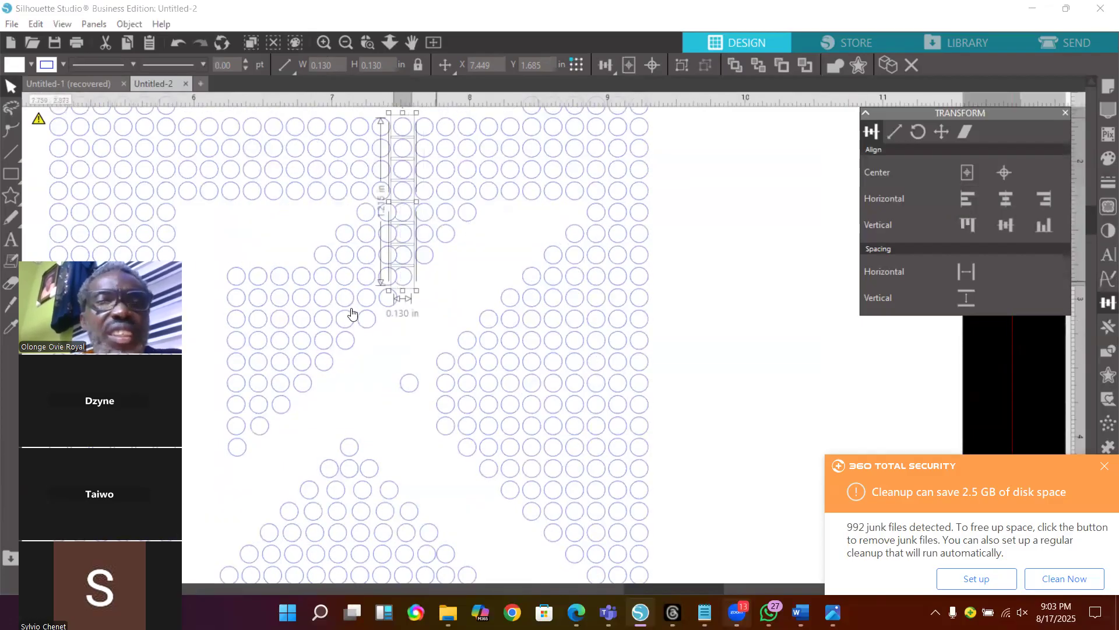
Align the upper circles of the thirteenth, fourteenth and fifteenth columns from the right by left edges, one column at a time
{"action": "left_click_drag", "start_coordinate": [381, 336], "coordinate": [380, 105]}
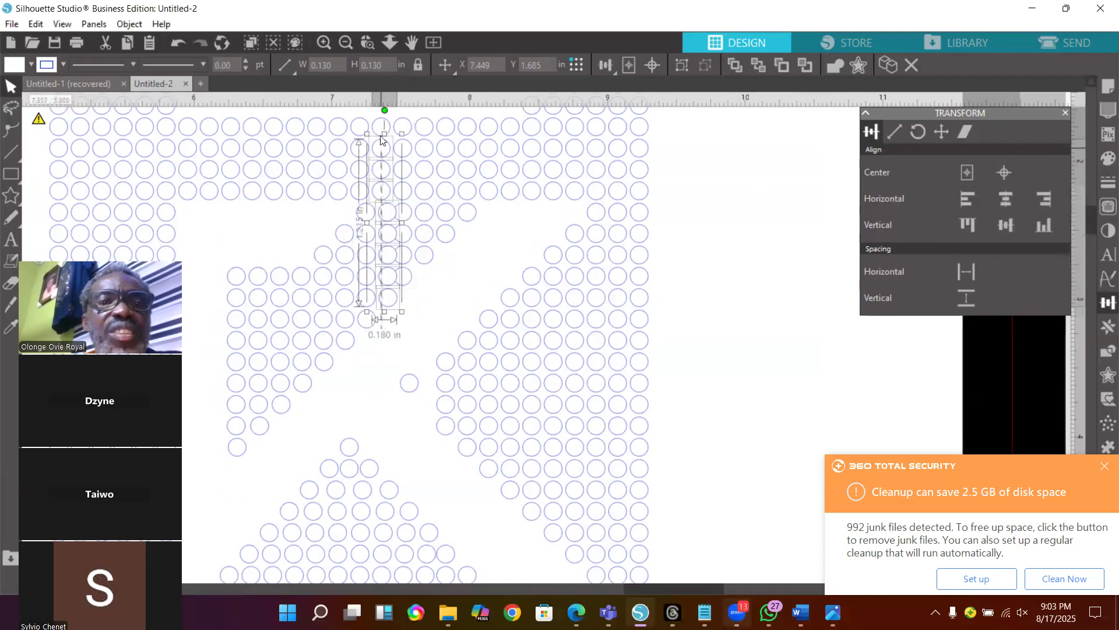
{"action": "left_click", "coordinate": [966, 198]}
{"action": "left_click_drag", "start_coordinate": [373, 351], "coordinate": [363, 111]}
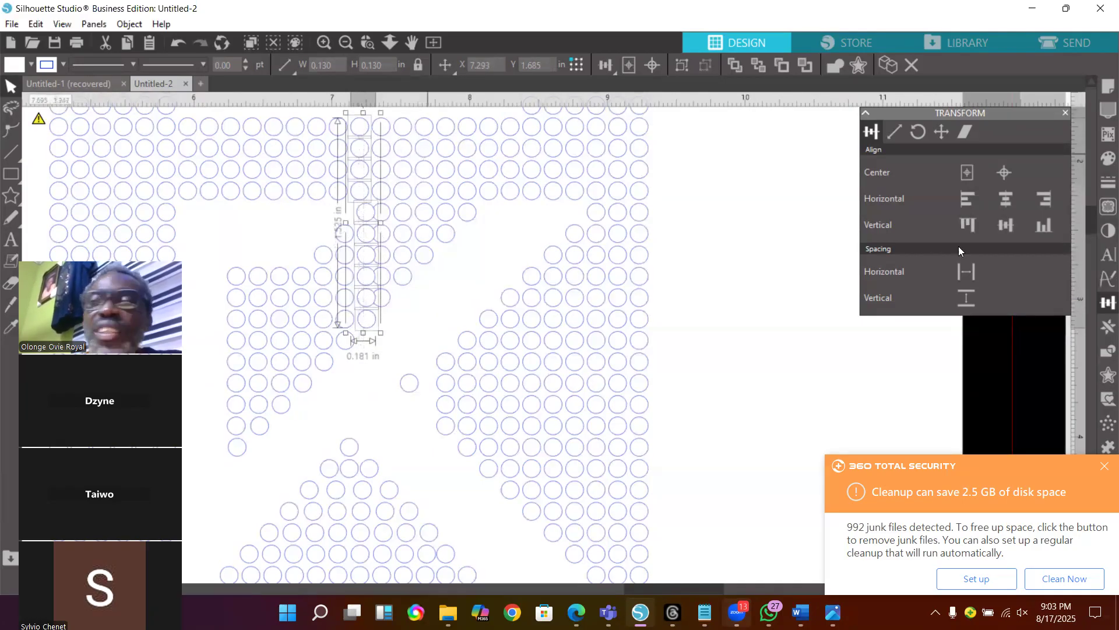
{"action": "left_click", "coordinate": [961, 199]}
{"action": "left_click_drag", "start_coordinate": [351, 376], "coordinate": [341, 114]}
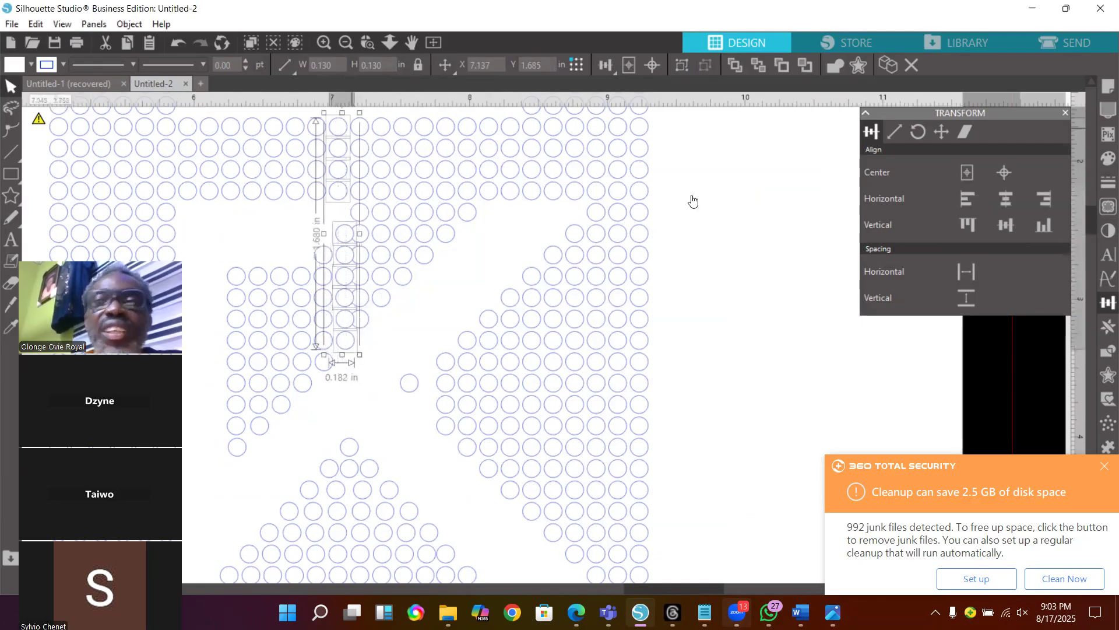
{"action": "left_click", "coordinate": [965, 201]}
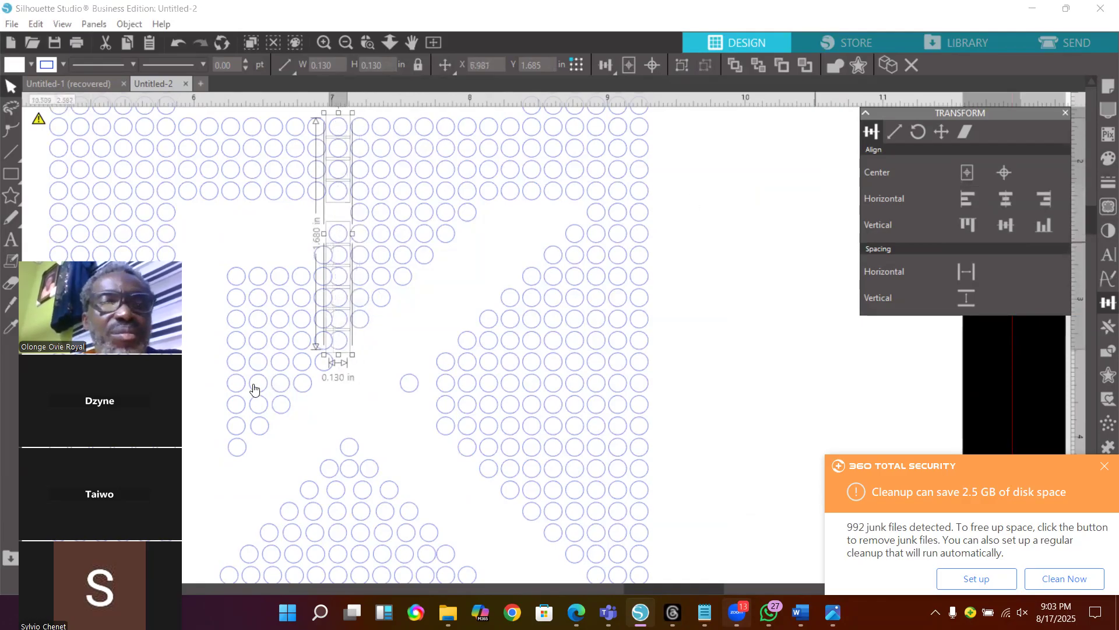
Align the upper circles of the sixteenth and seventeenth columns from the right by left edges, one column at a time
{"action": "left_click_drag", "start_coordinate": [322, 373], "coordinate": [319, 129]}
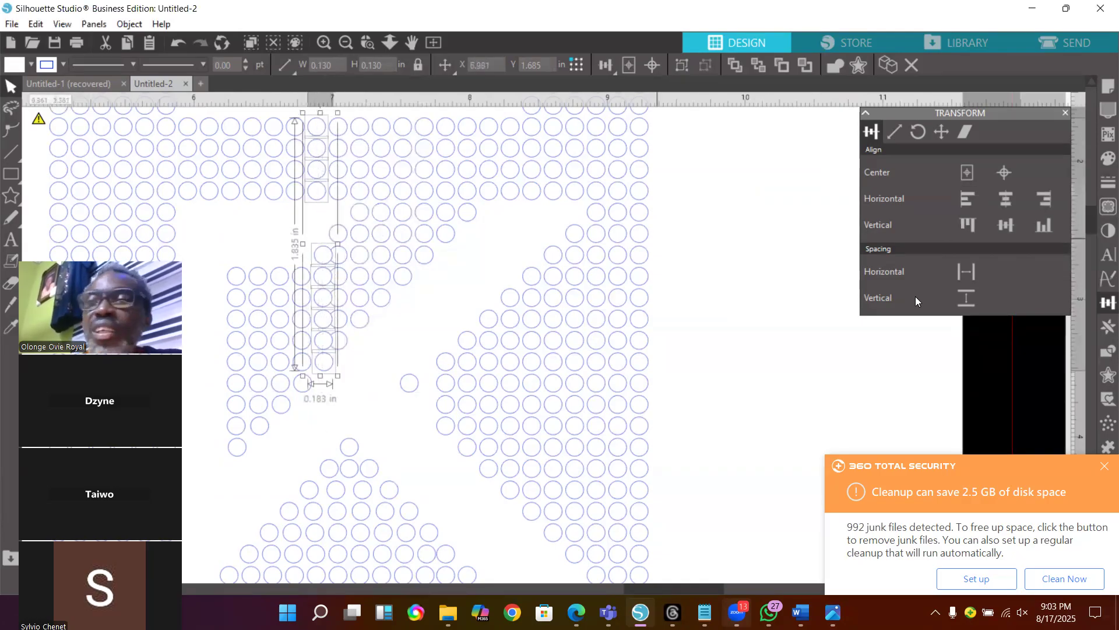
{"action": "left_click", "coordinate": [962, 201]}
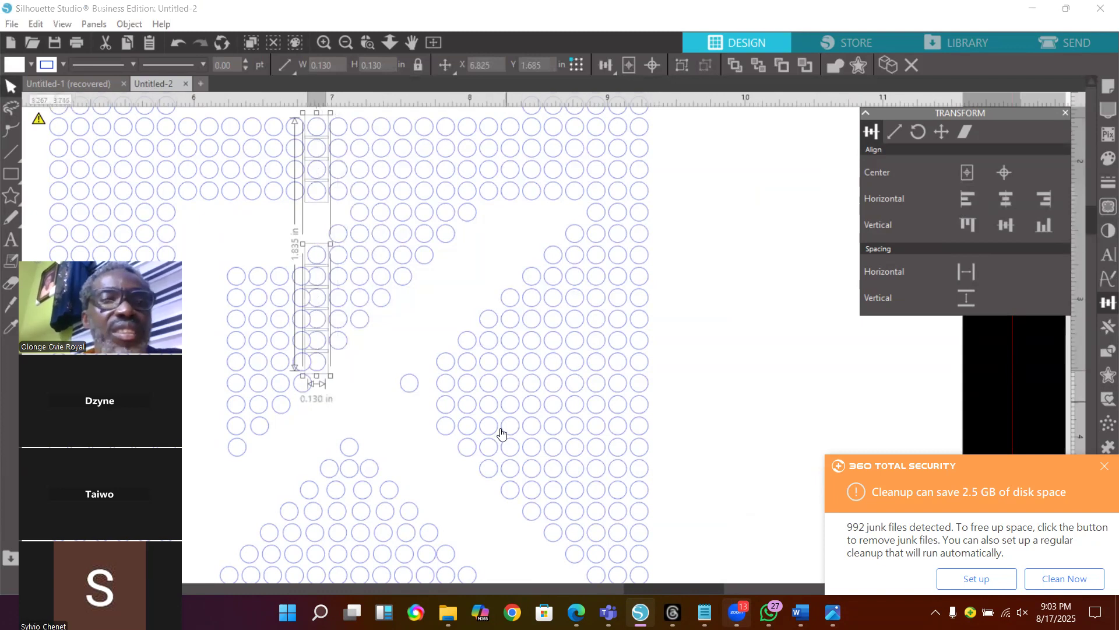
{"action": "left_click_drag", "start_coordinate": [304, 408], "coordinate": [301, 123]}
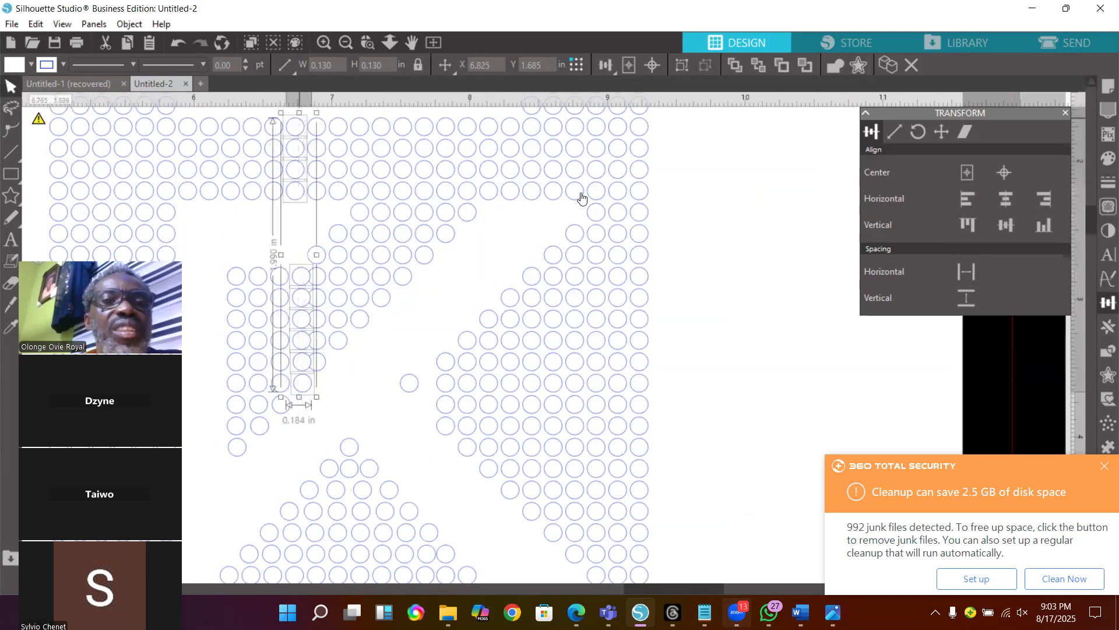
{"action": "left_click", "coordinate": [968, 199]}
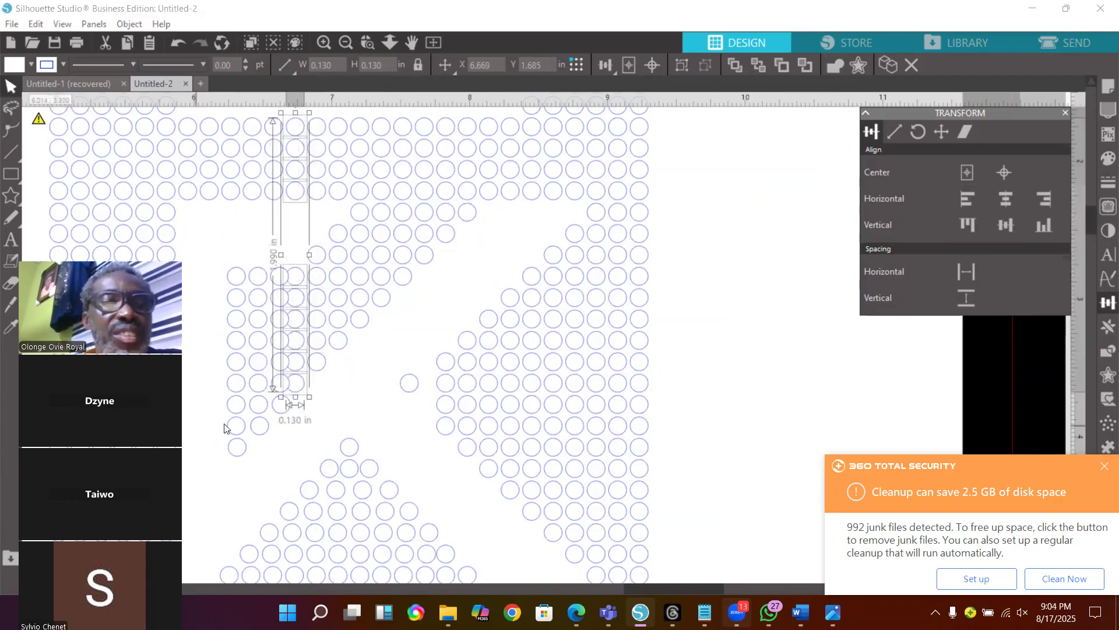